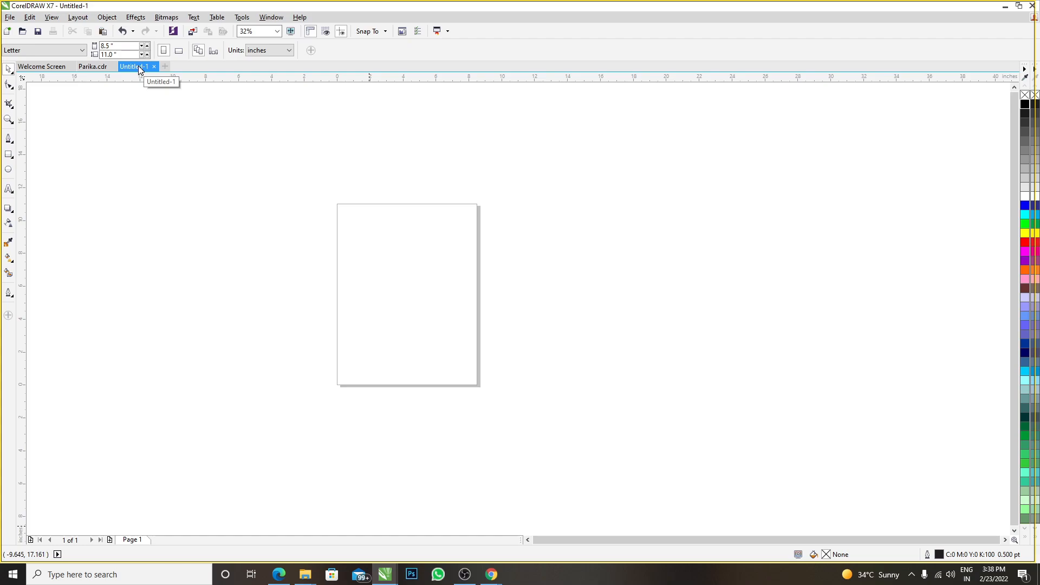
# - Draw a rectangle about 8.67 by 5.65 inches across the middle of the page
pyautogui.scroll(2, 393, 268)
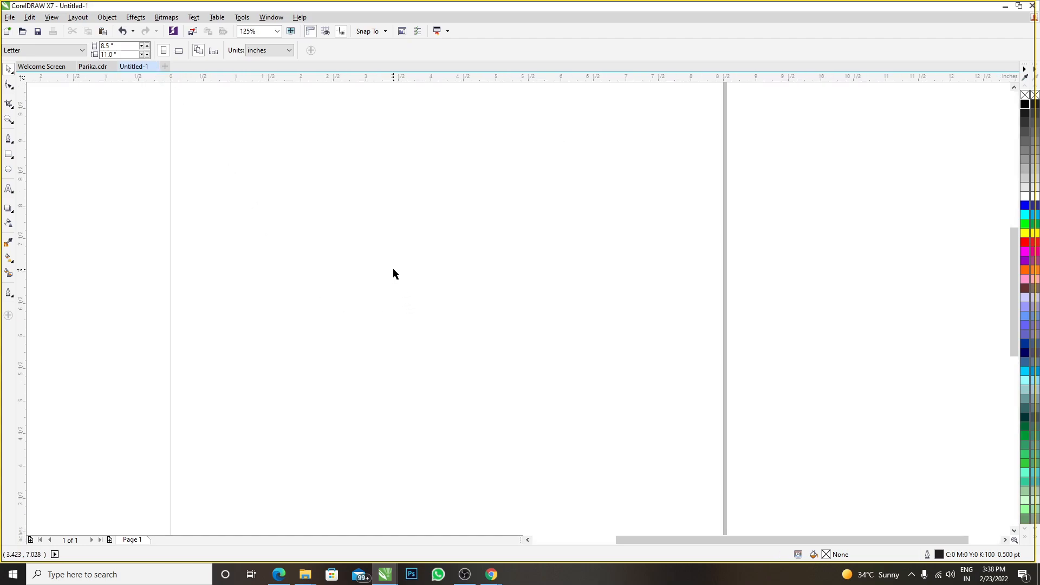
pyautogui.scroll(-2, 394, 298)
pyautogui.scroll(1, 396, 308)
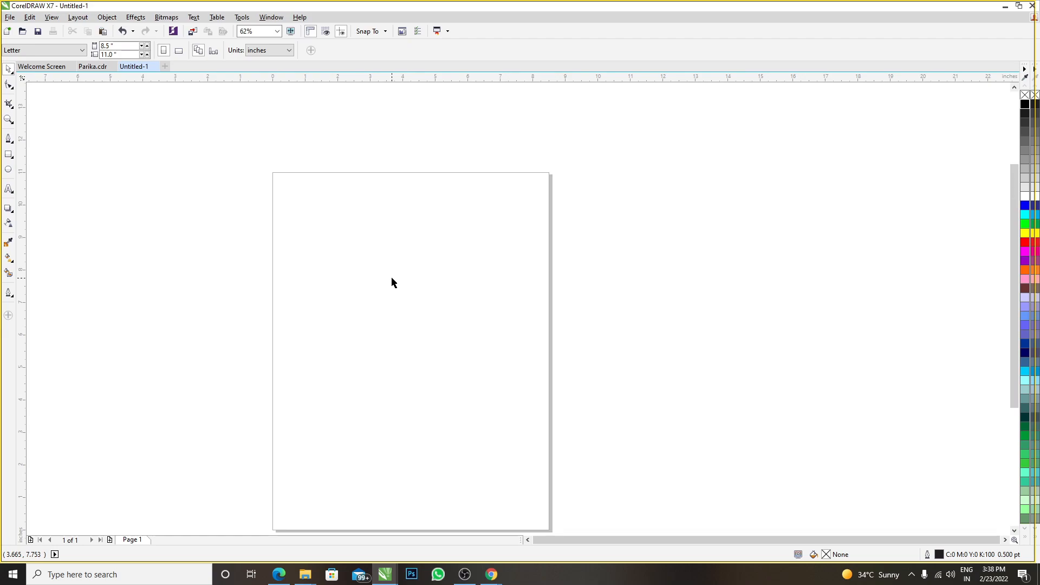
pyautogui.scroll(-1, 391, 278)
pyautogui.scroll(1, 379, 272)
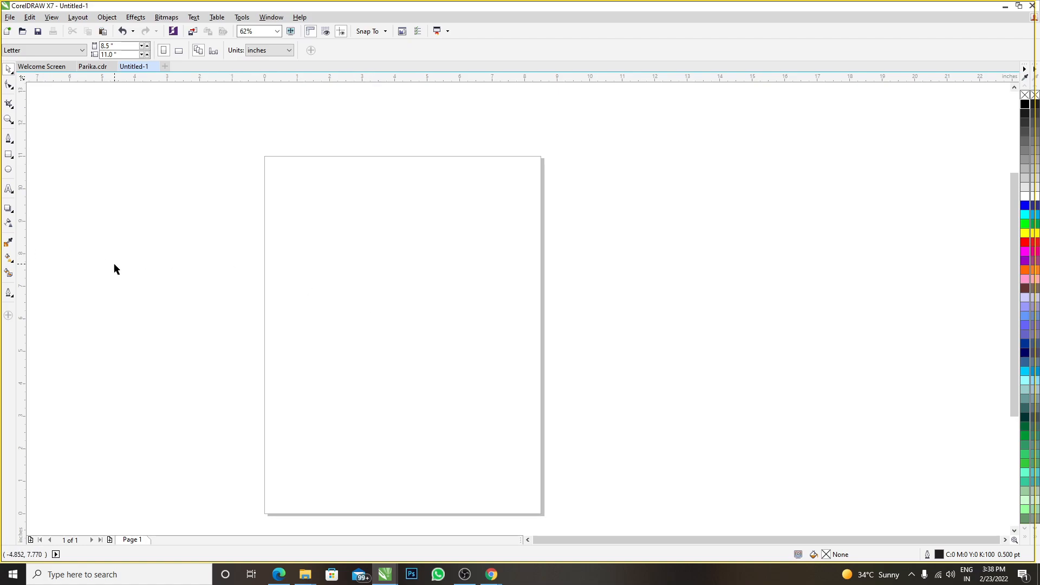
pyautogui.click(8, 154)
pyautogui.moveTo(263, 249); pyautogui.dragTo(544, 432)
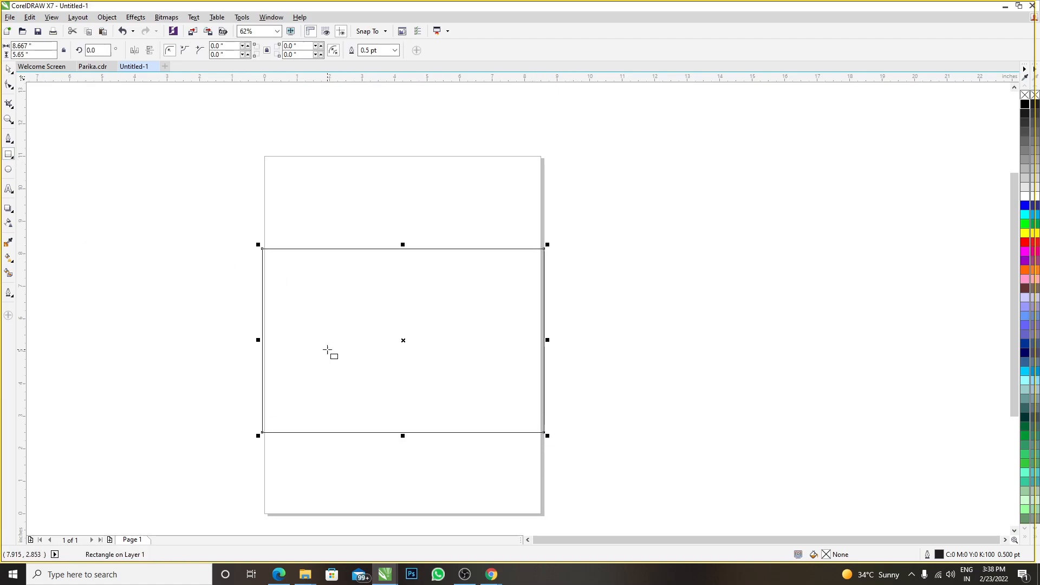
# - Select the rectangle and shift it slightly upward on the page
pyautogui.click(9, 69)
pyautogui.click(295, 281)
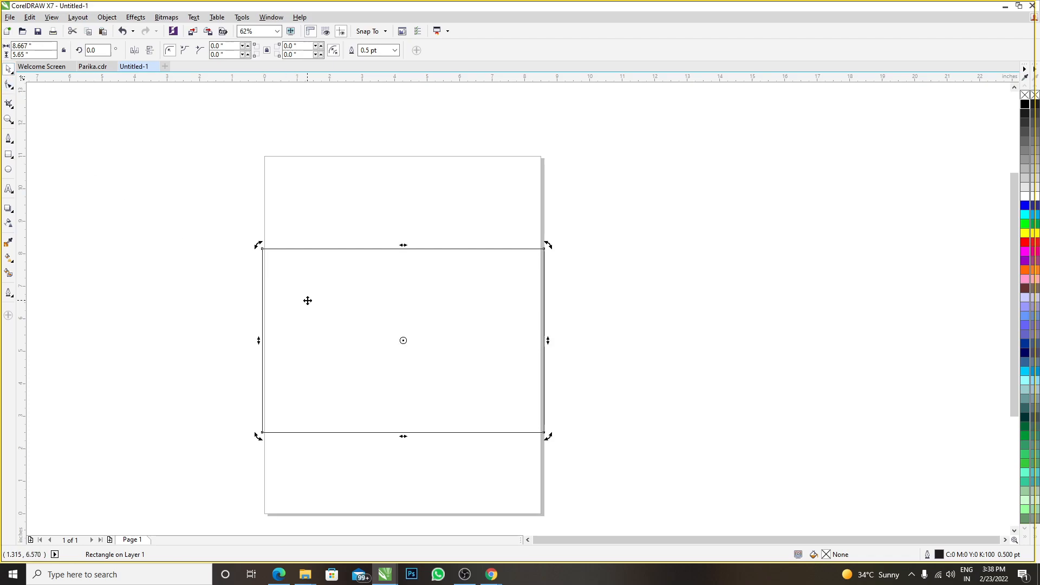
pyautogui.click(307, 300)
pyautogui.moveTo(307, 300); pyautogui.dragTo(306, 293)
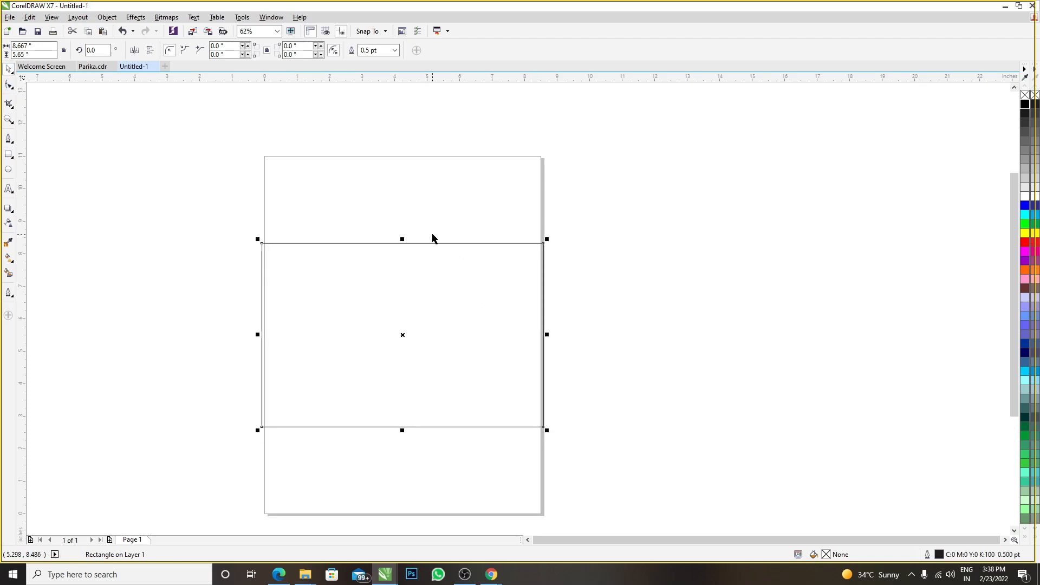
pyautogui.click(374, 223)
pyautogui.click(366, 293)
pyautogui.scroll(-2, 347, 250)
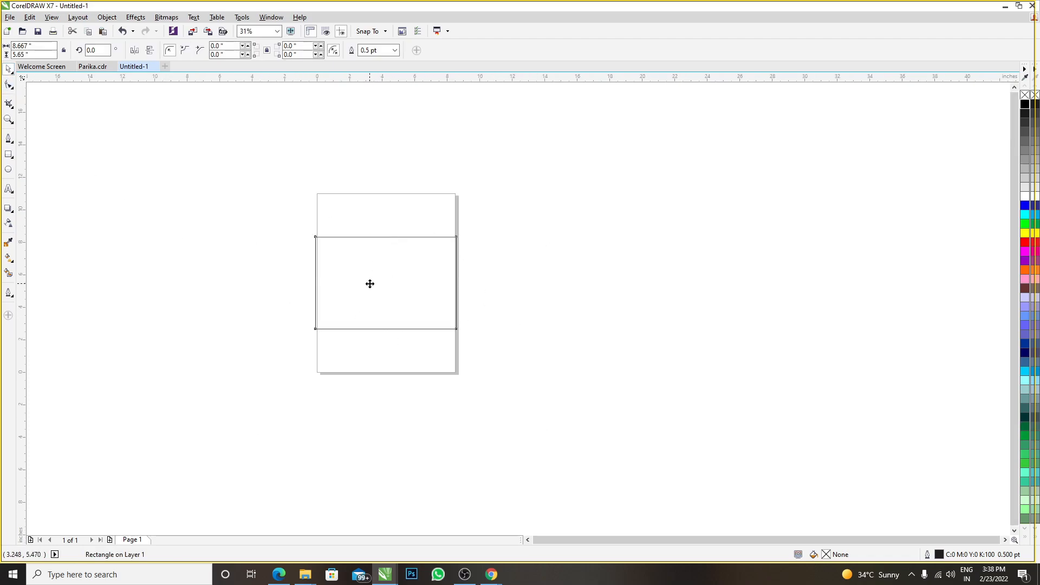
pyautogui.click(385, 286)
pyautogui.scroll(2, 379, 276)
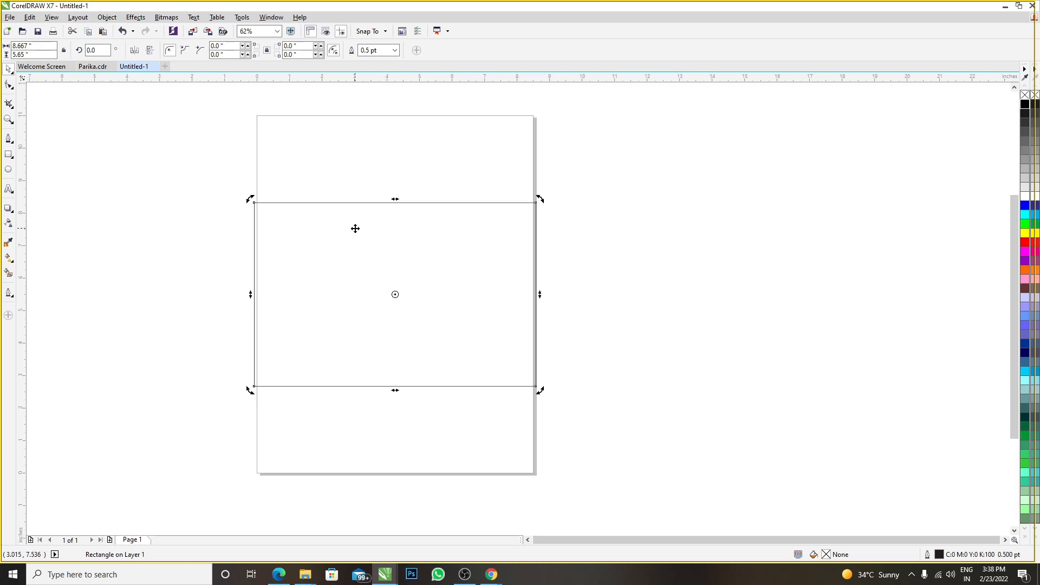
pyautogui.click(388, 236)
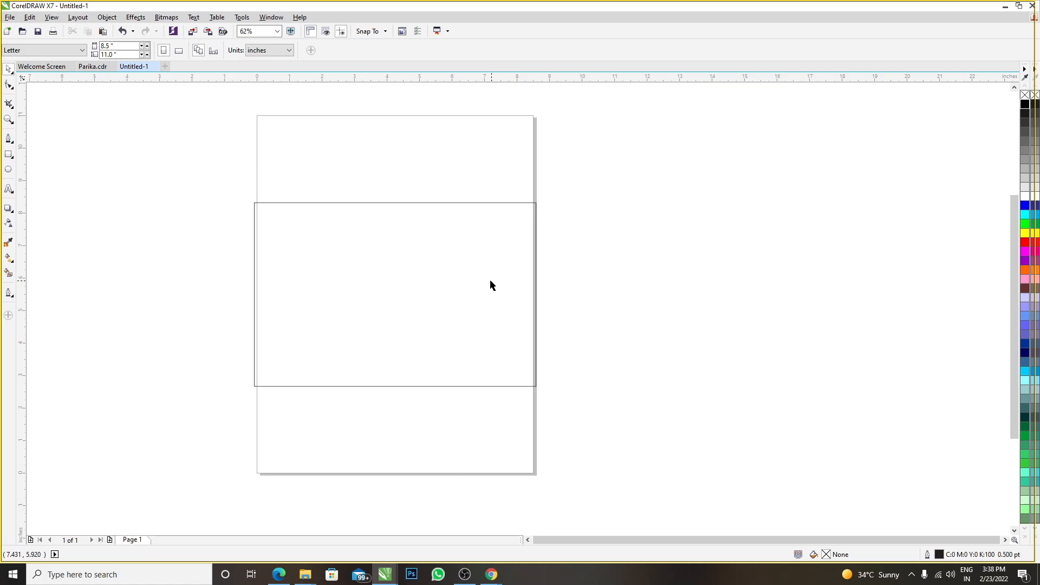
pyautogui.click(411, 221)
pyautogui.click(564, 274)
pyautogui.click(468, 255)
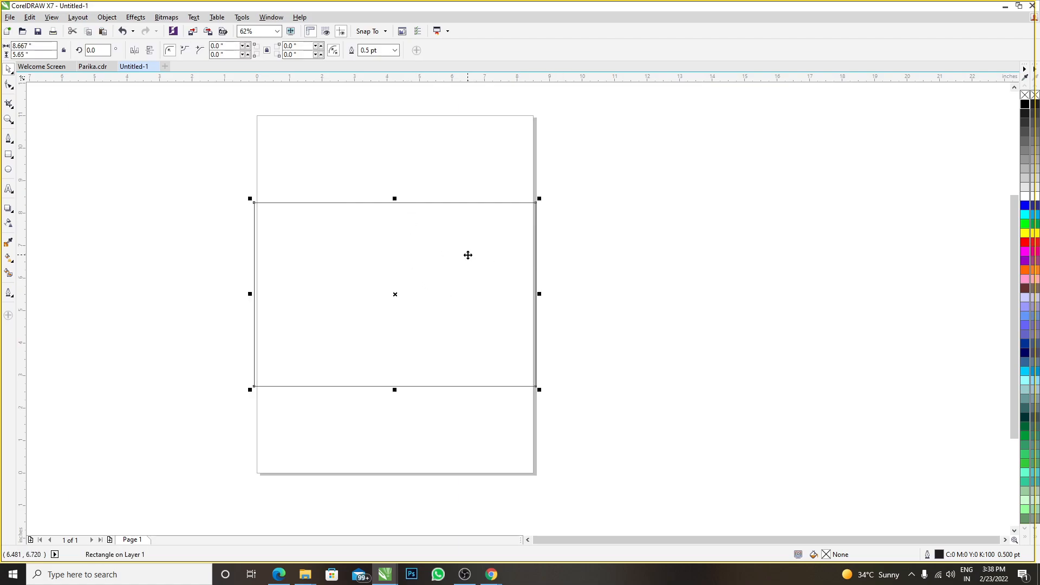
pyautogui.click(588, 267)
pyautogui.click(462, 204)
pyautogui.click(458, 182)
pyautogui.click(432, 247)
# - Import the red background image IMG-20191207-WA0081.jpg and move it to the blank area right of the page
pyautogui.hotkey('ctrl', 'i')
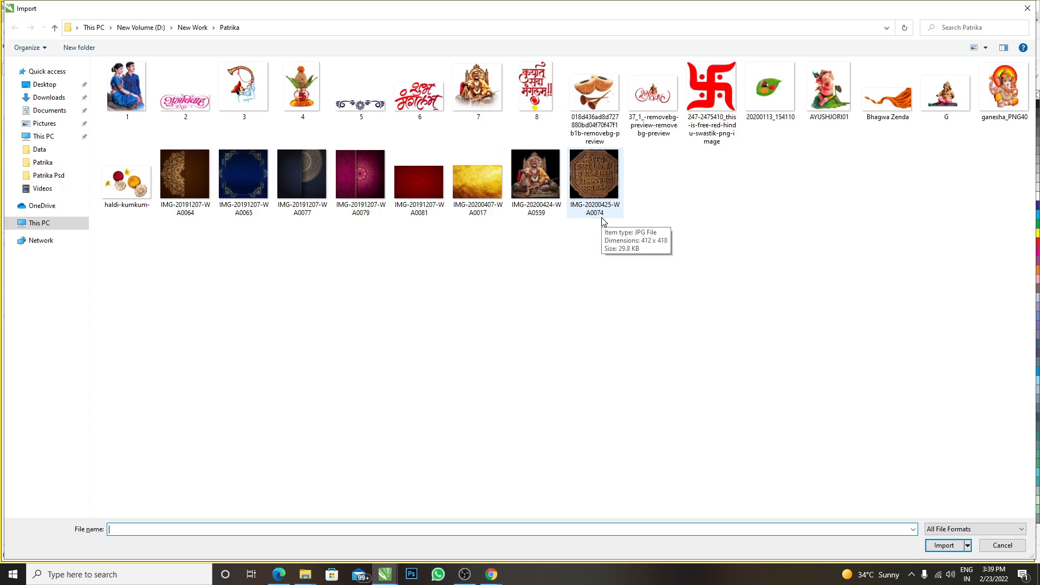
pyautogui.click(419, 185)
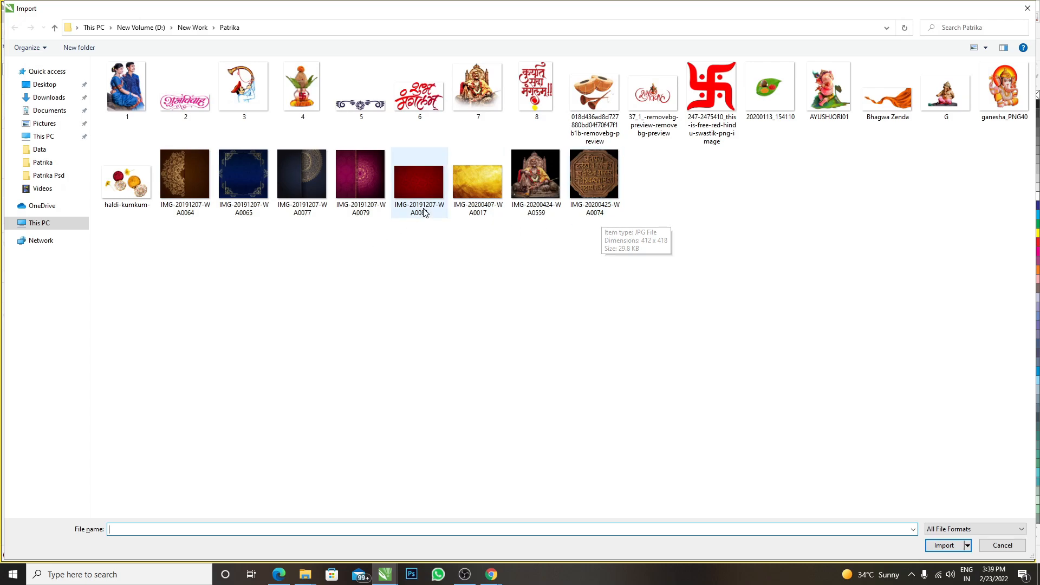
pyautogui.click(943, 545)
pyautogui.press('Return')
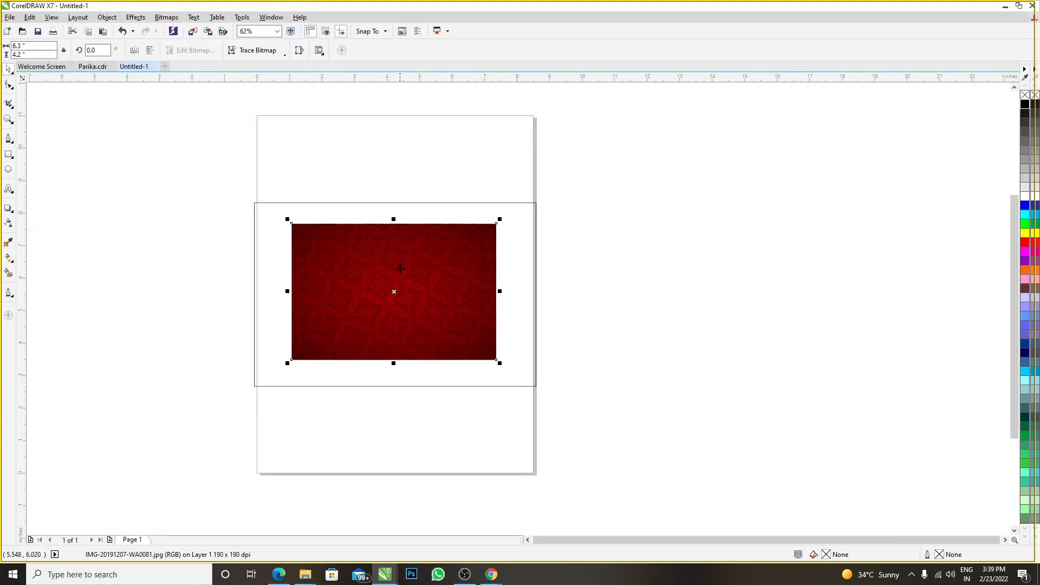
pyautogui.moveTo(400, 269); pyautogui.dragTo(670, 266)
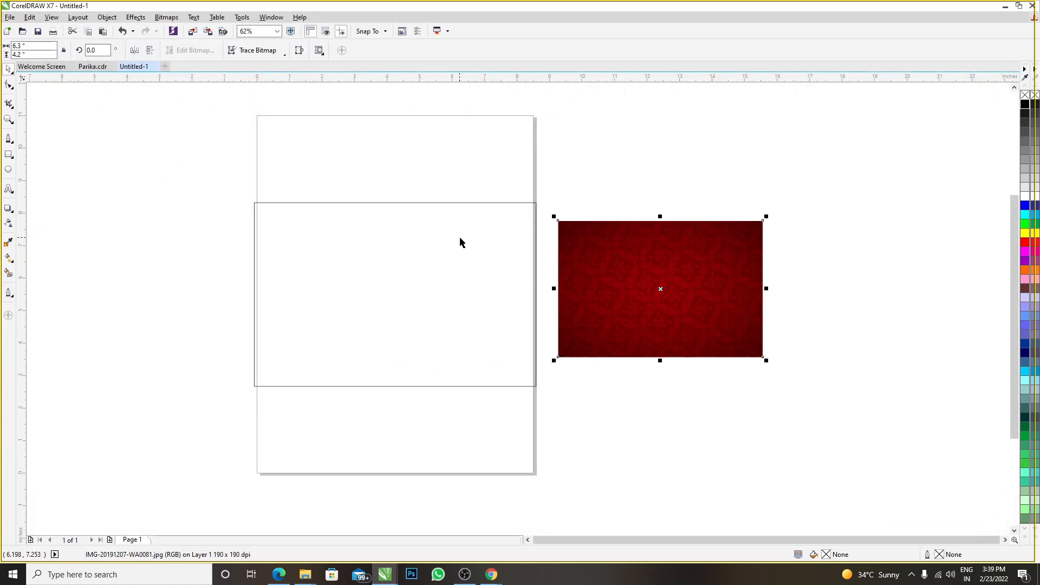
# - PowerClip the red background image inside the rectangle on the page
pyautogui.rightClick(646, 264)
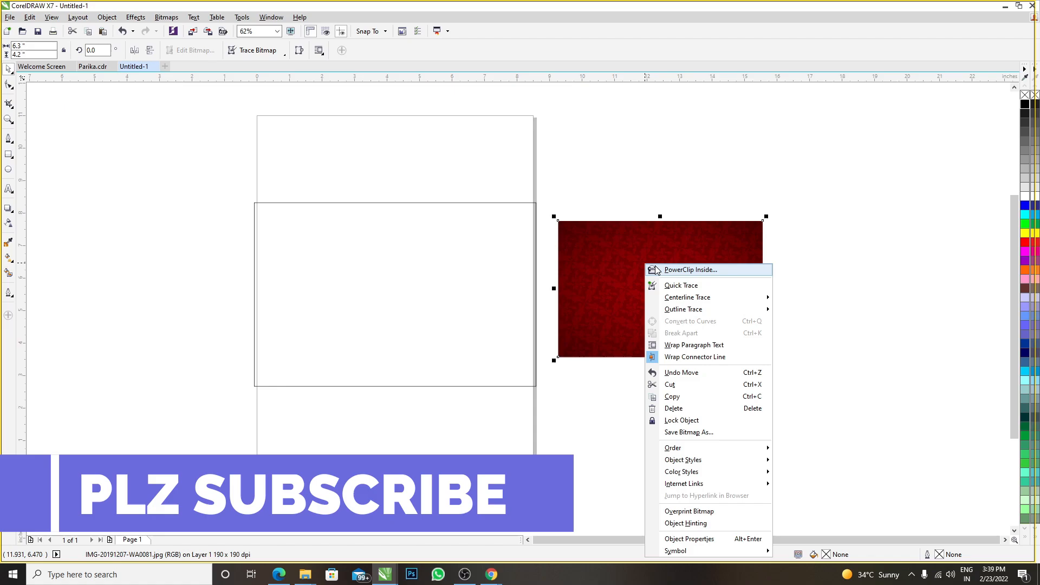
pyautogui.click(689, 270)
pyautogui.click(502, 274)
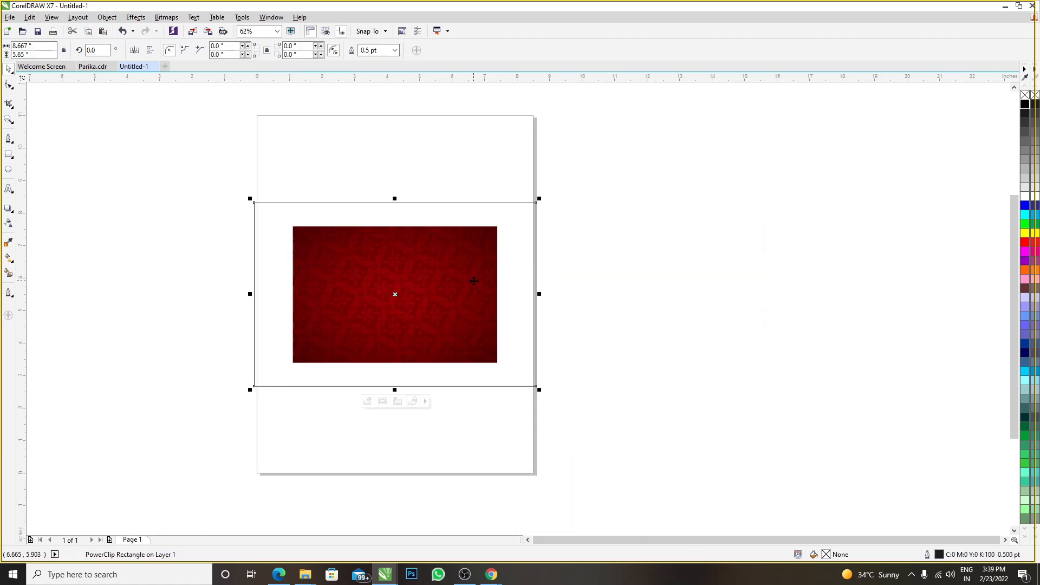
pyautogui.click(594, 279)
# - Enlarge the clipped image to about 9.66 by 6.44 inches so it covers the whole frame, and finish editing the PowerClip contents
pyautogui.doubleClick(476, 262)
pyautogui.click(468, 262)
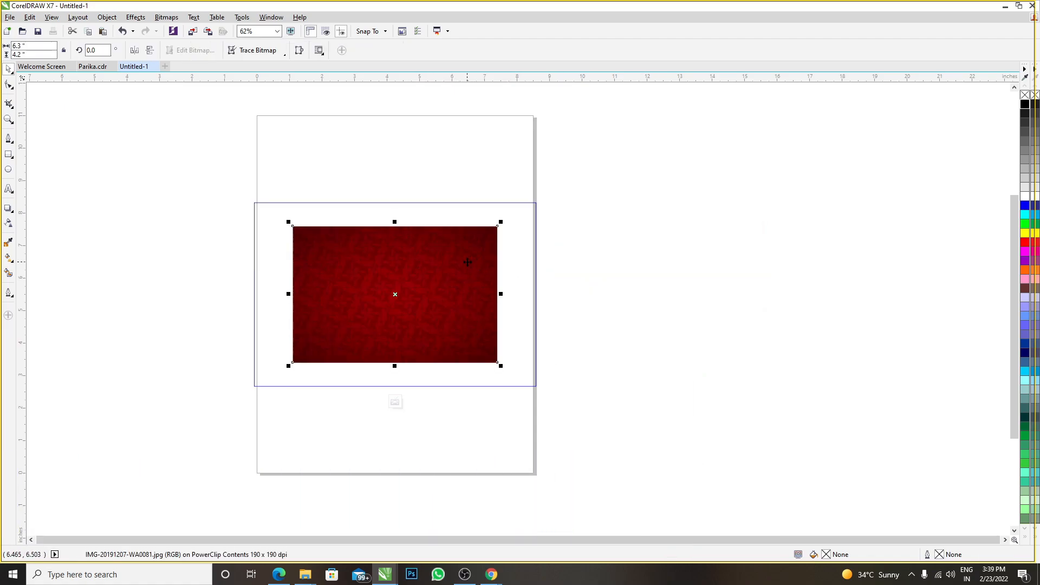
pyautogui.moveTo(500, 222); pyautogui.dragTo(557, 186)
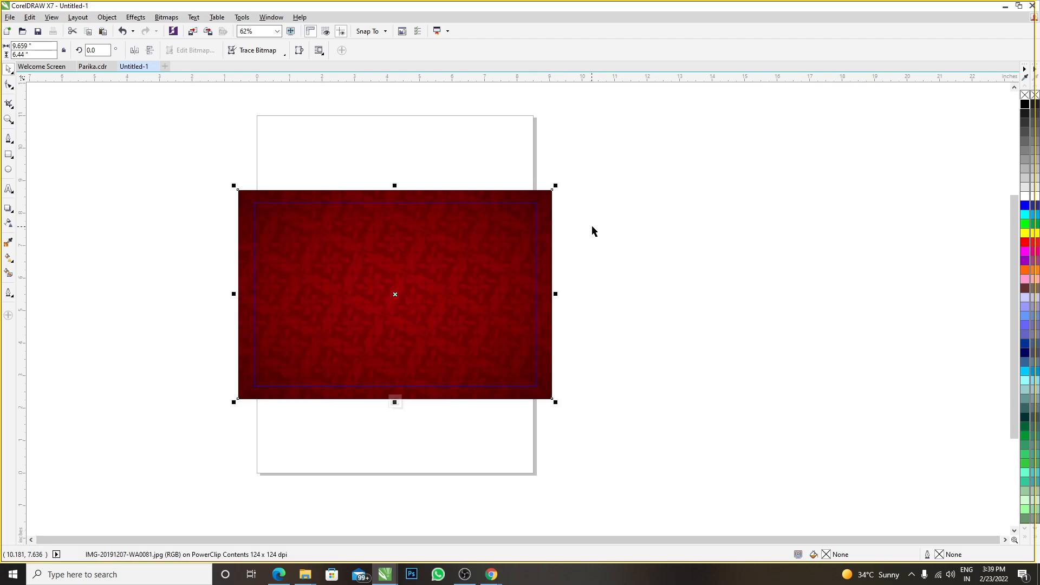
pyautogui.keyDown('ctrl'); pyautogui.click(592, 226); pyautogui.keyUp('ctrl')
pyautogui.click(624, 220)
# - Remove the outline from the red PowerClip rectangle
pyautogui.scroll(-2, 483, 272)
pyautogui.scroll(2, 434, 272)
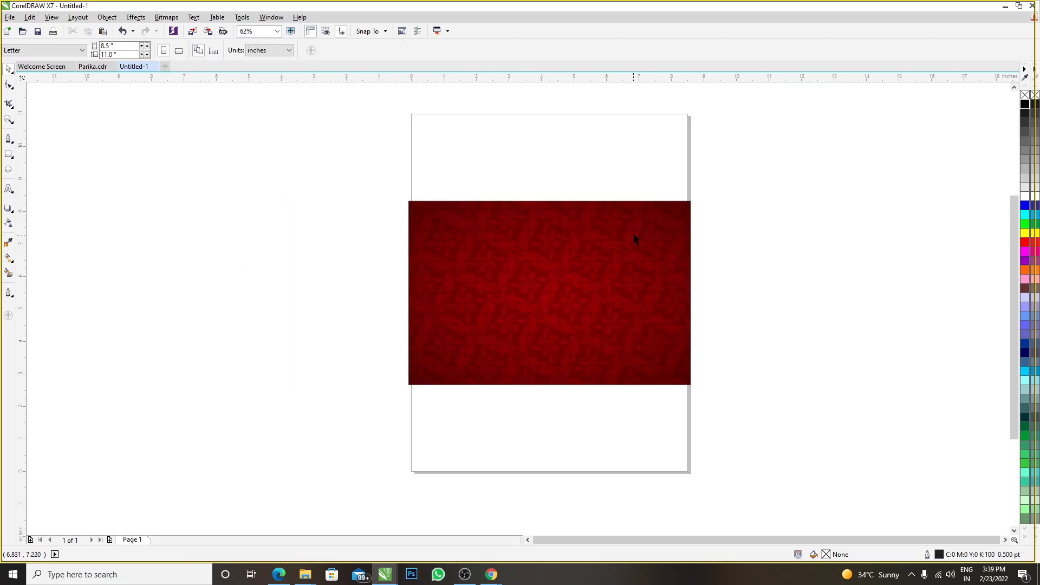
pyautogui.scroll(-2, 614, 274)
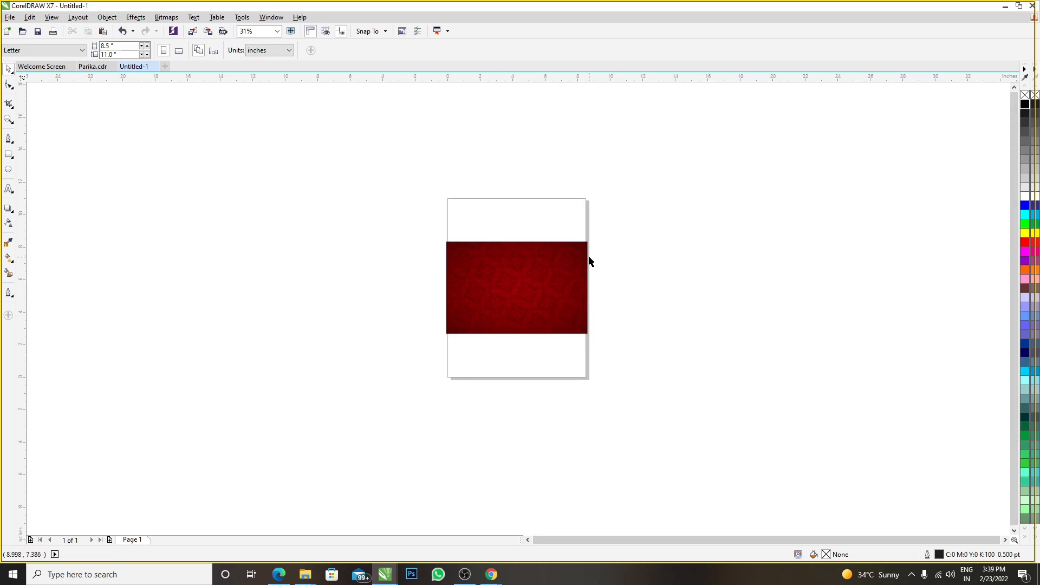
pyautogui.scroll(2, 591, 262)
pyautogui.click(517, 273)
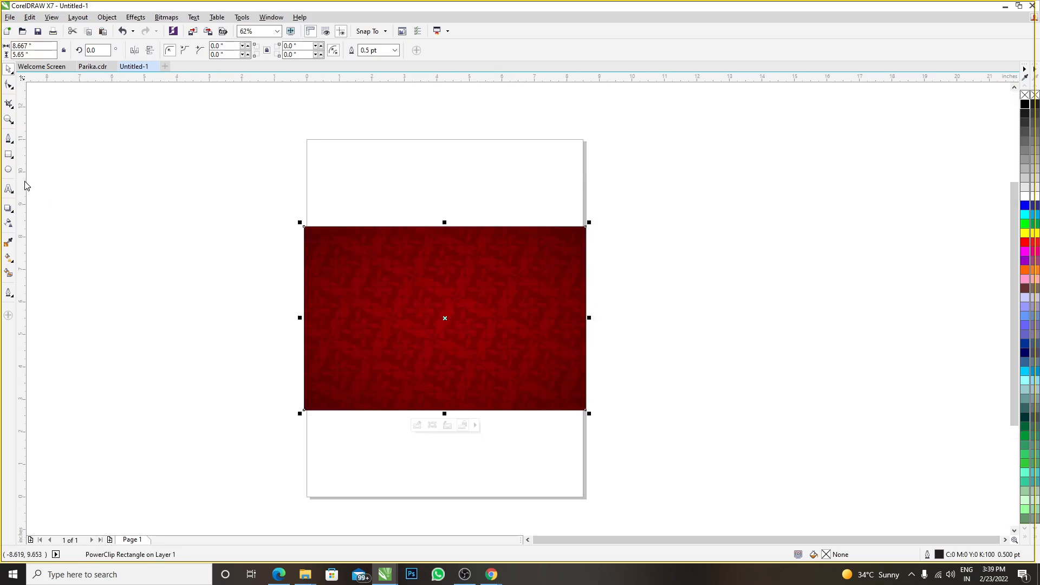
pyautogui.click(415, 206)
pyautogui.click(428, 259)
pyautogui.scroll(2, 428, 259)
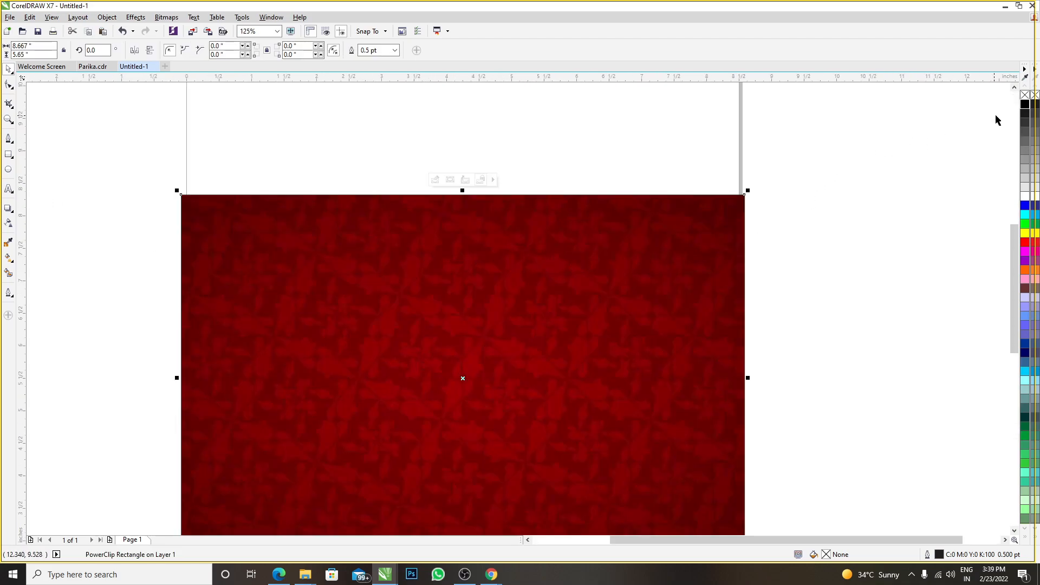
pyautogui.click(940, 133)
pyautogui.scroll(-2, 506, 283)
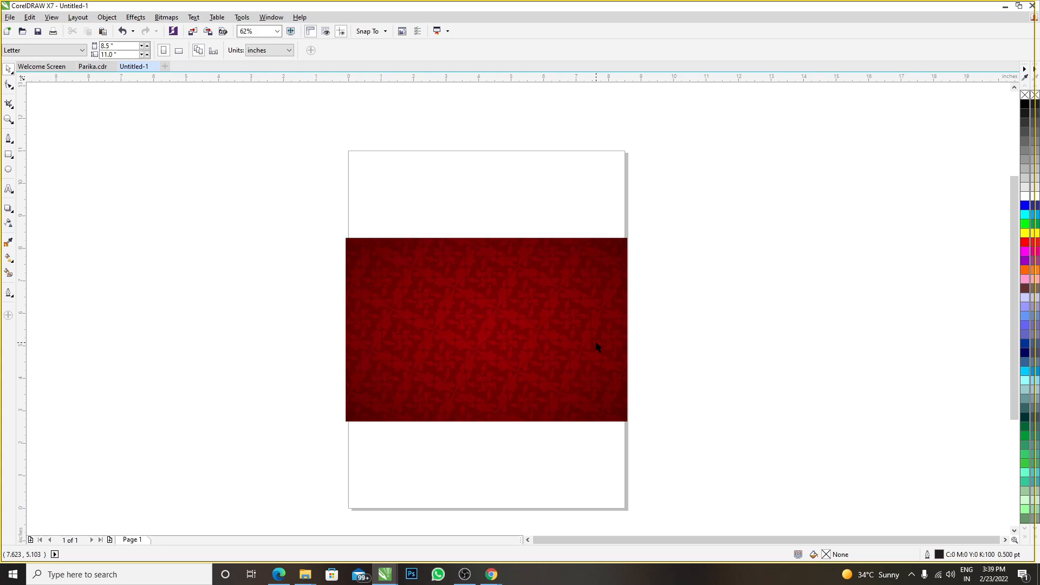
# - Draw a rectangle about 3.88 by 5.44 inches over the right half of the red background
pyautogui.click(560, 345)
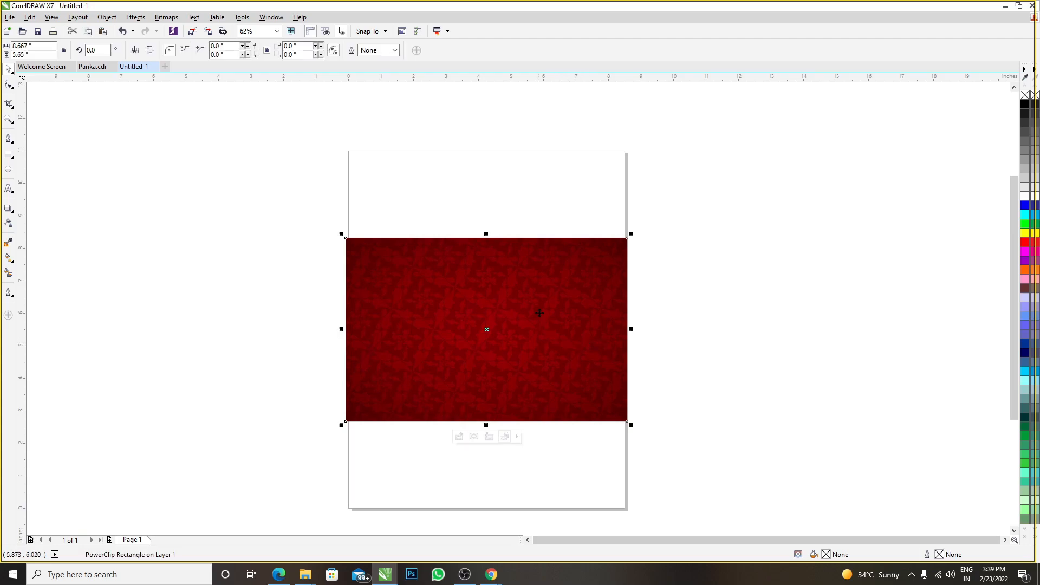
pyautogui.click(9, 157)
pyautogui.scroll(2, 530, 292)
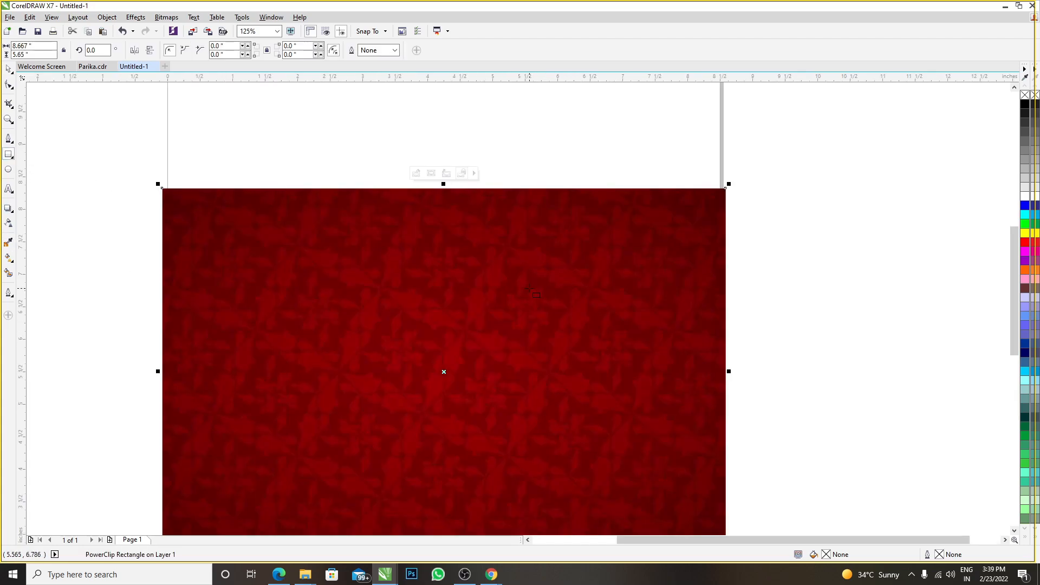
pyautogui.scroll(-1, 530, 295)
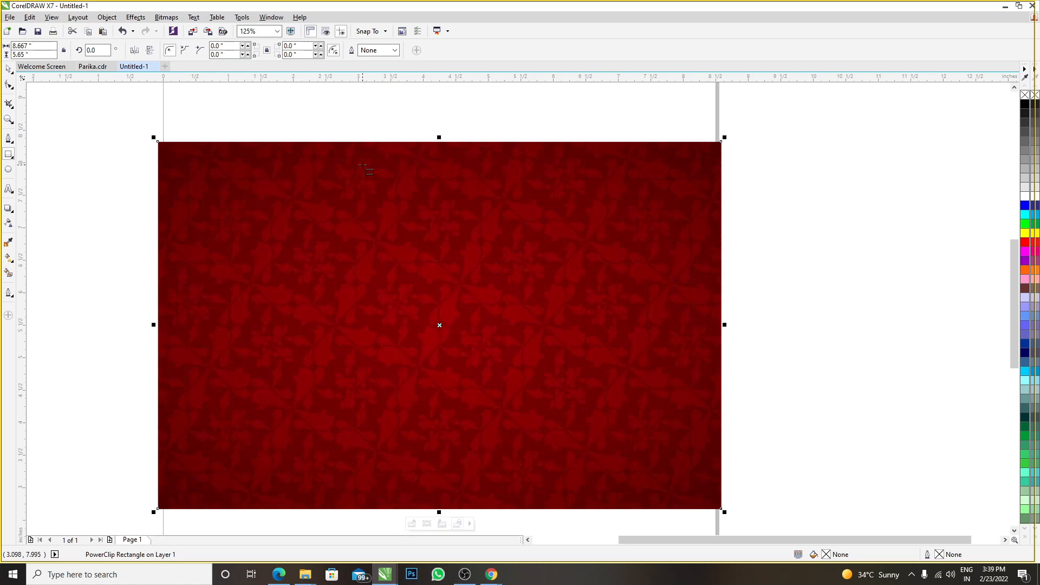
pyautogui.moveTo(454, 150); pyautogui.dragTo(706, 503)
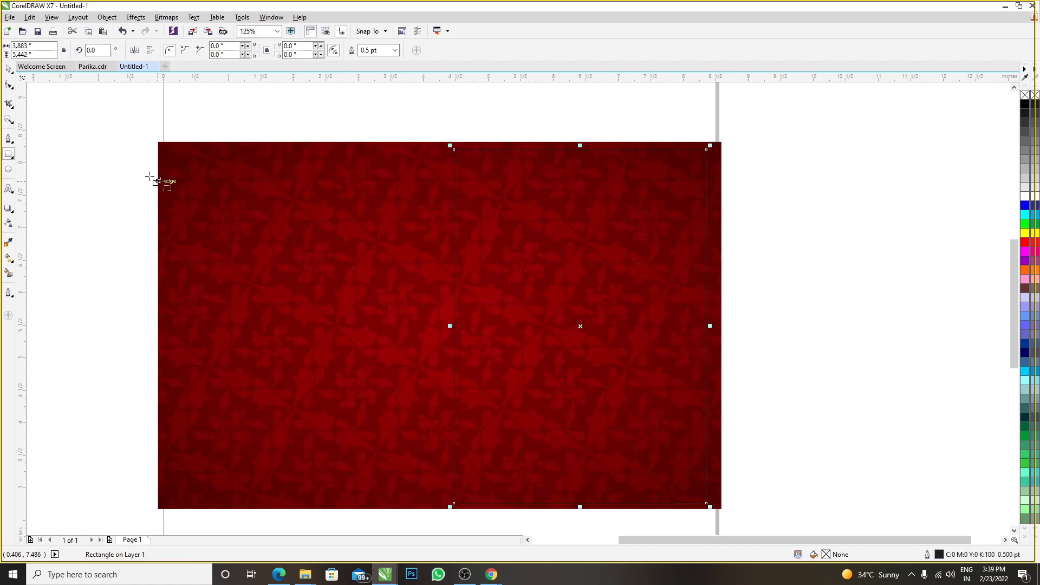
# - Round all four corners of the new rectangle to a radius of about 0.243 inches
pyautogui.click(9, 84)
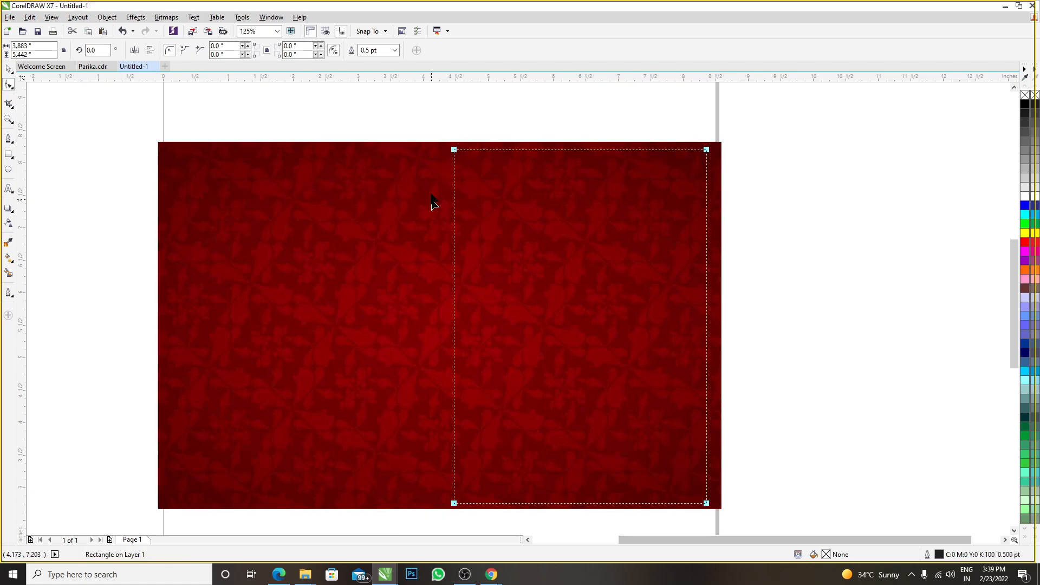
pyautogui.moveTo(454, 151)
pyautogui.mouseDown()
pyautogui.moveTo(470, 175)
pyautogui.moveTo(488, 152)
pyautogui.moveTo(472, 155)
pyautogui.mouseUp()
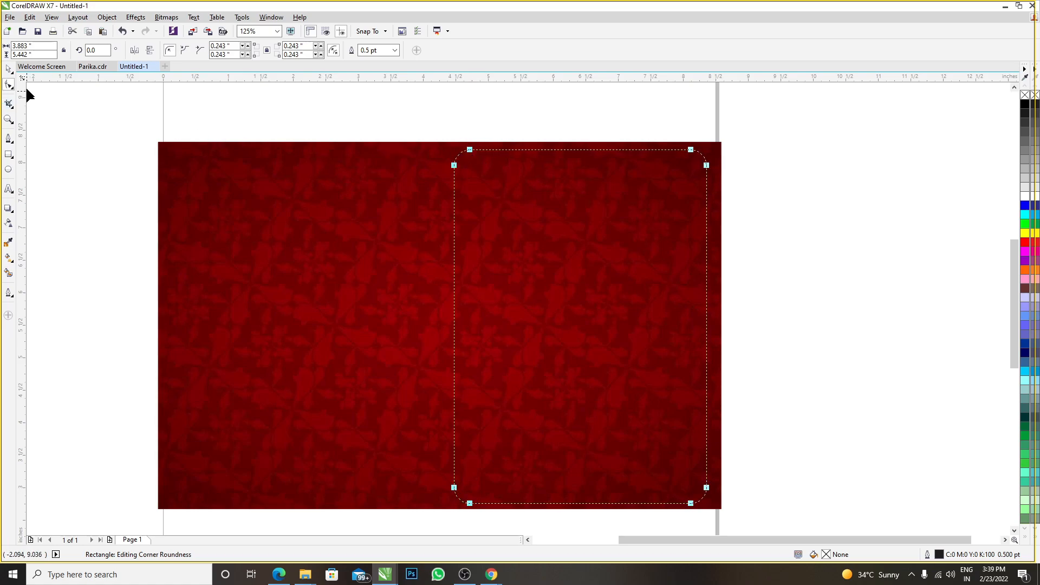
pyautogui.click(8, 69)
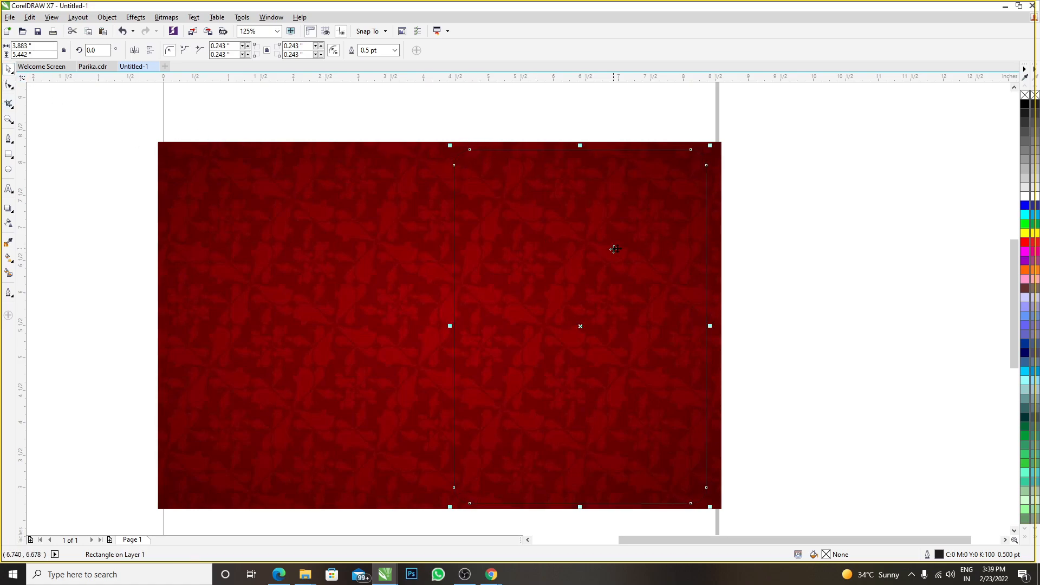
# - Fill the rounded rectangle with white and remove its outline
pyautogui.click(1025, 196)
pyautogui.scroll(-2, 538, 216)
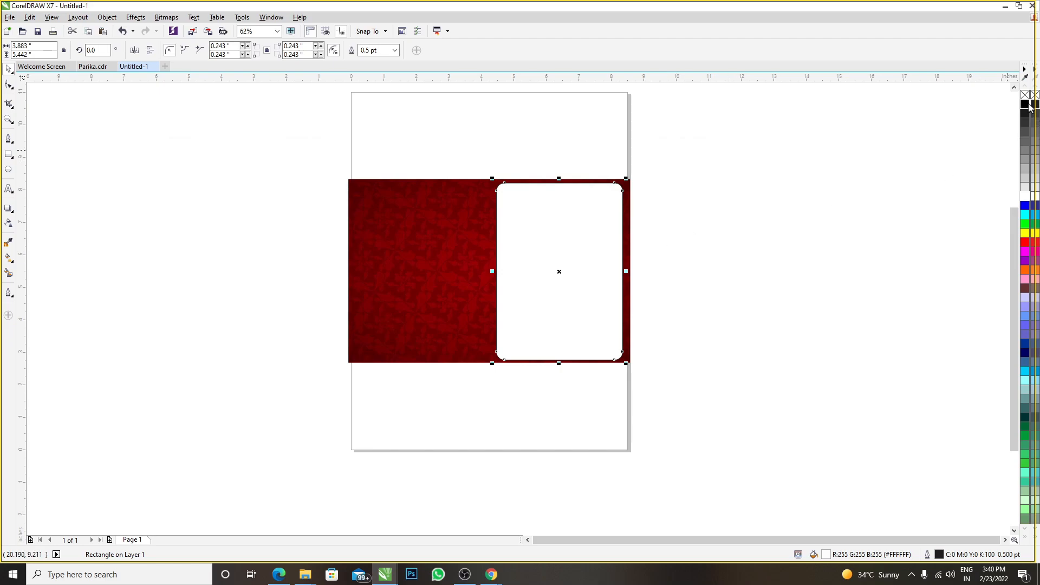
pyautogui.click(838, 160)
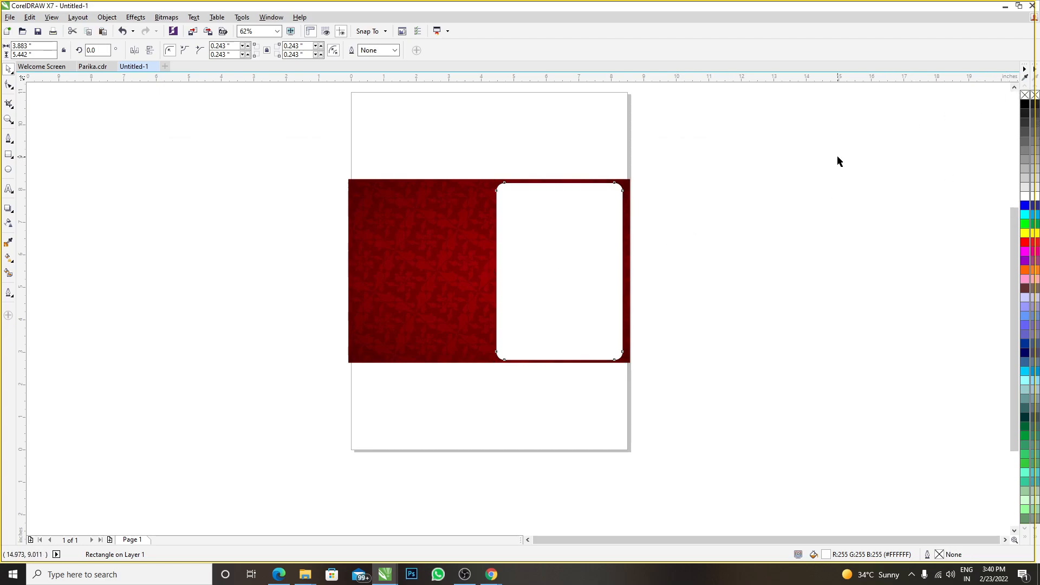
pyautogui.scroll(2, 519, 284)
pyautogui.scroll(-2, 355, 295)
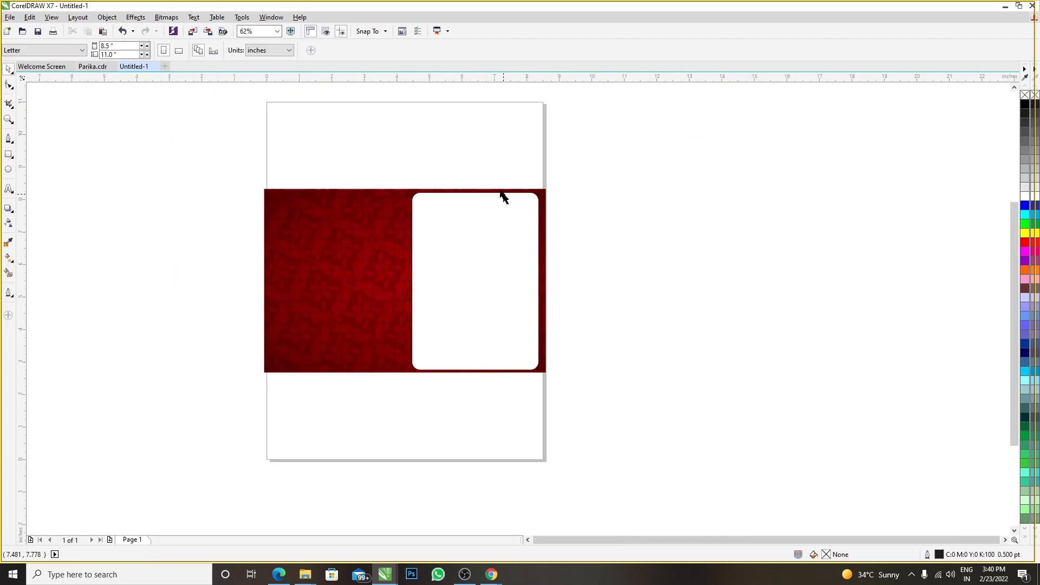
pyautogui.scroll(2, 464, 264)
pyautogui.click(464, 264)
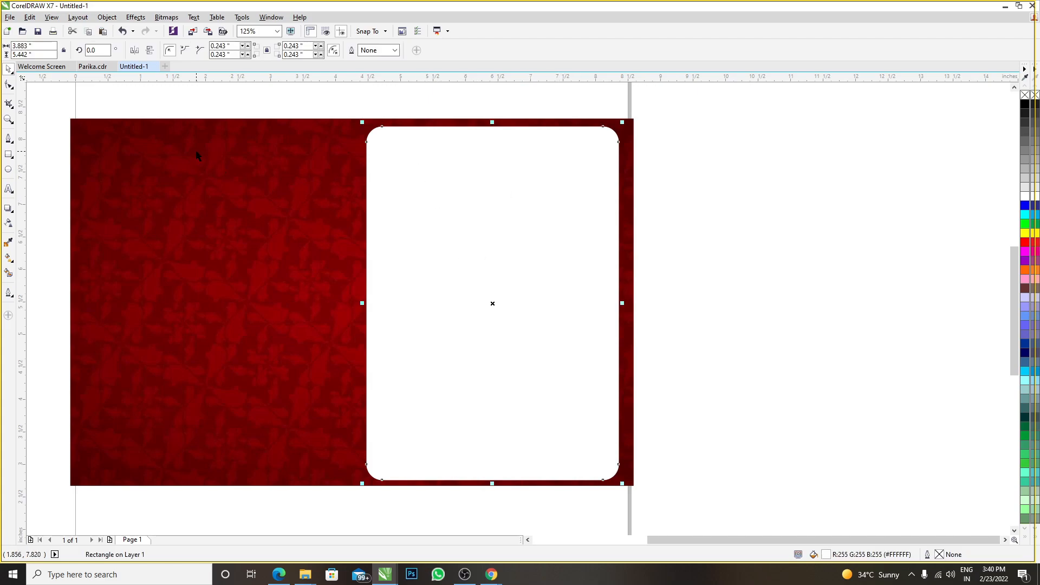
pyautogui.scroll(-2, 247, 217)
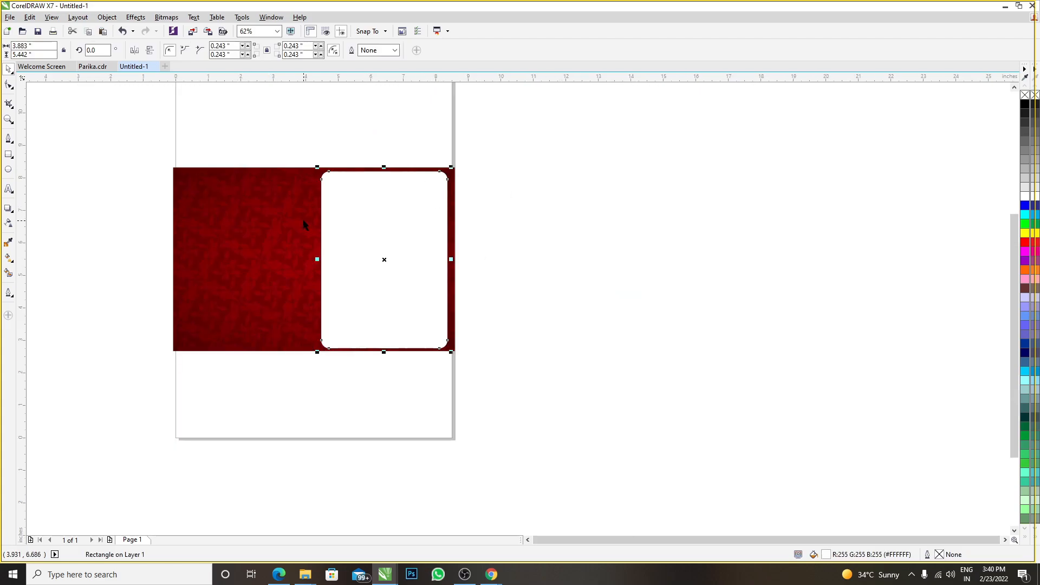
pyautogui.click(244, 200)
pyautogui.click(259, 145)
pyautogui.scroll(2, 259, 145)
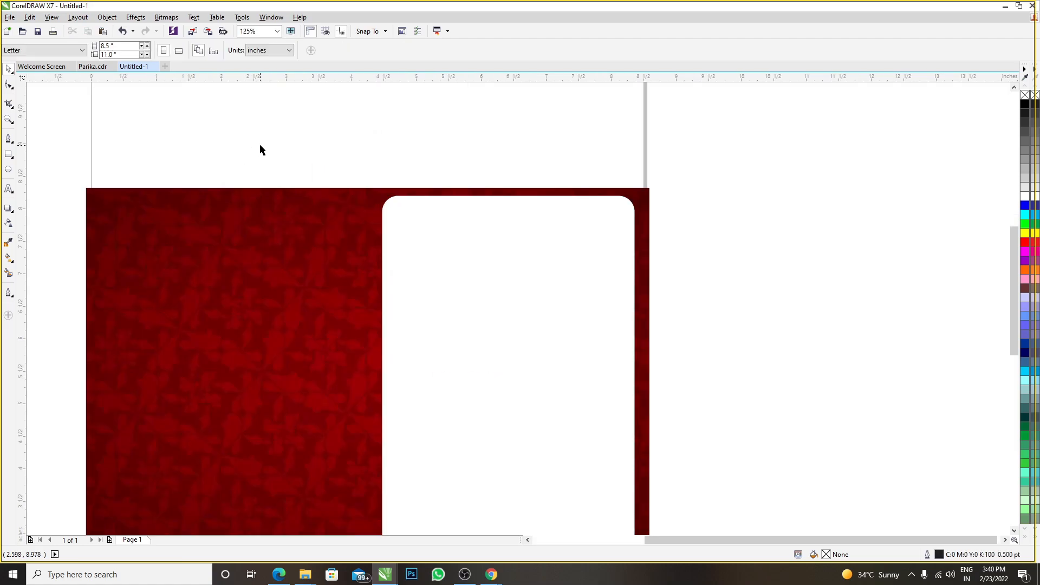
pyautogui.scroll(-2, 259, 145)
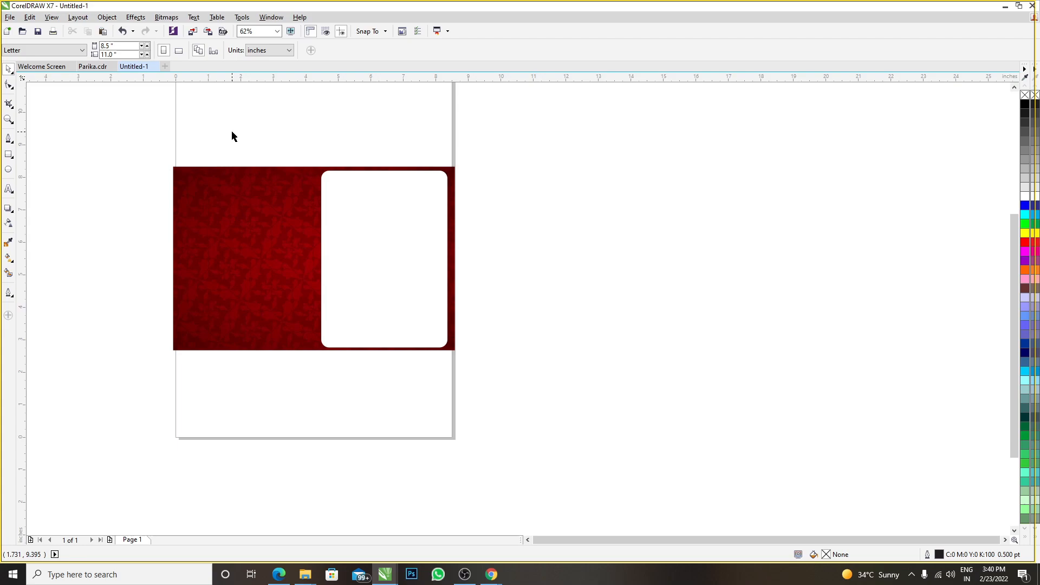
# - Copy all the invitation text objects from Parika.cdr and paste them into Untitled-1
pyautogui.click(88, 67)
pyautogui.moveTo(288, 191); pyautogui.dragTo(525, 390)
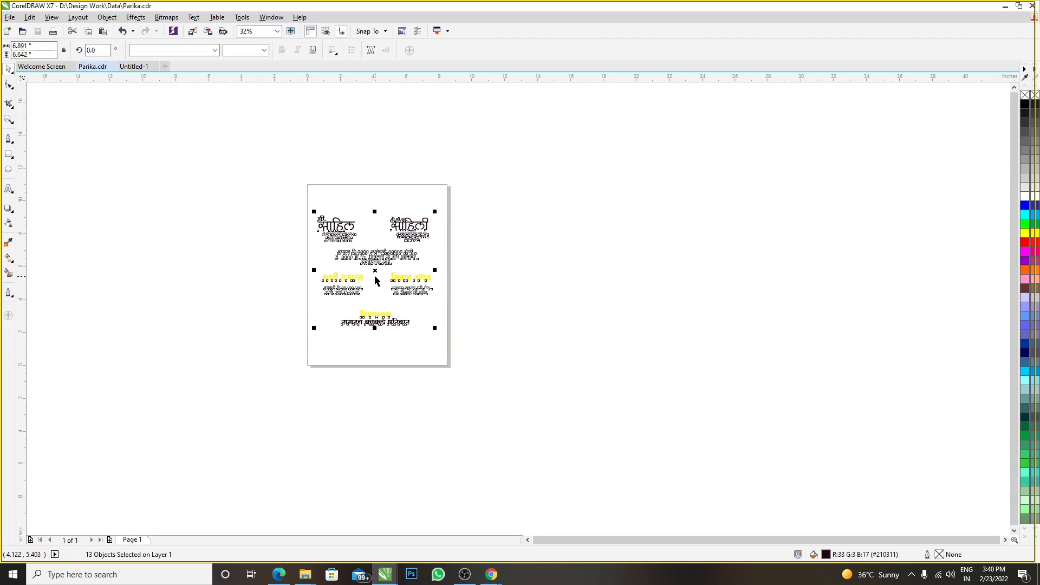
pyautogui.click(134, 66)
pyautogui.hotkey('ctrl', 'v')
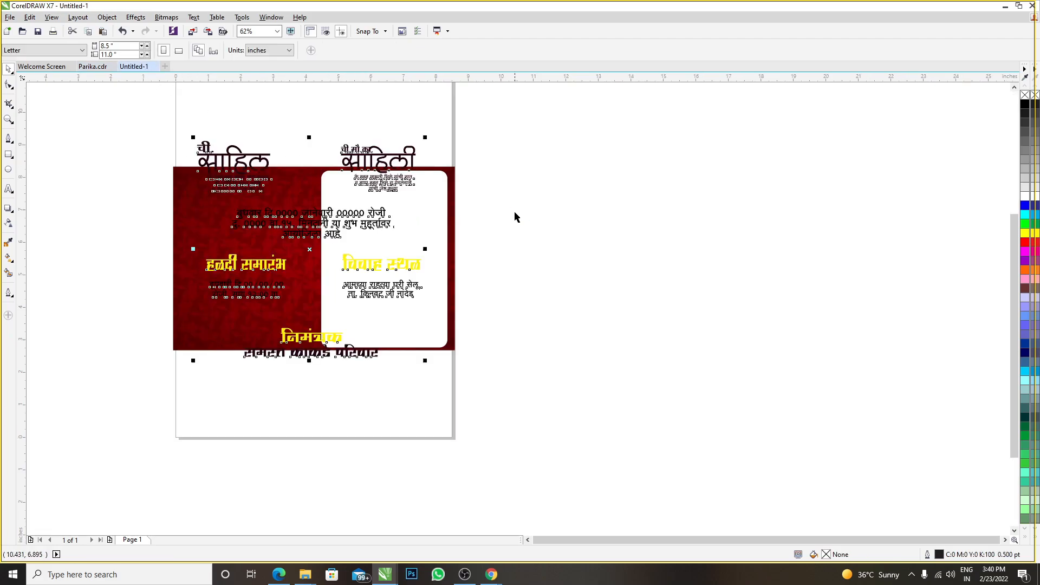
pyautogui.click(590, 251)
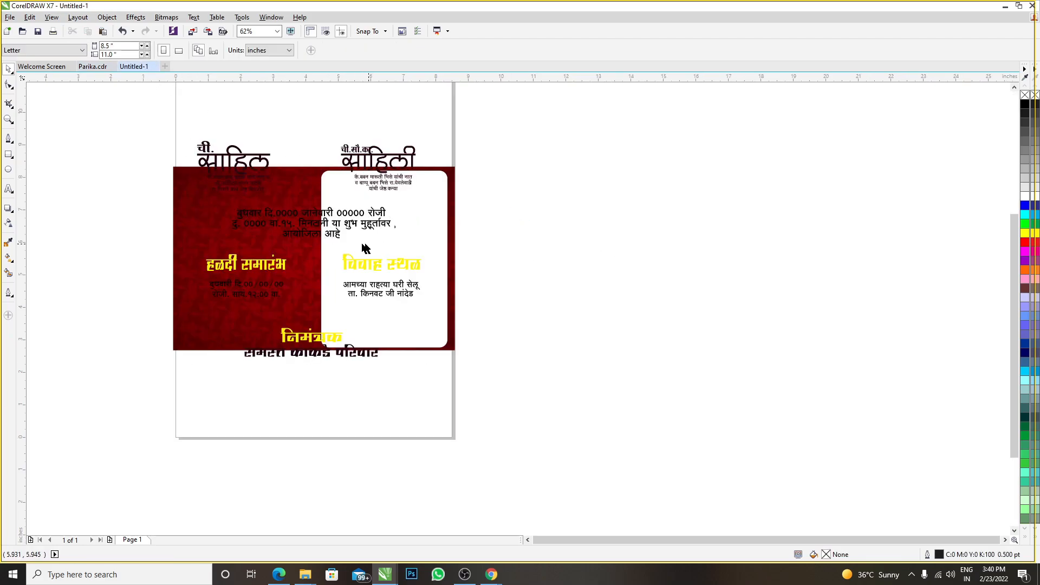
# - Move the whole pasted invitation text block off the card onto the empty area beside the page
pyautogui.click(330, 230)
pyautogui.moveTo(182, 116); pyautogui.dragTo(430, 423)
pyautogui.moveTo(318, 241); pyautogui.dragTo(587, 242)
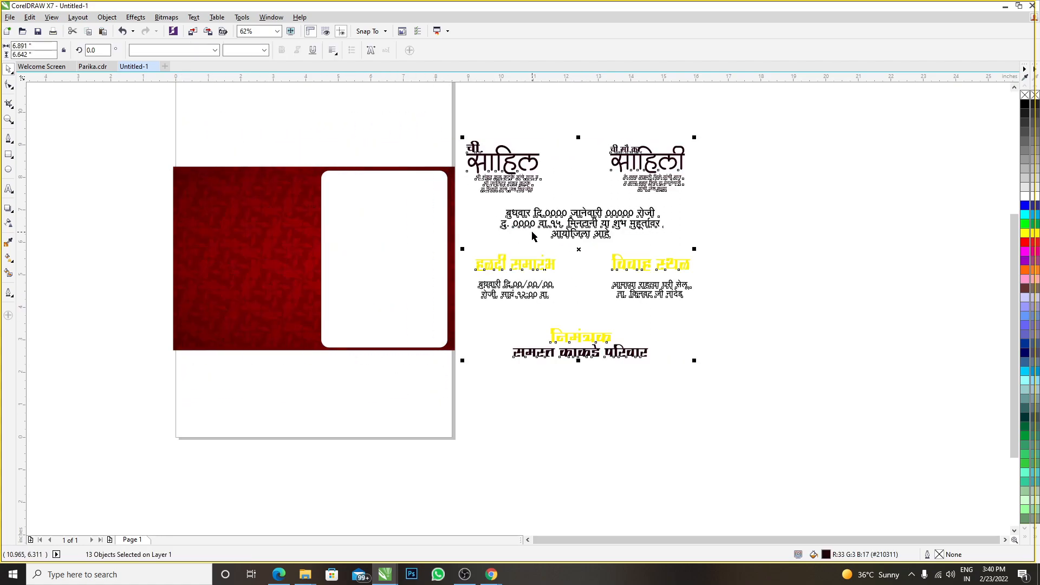
# - Scale the whole text block down about its centre to about 4.66 by 4.5 inches
pyautogui.scroll(-1, 532, 232)
pyautogui.click(447, 165)
pyautogui.moveTo(484, 162); pyautogui.dragTo(671, 357)
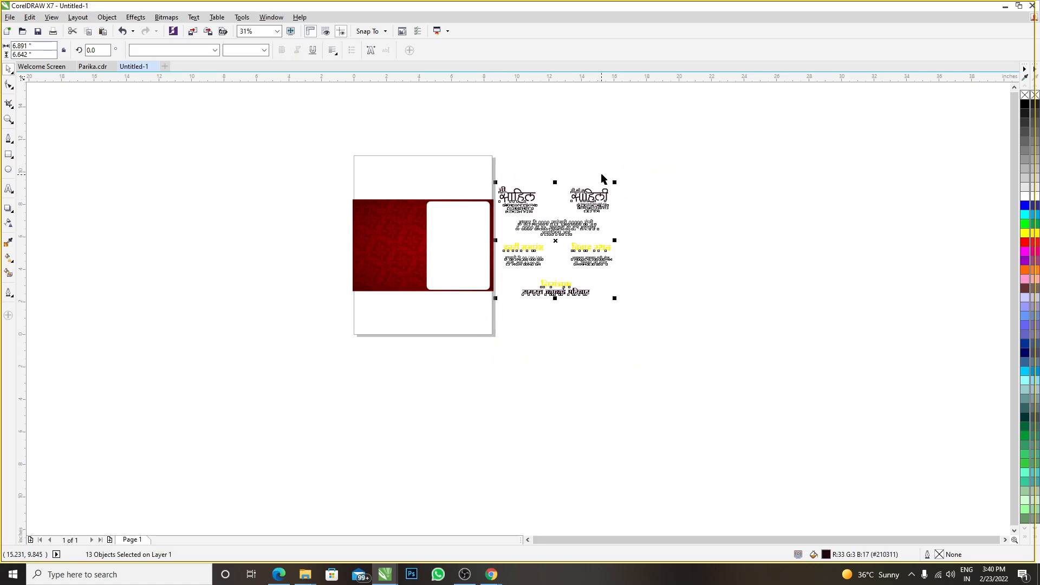
pyautogui.moveTo(449, 156); pyautogui.dragTo(629, 308)
pyautogui.scroll(1, 529, 213)
pyautogui.moveTo(450, 139); pyautogui.dragTo(749, 467)
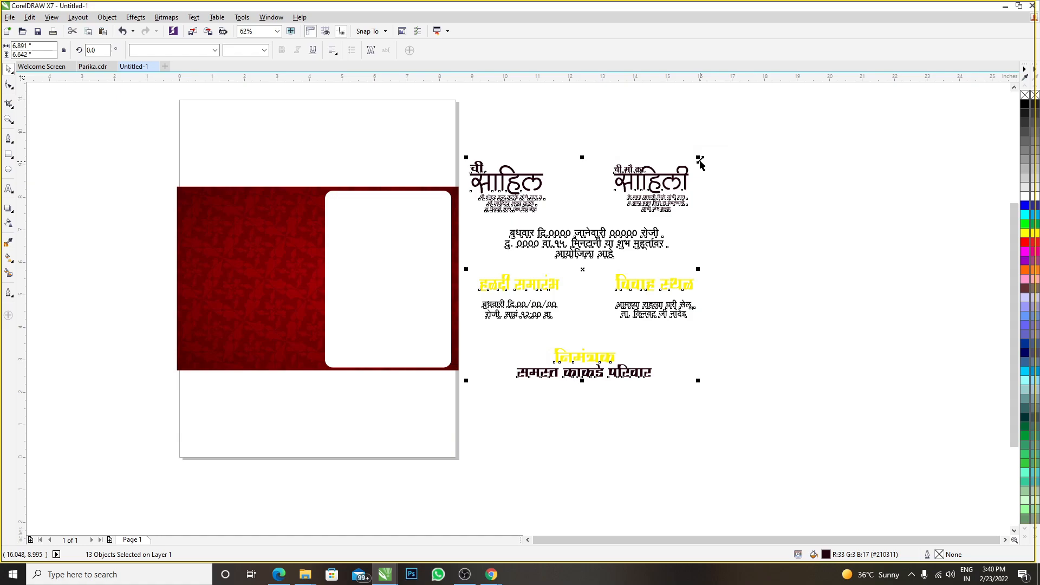
pyautogui.moveTo(701, 159); pyautogui.dragTo(686, 190)
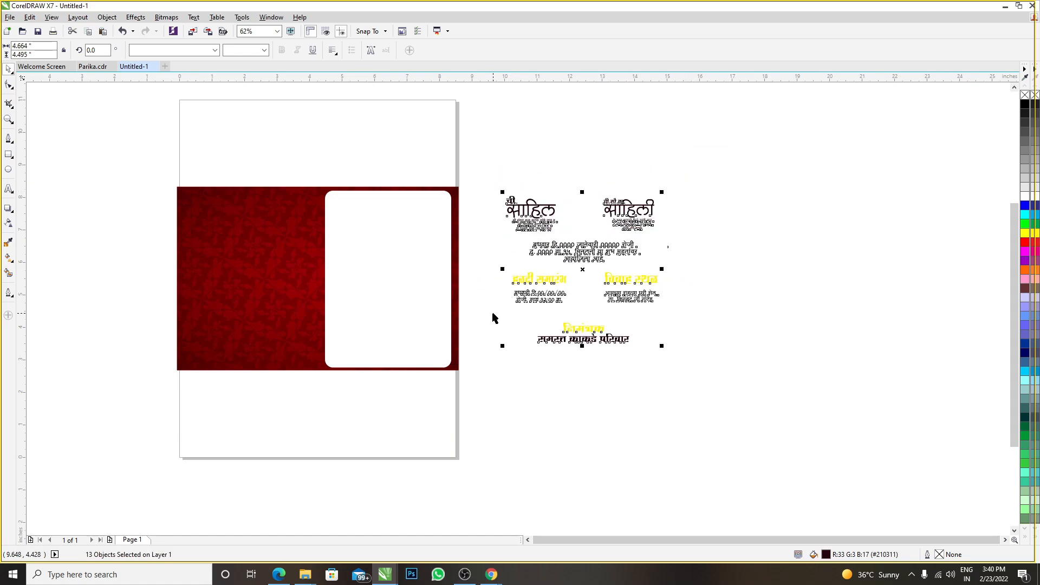
pyautogui.click(496, 319)
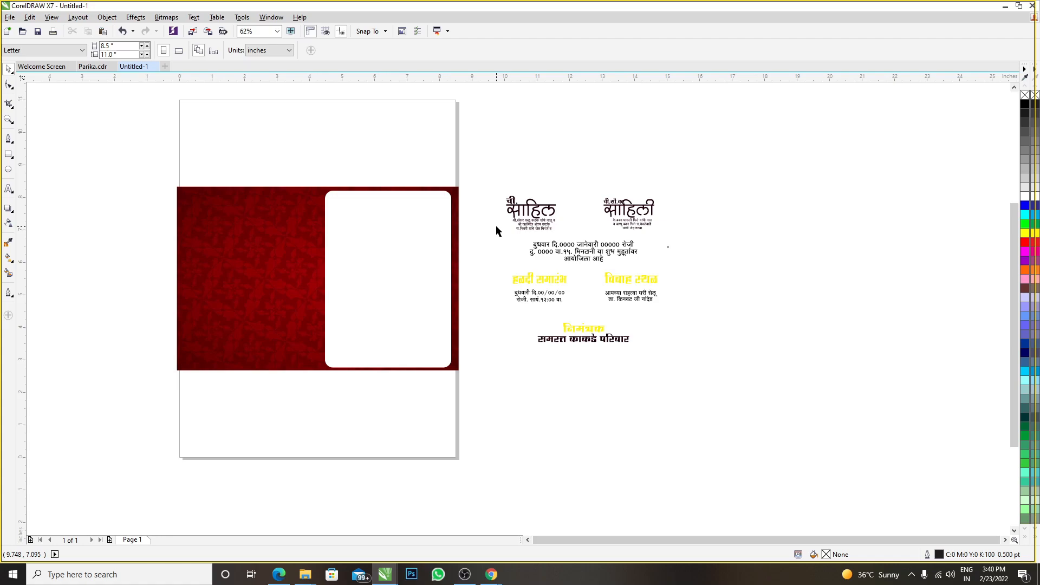
# - Import the ganesha_PNG40 picture and place it on the white panel at about 0.88 by 0.87 inches
pyautogui.scroll(1, 369, 206)
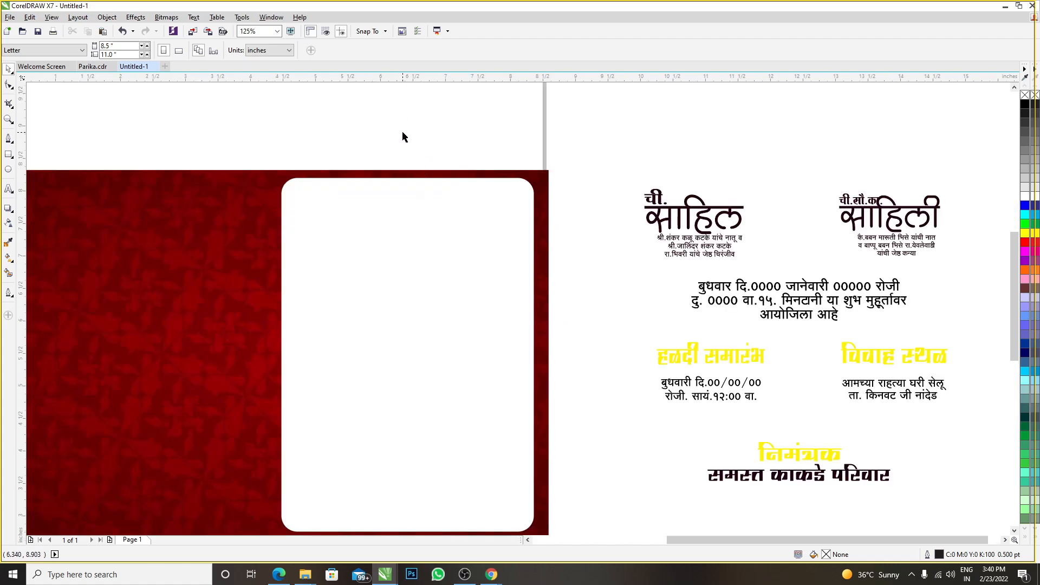
pyautogui.hotkey('ctrl', 'i')
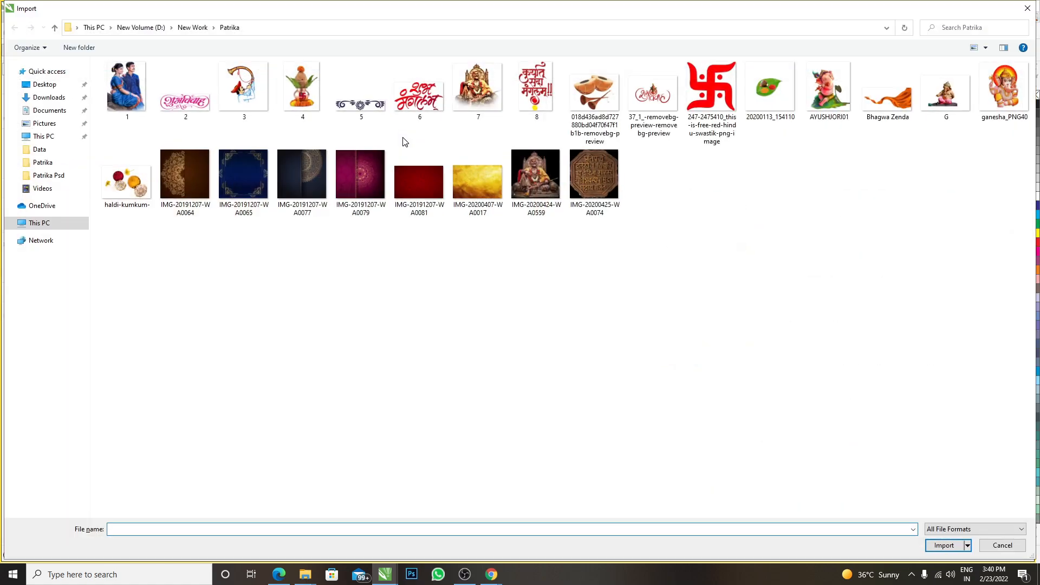
pyautogui.click(1003, 99)
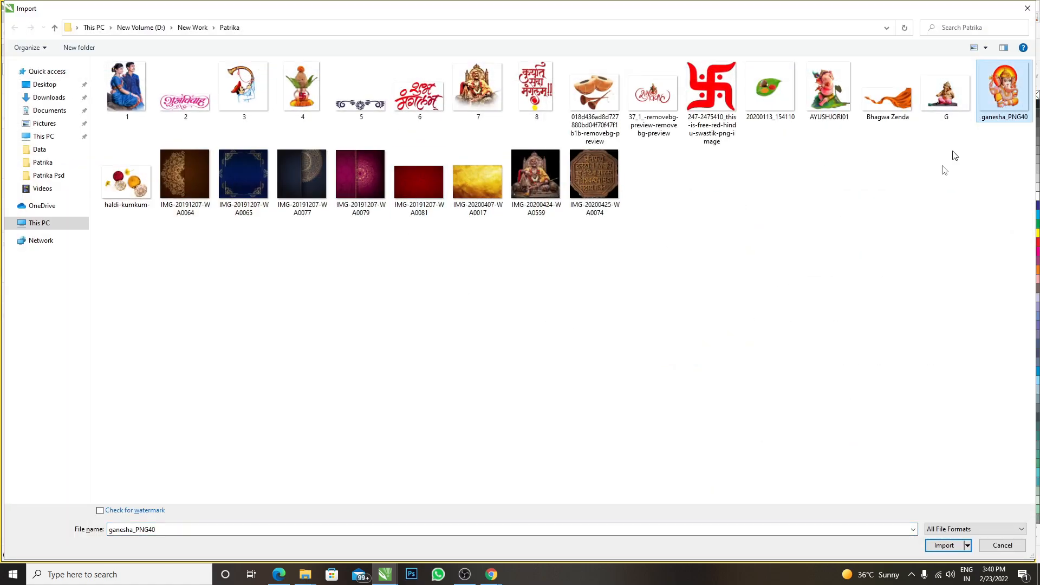
pyautogui.click(943, 545)
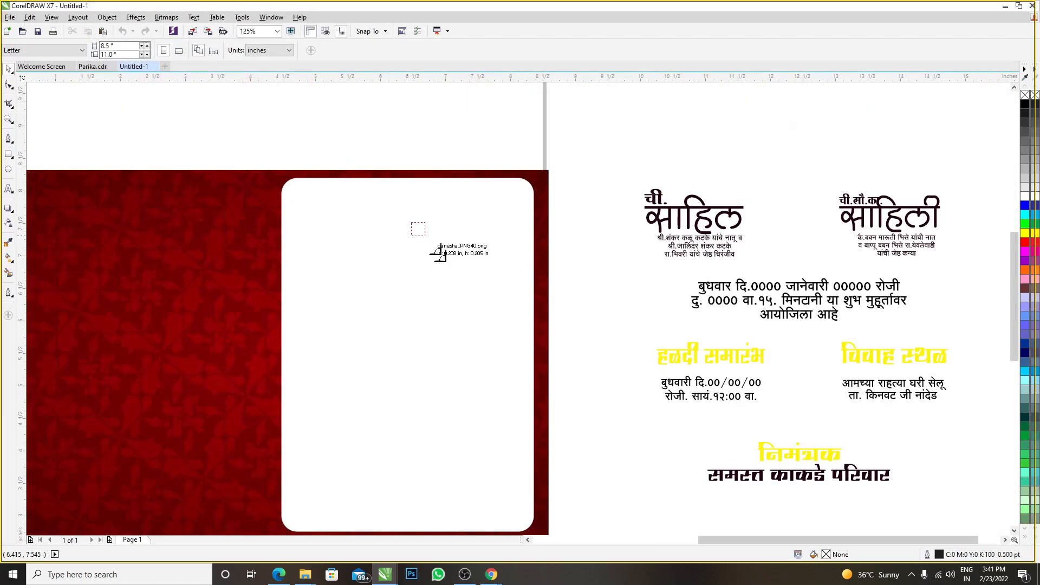
pyautogui.moveTo(440, 251); pyautogui.dragTo(468, 279)
pyautogui.click(7, 66)
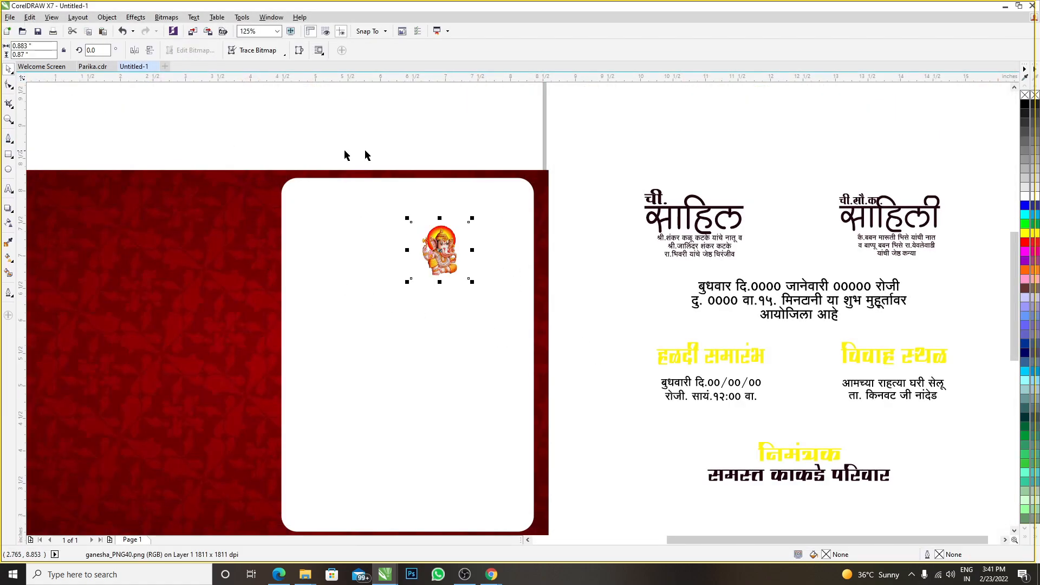
# - Move the Ganesha picture above the red card, outside the white panel
pyautogui.click(366, 151)
pyautogui.scroll(1, 425, 243)
pyautogui.scroll(-1, 456, 257)
pyautogui.moveTo(455, 257); pyautogui.dragTo(408, 142)
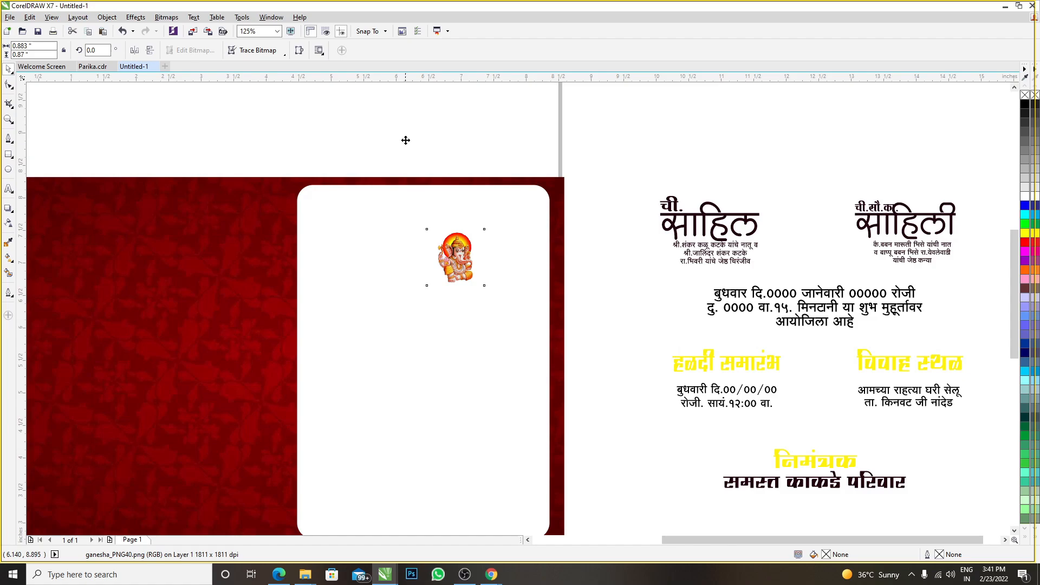
# - Draw a rectangle about 0.88 by 0.98 inches overlapping the middle of the white panel's upper edge
pyautogui.scroll(2, 408, 141)
pyautogui.click(379, 256)
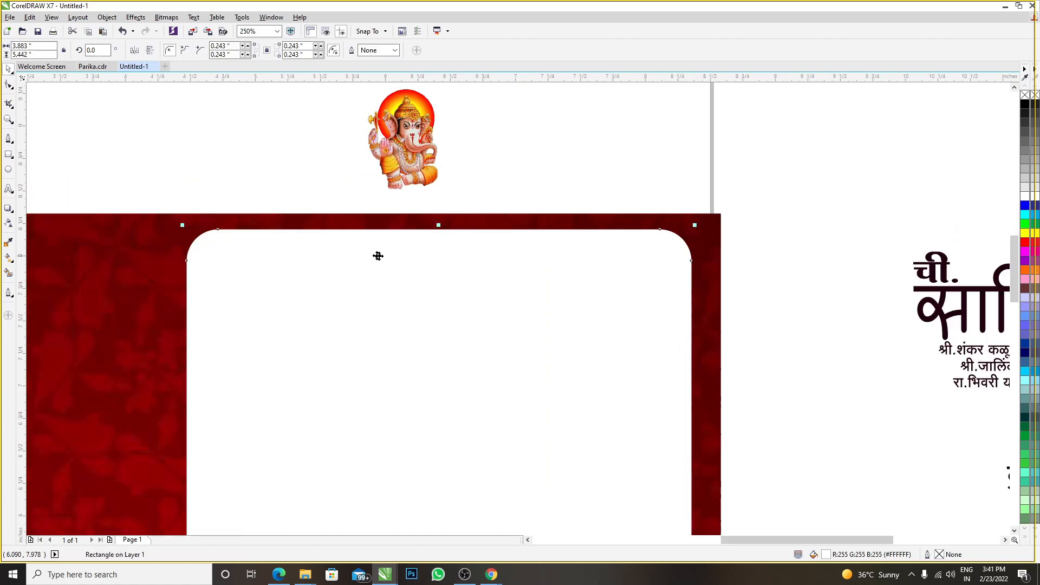
pyautogui.click(9, 155)
pyautogui.moveTo(357, 224)
pyautogui.mouseDown()
pyautogui.moveTo(483, 347)
pyautogui.moveTo(472, 352)
pyautogui.mouseUp()
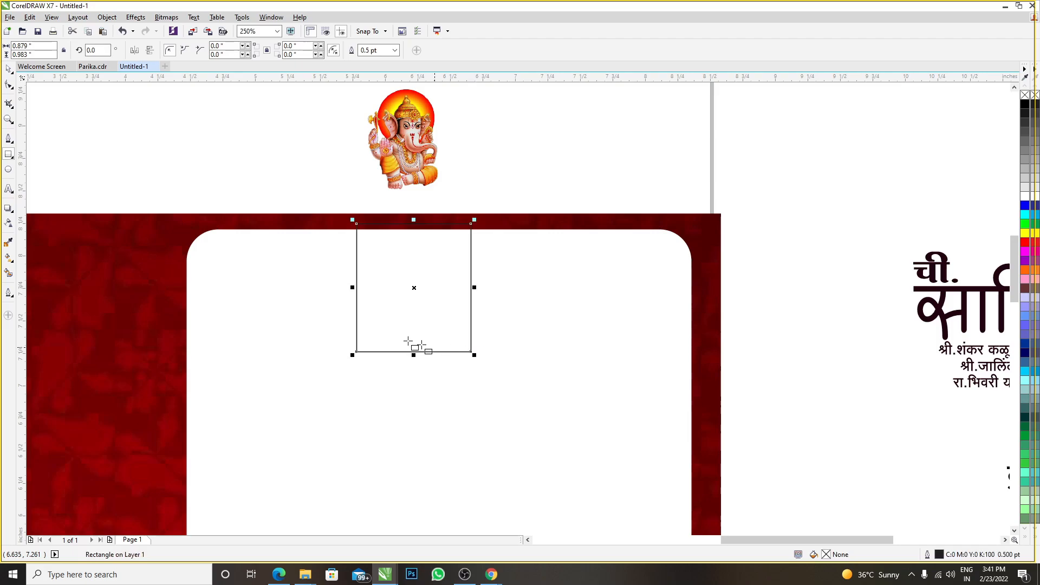
# - Round only the two lower corners of the small rectangle to a radius of about 0.227 inches
pyautogui.click(8, 84)
pyautogui.scroll(2, 353, 362)
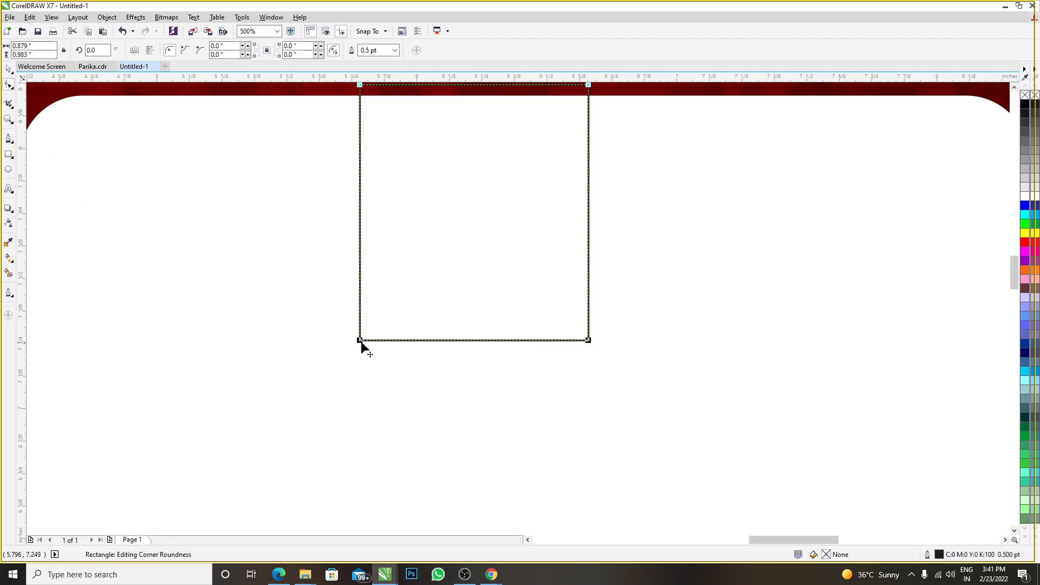
pyautogui.scroll(-2, 410, 355)
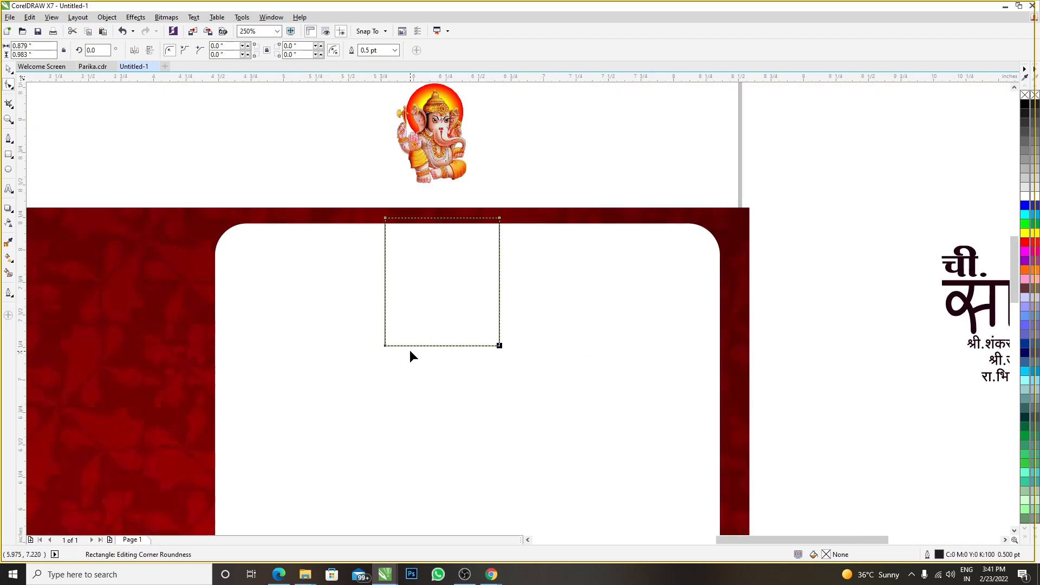
pyautogui.click(9, 70)
pyautogui.click(13, 86)
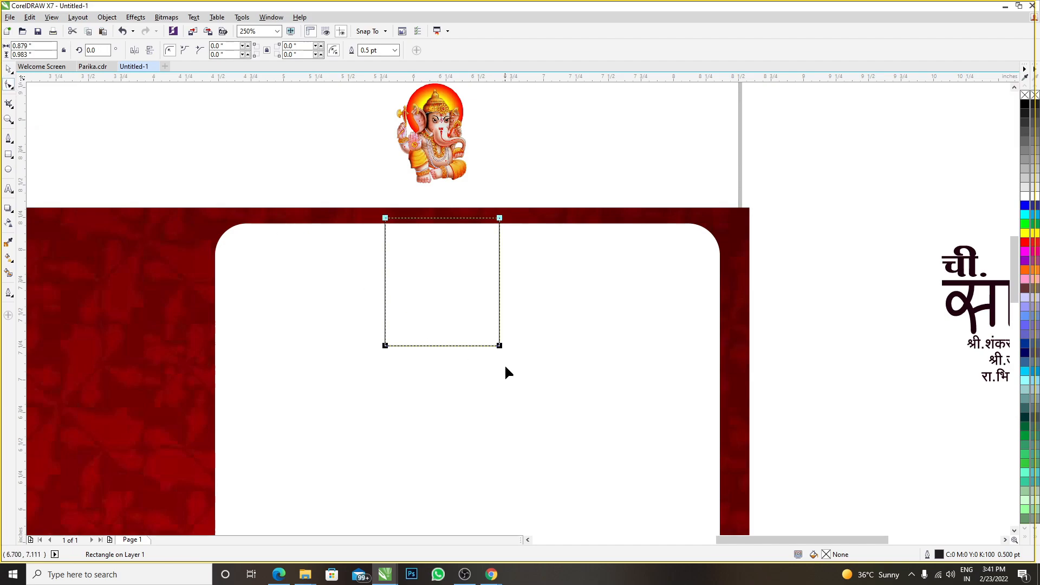
pyautogui.click(385, 346)
pyautogui.scroll(2, 428, 352)
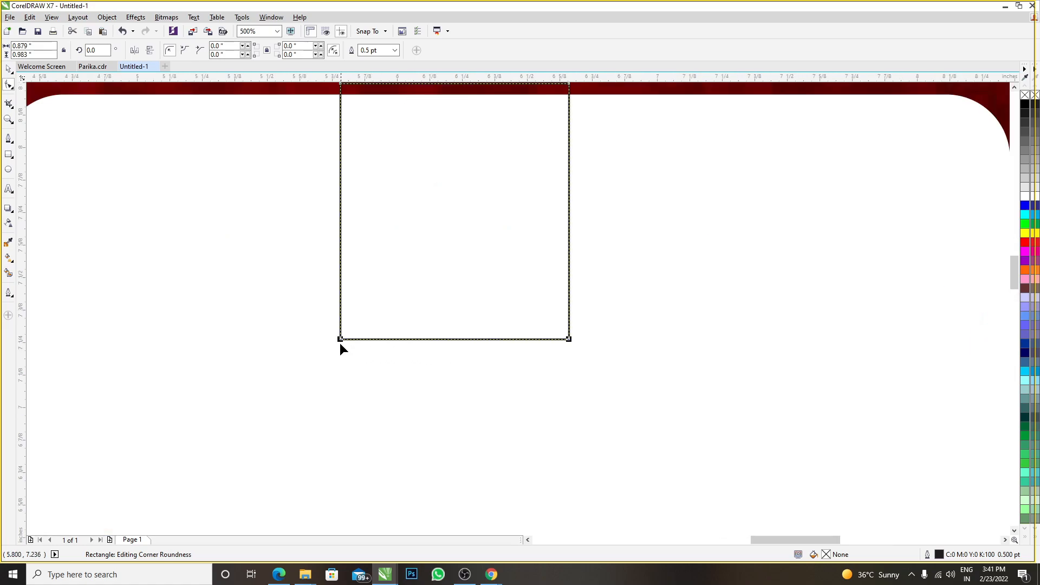
pyautogui.moveTo(340, 340); pyautogui.dragTo(361, 281)
pyautogui.scroll(-2, 433, 339)
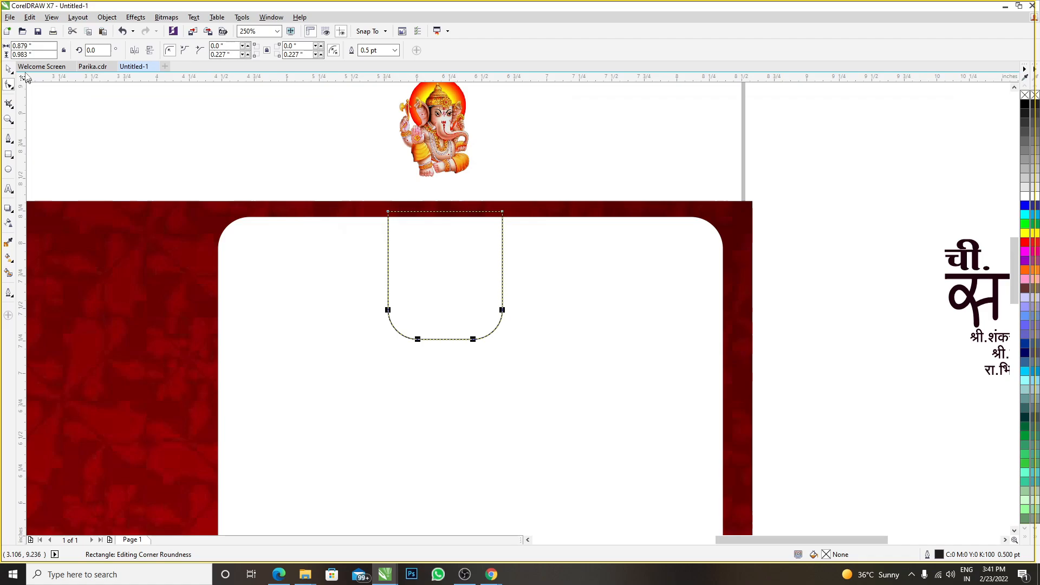
pyautogui.click(8, 68)
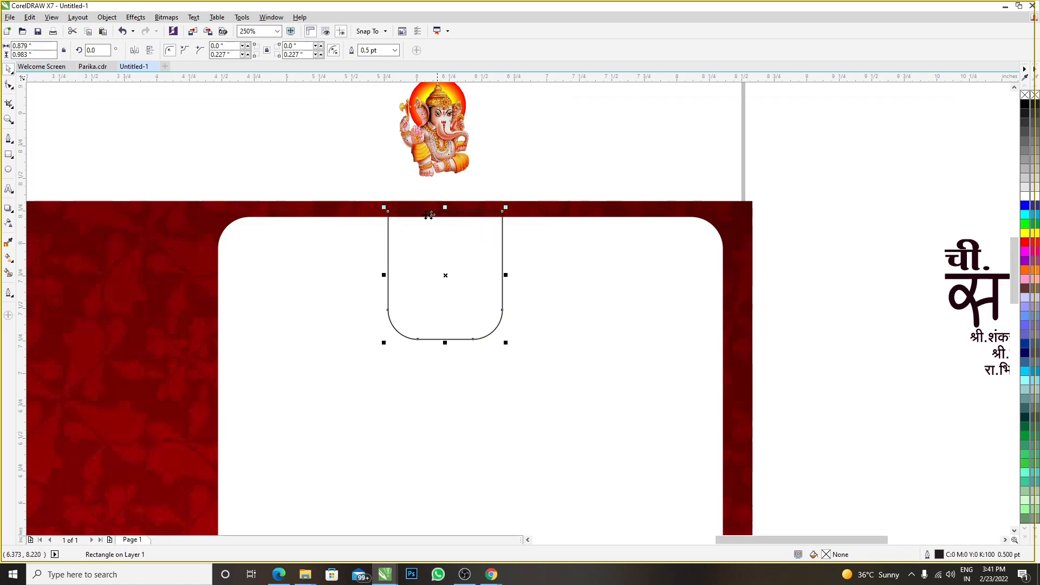
# - Fill the small rounded rectangle with a dark red sampled from the patterned background beside the white panel
pyautogui.click(9, 244)
pyautogui.click(170, 278)
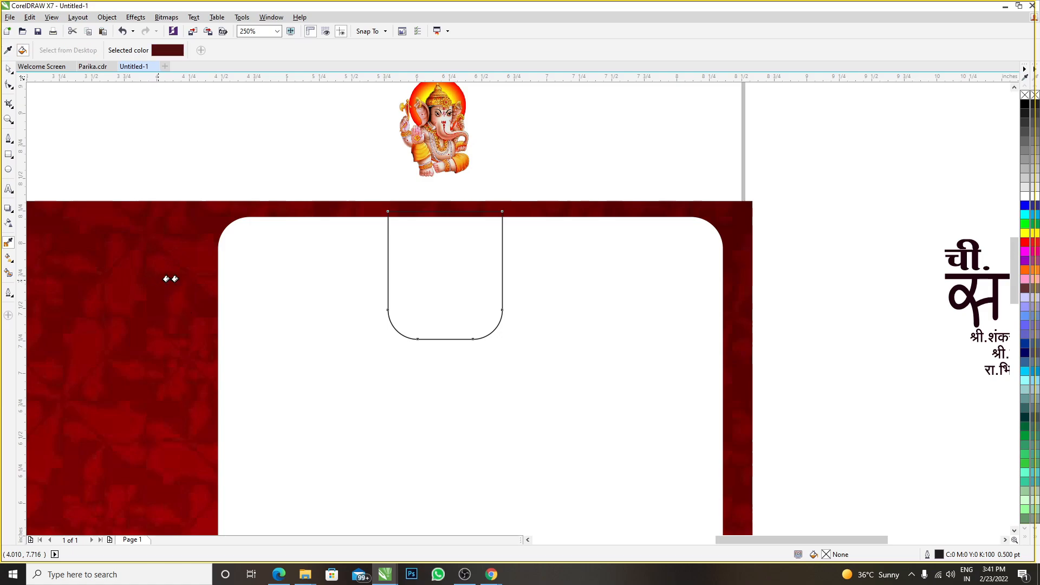
pyautogui.click(446, 271)
pyautogui.scroll(2, 474, 211)
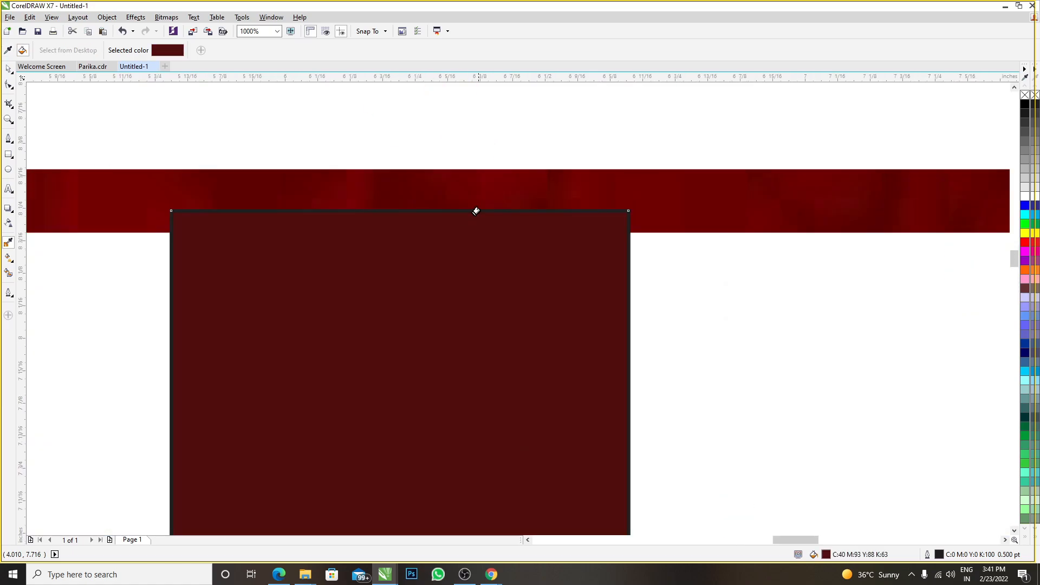
# - Refill the small rounded shape with dark red C36 M97 Y95 K56 sampled from the background, and remove its outline
pyautogui.click(9, 69)
pyautogui.click(10, 243)
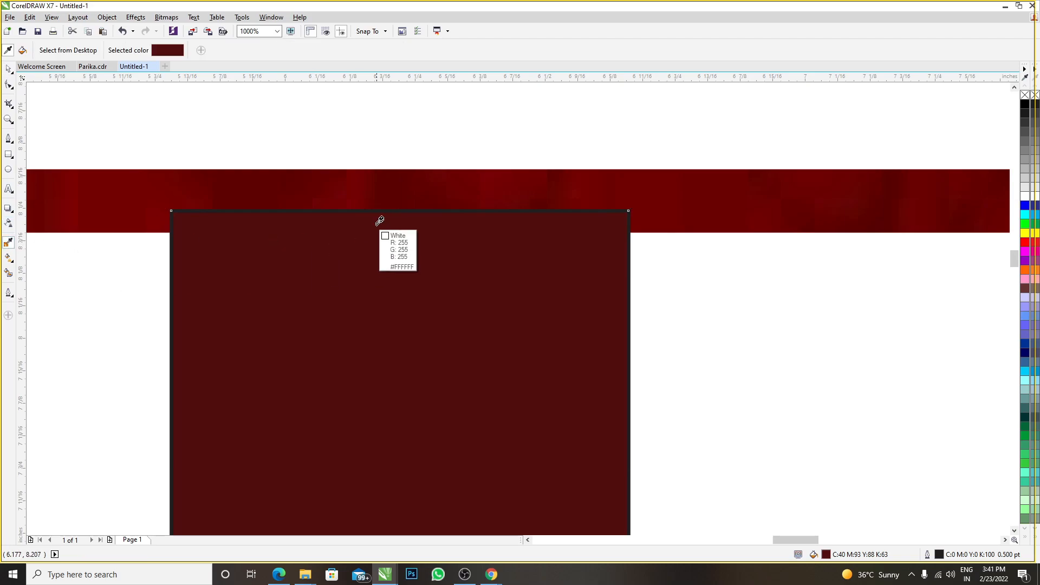
pyautogui.scroll(-1, 377, 247)
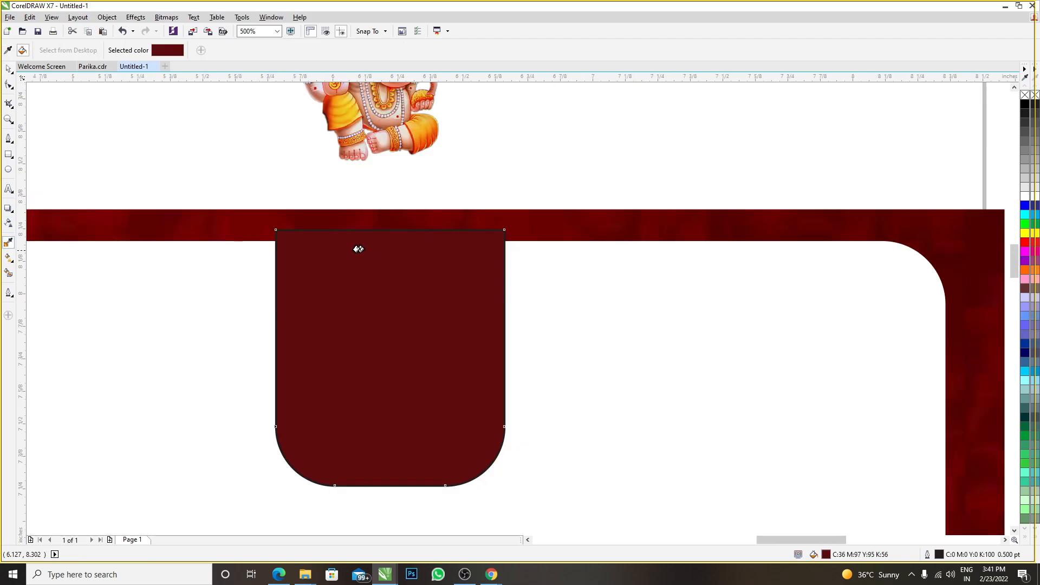
pyautogui.click(8, 69)
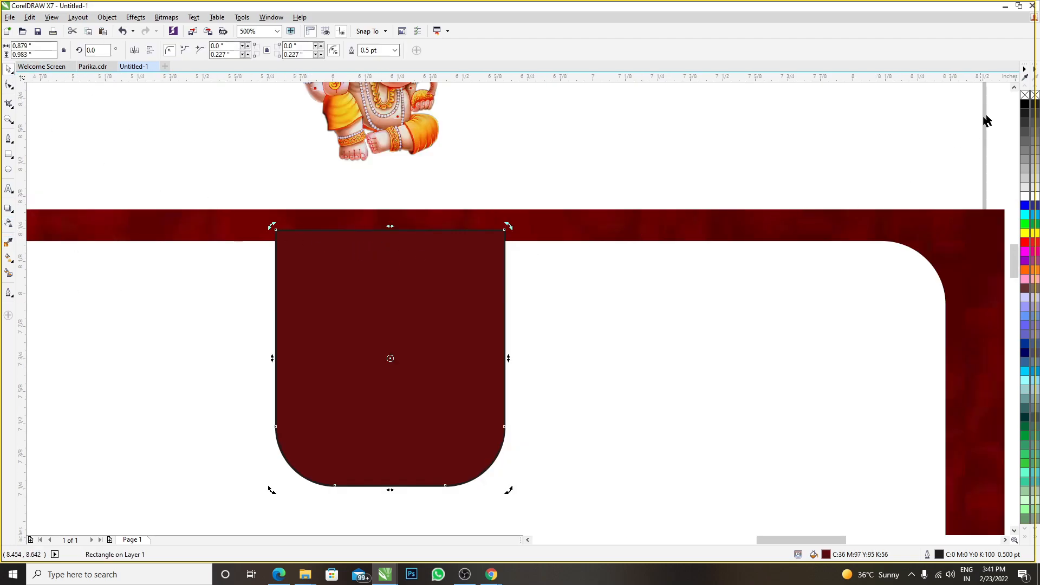
pyautogui.press('Escape')
pyautogui.scroll(-2, 597, 204)
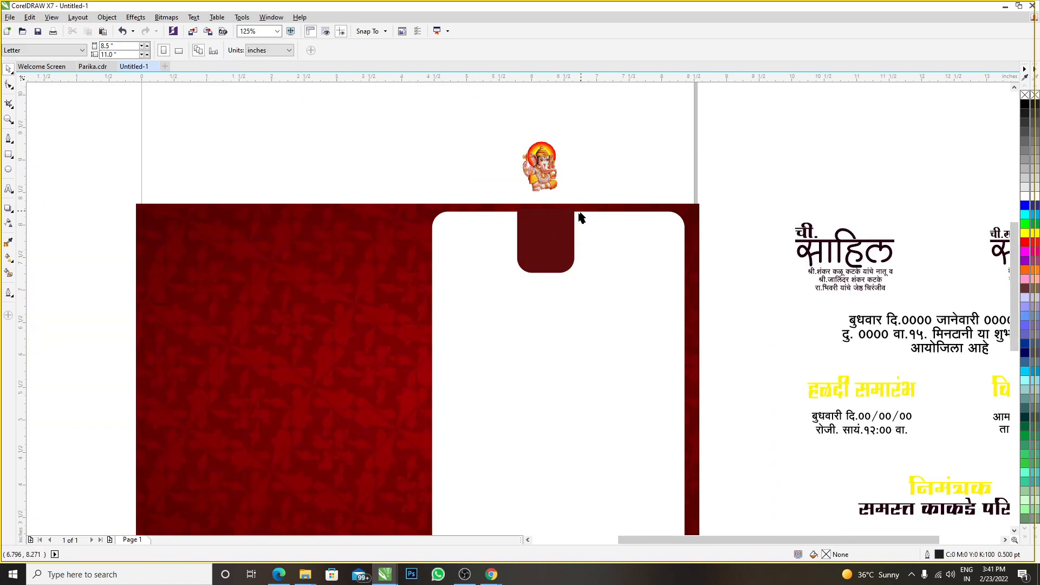
# - Centre the dark red tab horizontally on the white rounded panel
pyautogui.scroll(1, 581, 216)
pyautogui.click(515, 231)
pyautogui.keyDown('shift'); pyautogui.click(599, 238); pyautogui.keyUp('shift')
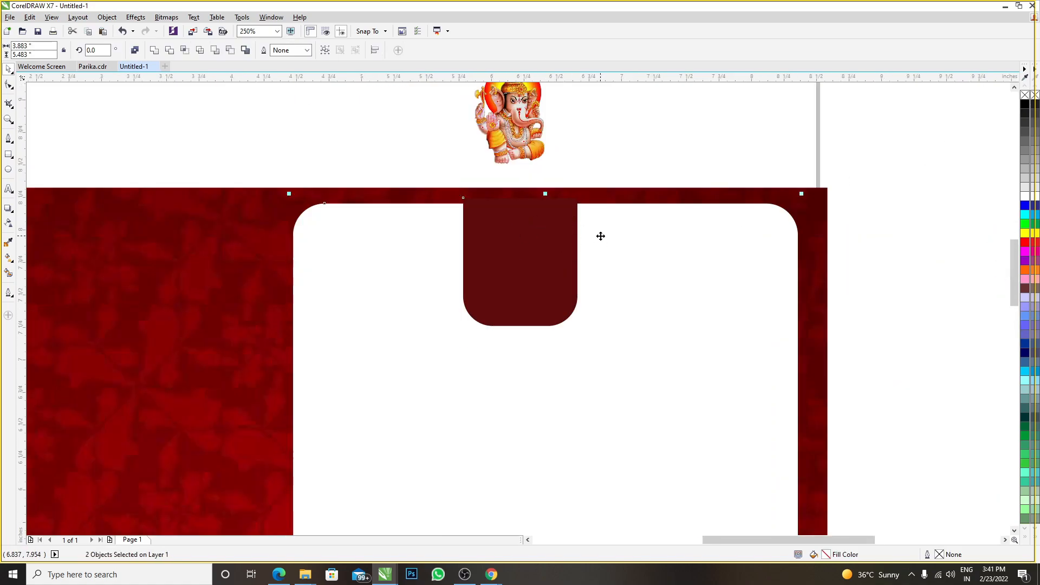
pyautogui.press('c')
pyautogui.scroll(-2, 532, 240)
pyautogui.press('Escape')
pyautogui.scroll(1, 548, 240)
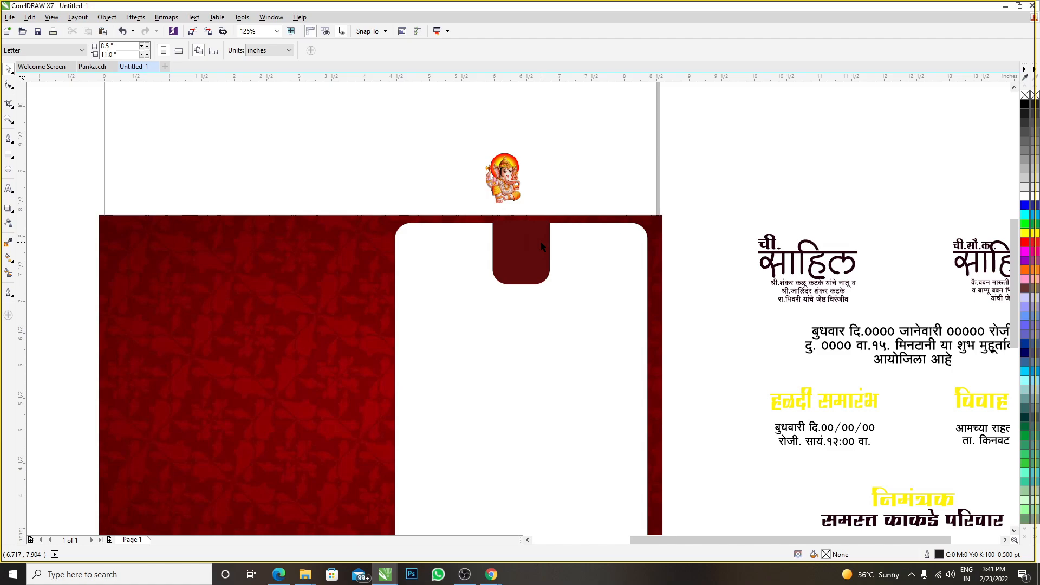
# - Align the top edge of the dark red tab with the top edge of the white rounded panel
pyautogui.click(541, 242)
pyautogui.scroll(1, 541, 243)
pyautogui.scroll(1, 499, 223)
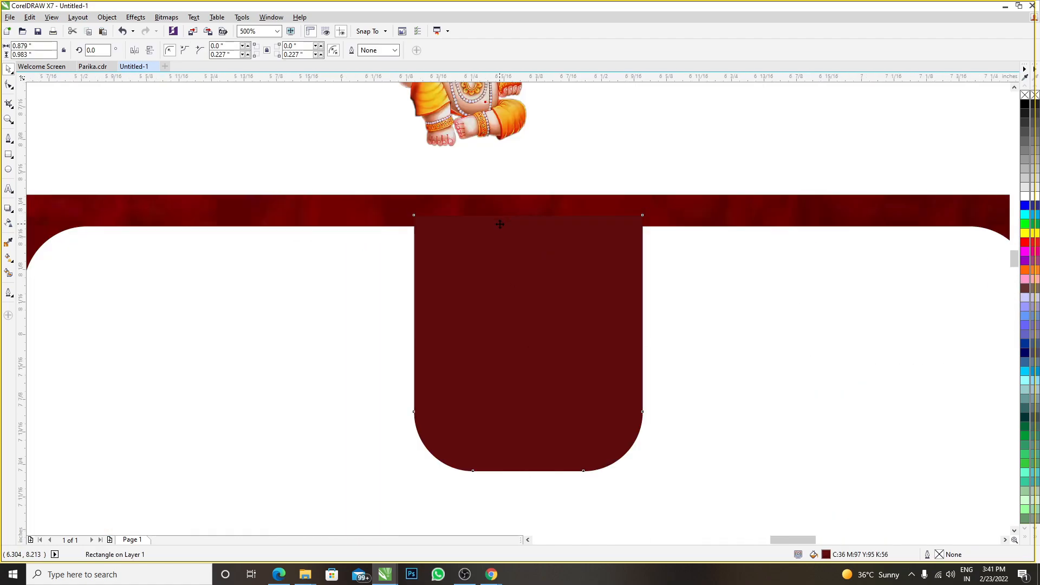
pyautogui.scroll(1, 500, 224)
pyautogui.scroll(1, 270, 230)
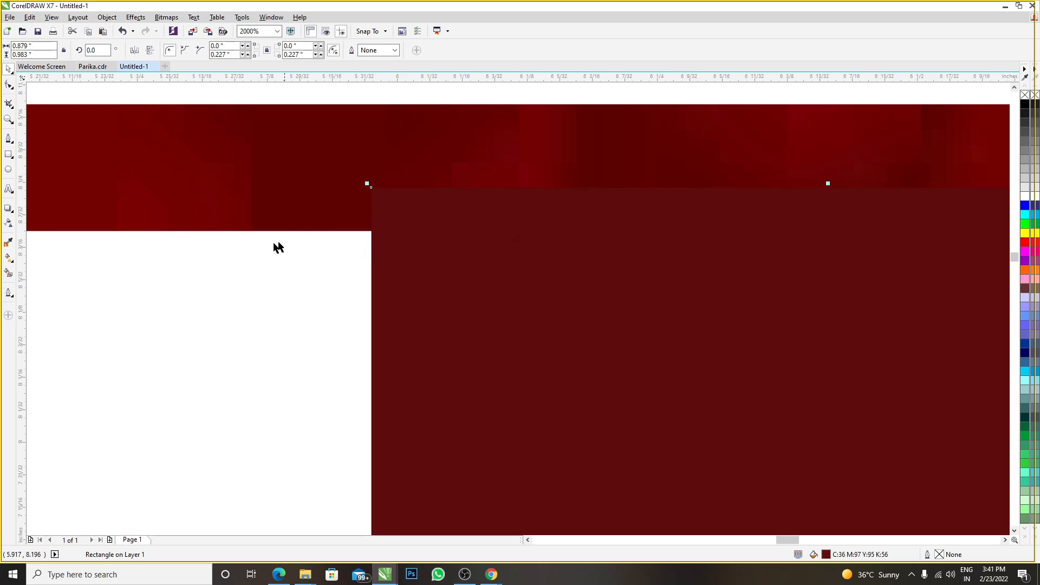
pyautogui.click(233, 259)
pyautogui.click(444, 212)
pyautogui.keyDown('shift'); pyautogui.click(281, 271); pyautogui.keyUp('shift')
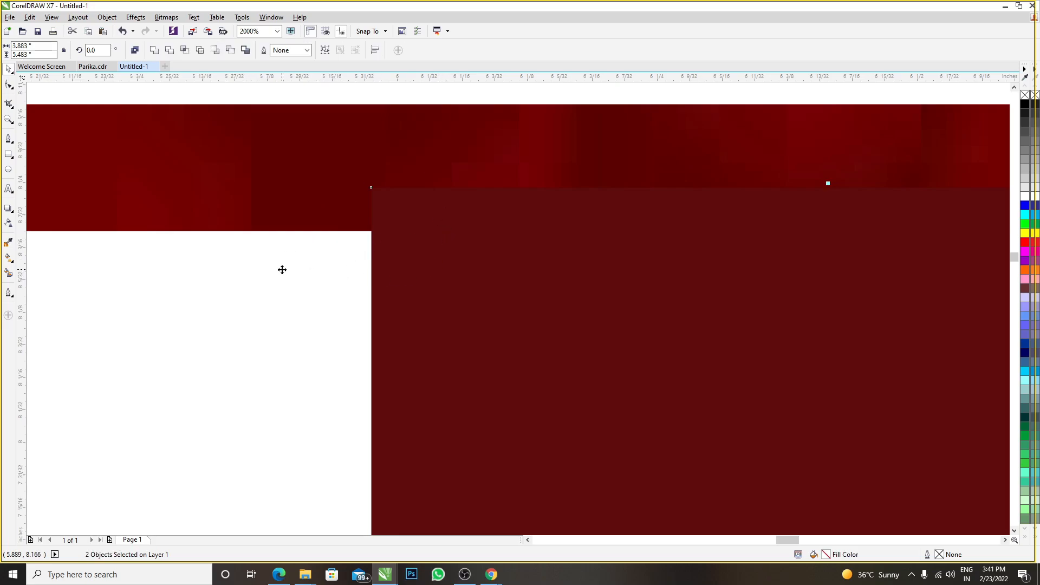
pyautogui.scroll(-2, 281, 269)
pyautogui.click(517, 187)
pyautogui.scroll(-2, 498, 237)
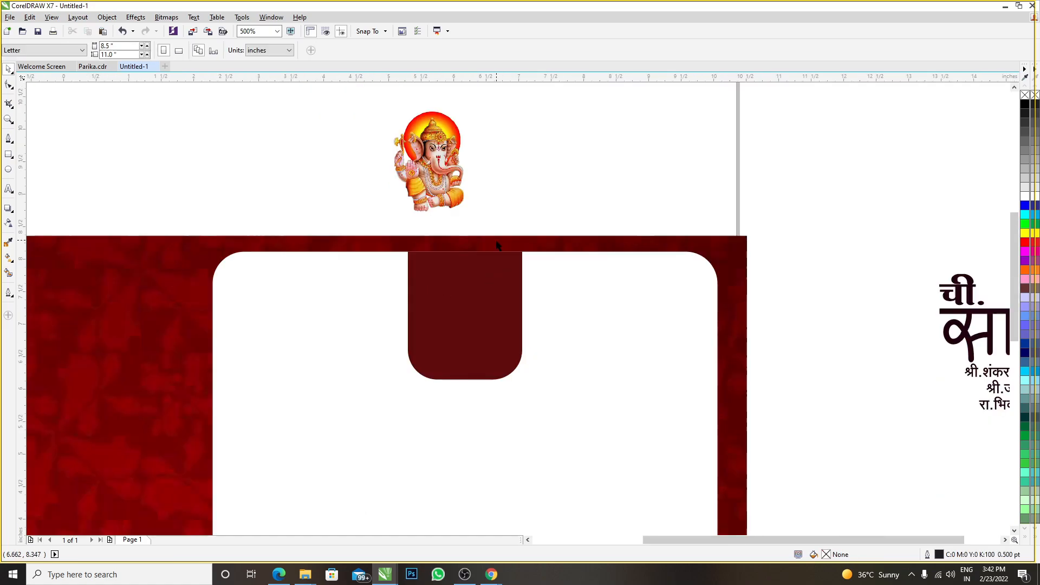
# - Fill the tab at the top of the white panel with yellow
pyautogui.click(493, 249)
pyautogui.scroll(1, 493, 250)
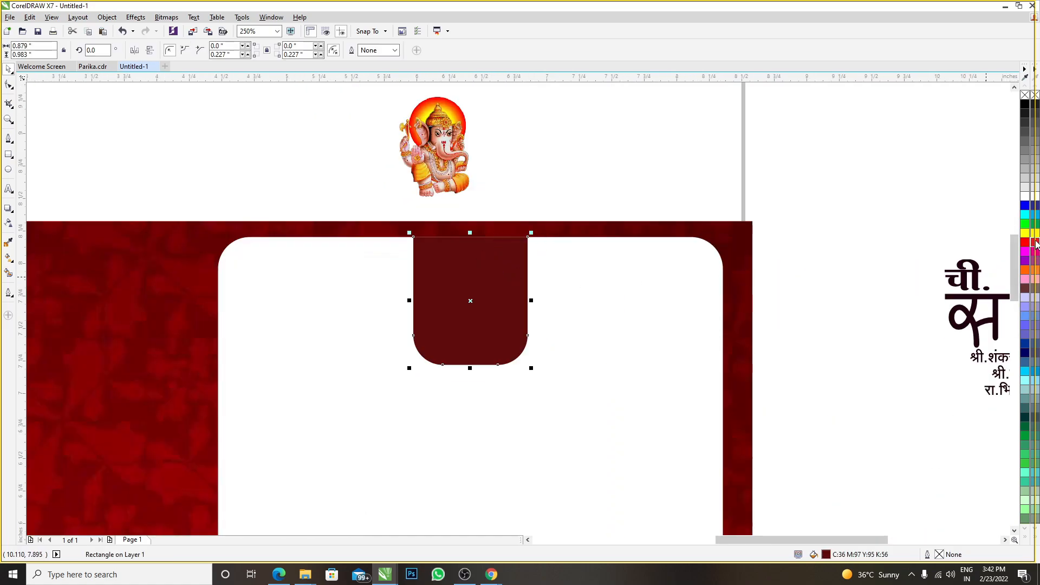
pyautogui.click(1035, 234)
# - Place the Ganesha picture in front of the yellow tab and enlarge it to about 1.21 by 1.2 inches, its halo overlapping the red border
pyautogui.moveTo(442, 157); pyautogui.dragTo(484, 305)
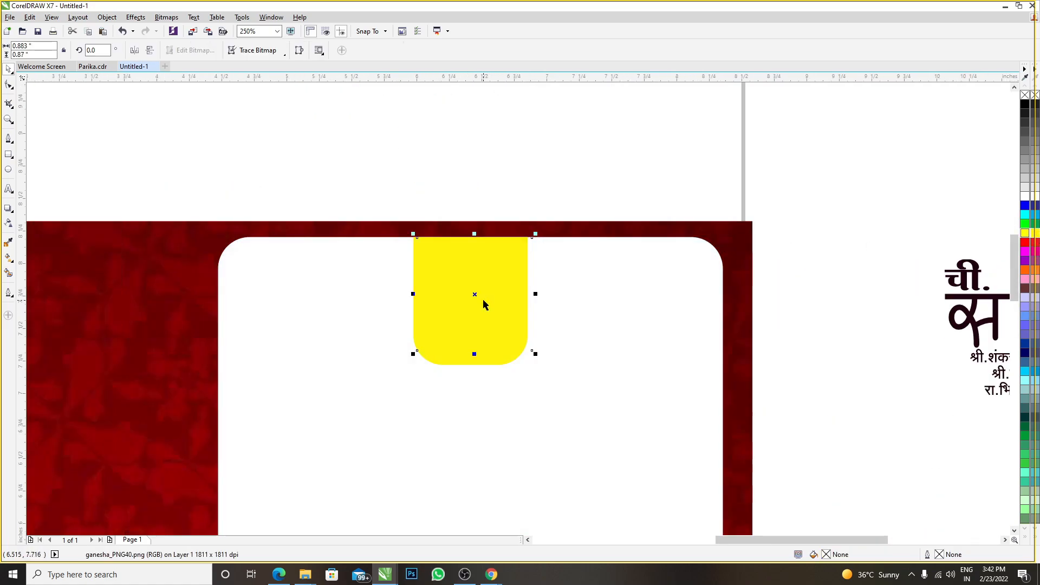
pyautogui.hotkey('shift', 'pageup')
pyautogui.scroll(1, 476, 298)
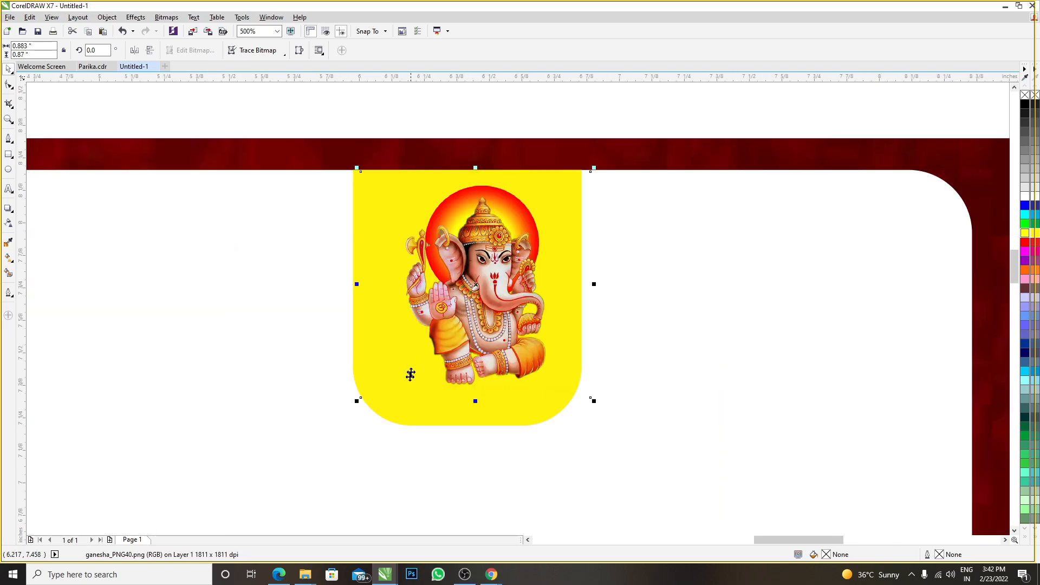
pyautogui.moveTo(357, 402); pyautogui.dragTo(320, 438)
pyautogui.moveTo(456, 347); pyautogui.dragTo(482, 344)
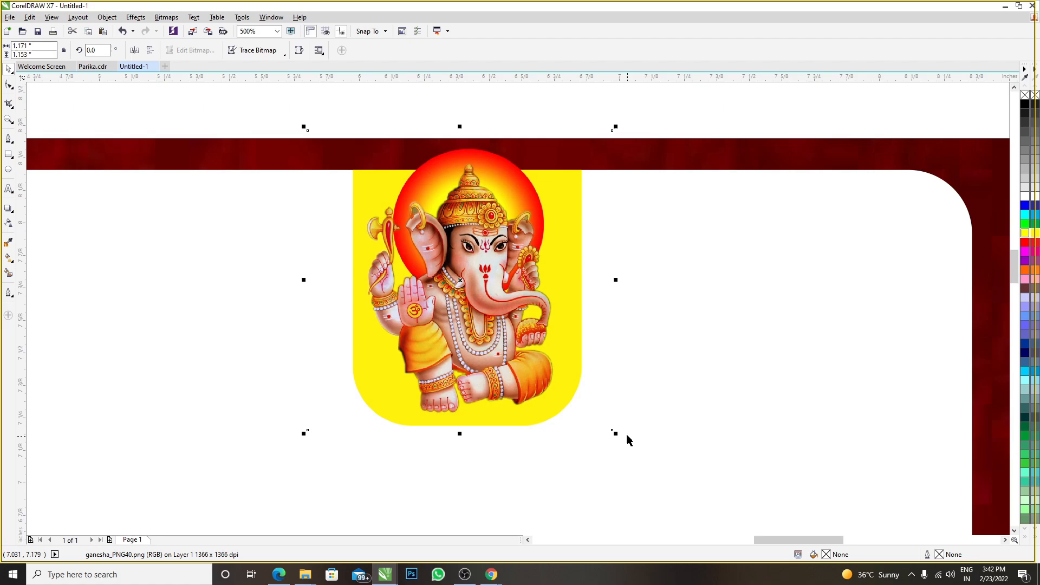
pyautogui.moveTo(616, 433); pyautogui.dragTo(623, 439)
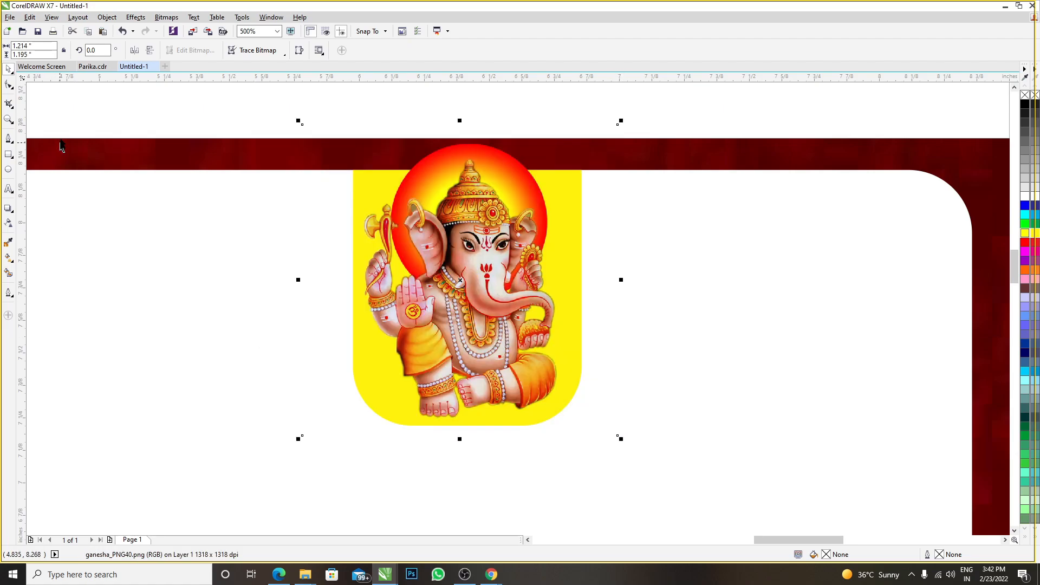
# - Trim the empty upper margin of the Ganesha picture slightly by lowering its top nodes with the Shape tool
pyautogui.click(8, 84)
pyautogui.moveTo(225, 111); pyautogui.dragTo(700, 169)
pyautogui.moveTo(302, 126); pyautogui.dragTo(303, 139)
pyautogui.click(8, 70)
pyautogui.scroll(-1, 482, 196)
pyautogui.click(353, 135)
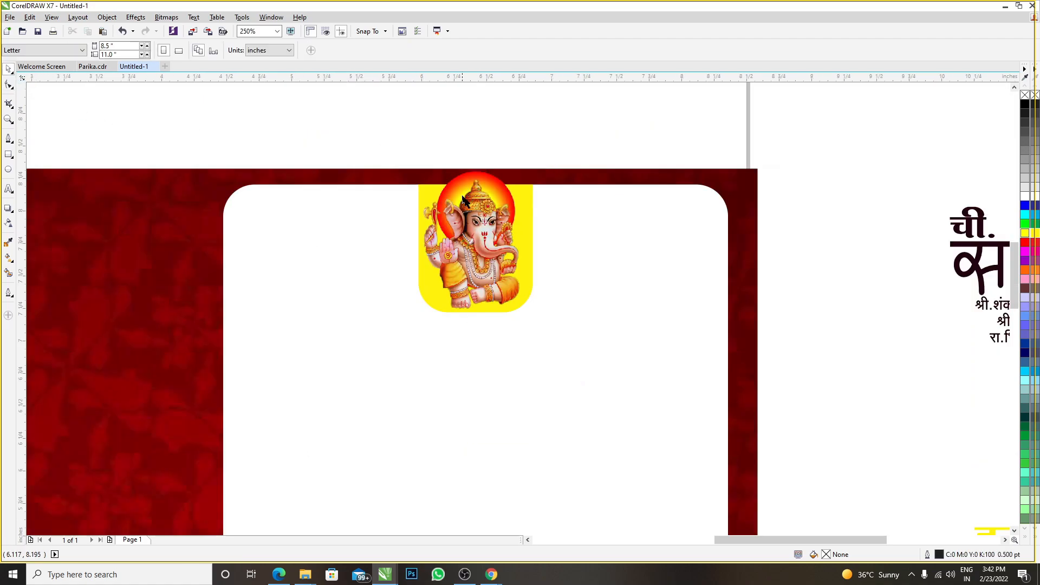
pyautogui.scroll(-1, 467, 201)
pyautogui.scroll(-1, 475, 224)
pyautogui.scroll(1, 594, 238)
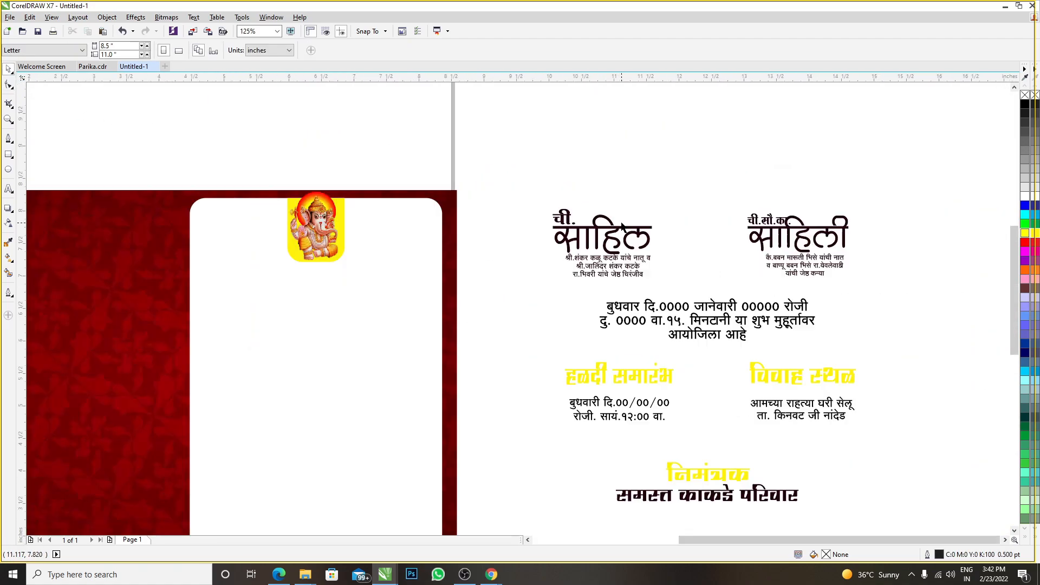
pyautogui.moveTo(474, 168); pyautogui.dragTo(695, 293)
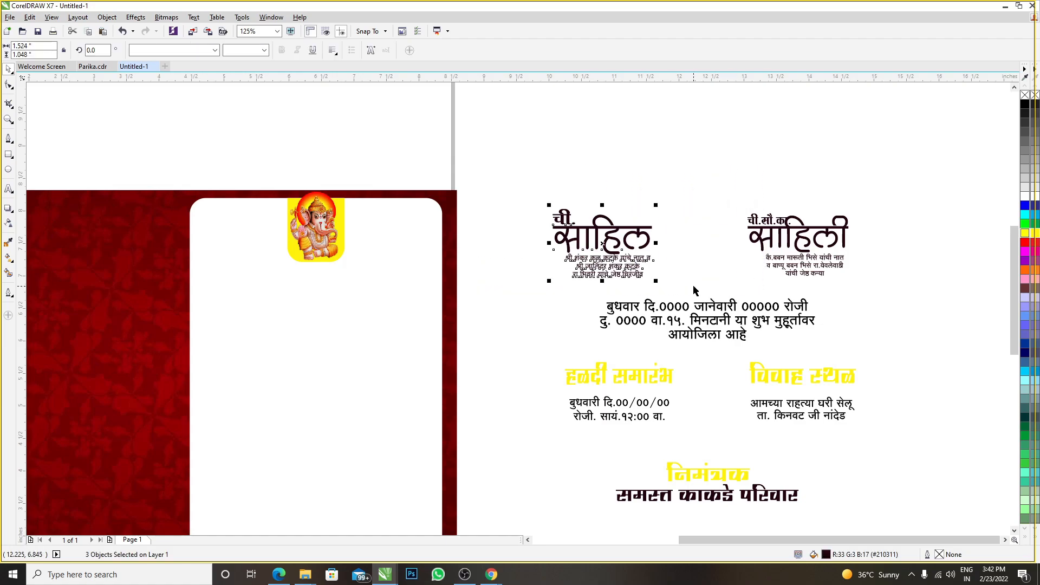
pyautogui.click(683, 210)
pyautogui.scroll(1, 582, 234)
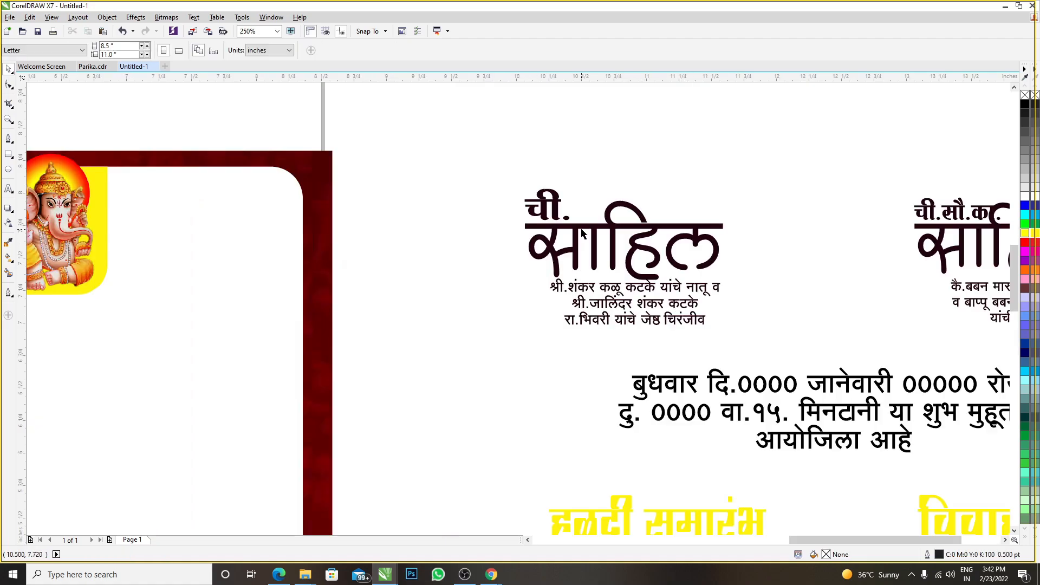
pyautogui.scroll(-1, 506, 198)
pyautogui.scroll(1, 542, 227)
pyautogui.click(545, 227)
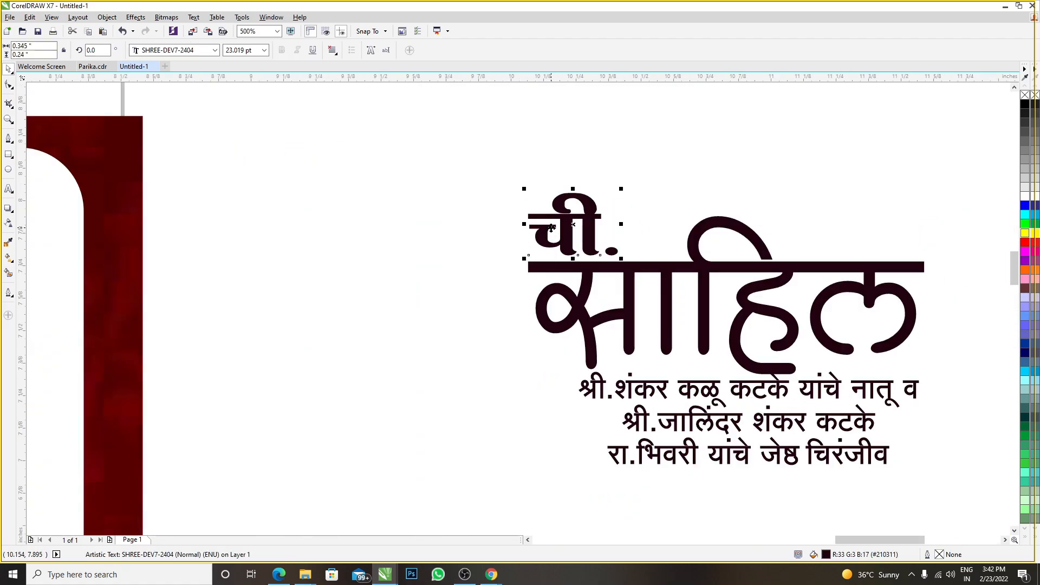
pyautogui.scroll(-1, 548, 246)
pyautogui.scroll(1, 726, 238)
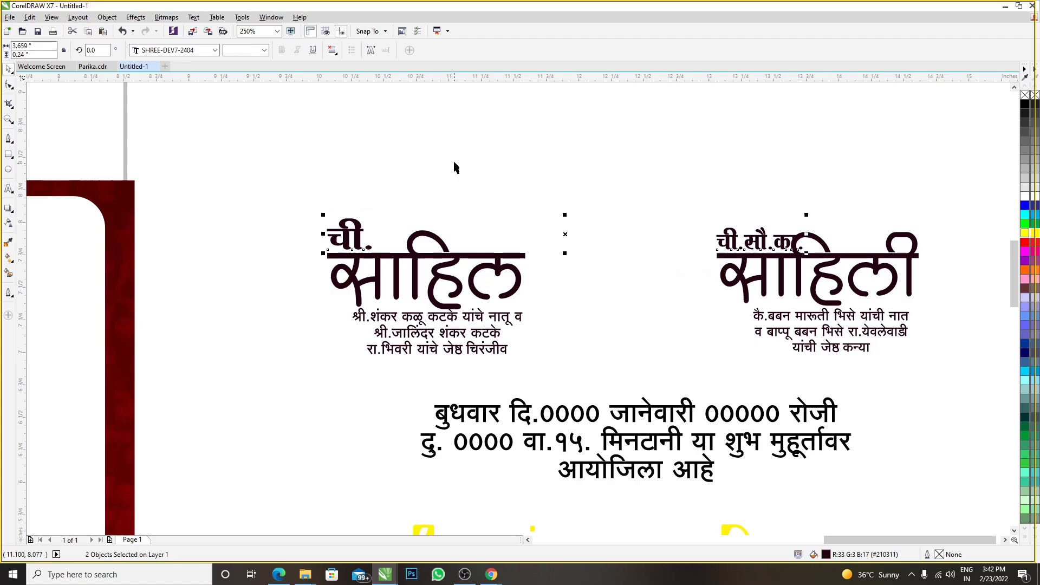
pyautogui.moveTo(252, 185); pyautogui.dragTo(387, 260)
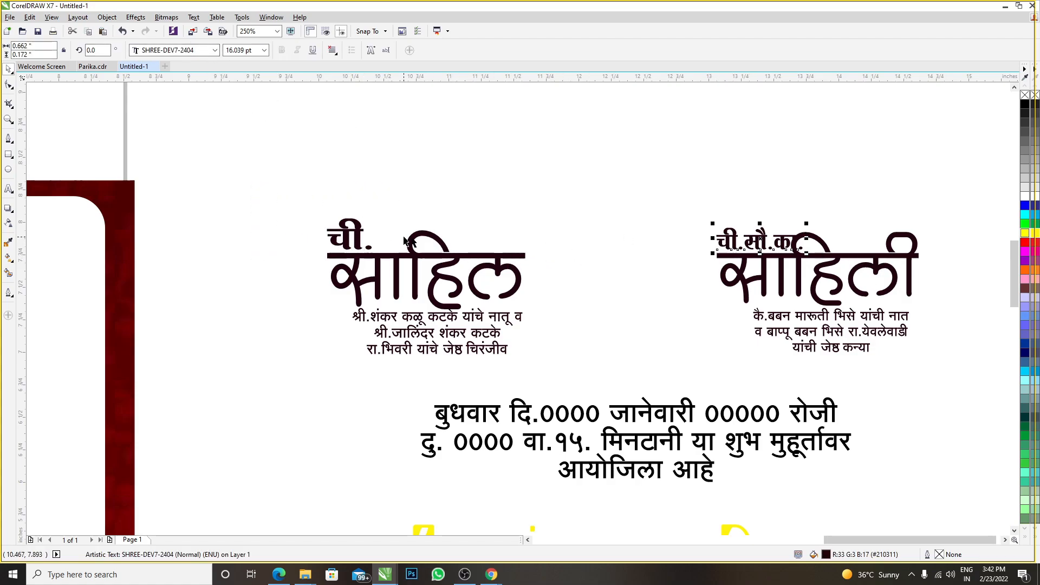
pyautogui.click(580, 189)
# - Set the font of both small honorific prefixes above the groom's and bride's names to SHREE-DEV7-2446
pyautogui.moveTo(632, 192); pyautogui.dragTo(805, 254)
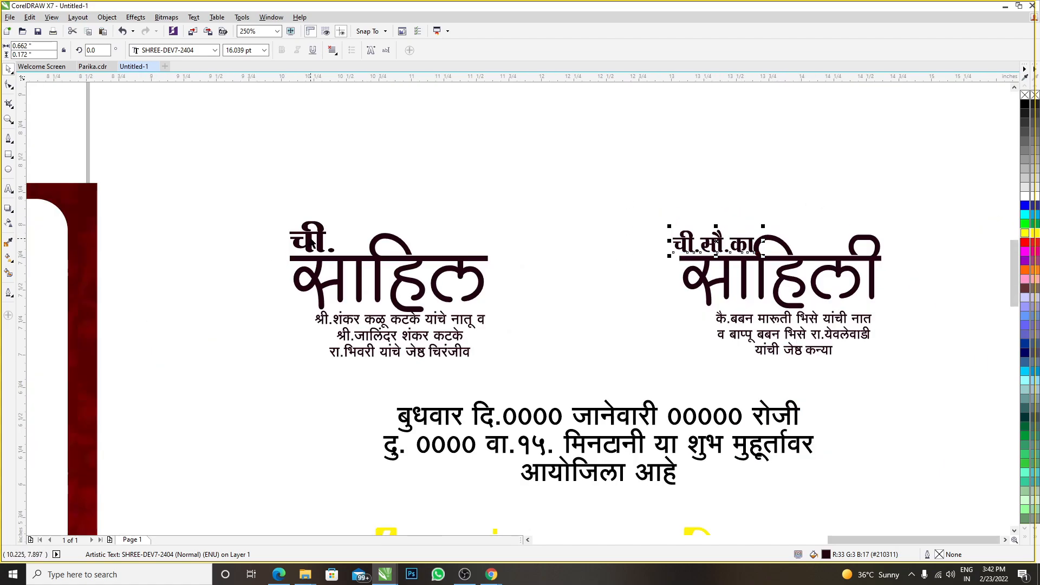
pyautogui.keyDown('shift'); pyautogui.click(313, 241); pyautogui.keyUp('shift')
pyautogui.click(213, 50)
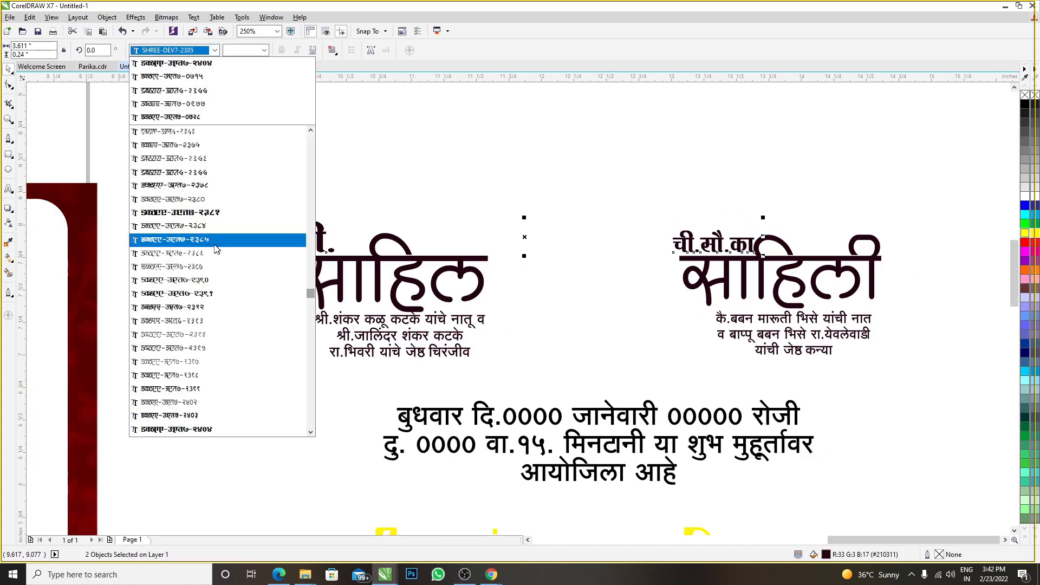
pyautogui.scroll(-2, 211, 348)
pyautogui.scroll(-10, 213, 348)
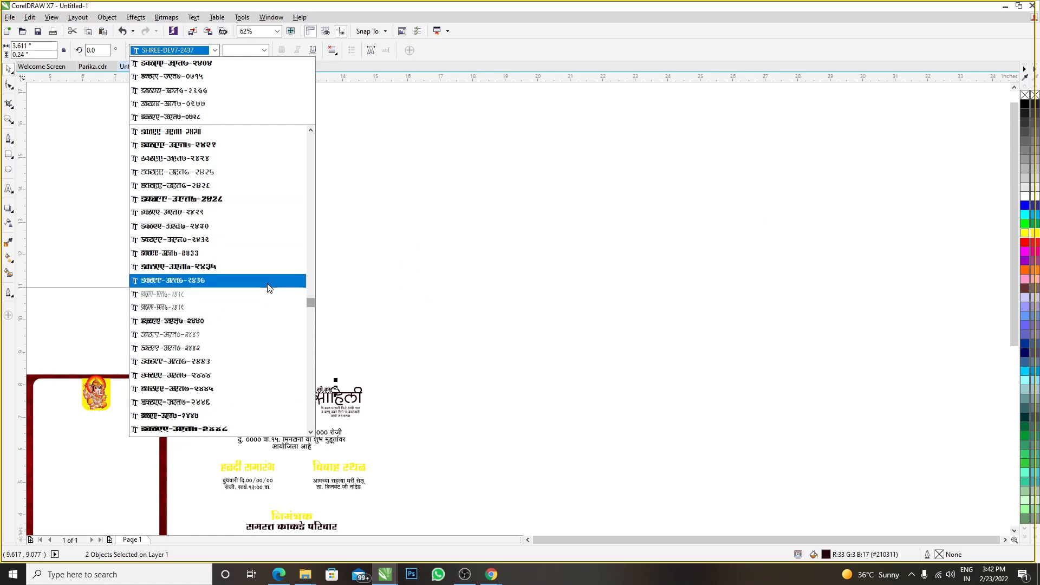
pyautogui.scroll(1, 492, 335)
pyautogui.scroll(-2, 510, 325)
pyautogui.scroll(2, 442, 357)
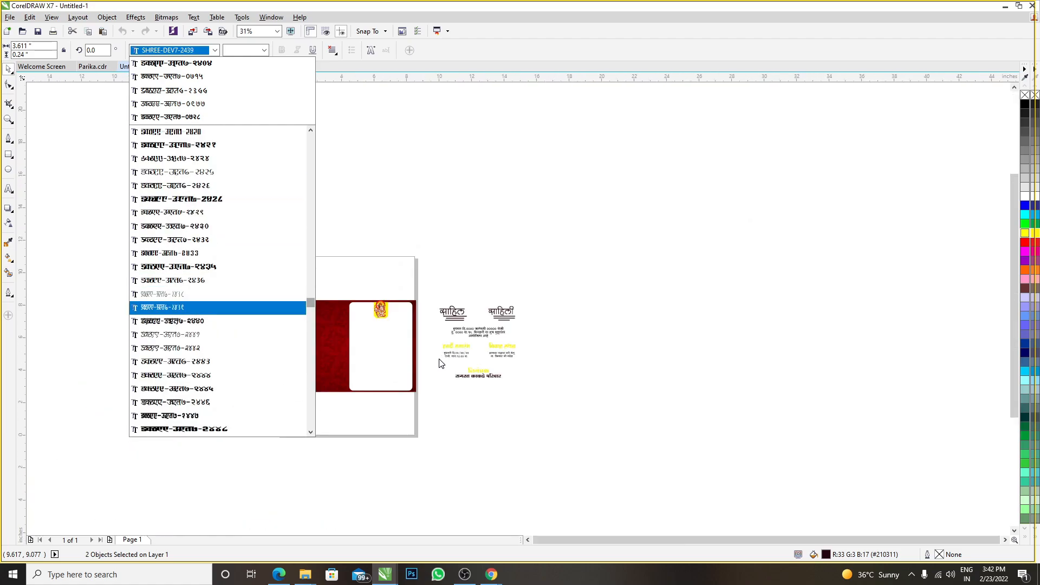
pyautogui.scroll(-1, 240, 337)
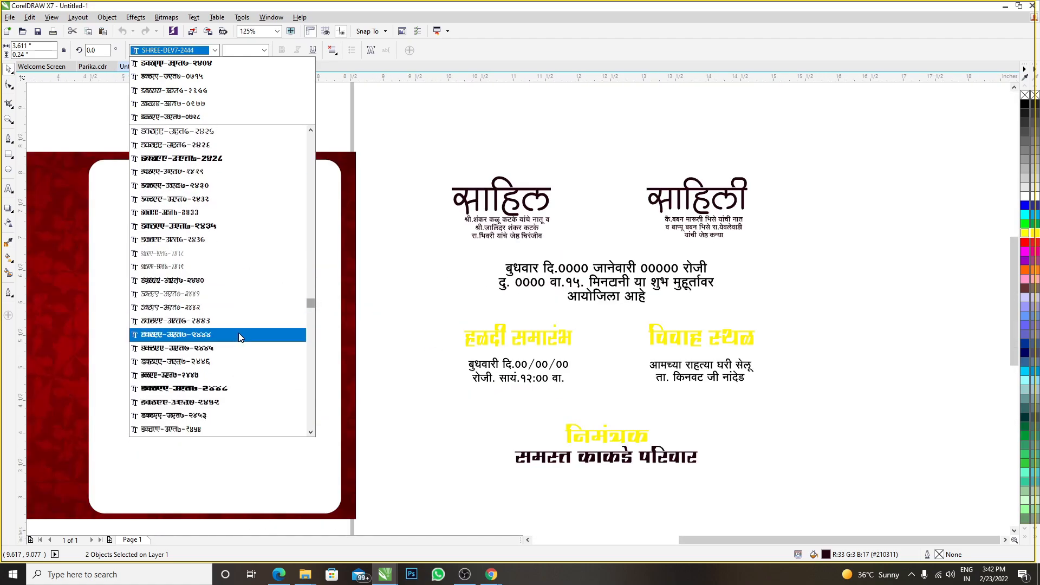
pyautogui.click(225, 362)
pyautogui.scroll(2, 534, 204)
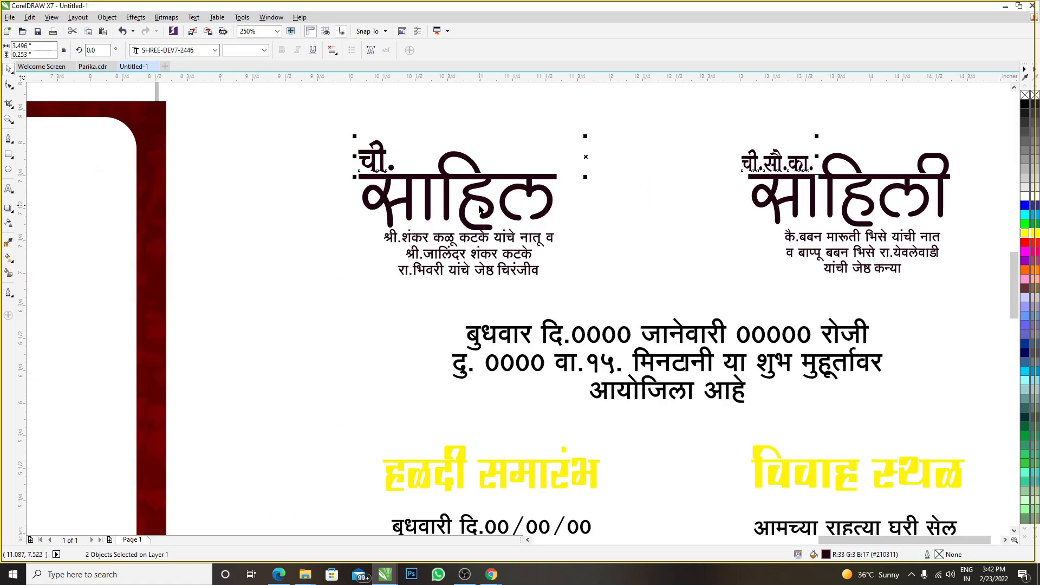
pyautogui.click(303, 192)
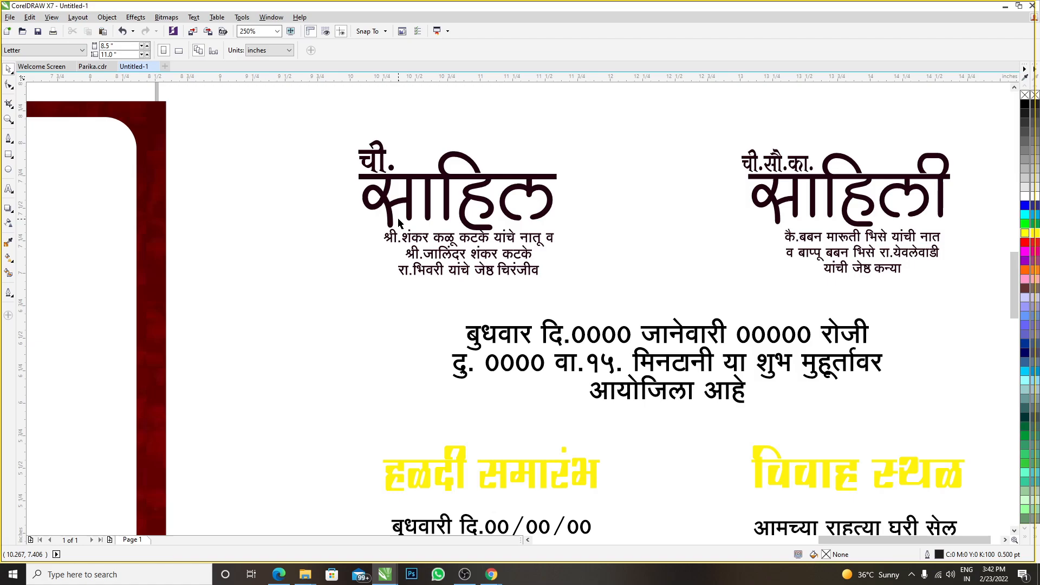
# - Set the font of the large groom's and bride's names to SHREE-DEV7-2446
pyautogui.click(389, 195)
pyautogui.keyDown('shift'); pyautogui.click(845, 195); pyautogui.keyUp('shift')
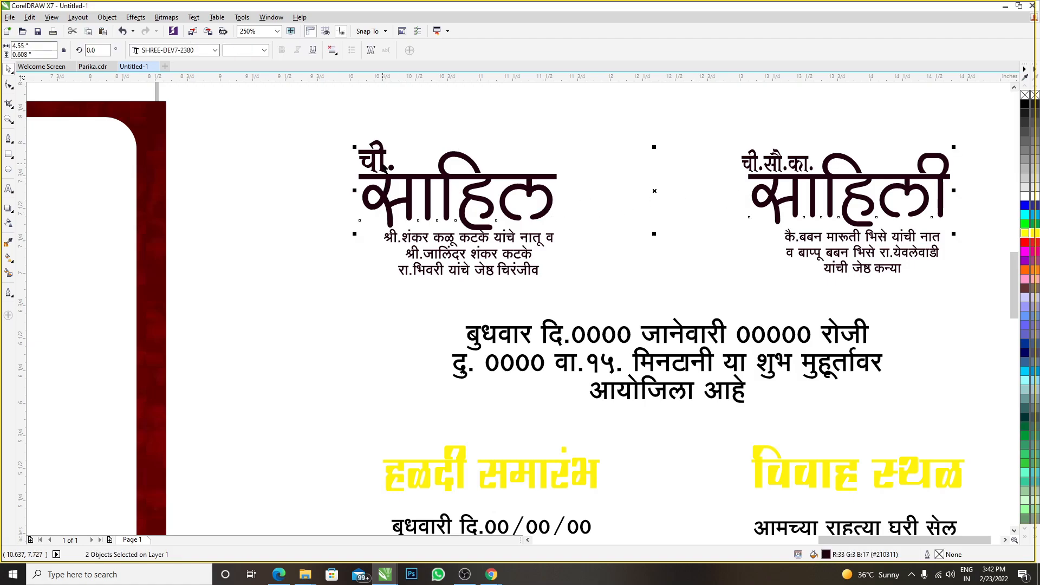
pyautogui.click(215, 49)
pyautogui.click(209, 82)
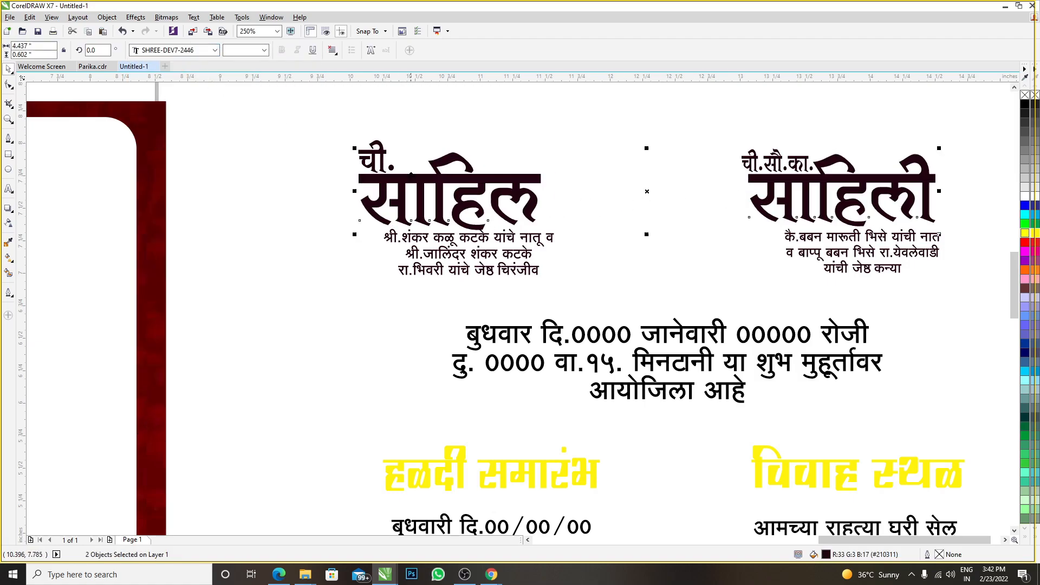
pyautogui.click(310, 209)
# - Centre the family lines horizontally beneath the groom's name and beneath the bride's name
pyautogui.click(465, 237)
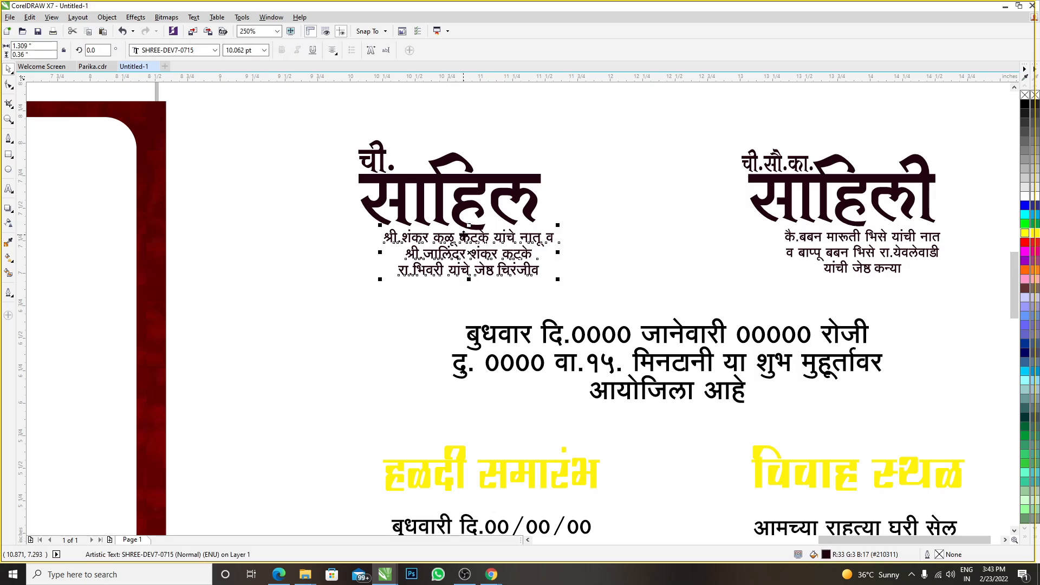
pyautogui.keyDown('shift'); pyautogui.click(460, 222); pyautogui.keyUp('shift')
pyautogui.press('c')
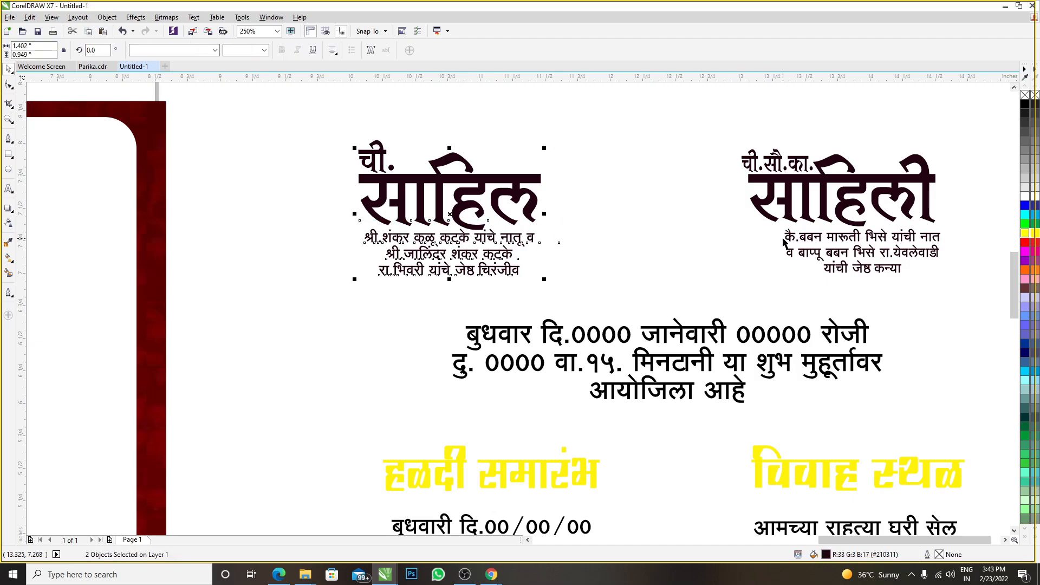
pyautogui.scroll(-4, 658, 222)
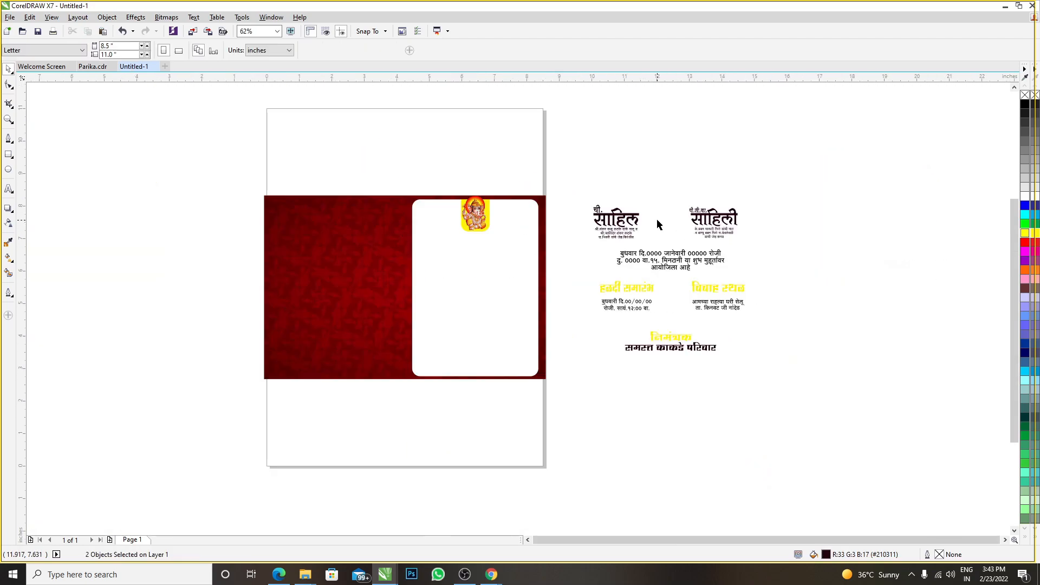
pyautogui.scroll(4, 658, 223)
# - Try right and left text alignment on the groom's name and family lines, and undo the left alignment
pyautogui.click(439, 257)
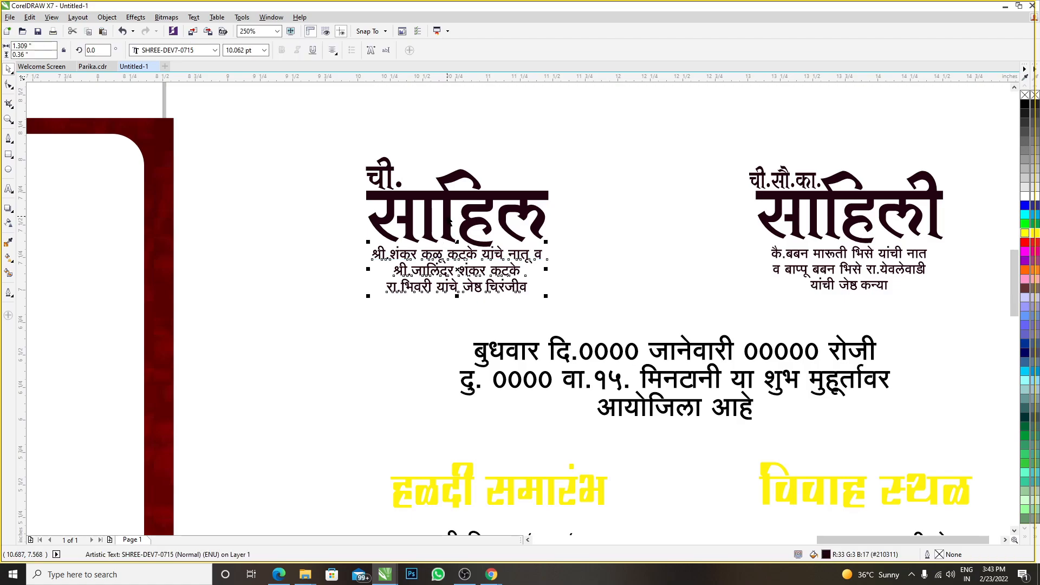
pyautogui.click(446, 230)
pyautogui.click(442, 255)
pyautogui.click(440, 256)
pyautogui.keyDown('shift'); pyautogui.click(450, 231); pyautogui.keyUp('shift')
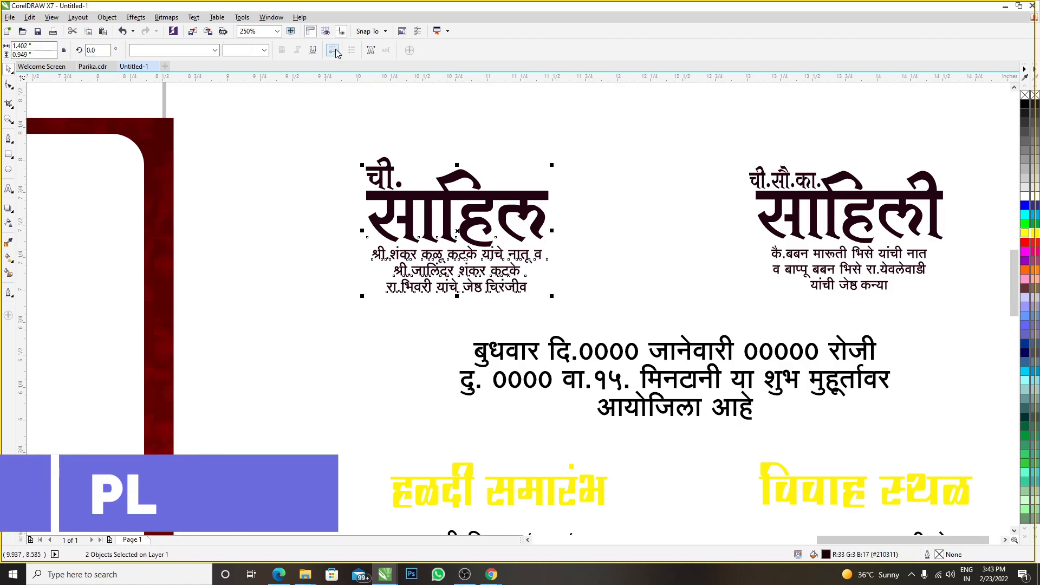
pyautogui.click(333, 50)
pyautogui.click(352, 98)
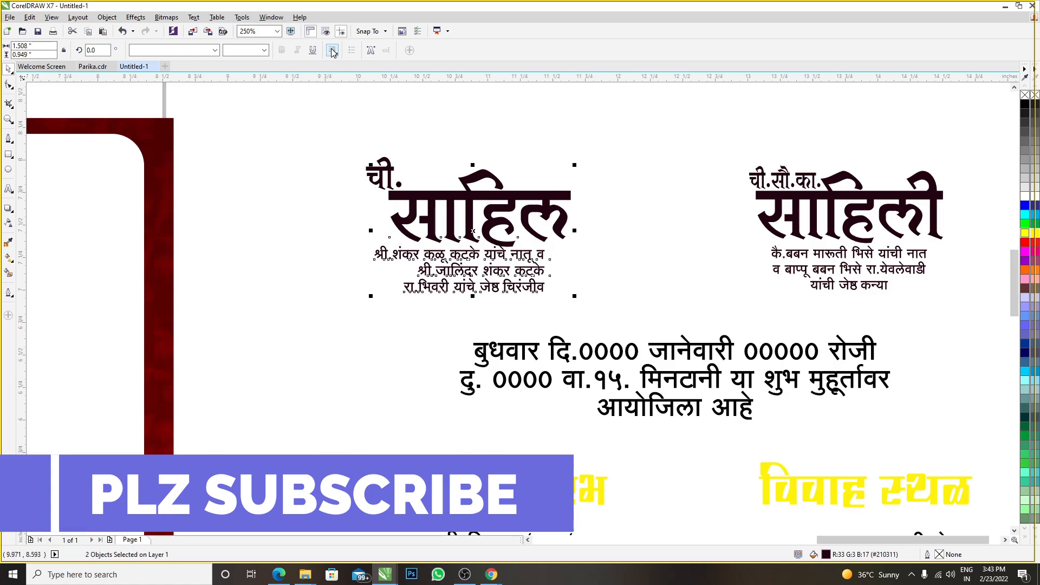
pyautogui.click(333, 49)
pyautogui.click(350, 75)
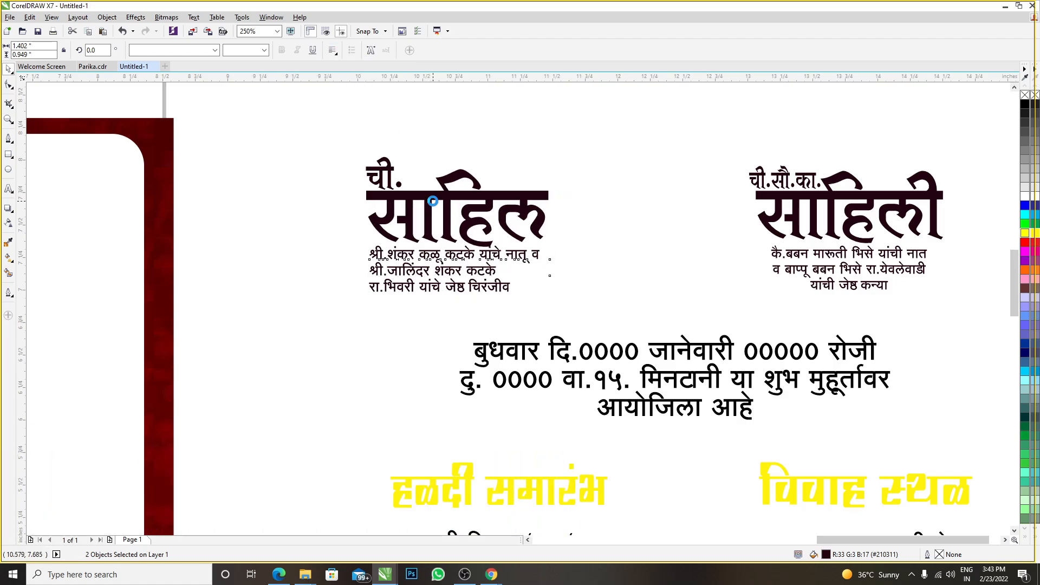
pyautogui.hotkey('ctrl', 'z')
pyautogui.press('Escape')
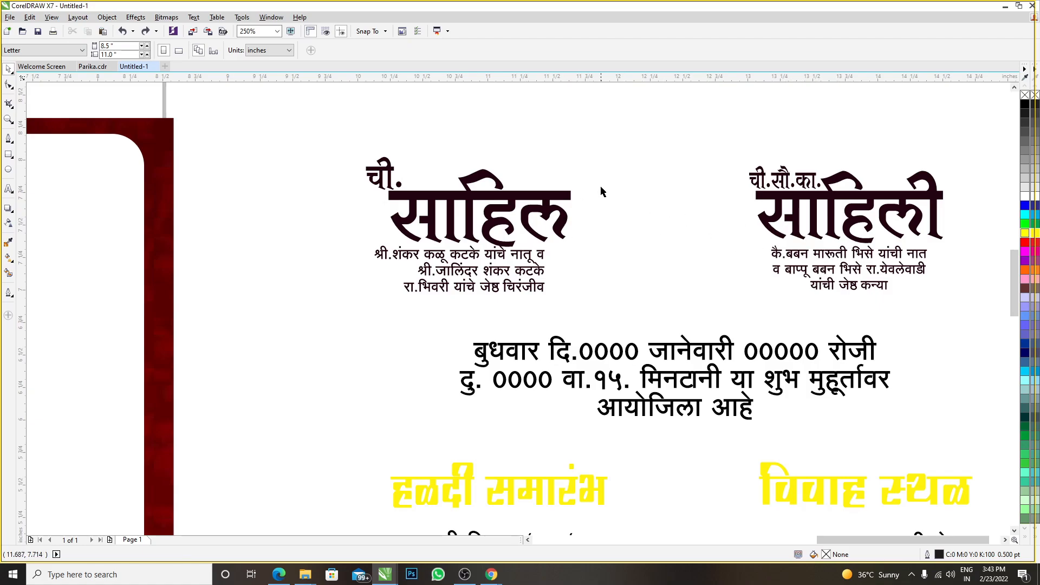
# - Set the text alignment of the groom's prefix, name and family lines to Center
pyautogui.moveTo(626, 166); pyautogui.dragTo(304, 309)
pyautogui.click(333, 50)
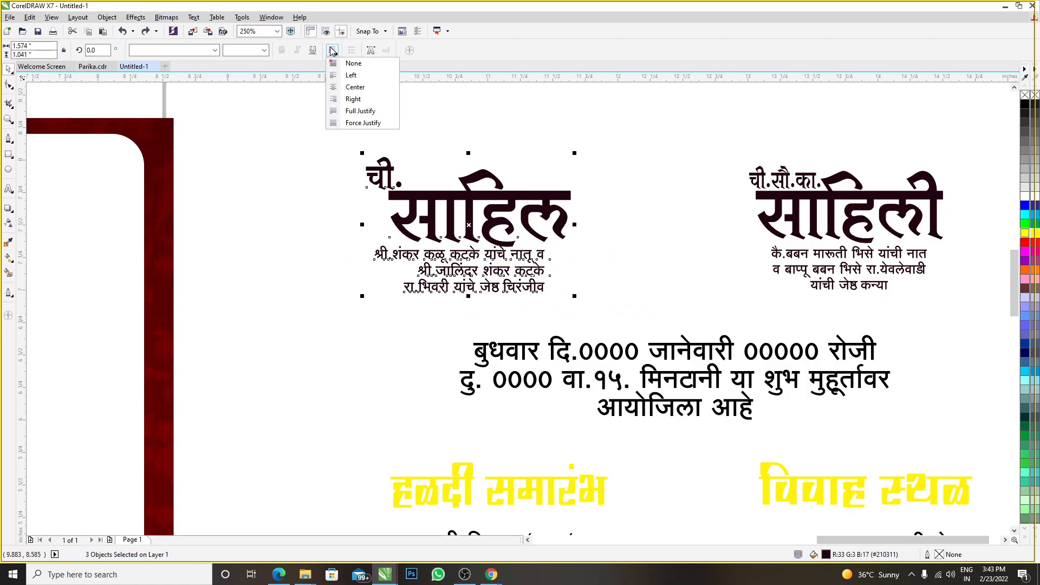
pyautogui.click(355, 86)
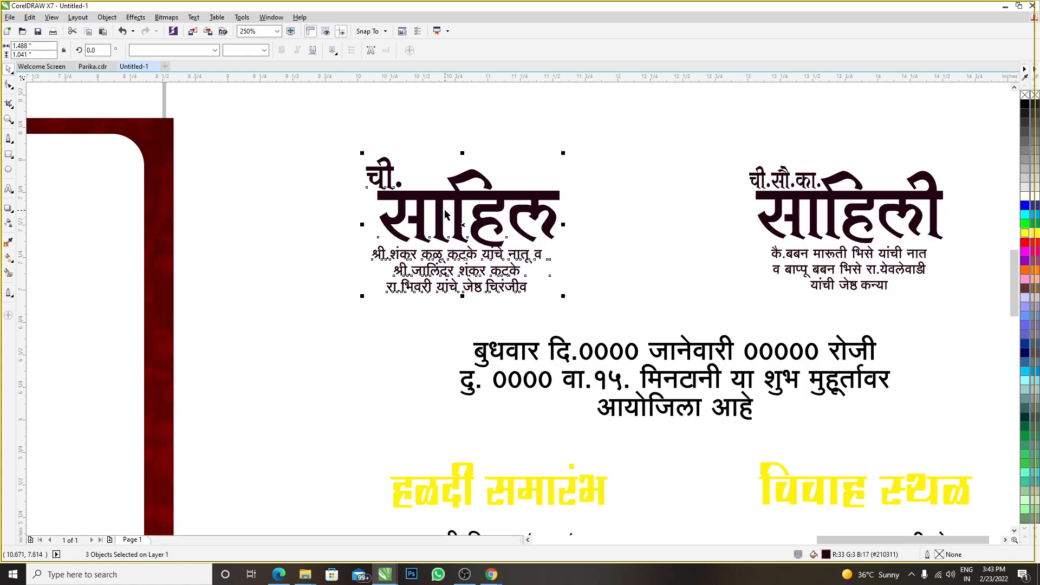
# - Undo the last alignment change and set only the groom's name and family lines to Center text alignment
pyautogui.hotkey('ctrl', 'z')
pyautogui.press('Escape')
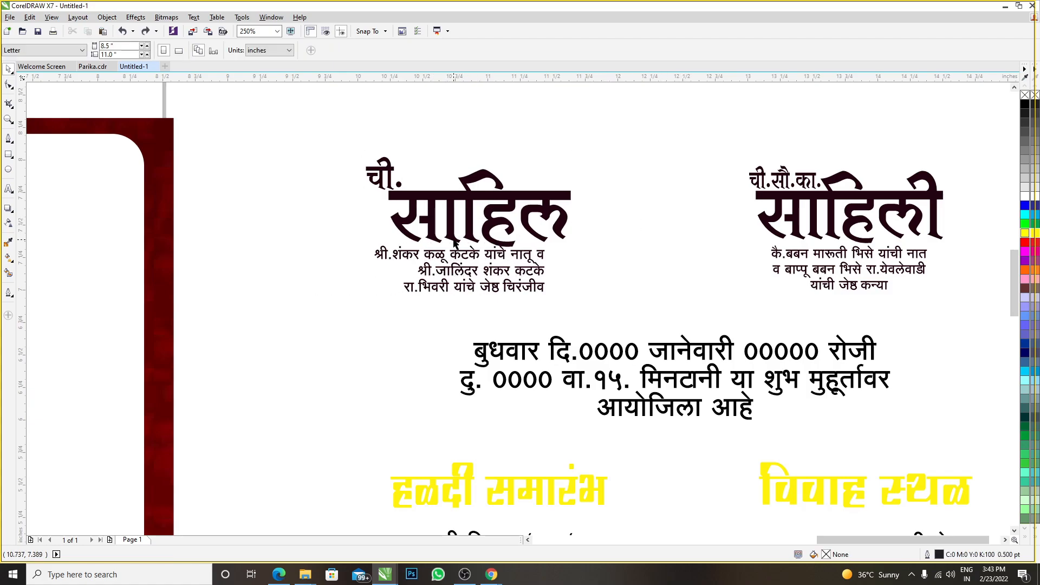
pyautogui.click(467, 255)
pyautogui.keyDown('shift'); pyautogui.click(472, 227); pyautogui.keyUp('shift')
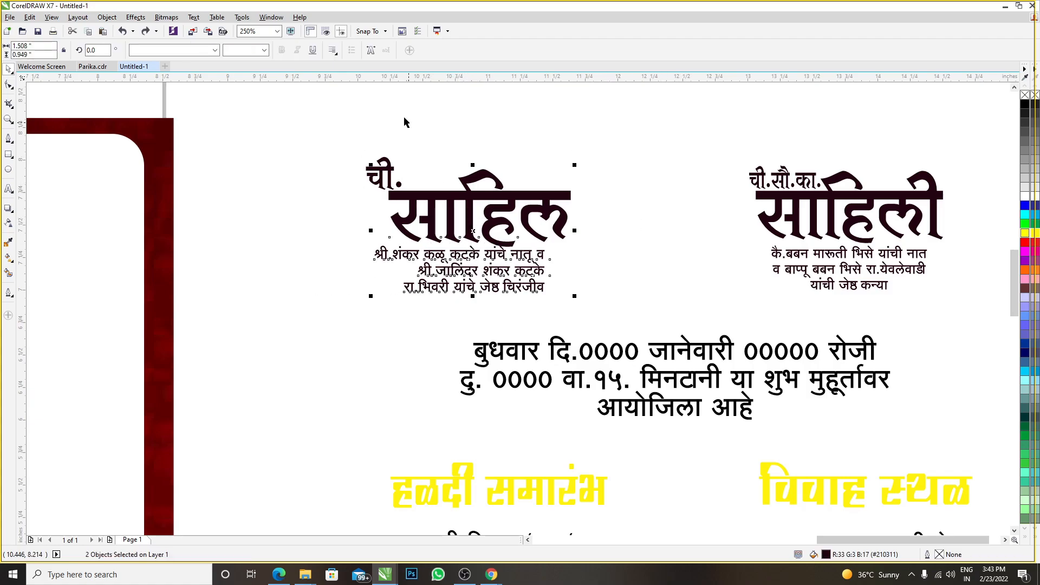
pyautogui.click(333, 50)
pyautogui.click(357, 89)
pyautogui.press('Escape')
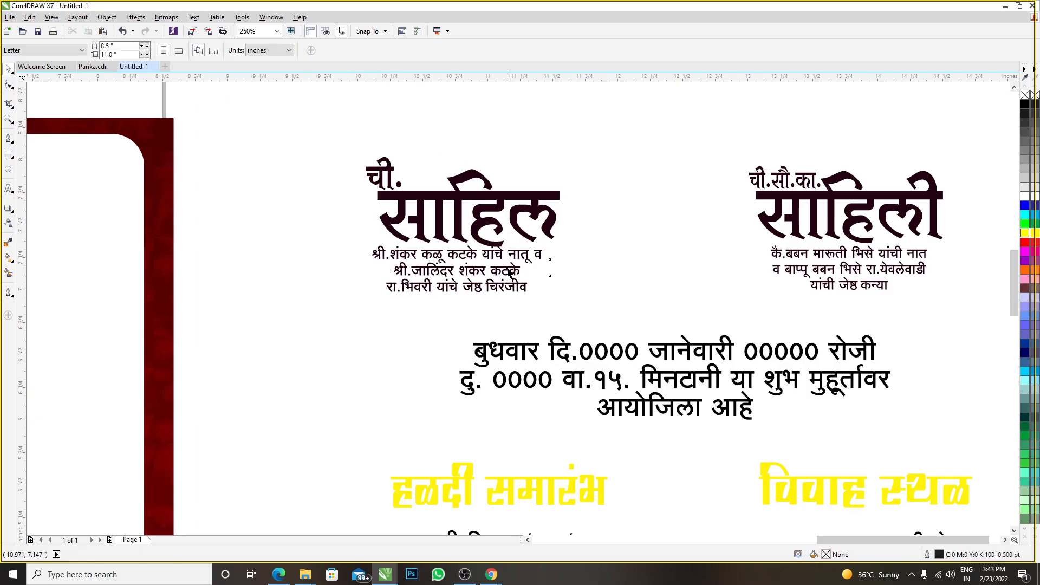
# - Shift the groom's family lines horizontally so they sit centred beneath the groom's name
pyautogui.click(458, 256)
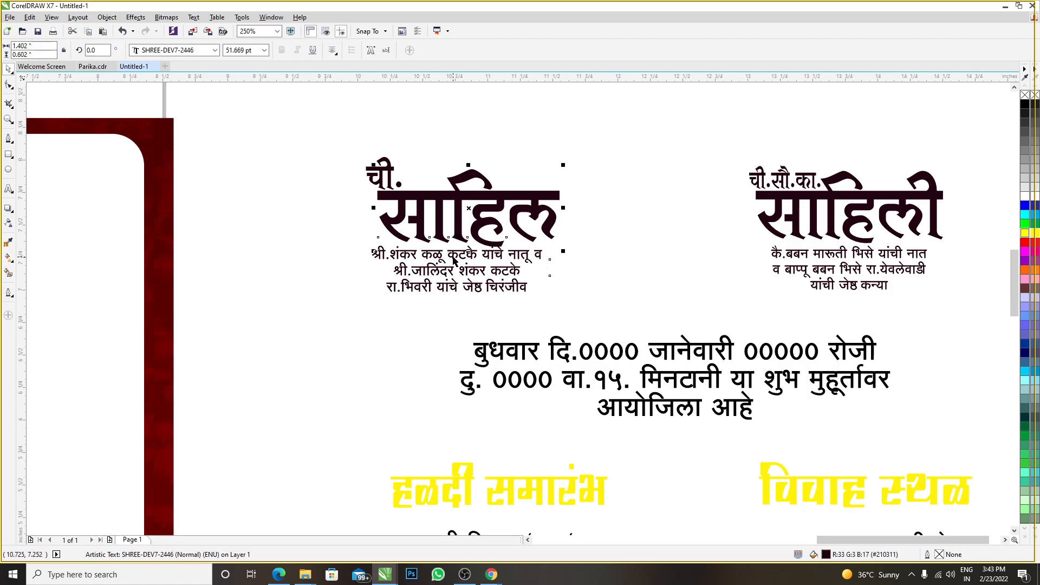
pyautogui.press('Right')
pyautogui.press('Escape')
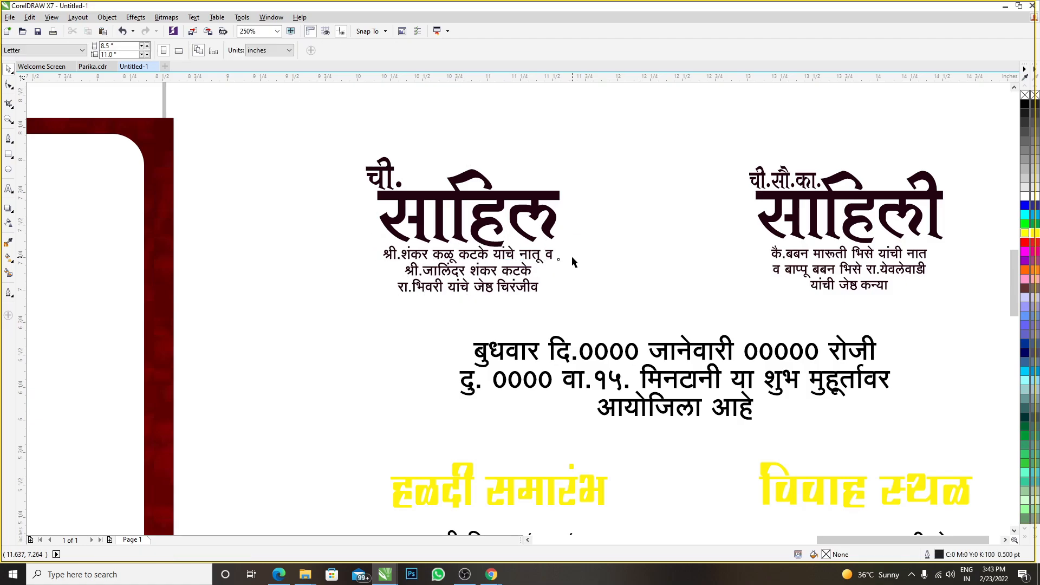
# - Place a vertical guideline at the left edge of the groom's name and align the prefix above it to that guideline
pyautogui.scroll(2, 393, 172)
pyautogui.click(394, 173)
pyautogui.scroll(2, 394, 172)
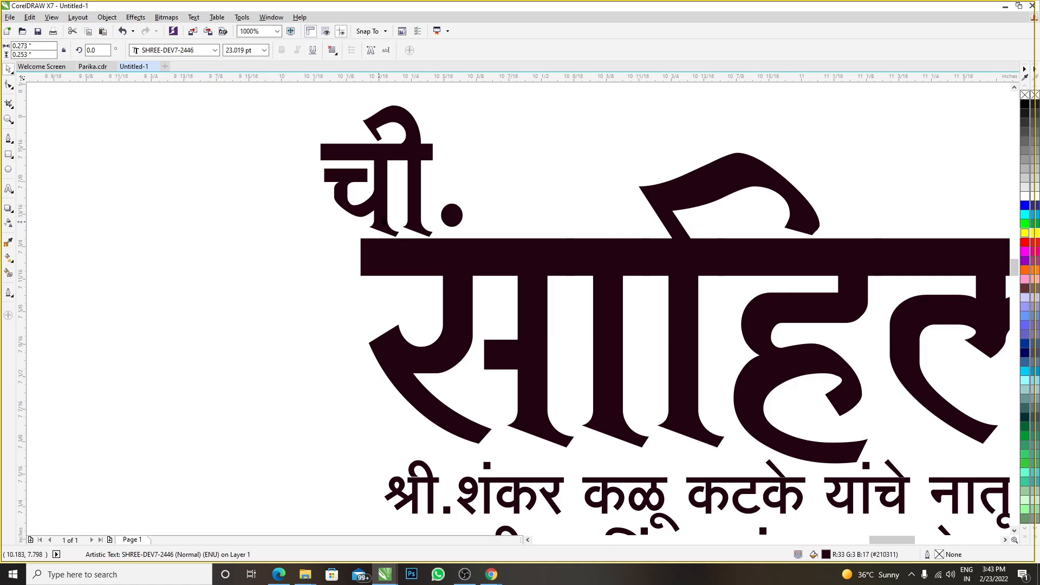
pyautogui.moveTo(367, 226); pyautogui.dragTo(412, 228)
pyautogui.moveTo(22, 191); pyautogui.dragTo(373, 230)
pyautogui.scroll(3, 352, 235)
pyautogui.scroll(-2, 433, 271)
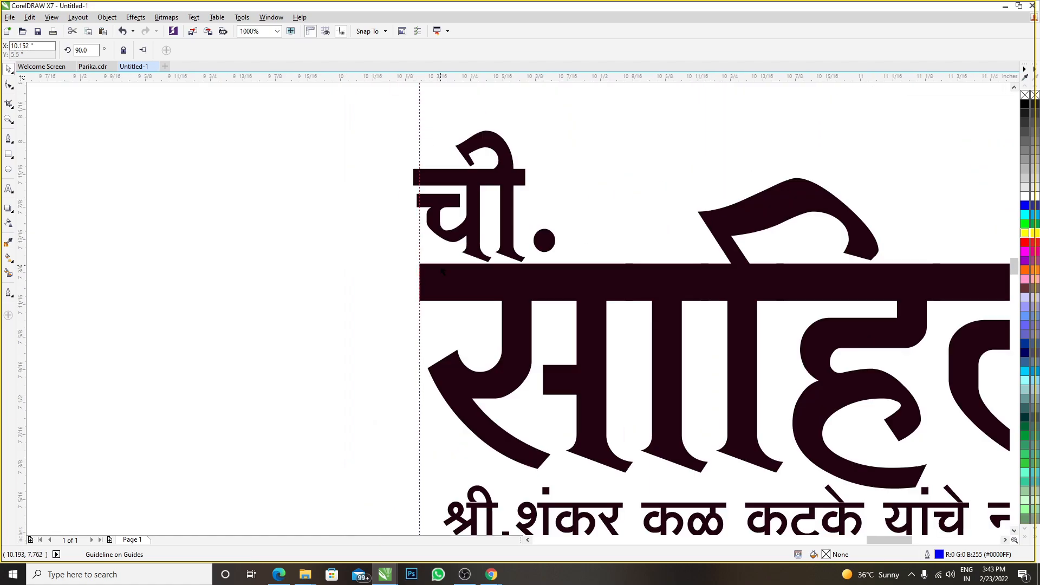
pyautogui.scroll(1, 437, 230)
pyautogui.moveTo(433, 211); pyautogui.dragTo(446, 212)
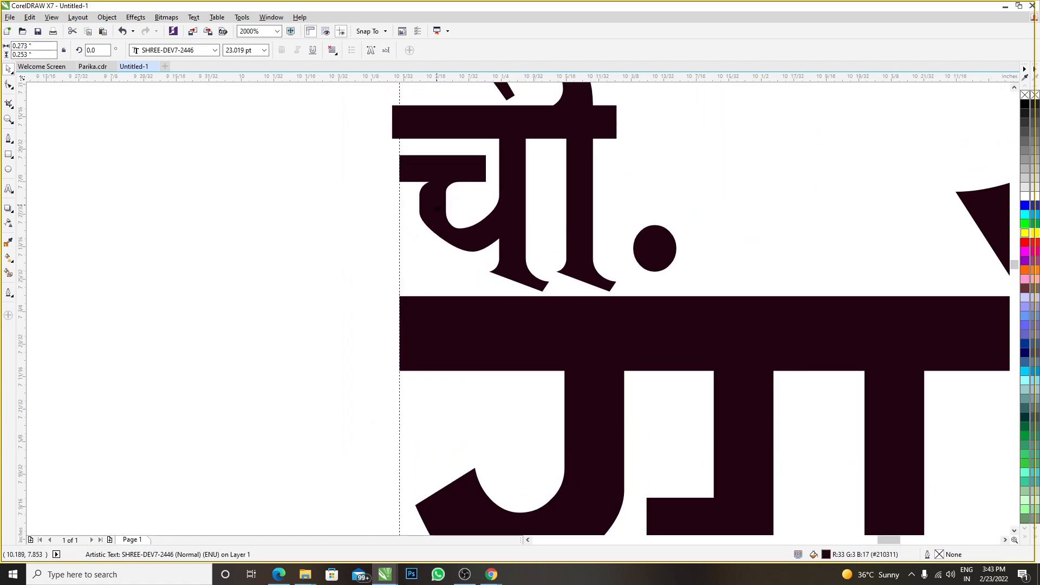
pyautogui.scroll(-2, 401, 229)
pyautogui.click(363, 255)
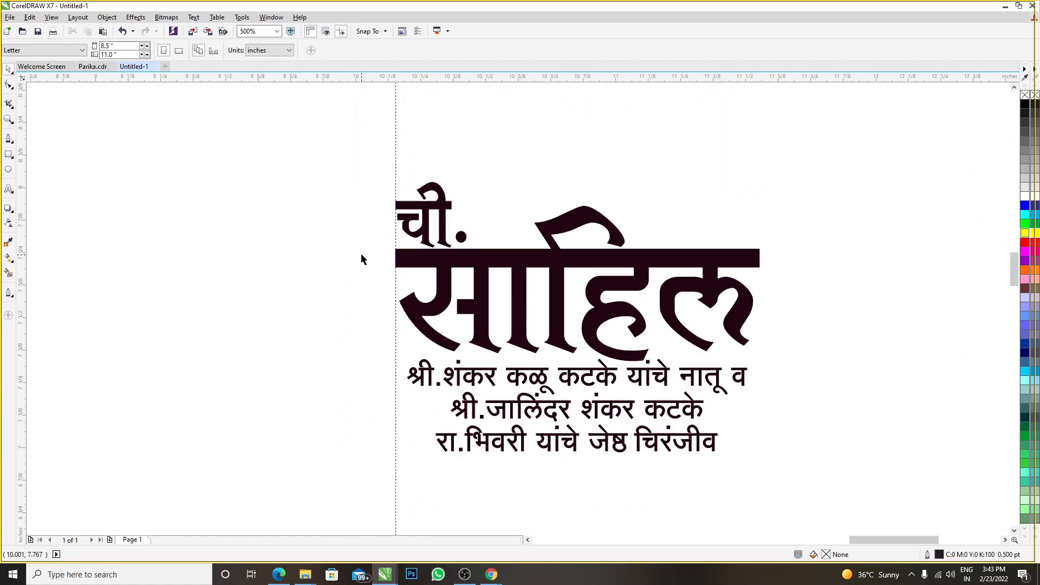
# - Place a vertical guideline at the left edge of the bride's name and align the bride's prefix to it
pyautogui.scroll(-1, 371, 271)
pyautogui.moveTo(382, 292); pyautogui.dragTo(760, 336)
pyautogui.scroll(3, 765, 264)
pyautogui.scroll(1, 765, 264)
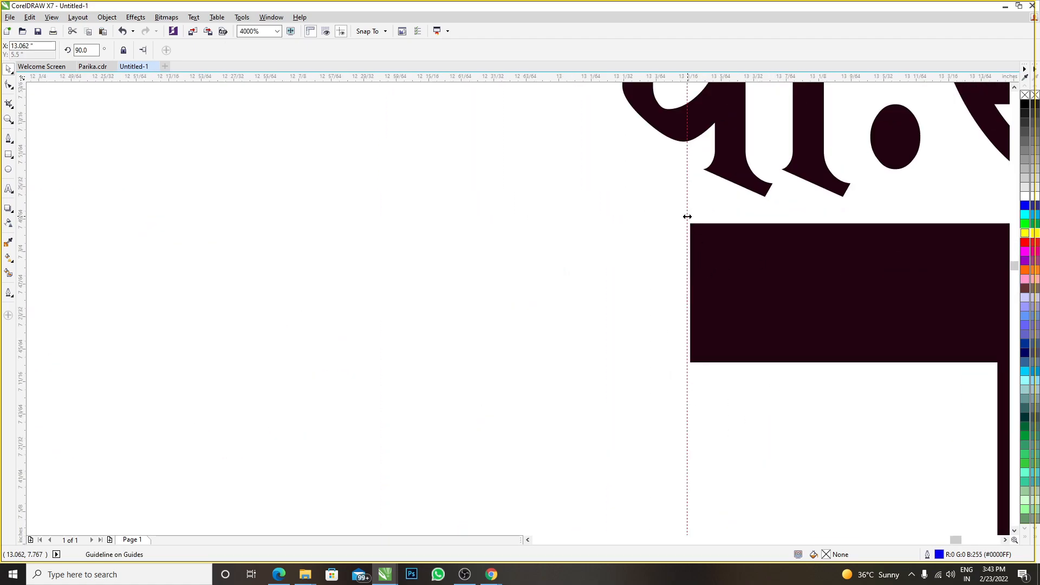
pyautogui.moveTo(687, 217); pyautogui.dragTo(690, 217)
pyautogui.scroll(-1, 676, 232)
pyautogui.scroll(1, 698, 194)
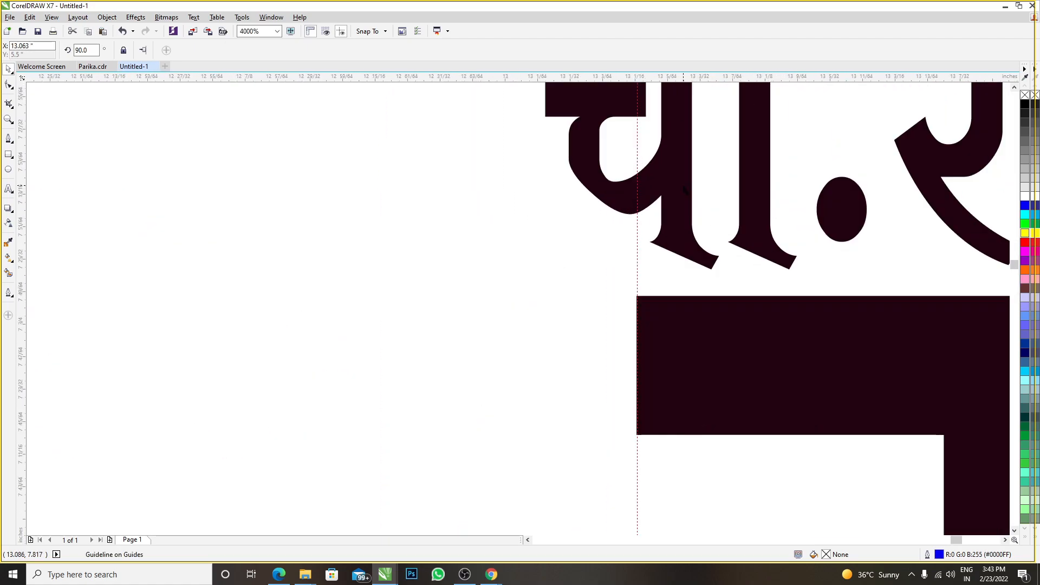
pyautogui.click(685, 189)
pyautogui.scroll(-2, 684, 189)
pyautogui.scroll(2, 701, 336)
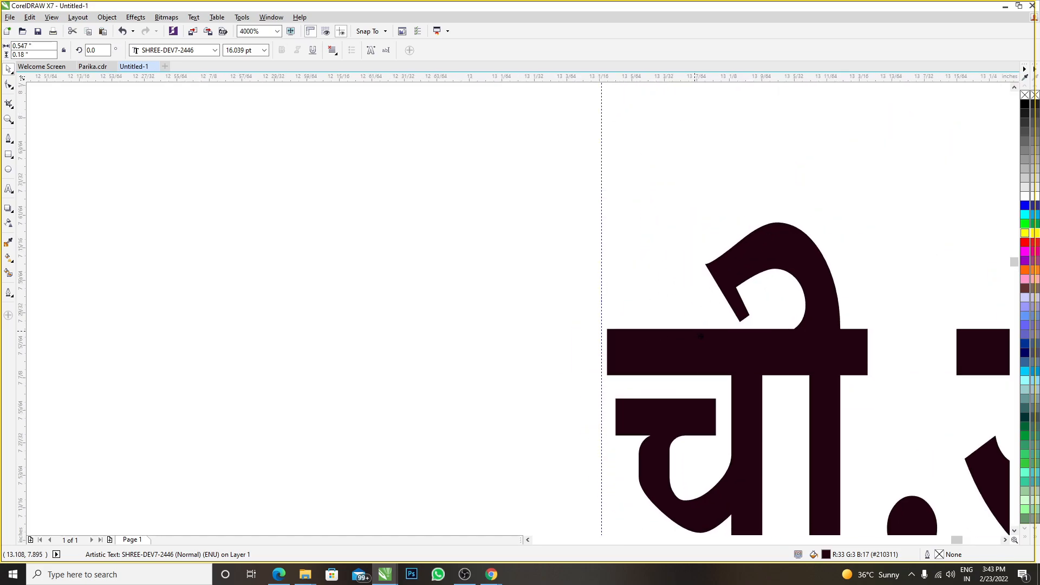
pyautogui.scroll(-3, 495, 274)
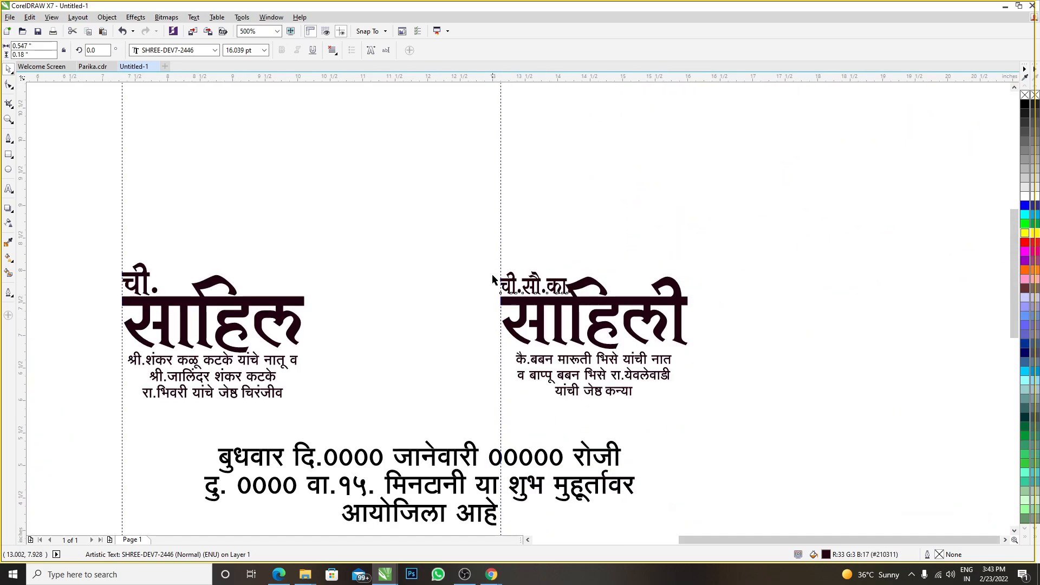
pyautogui.scroll(-2, 493, 279)
pyautogui.scroll(3, 495, 278)
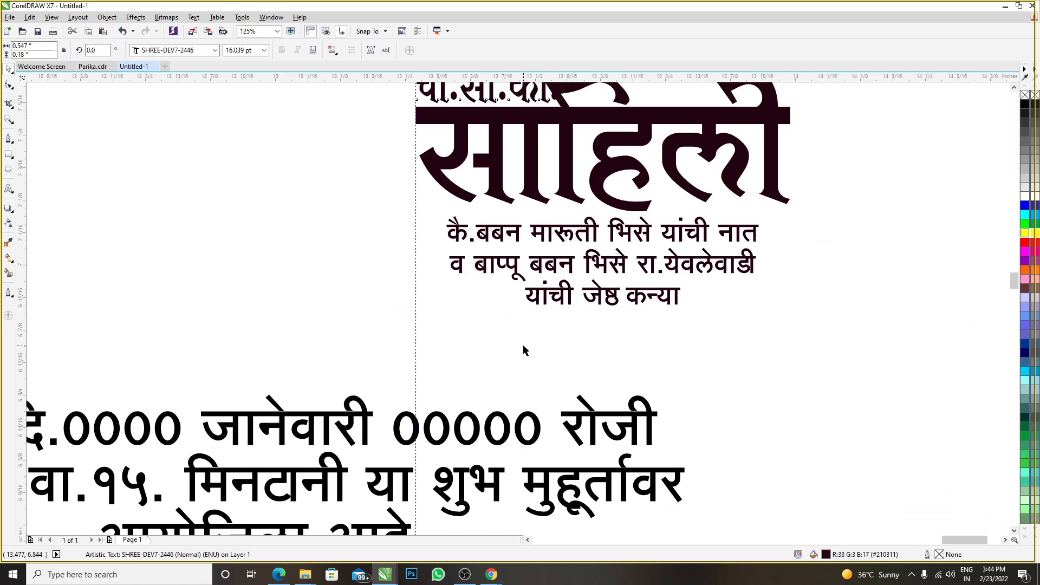
pyautogui.scroll(-2, 523, 274)
pyautogui.scroll(1, 523, 273)
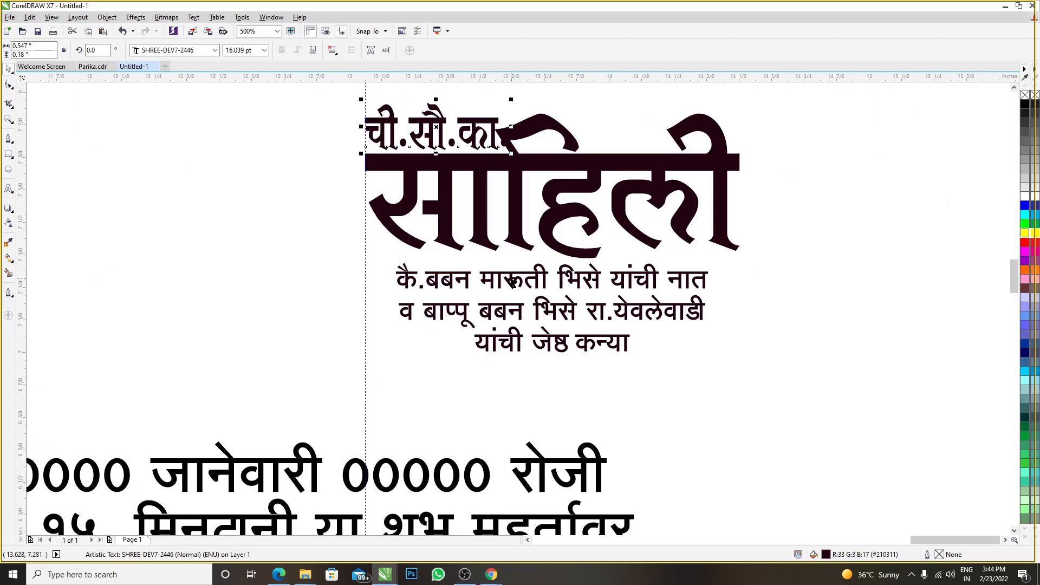
pyautogui.keyDown('shift'); pyautogui.click(512, 281); pyautogui.keyUp('shift')
pyautogui.scroll(-1, 490, 297)
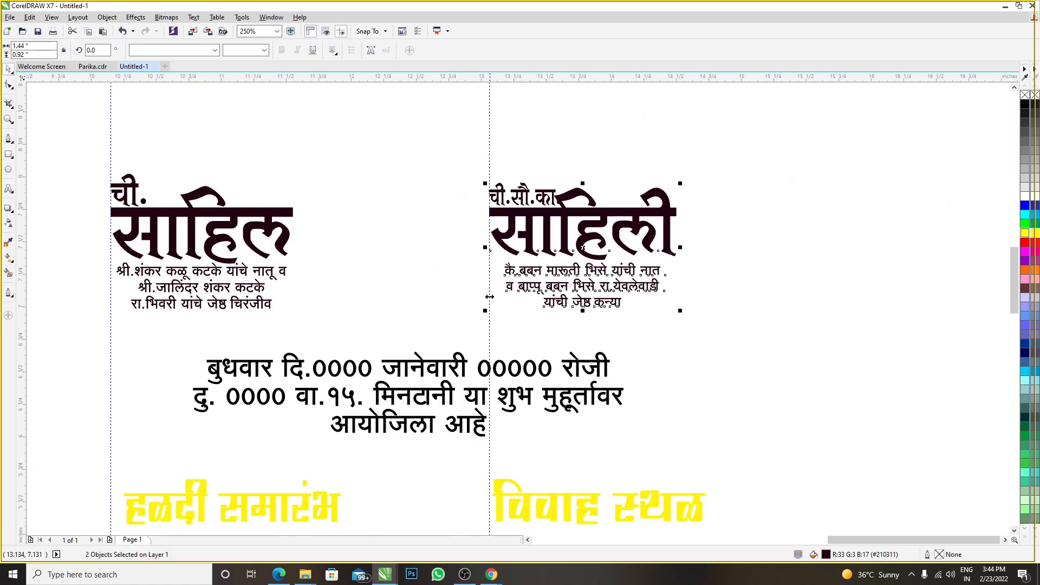
# - Select the groom's and bride's prefixes, names and family lines and move them together onto the white panel beneath the Ganesha picture
pyautogui.scroll(-2, 489, 296)
pyautogui.scroll(1, 587, 288)
pyautogui.moveTo(392, 196); pyautogui.dragTo(797, 331)
pyautogui.moveTo(798, 213); pyautogui.dragTo(342, 327)
pyautogui.moveTo(428, 250); pyautogui.dragTo(751, 324)
pyautogui.scroll(-1, 670, 263)
pyautogui.moveTo(671, 263); pyautogui.dragTo(467, 304)
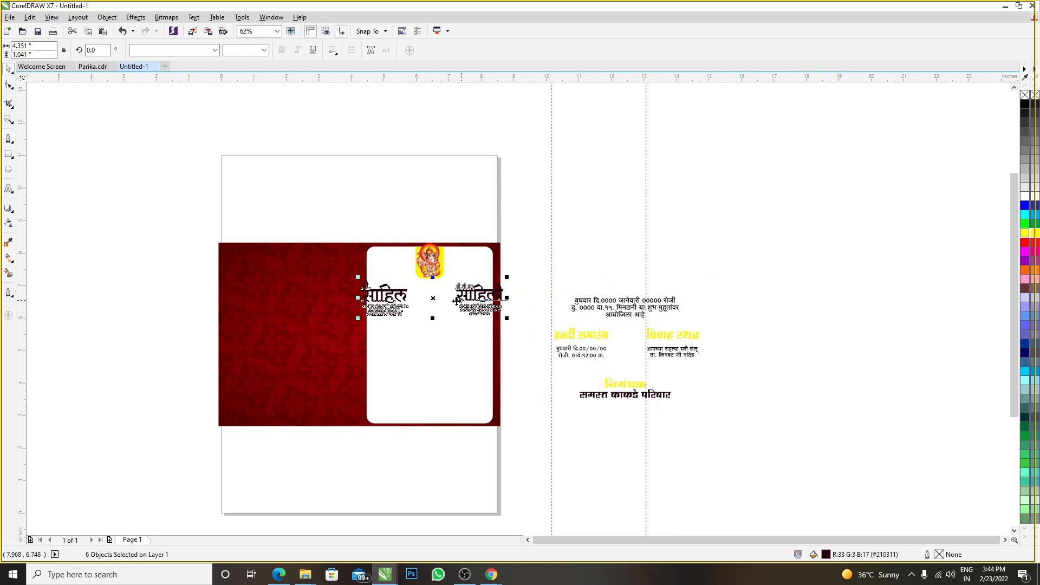
pyautogui.scroll(4, 512, 321)
pyautogui.scroll(-1, 556, 318)
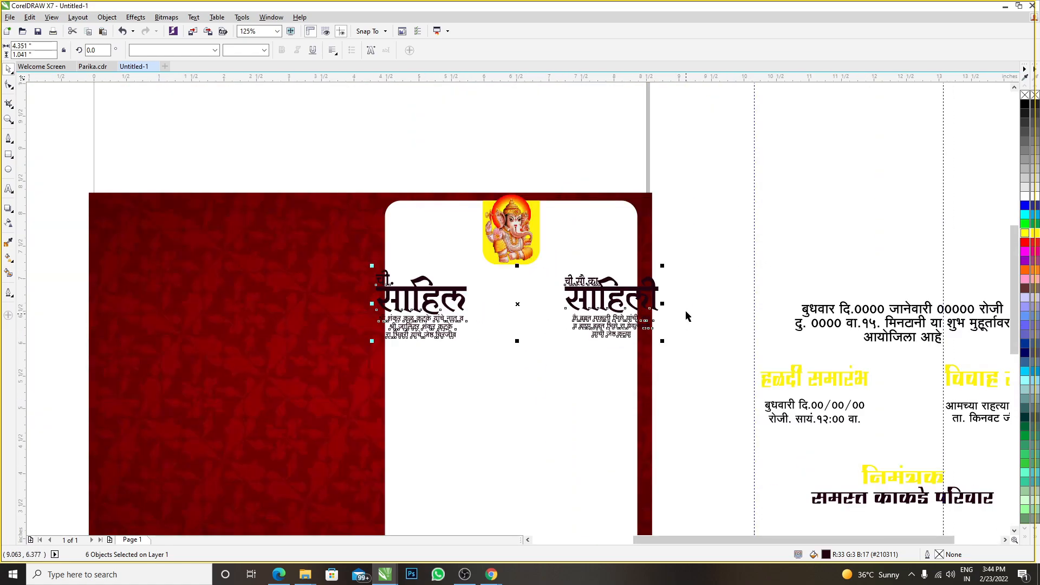
pyautogui.click(685, 311)
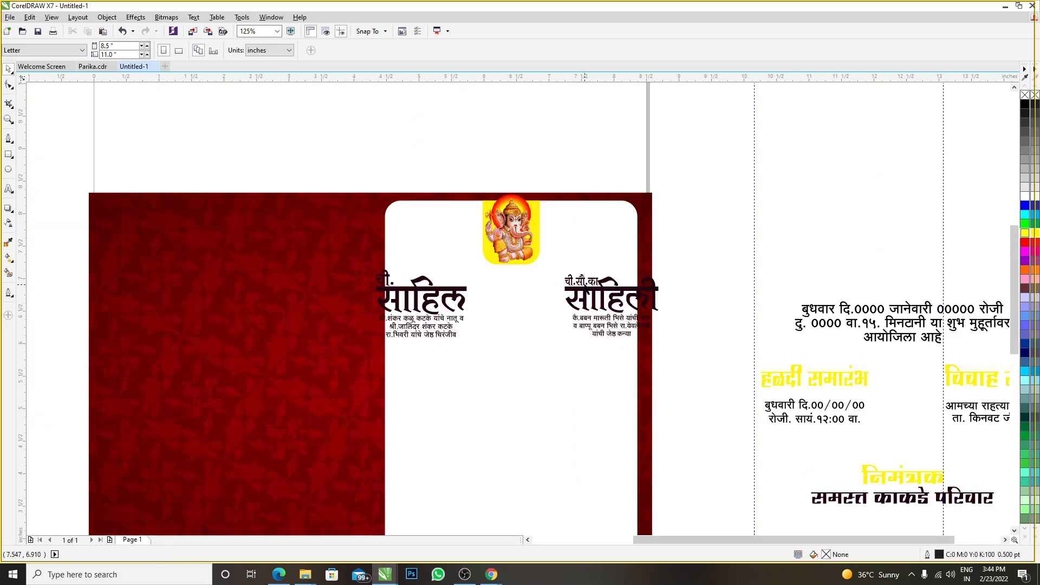
pyautogui.scroll(1, 585, 288)
pyautogui.moveTo(806, 228); pyautogui.dragTo(436, 416)
pyautogui.moveTo(267, 298); pyautogui.dragTo(368, 256)
pyautogui.hotkey('ctrl', 'z')
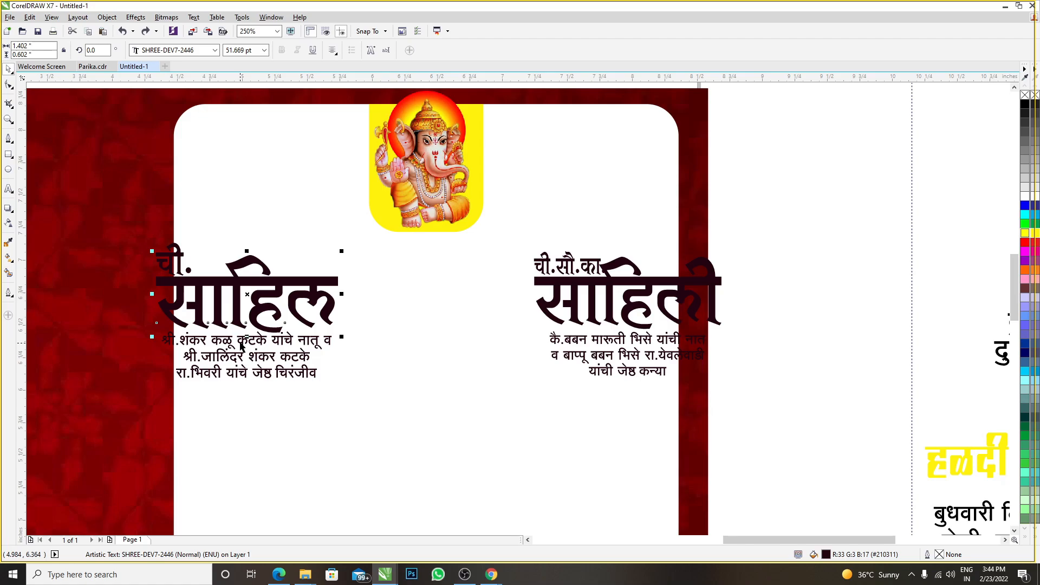
pyautogui.click(182, 267)
pyautogui.click(802, 343)
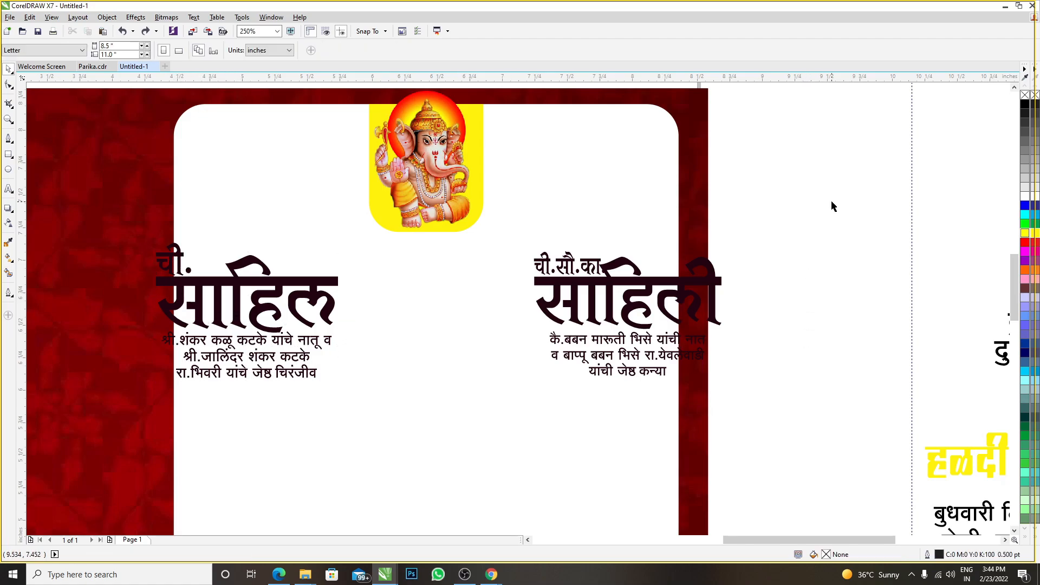
# - Group the bride's prefix, name and family lines into one object
pyautogui.moveTo(832, 202); pyautogui.dragTo(443, 434)
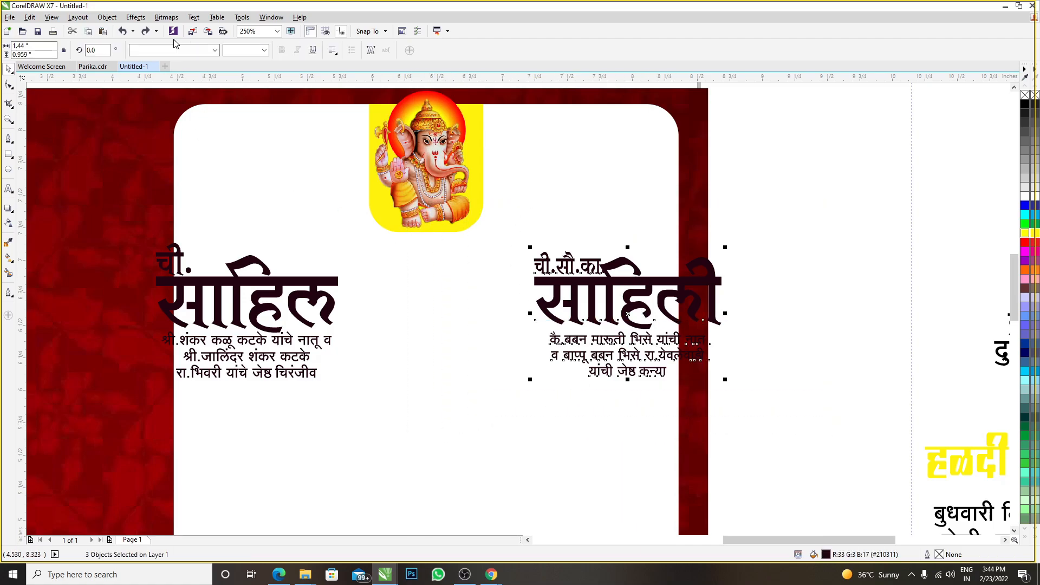
pyautogui.click(107, 17)
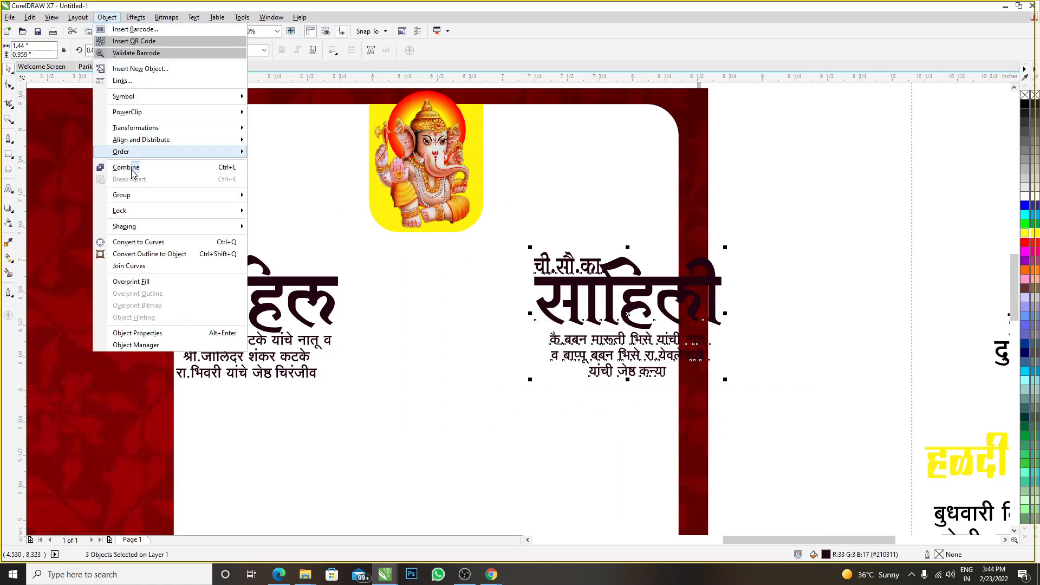
pyautogui.moveTo(138, 197)
pyautogui.click(288, 196)
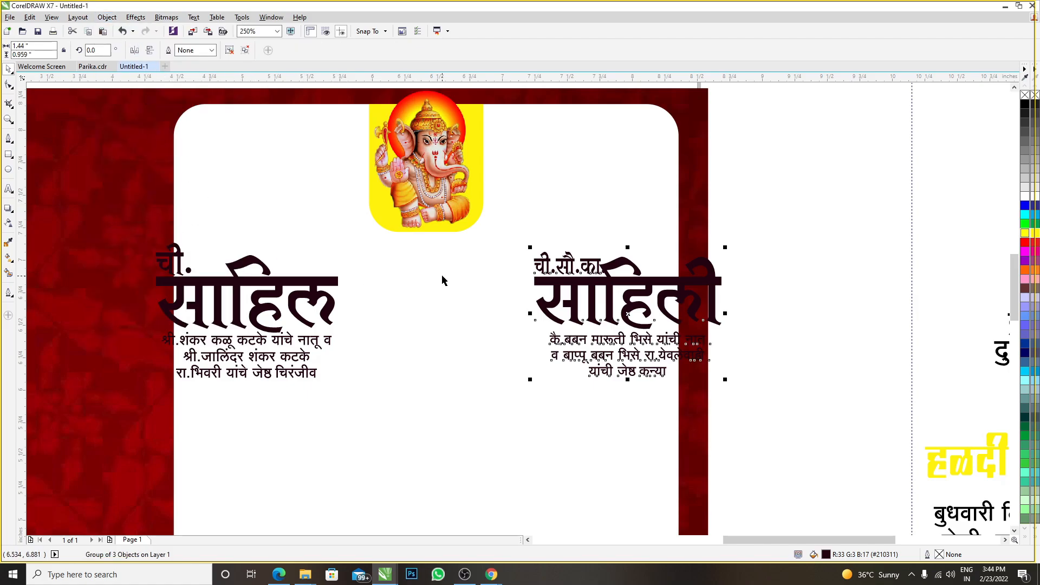
pyautogui.scroll(-2, 442, 280)
pyautogui.moveTo(255, 139); pyautogui.dragTo(401, 349)
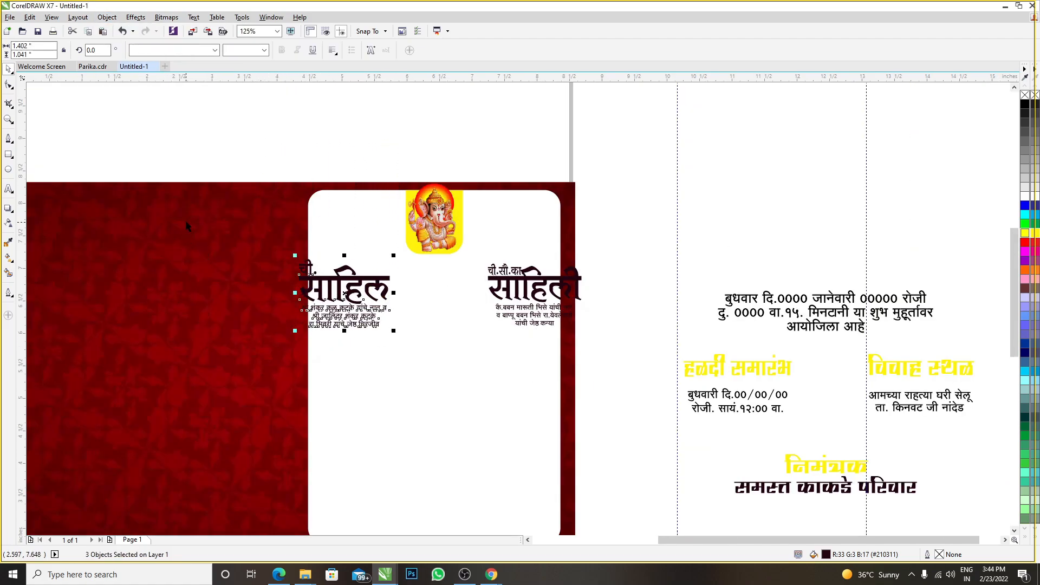
pyautogui.moveTo(187, 227); pyautogui.dragTo(233, 325)
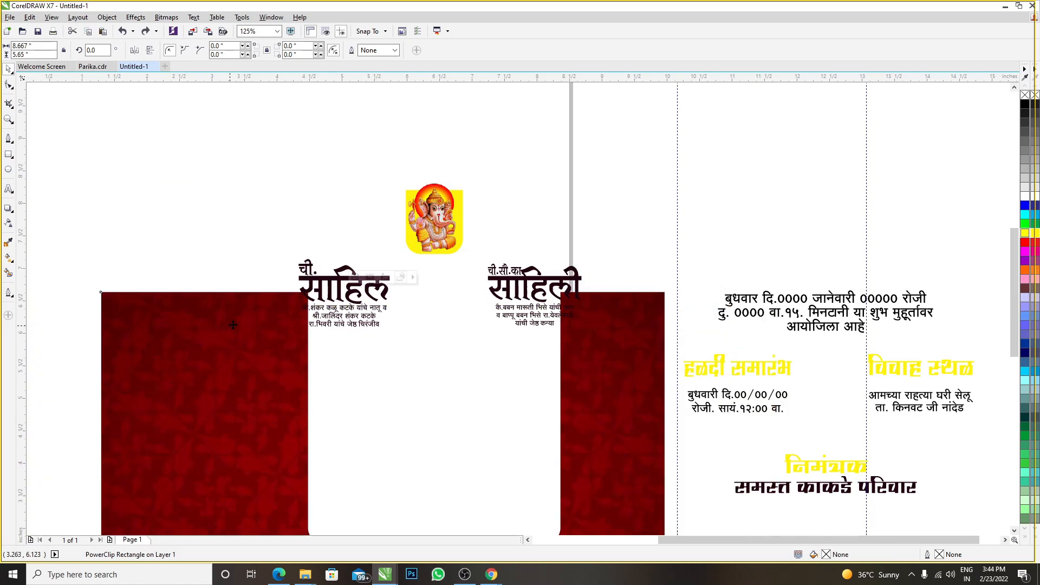
pyautogui.hotkey('ctrl', 'z')
pyautogui.moveTo(103, 207); pyautogui.dragTo(217, 297)
pyautogui.hotkey('ctrl', 'z')
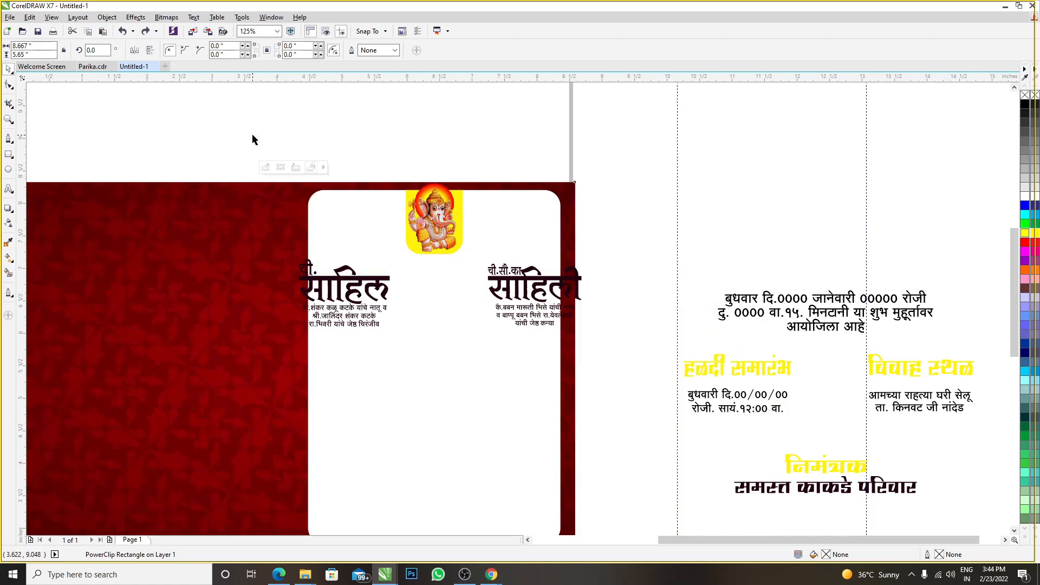
# - Group the groom's prefix, name and family lines into one object
pyautogui.moveTo(262, 157); pyautogui.dragTo(411, 375)
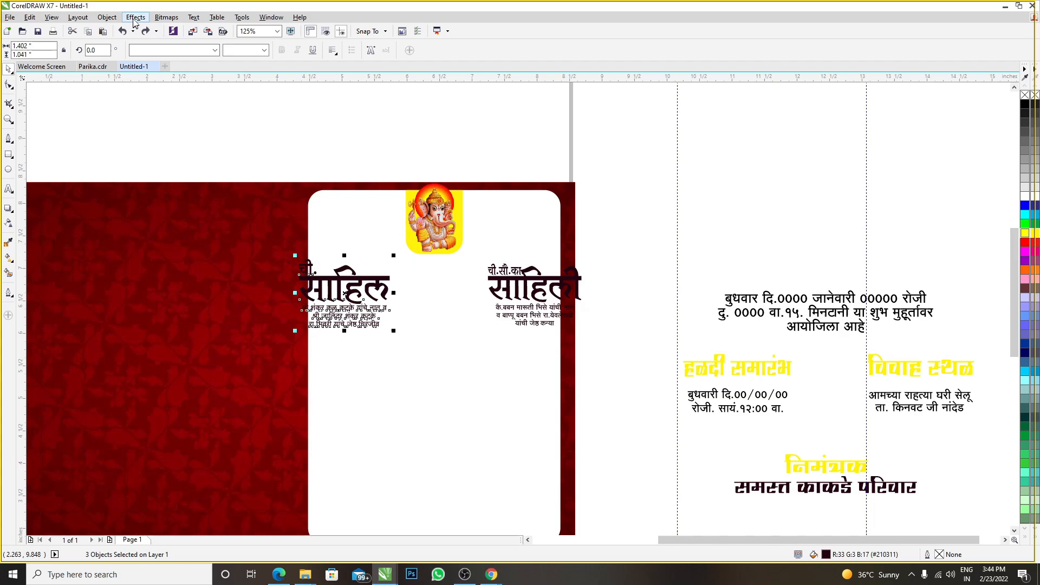
pyautogui.click(106, 17)
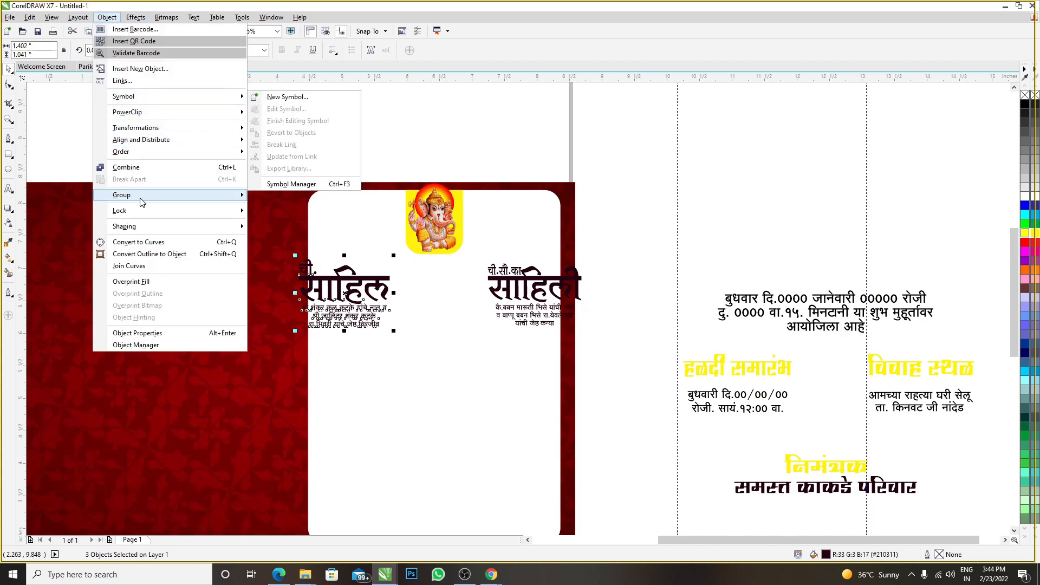
pyautogui.moveTo(156, 198)
pyautogui.click(287, 195)
# - Move the groom's text group fully inside the white panel and align the top of the bride's group with it
pyautogui.scroll(2, 352, 277)
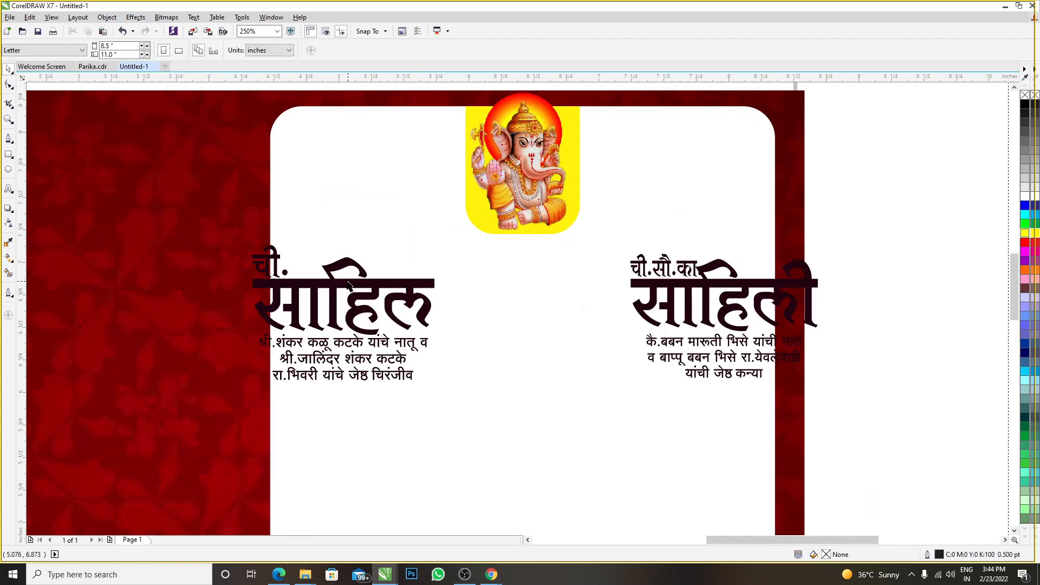
pyautogui.moveTo(380, 282); pyautogui.dragTo(432, 242)
pyautogui.click(637, 286)
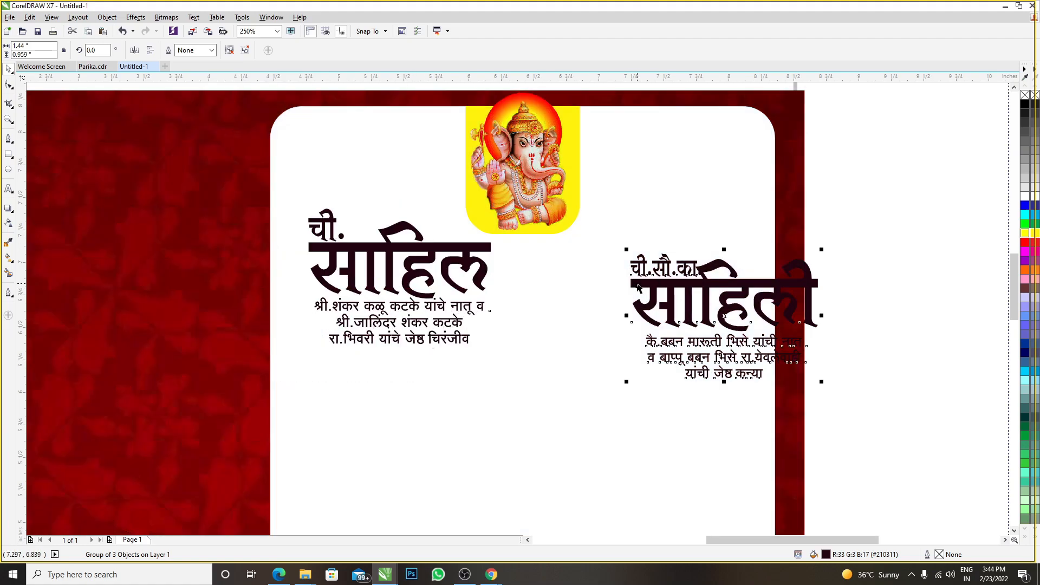
pyautogui.keyDown('shift'); pyautogui.click(485, 251); pyautogui.keyUp('shift')
pyautogui.press('t')
pyautogui.click(897, 240)
# - Shift the bride's text group left and lower it to a horizontal guideline placed at the top of the groom's name headline
pyautogui.scroll(1, 646, 236)
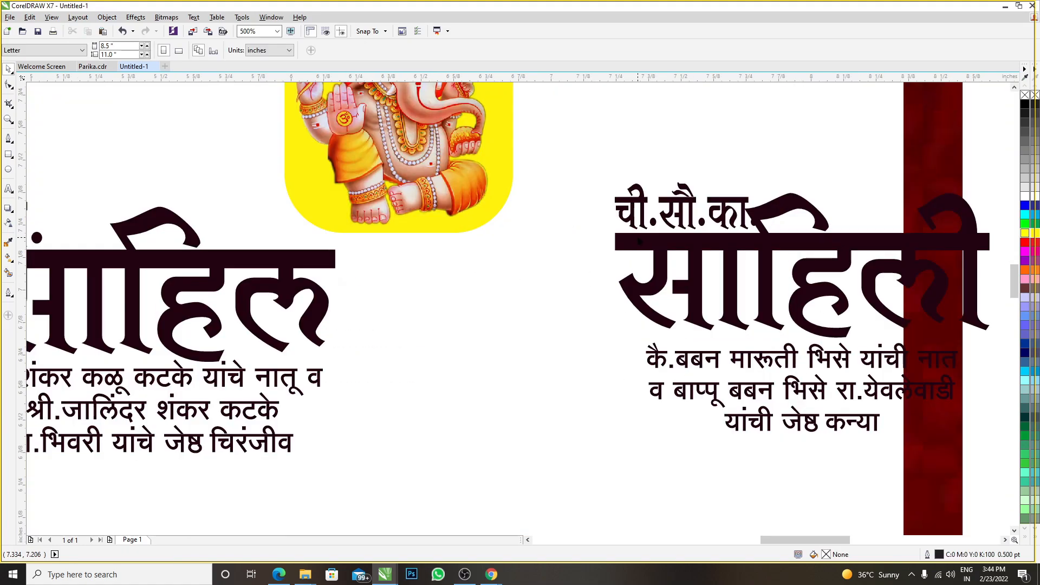
pyautogui.moveTo(640, 242); pyautogui.dragTo(590, 242)
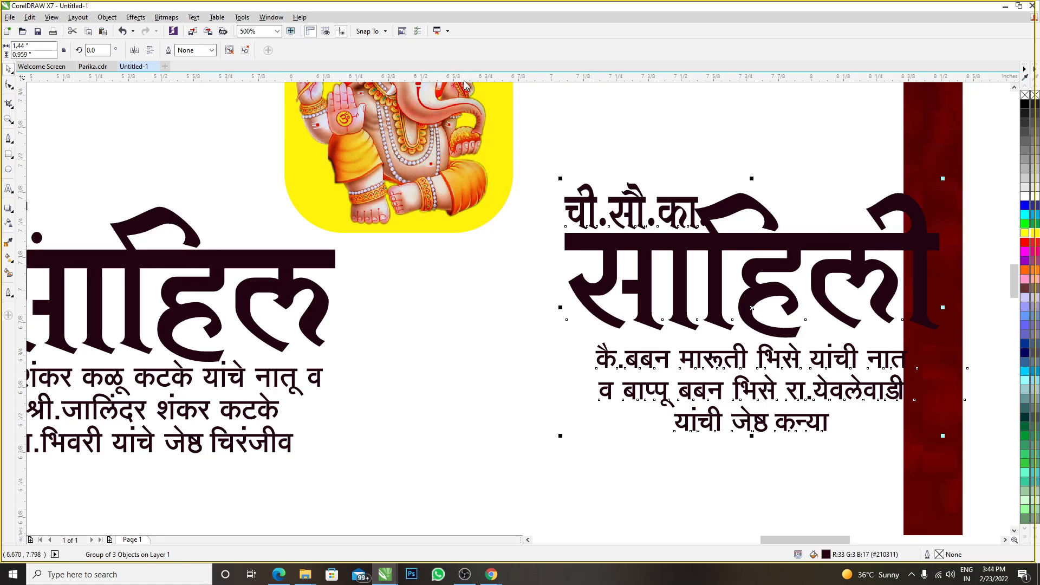
pyautogui.moveTo(464, 82); pyautogui.dragTo(466, 251)
pyautogui.scroll(1, 633, 252)
pyautogui.moveTo(549, 244); pyautogui.dragTo(550, 278)
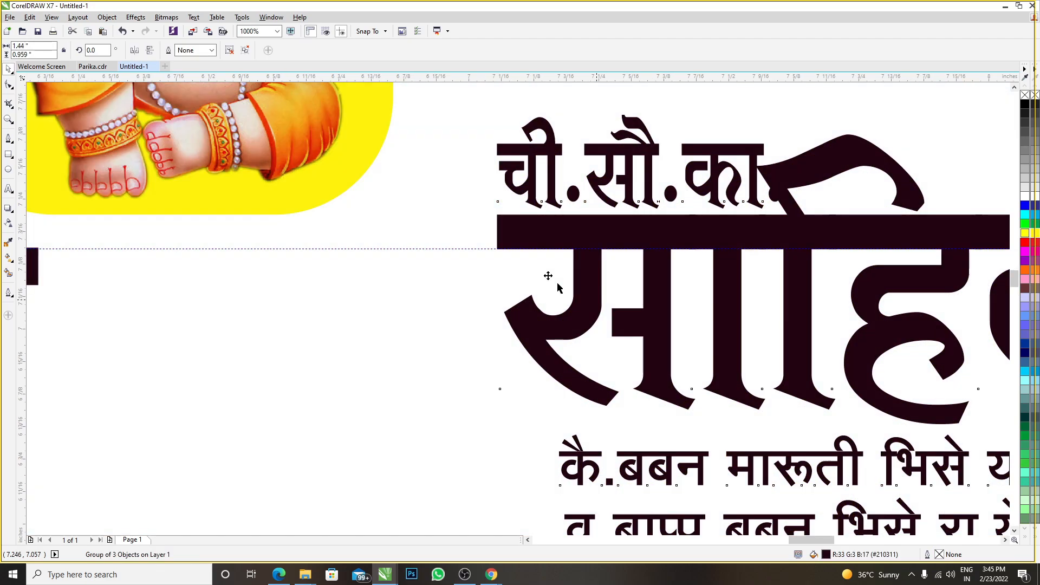
pyautogui.scroll(2, 518, 257)
pyautogui.scroll(1, 463, 241)
pyautogui.moveTo(460, 246); pyautogui.dragTo(460, 246)
pyautogui.scroll(-5, 548, 270)
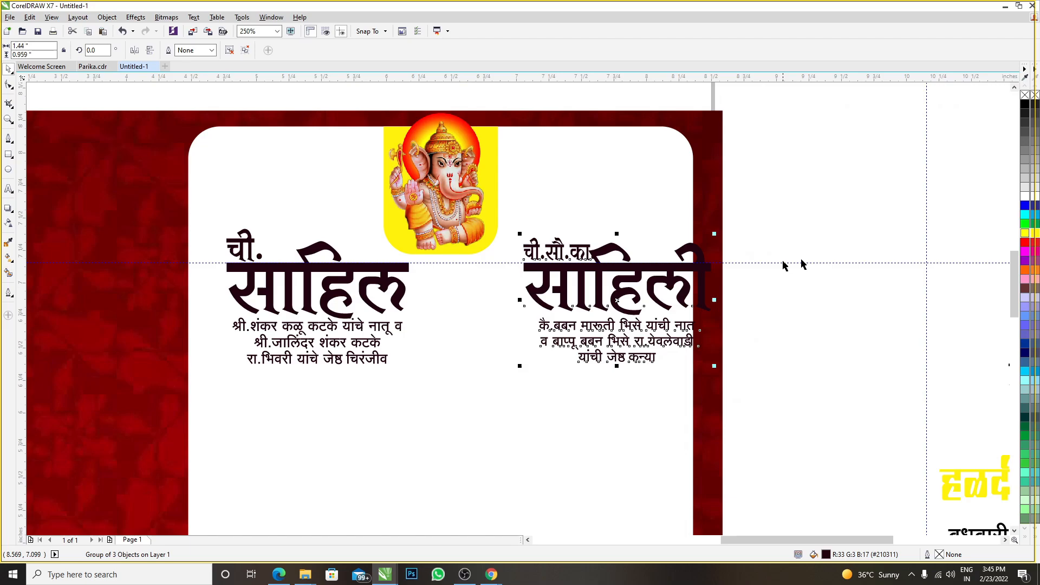
# - Move the bride's text group left inside the white panel and nudge it slightly further left together with the groom's group
pyautogui.press('Escape')
pyautogui.moveTo(598, 295); pyautogui.dragTo(572, 297)
pyautogui.keyDown('shift'); pyautogui.click(404, 277); pyautogui.keyUp('shift')
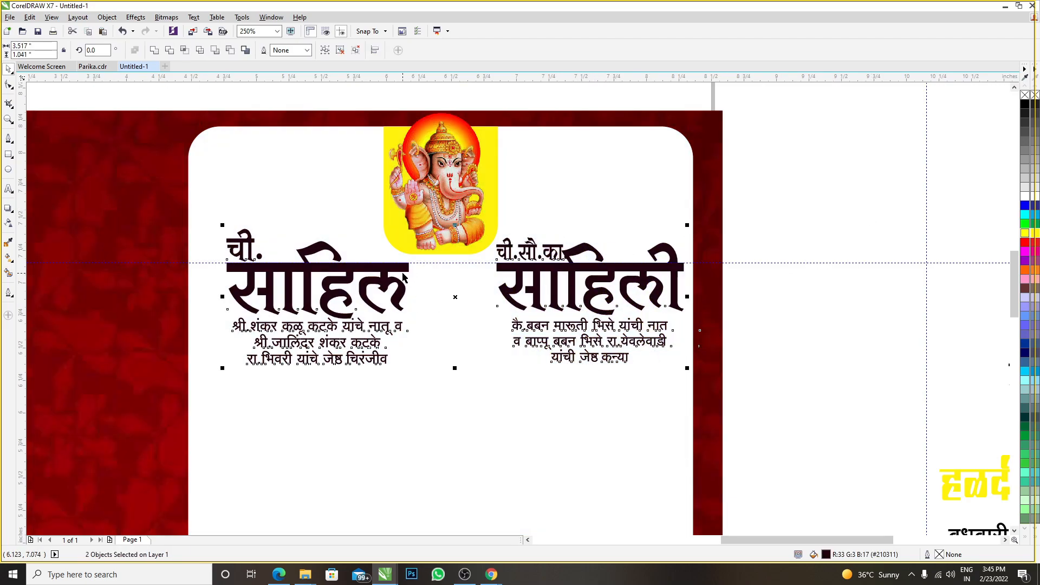
pyautogui.press('Left')
pyautogui.press('Left')
pyautogui.press('Left')
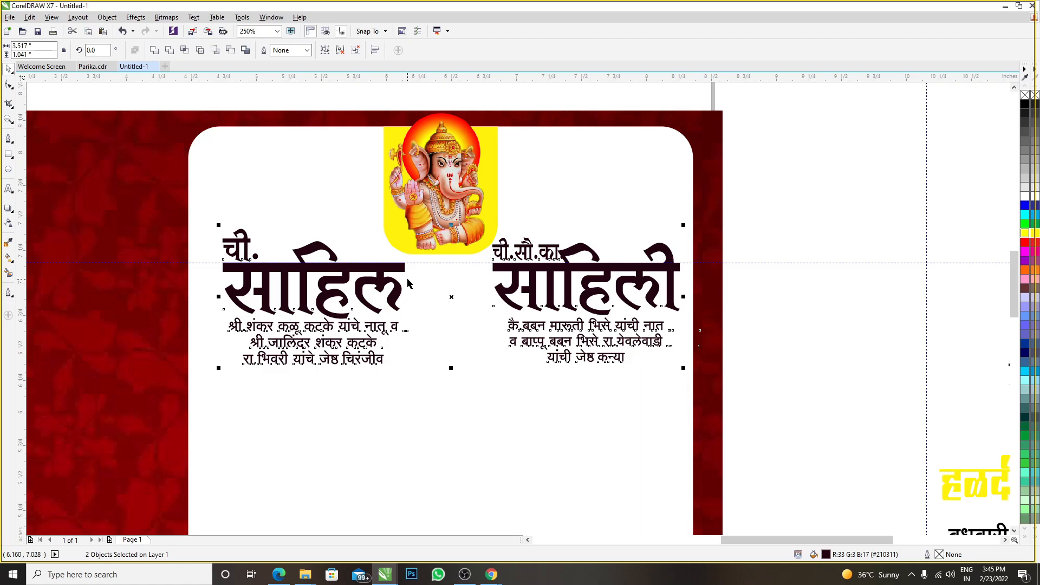
pyautogui.click(400, 421)
pyautogui.scroll(-2, 464, 305)
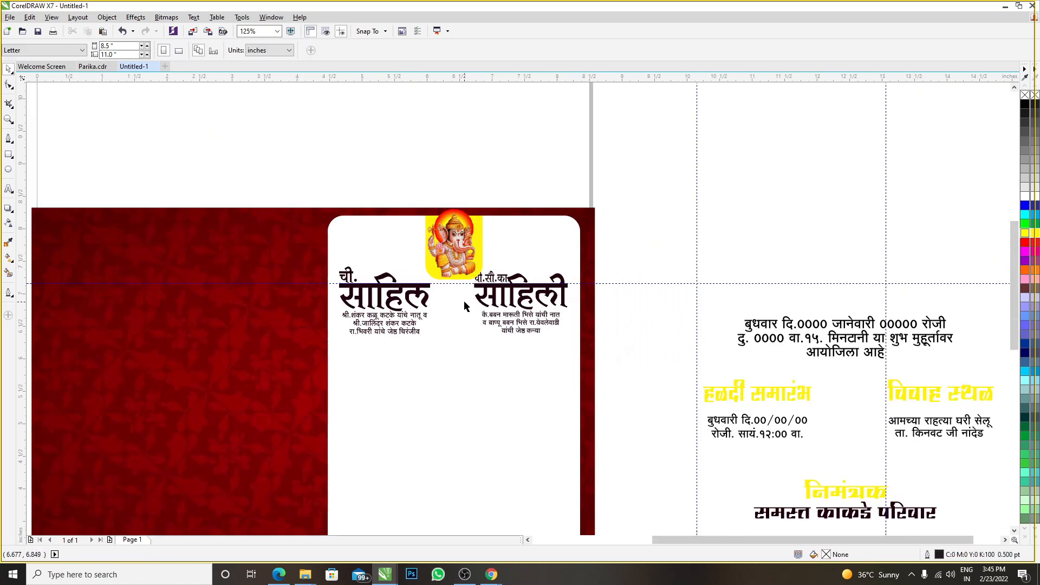
# - Group the bride's and groom's text blocks and shift them further left on the white panel
pyautogui.scroll(2, 469, 294)
pyautogui.click(491, 295)
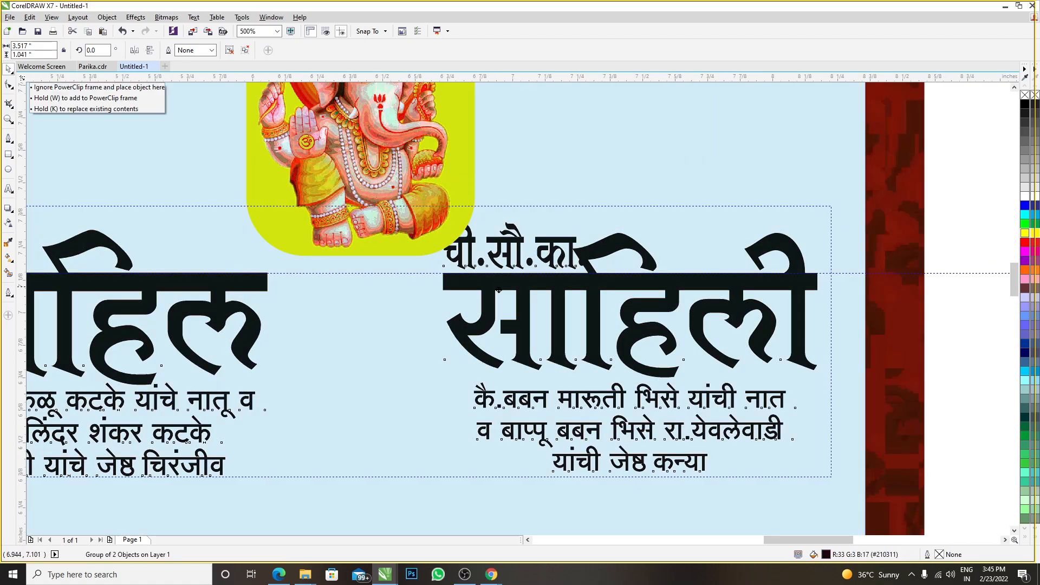
pyautogui.scroll(-1, 501, 298)
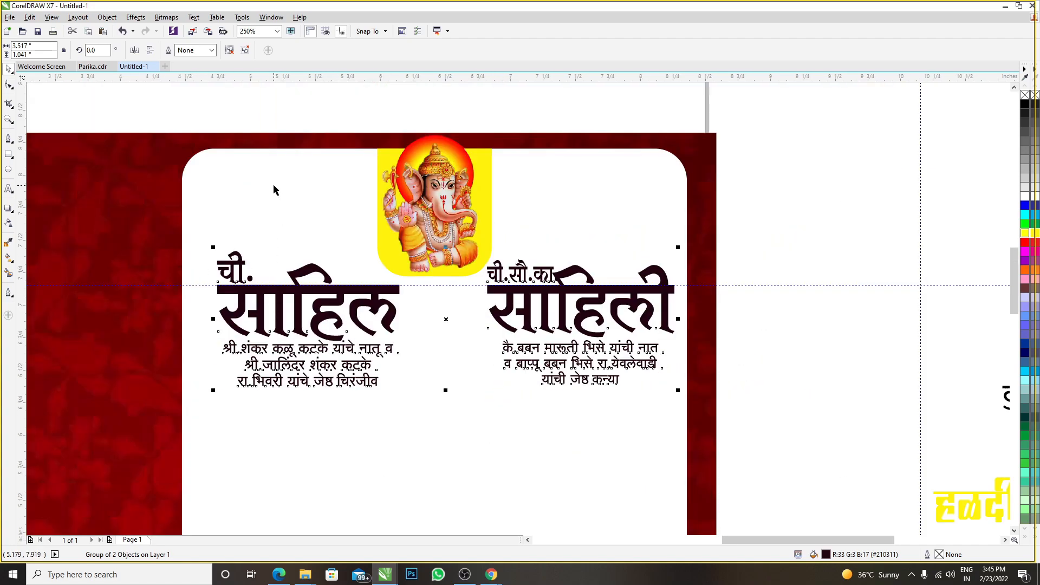
pyautogui.press('Left')
pyautogui.press('Escape')
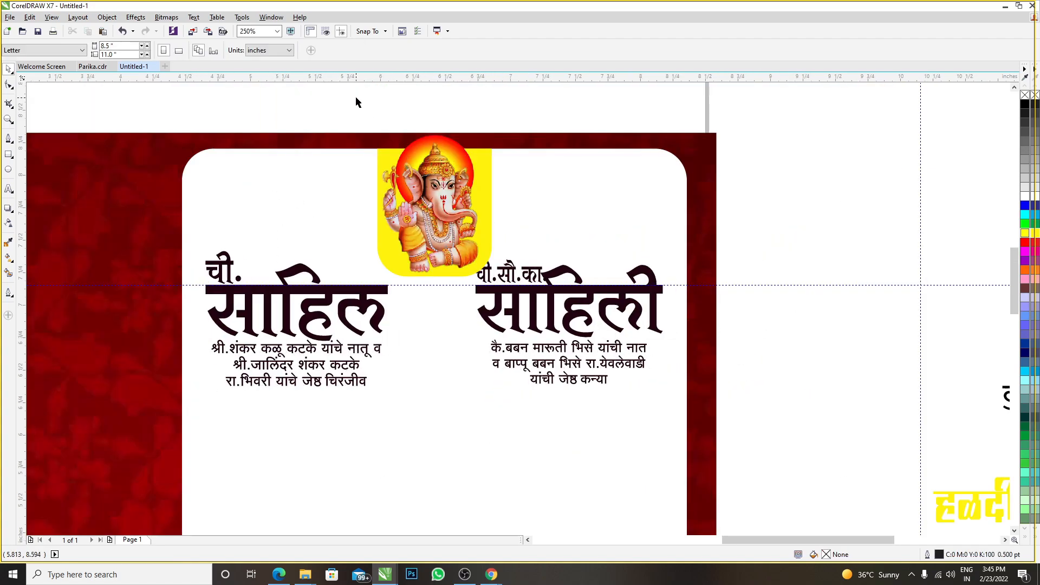
# - Move the Ganesha picture and its yellow backing shape slightly left, clear of the bride's prefix
pyautogui.moveTo(356, 98); pyautogui.dragTo(516, 297)
pyautogui.scroll(1, 453, 244)
pyautogui.click(455, 244)
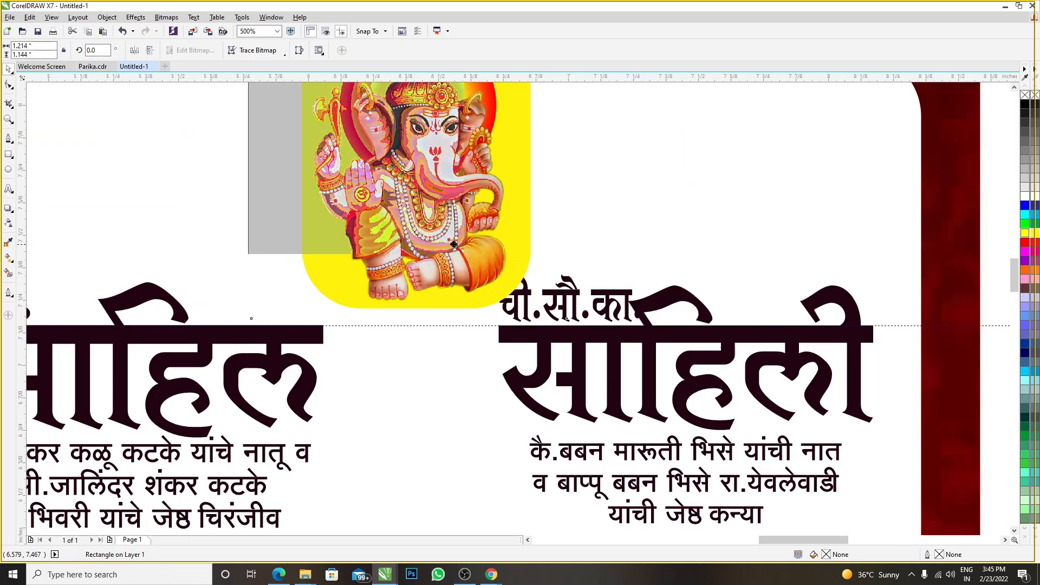
pyautogui.moveTo(454, 244); pyautogui.dragTo(395, 224)
pyautogui.scroll(-1, 428, 268)
pyautogui.click(478, 197)
pyautogui.scroll(-1, 559, 266)
pyautogui.click(701, 280)
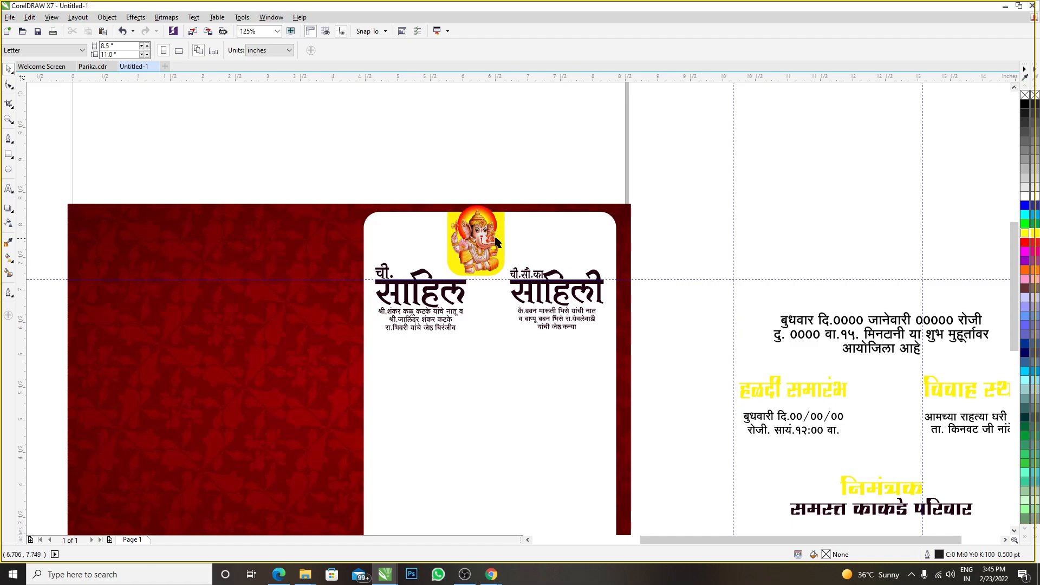
# - Try moving the Ganesha picture and its yellow backing shape apart, and undo both moves
pyautogui.scroll(1, 494, 238)
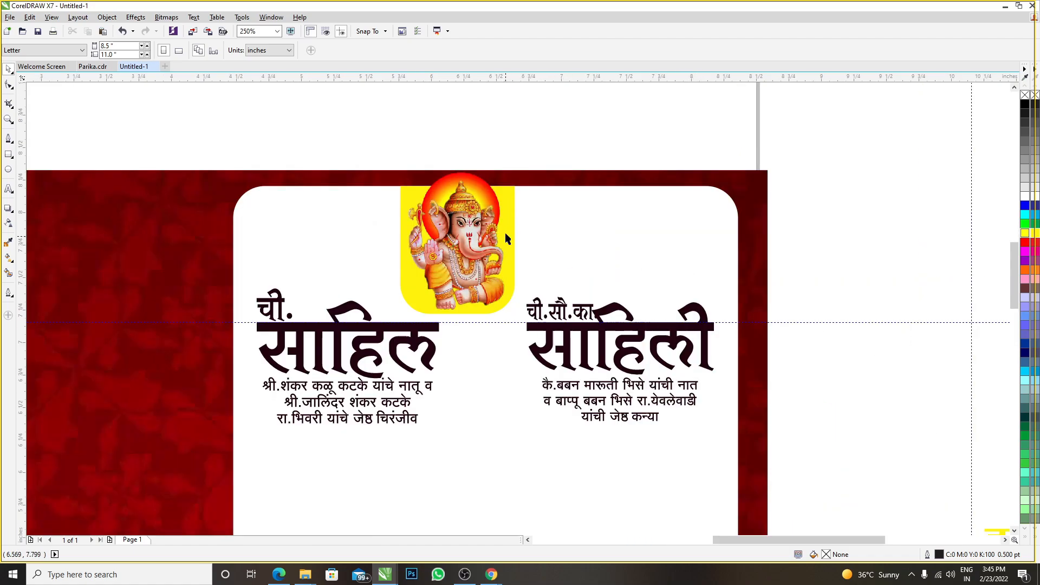
pyautogui.moveTo(507, 215); pyautogui.dragTo(649, 180)
pyautogui.moveTo(436, 238); pyautogui.dragTo(355, 187)
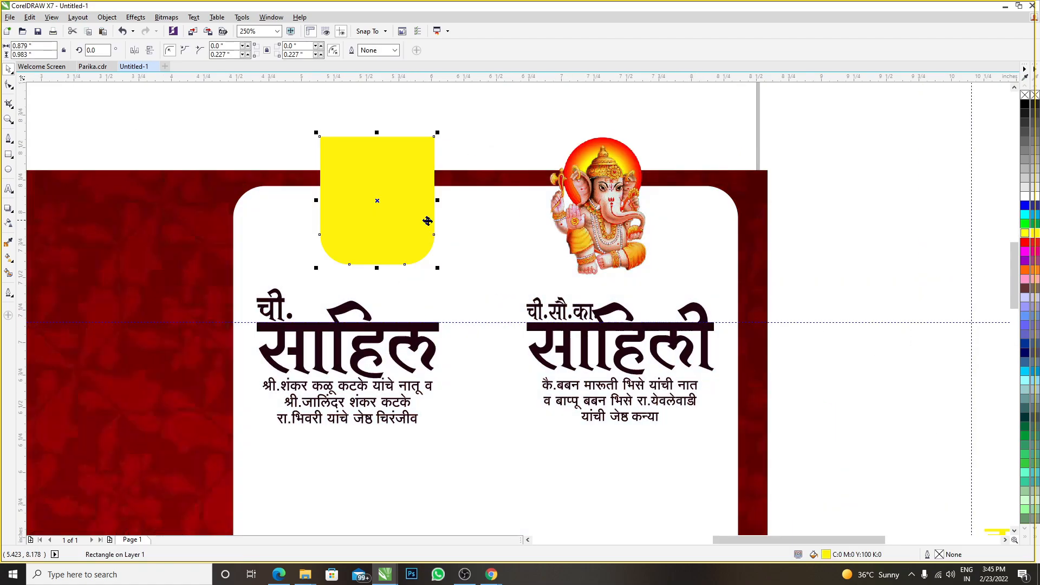
pyautogui.hotkey('ctrl', 'z')
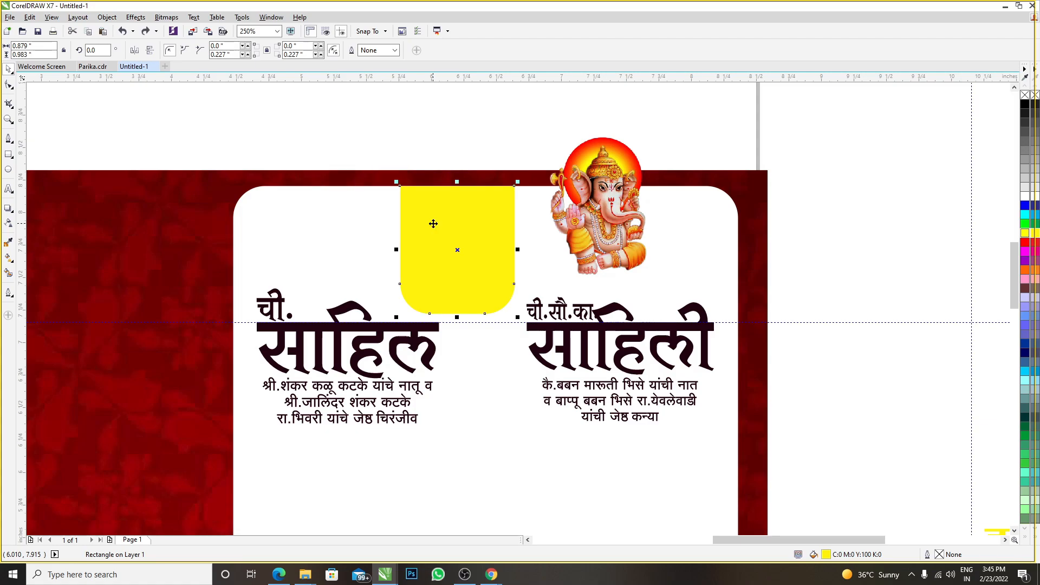
pyautogui.hotkey('ctrl', 'z')
pyautogui.scroll(-2, 434, 224)
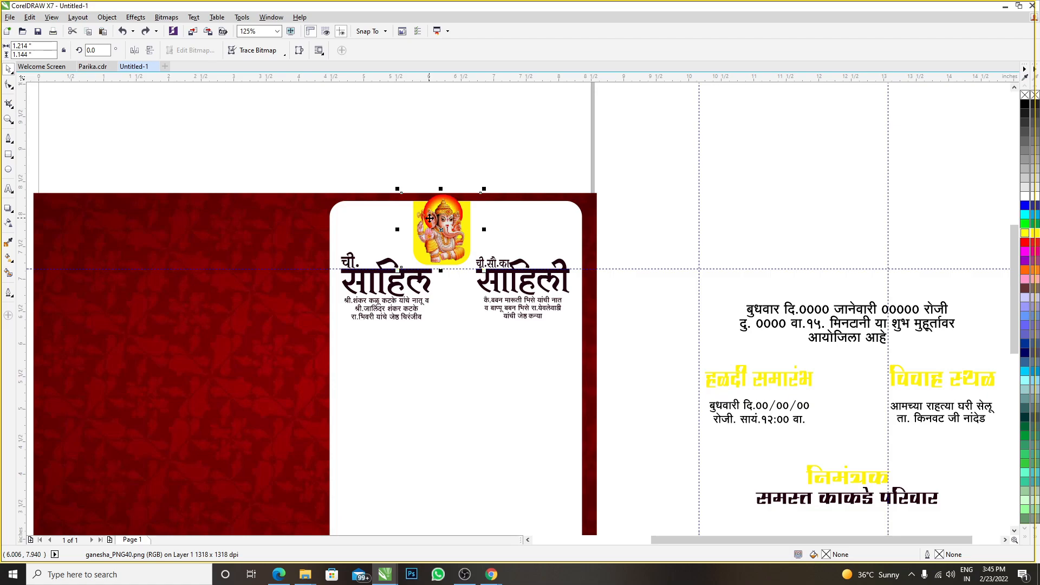
pyautogui.scroll(-2, 430, 217)
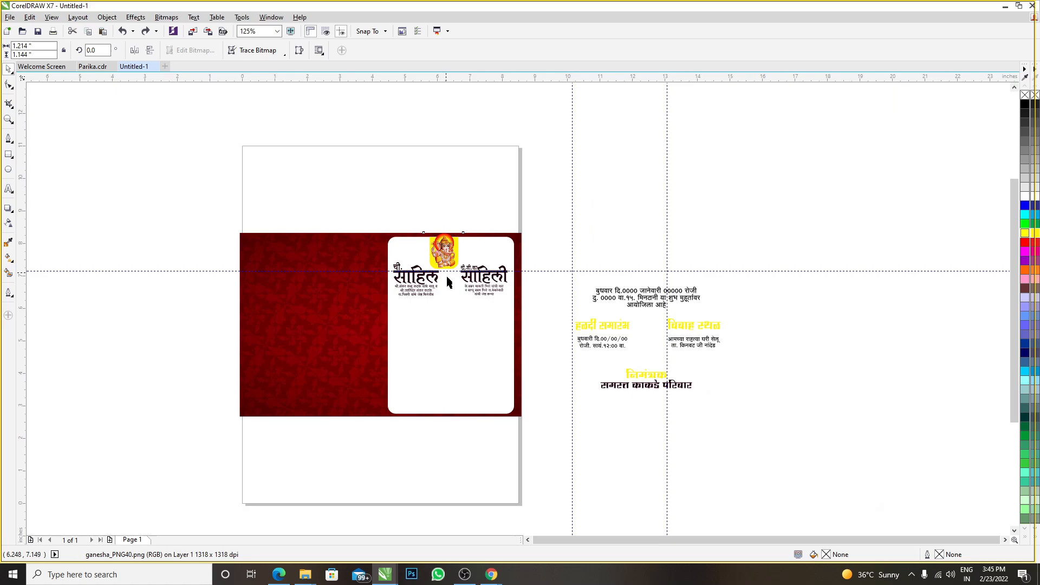
# - Move the date-and-time text block up and draw a rectangle about 3.0 × 0.9 inches below the couple's text on the white panel
pyautogui.click(579, 249)
pyautogui.scroll(2, 534, 325)
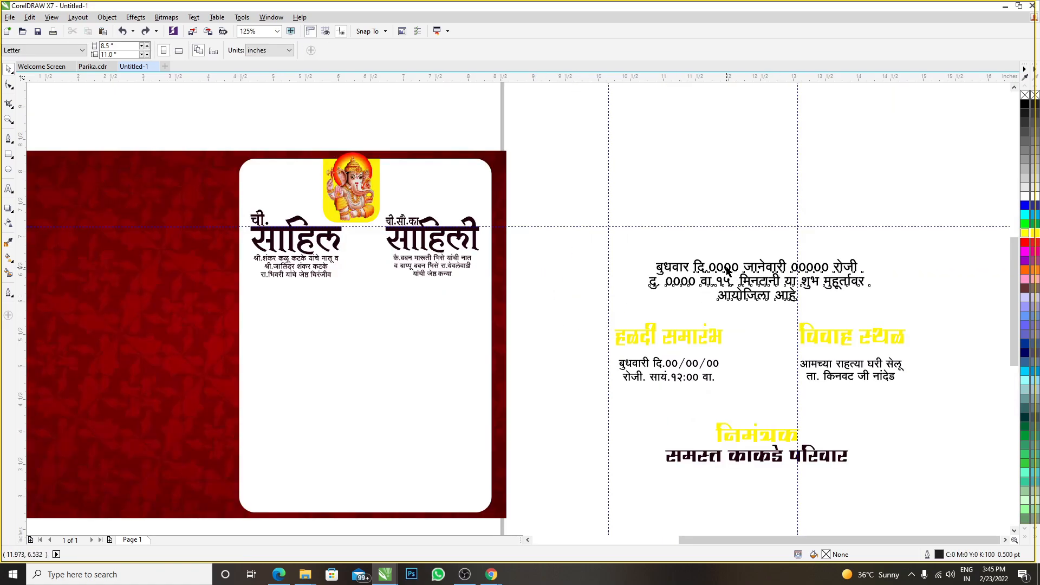
pyautogui.moveTo(728, 268); pyautogui.dragTo(696, 182)
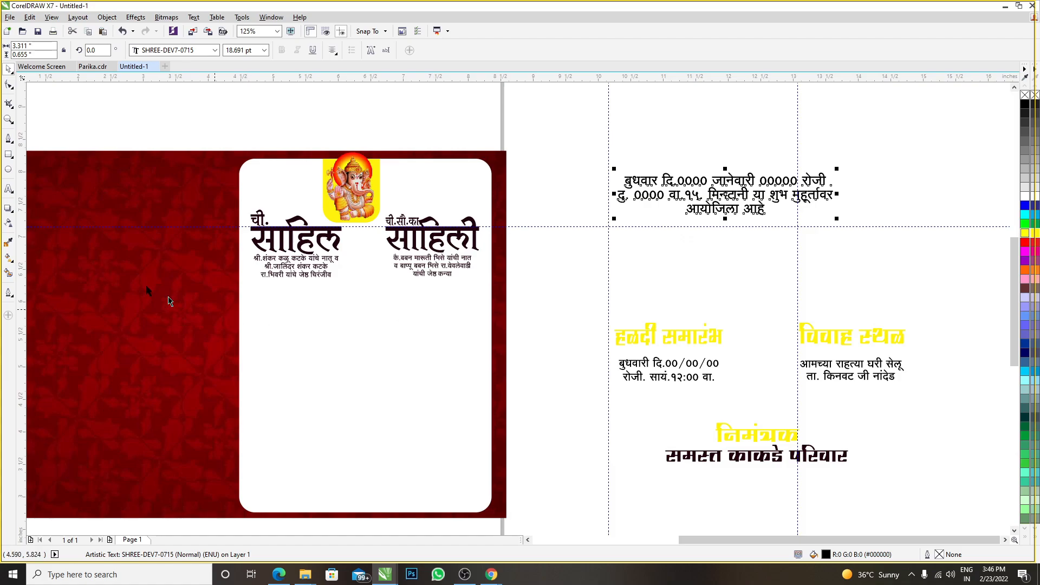
pyautogui.click(9, 154)
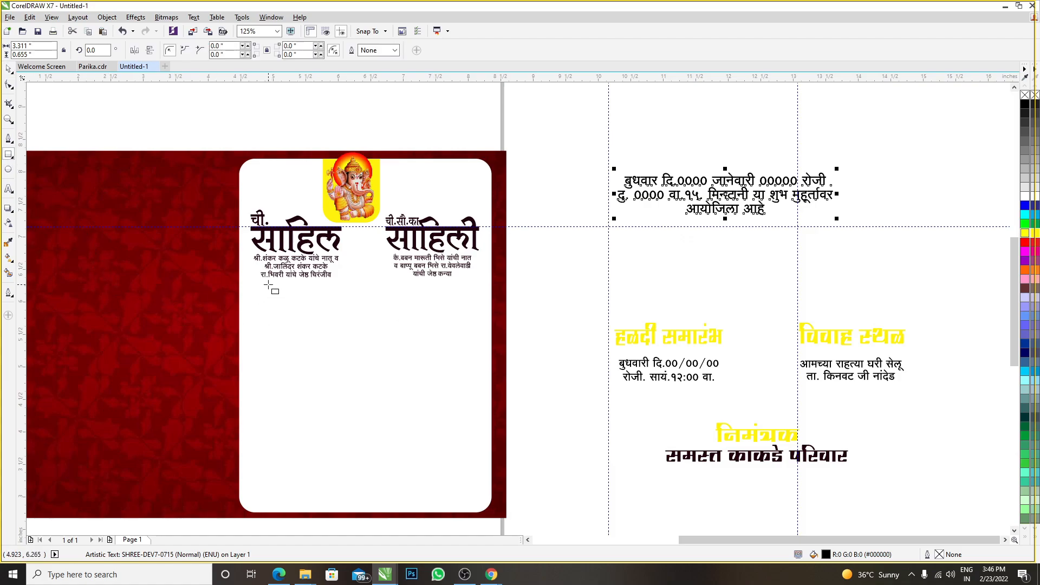
pyautogui.moveTo(268, 285); pyautogui.dragTo(462, 347)
pyautogui.scroll(1, 340, 314)
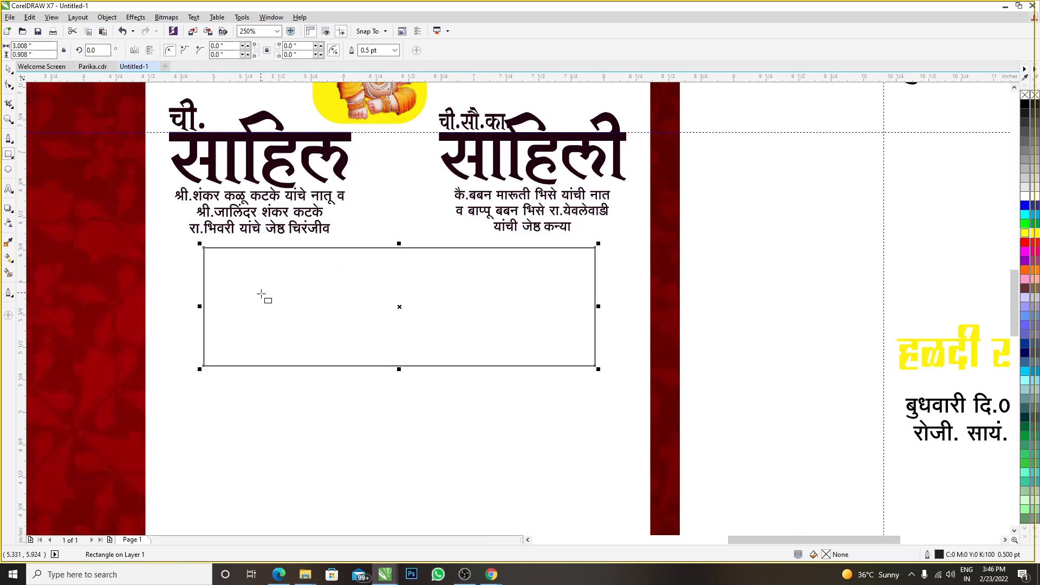
# - Convert the rectangle to curves and bend its top edge into a gentle wave
pyautogui.click(9, 84)
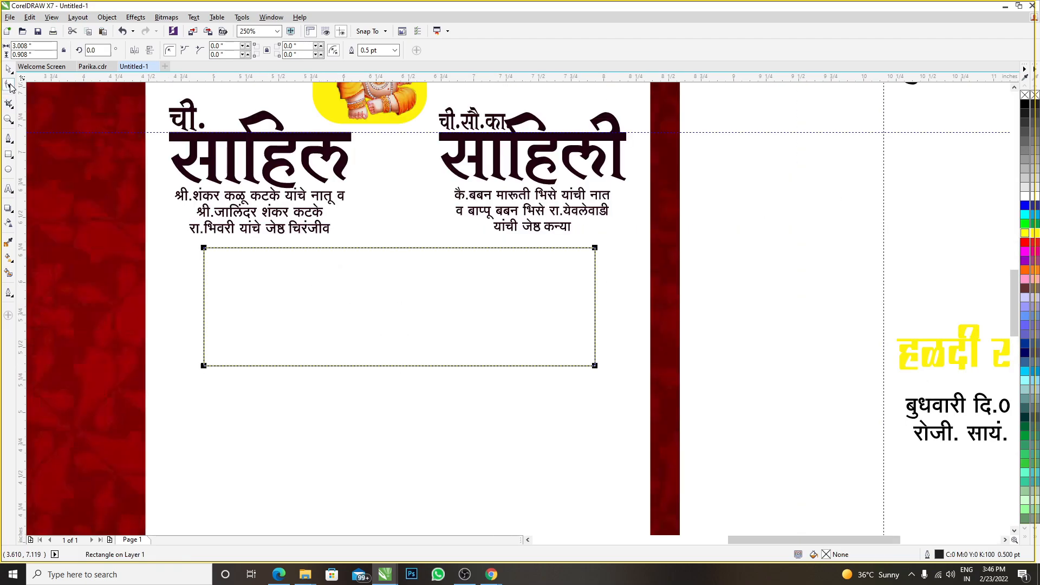
pyautogui.click(107, 17)
pyautogui.click(150, 243)
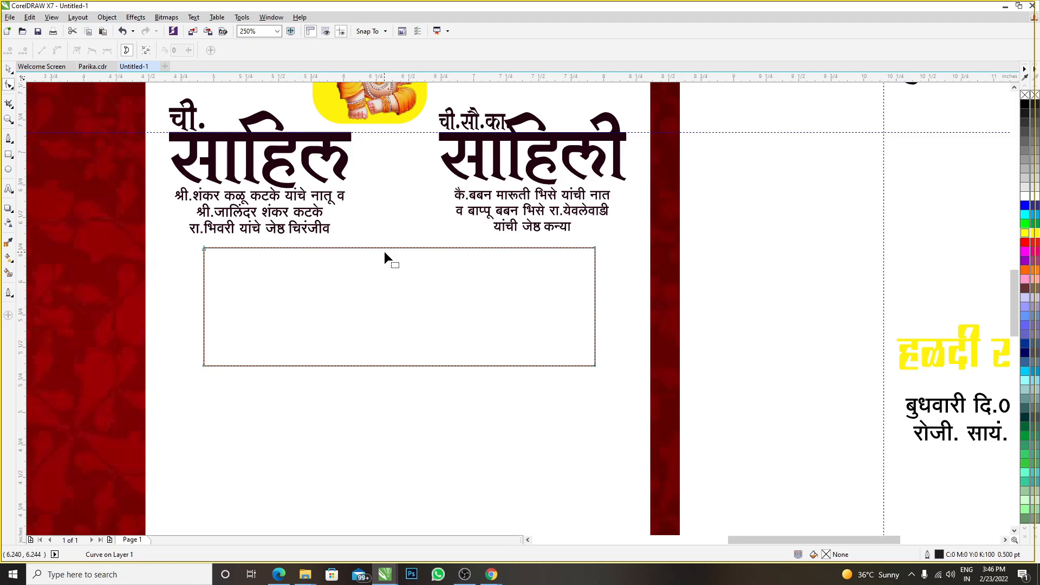
pyautogui.rightClick(594, 247)
pyautogui.click(626, 294)
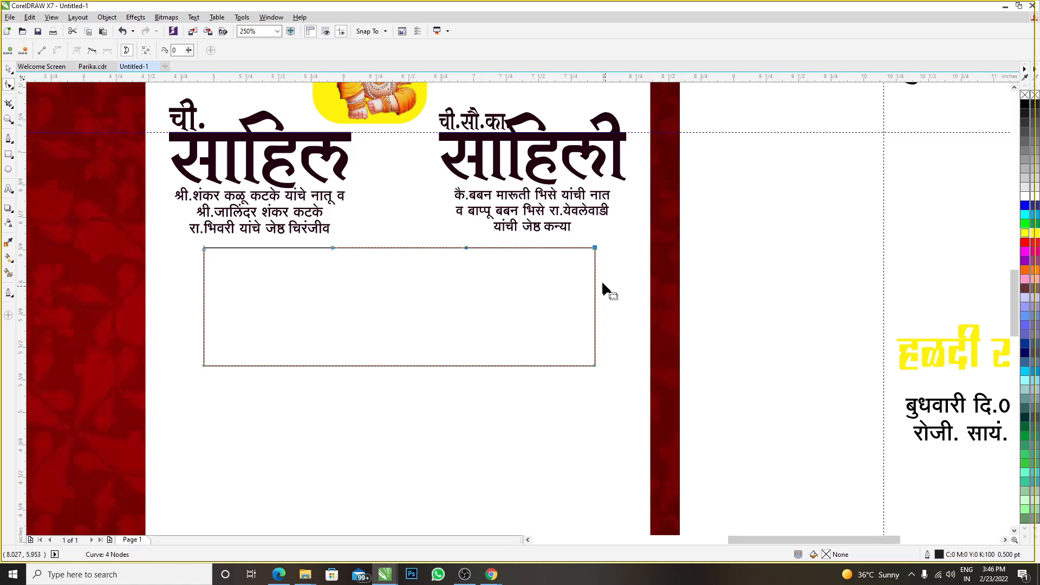
pyautogui.moveTo(465, 248); pyautogui.dragTo(429, 331)
pyautogui.moveTo(333, 259)
pyautogui.mouseDown()
pyautogui.moveTo(337, 230)
pyautogui.moveTo(335, 254)
pyautogui.mouseUp()
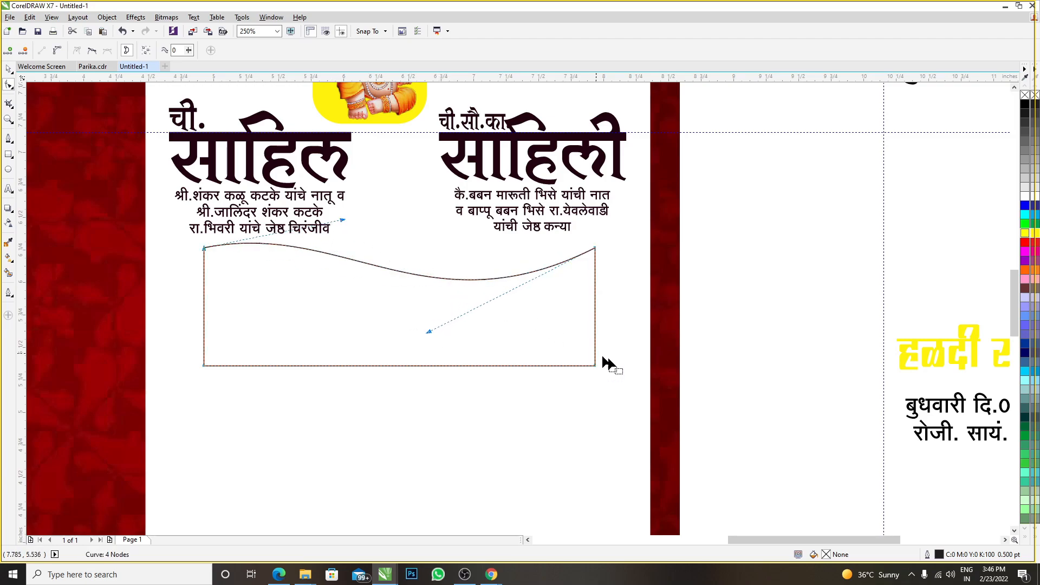
pyautogui.moveTo(618, 348); pyautogui.dragTo(579, 384)
pyautogui.rightClick(596, 365)
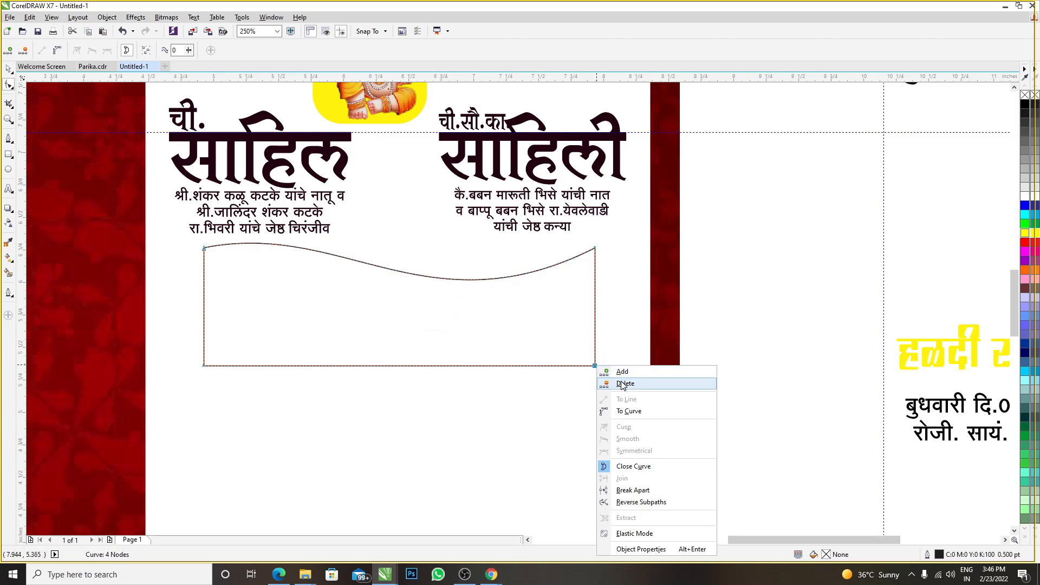
pyautogui.click(623, 408)
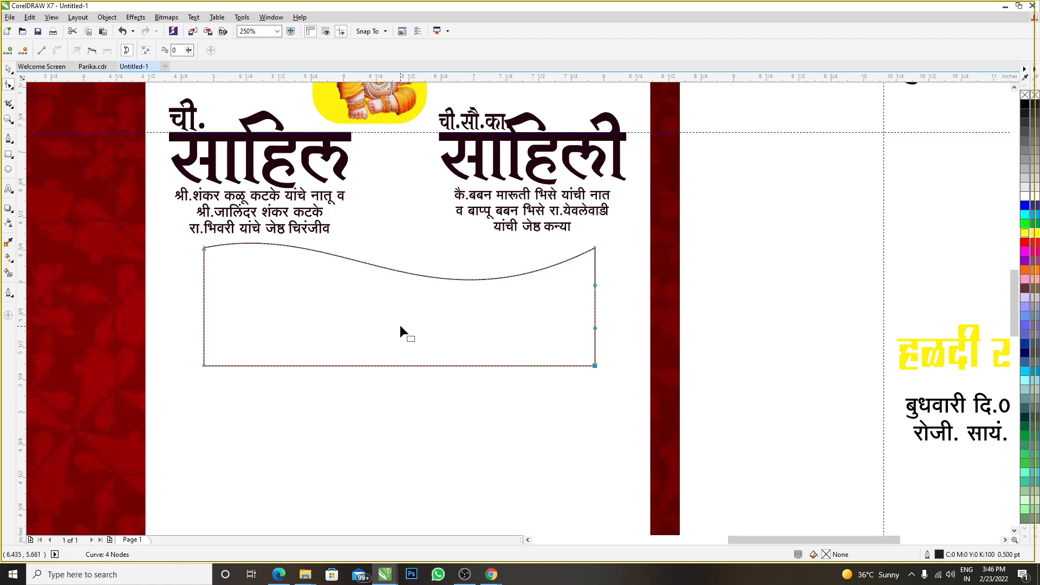
pyautogui.hotkey('ctrl', 'z')
# - Turn the shape's bottom edge into a curve and bend it into a wave similar to the top edge
pyautogui.moveTo(155, 339); pyautogui.dragTo(211, 384)
pyautogui.rightClick(203, 366)
pyautogui.click(232, 408)
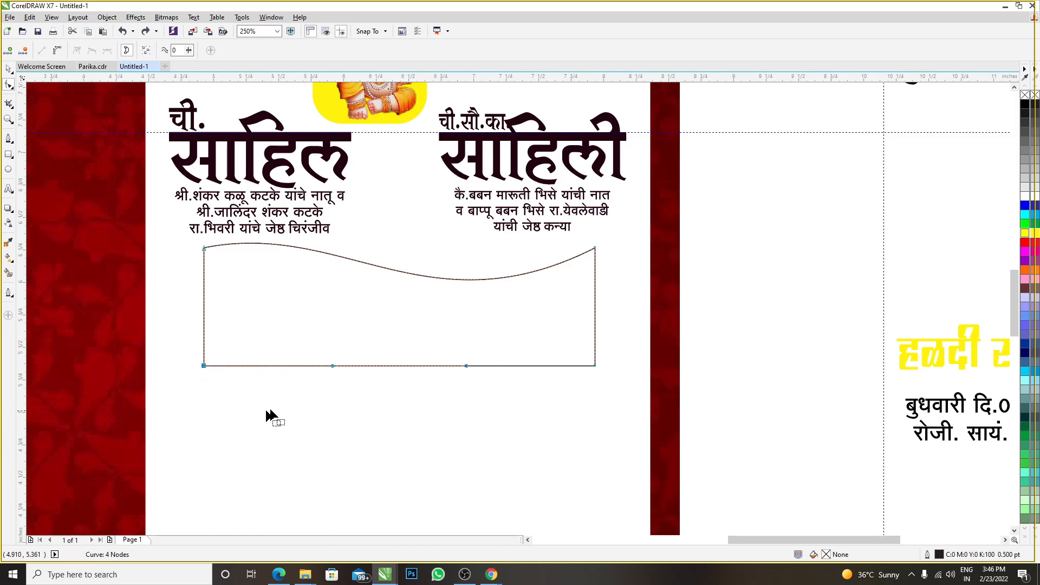
pyautogui.moveTo(467, 365); pyautogui.dragTo(394, 402)
pyautogui.moveTo(335, 373); pyautogui.dragTo(395, 353)
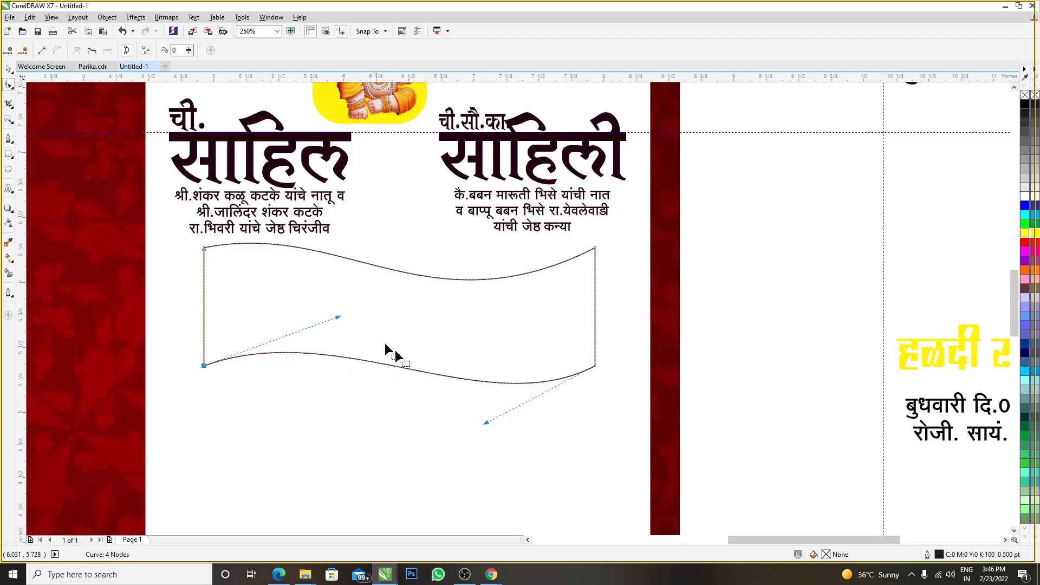
pyautogui.hotkey('ctrl', 'z')
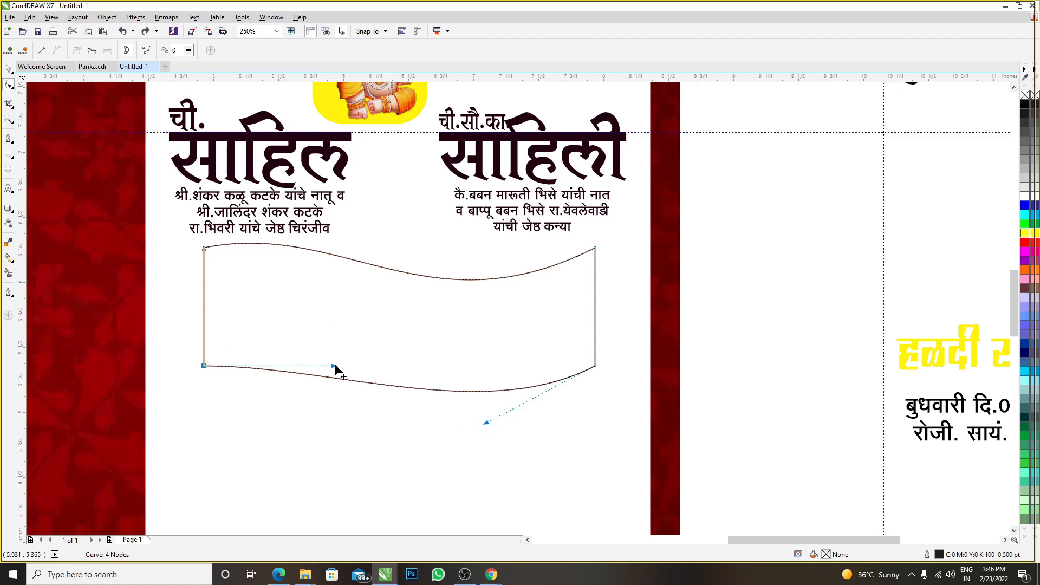
pyautogui.moveTo(334, 366); pyautogui.dragTo(337, 335)
pyautogui.moveTo(487, 422); pyautogui.dragTo(488, 428)
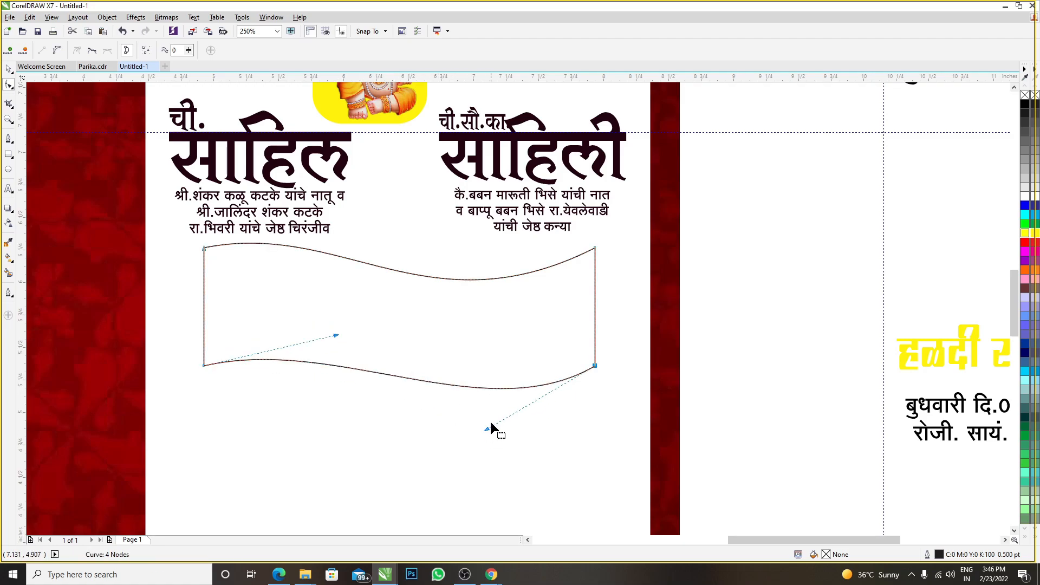
pyautogui.scroll(-2, 362, 290)
pyautogui.click(8, 68)
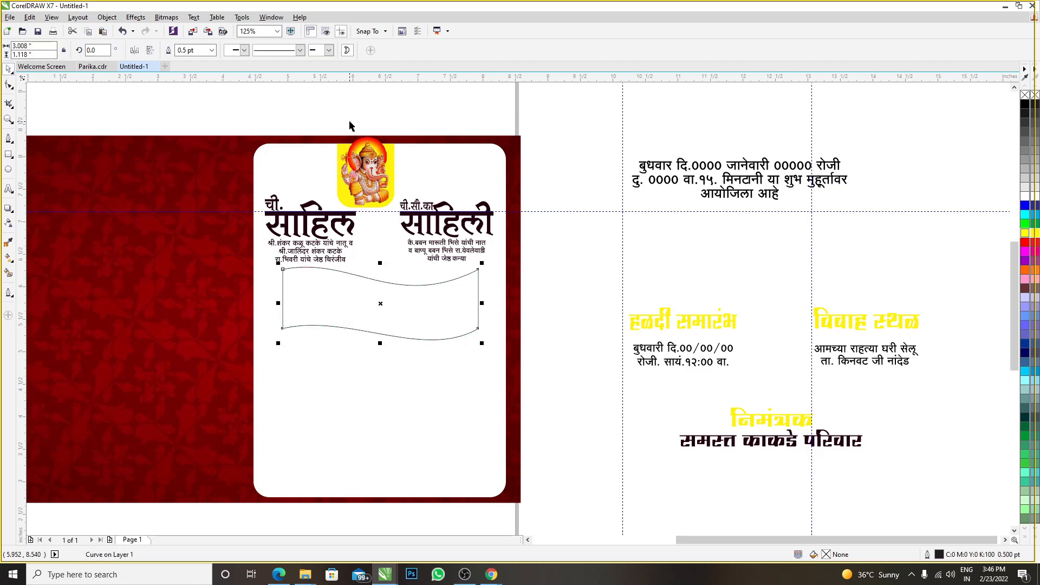
# - Move the date-and-time text block down and left, closer to the wavy shape beside the card
pyautogui.scroll(2, 386, 296)
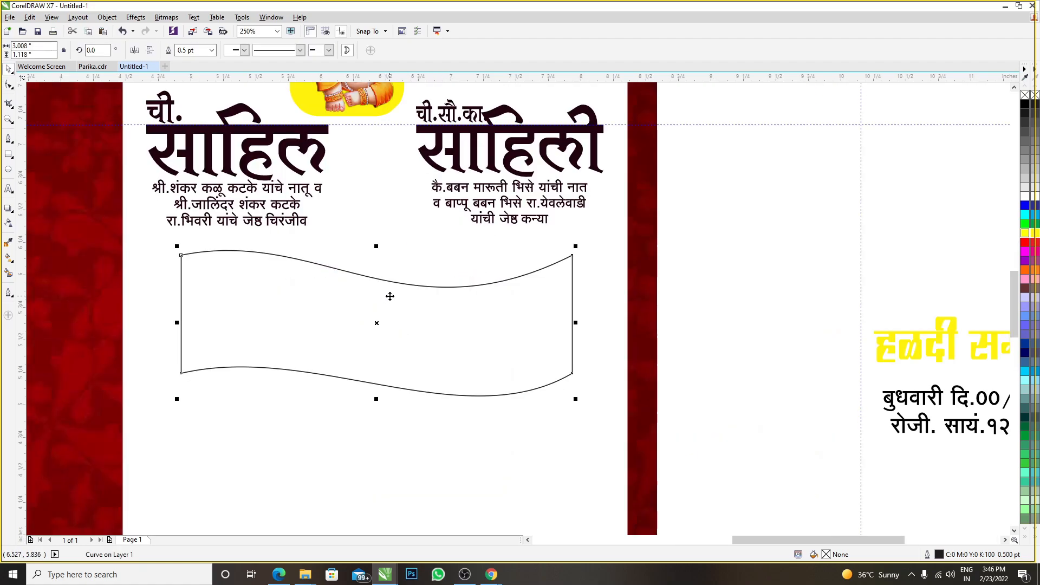
pyautogui.scroll(-2, 558, 269)
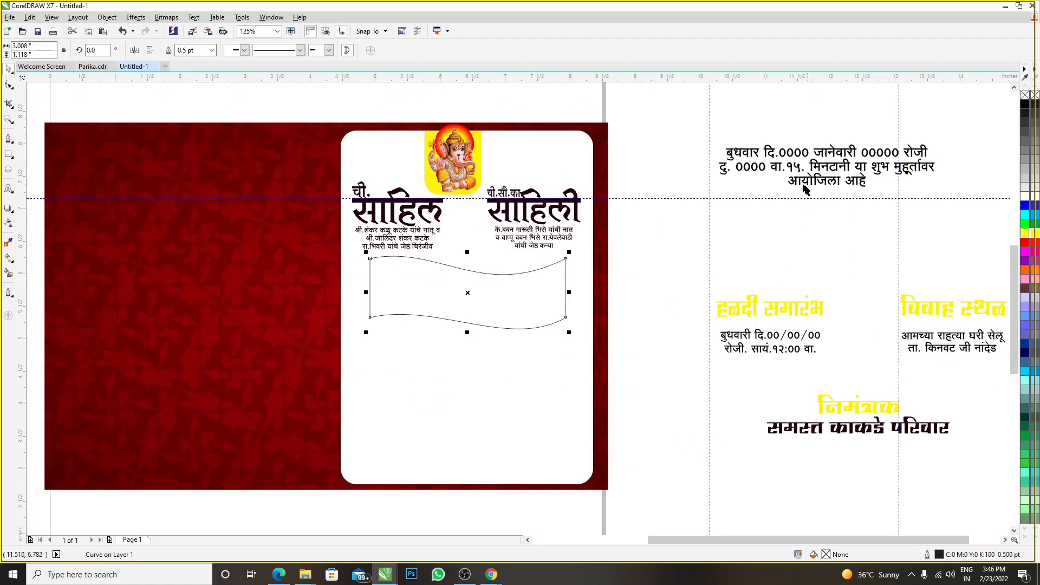
pyautogui.moveTo(805, 188); pyautogui.dragTo(706, 259)
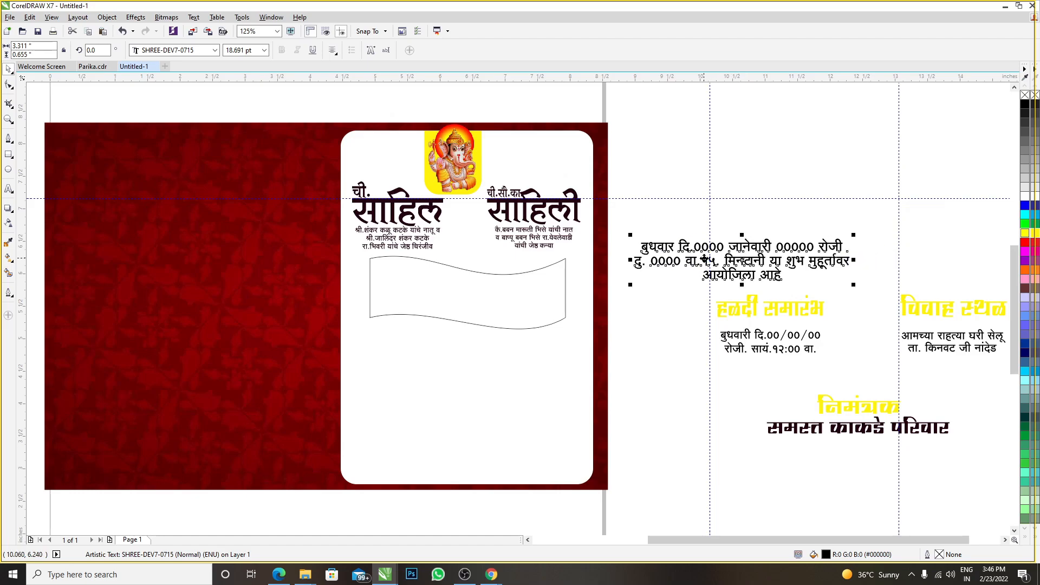
# - Fill the wavy shape with a dark red sampled from the card's patterned background
pyautogui.scroll(2, 440, 276)
pyautogui.click(440, 275)
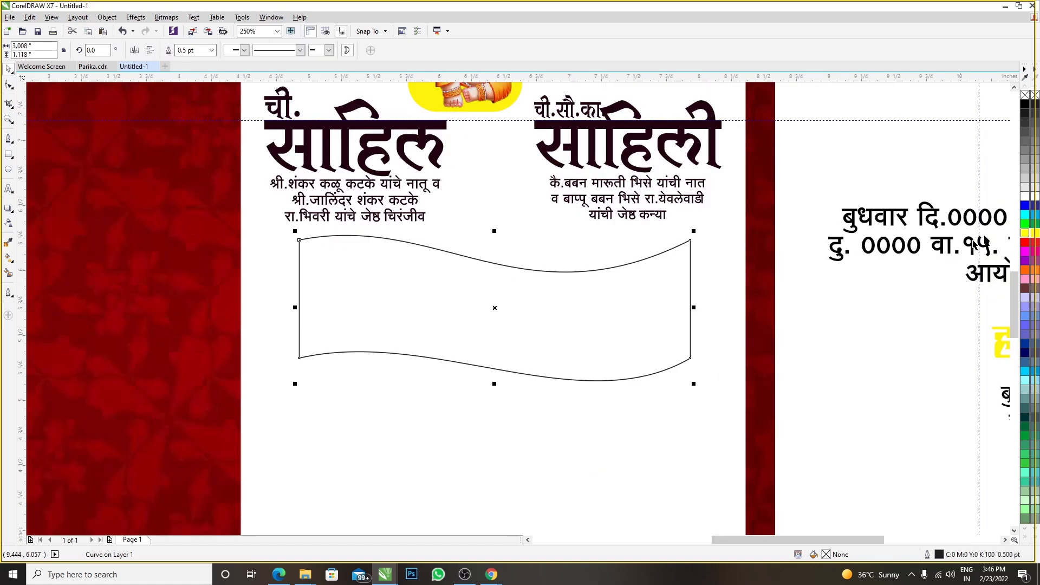
pyautogui.click(1025, 243)
pyautogui.press('i')
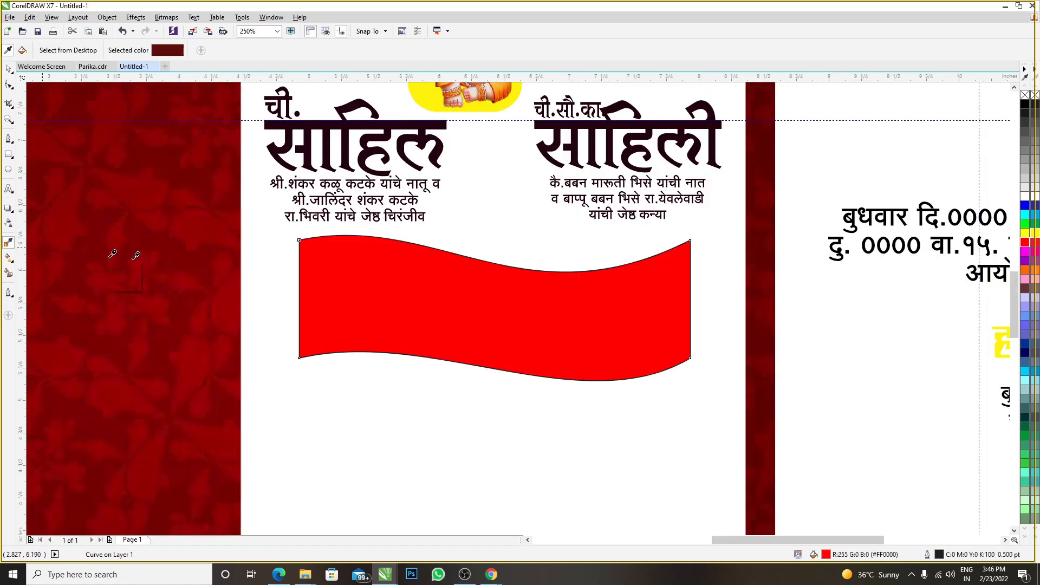
pyautogui.click(191, 251)
pyautogui.click(340, 259)
pyautogui.scroll(-2, 339, 260)
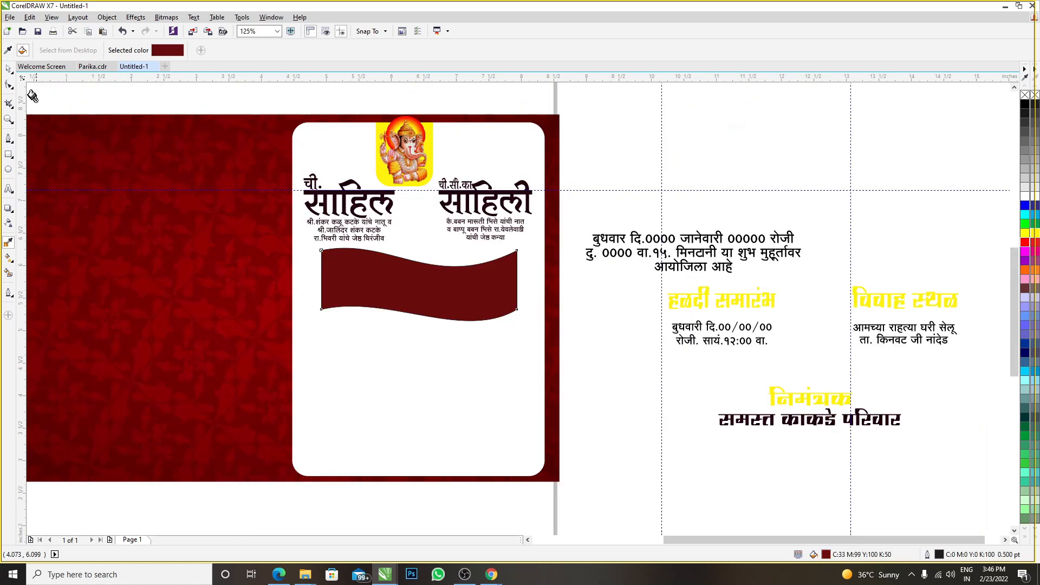
pyautogui.click(8, 68)
pyautogui.click(365, 269)
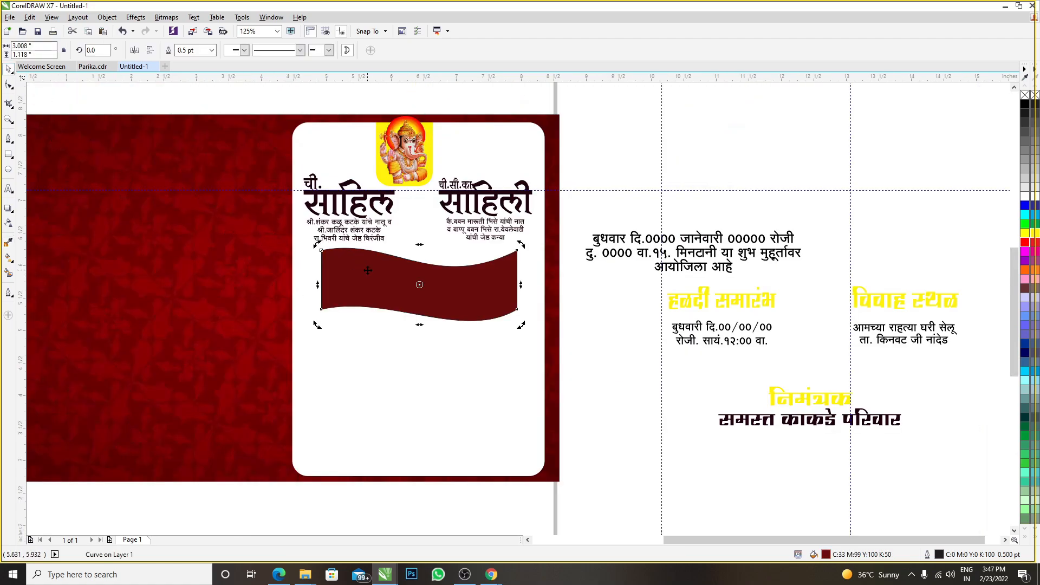
# - Remove the wavy shape's outline and move the shape slightly up, closer to the family details
pyautogui.rightClick(1025, 96)
pyautogui.click(862, 147)
pyautogui.scroll(3, 399, 278)
pyautogui.click(412, 280)
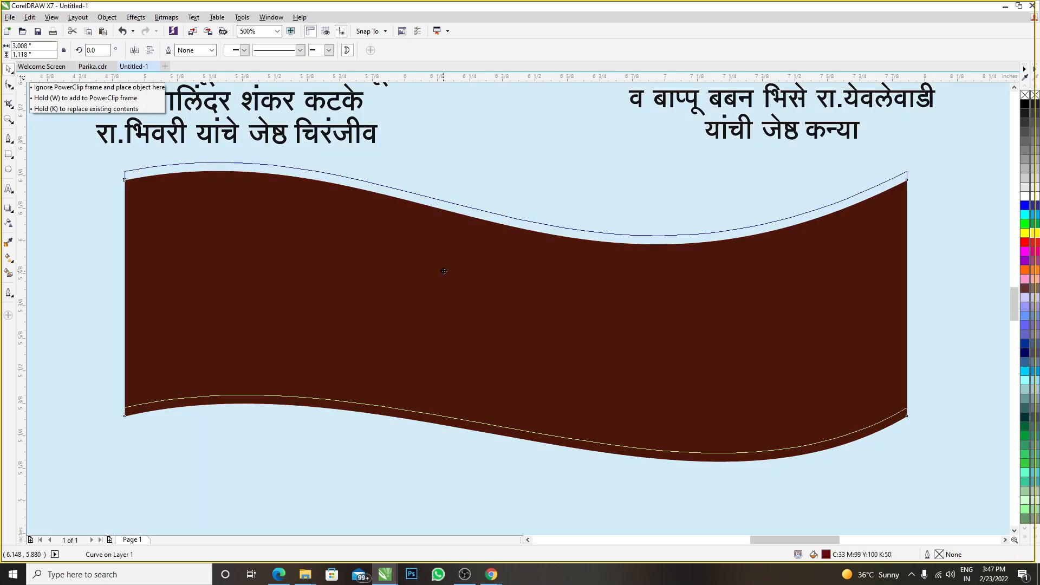
pyautogui.scroll(-3, 452, 276)
pyautogui.click(645, 256)
pyautogui.scroll(2, 686, 245)
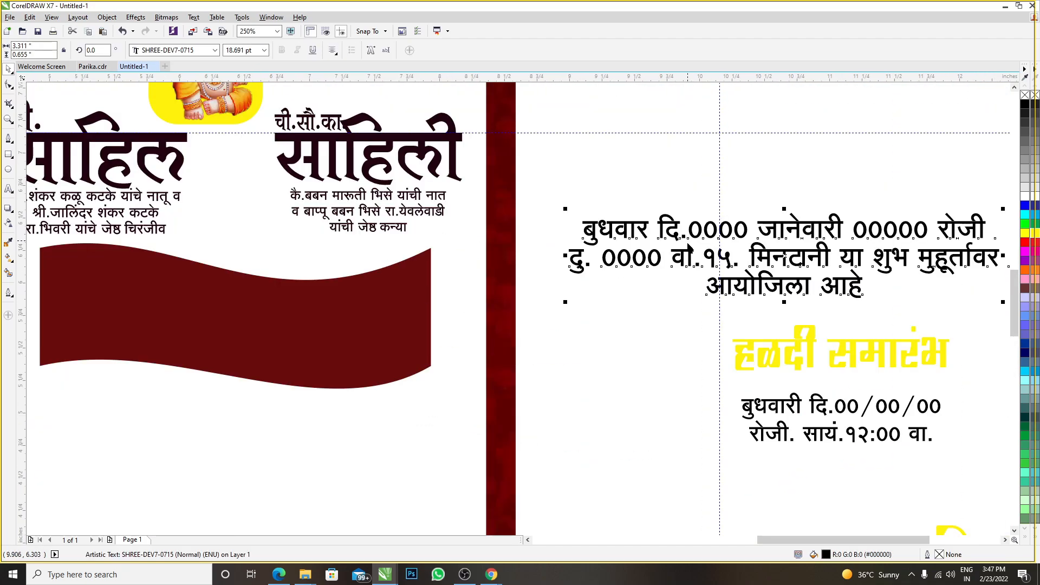
pyautogui.click(216, 51)
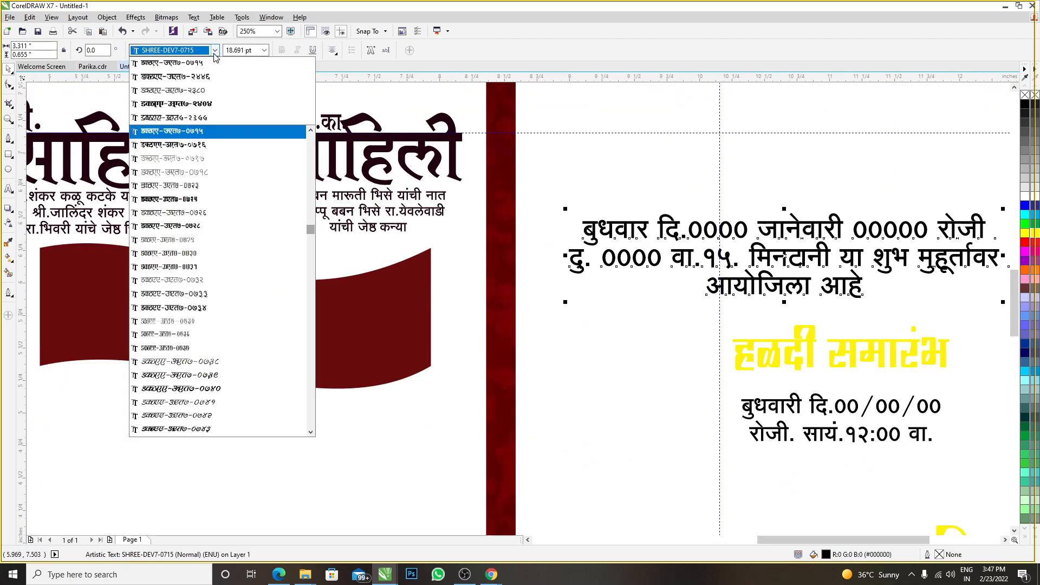
pyautogui.click(603, 233)
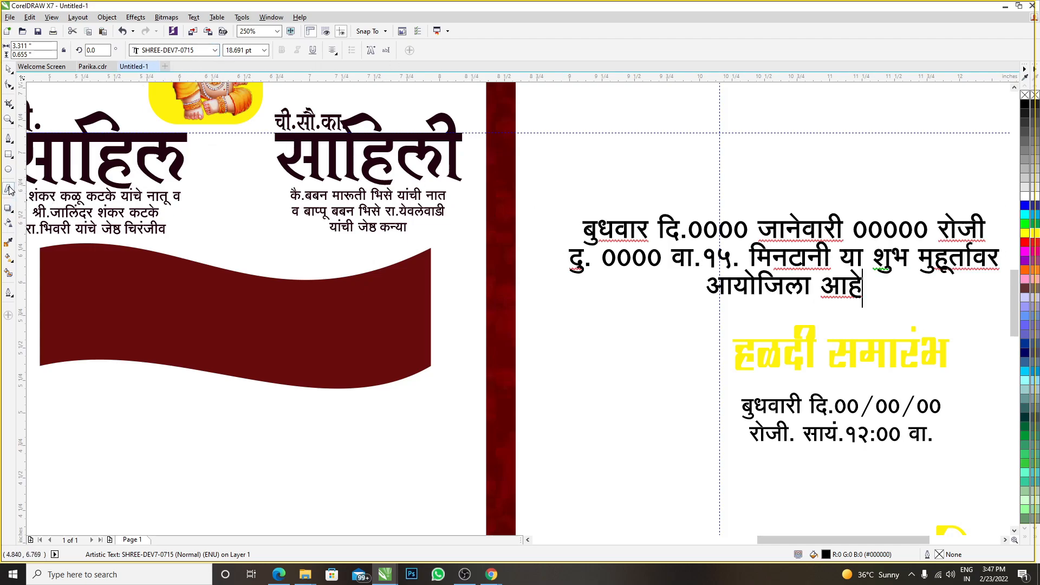
pyautogui.click(10, 71)
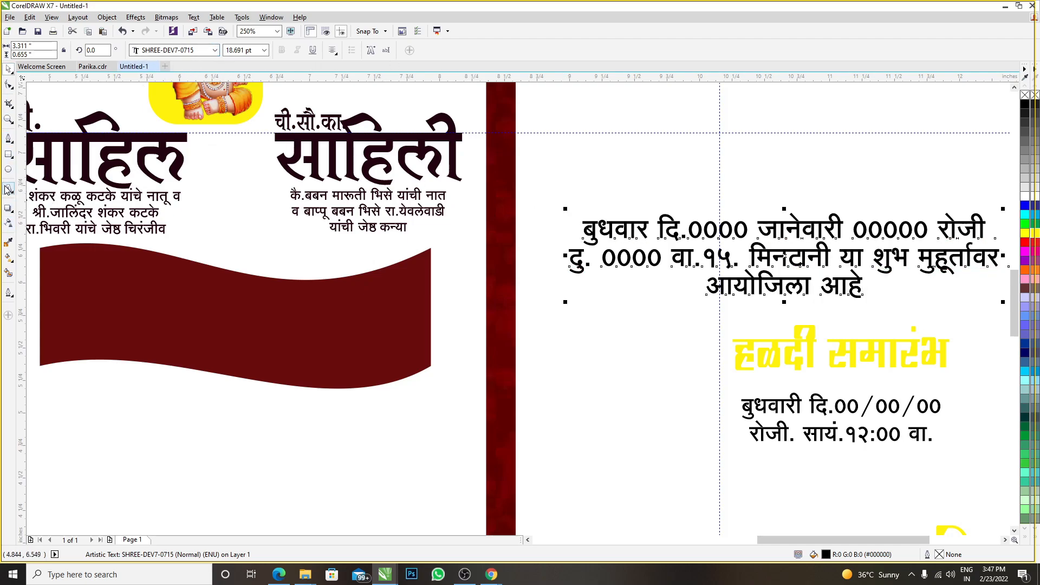
# - Try the font SHREE-DEV7-2402 on the yellow हळदी समारंभ heading and undo the change
pyautogui.click(760, 355)
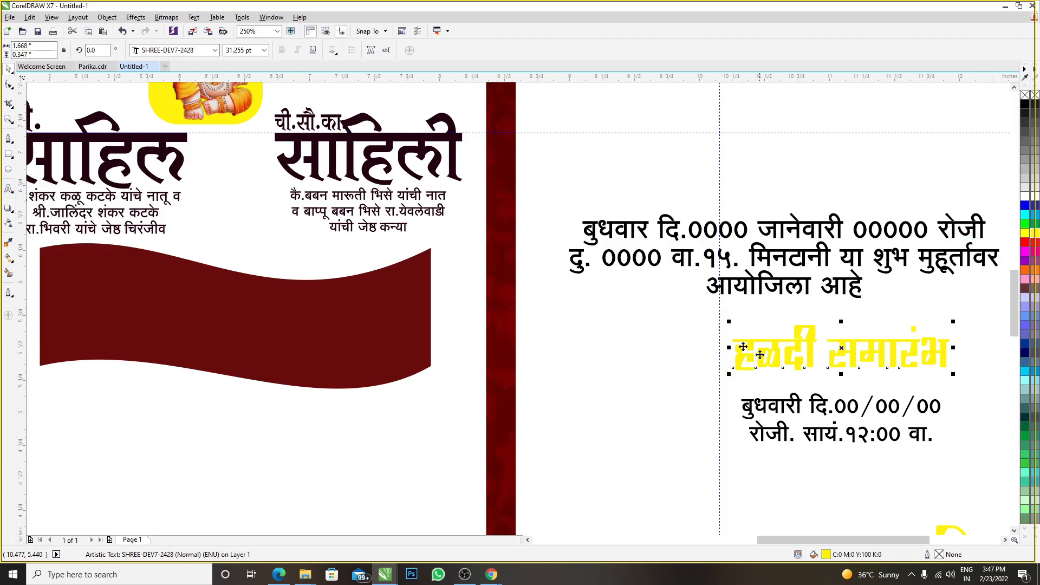
pyautogui.click(215, 50)
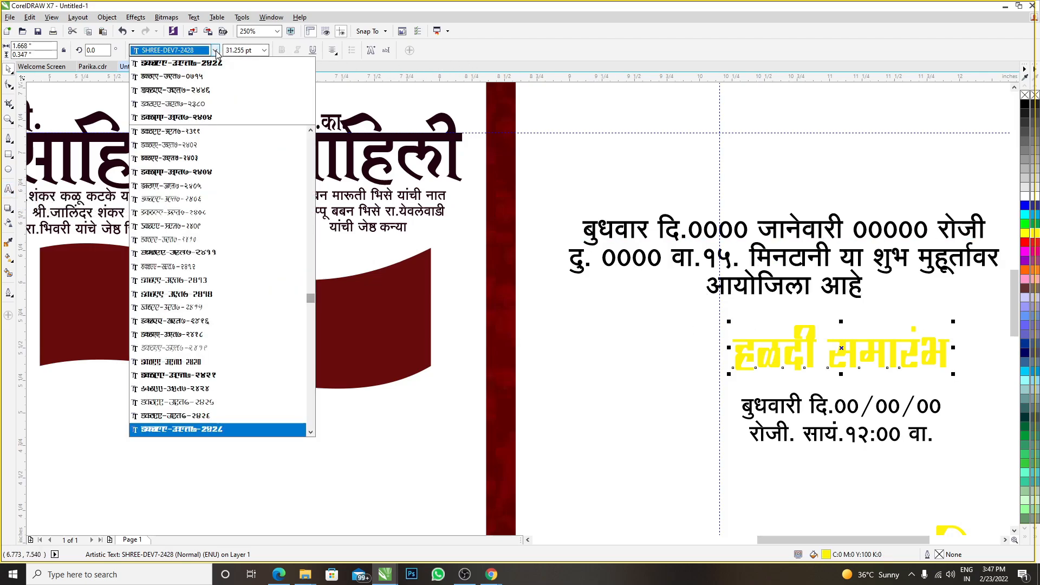
pyautogui.click(168, 144)
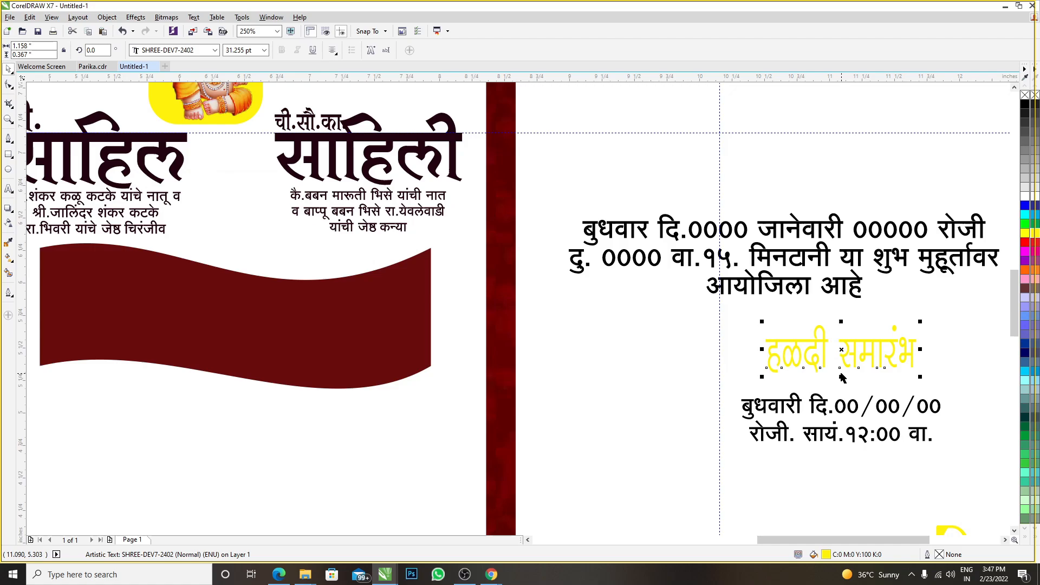
pyautogui.hotkey('ctrl', 'z')
# - Set the font of the date-and-time text block to SHREE-DEV7-0715
pyautogui.click(731, 208)
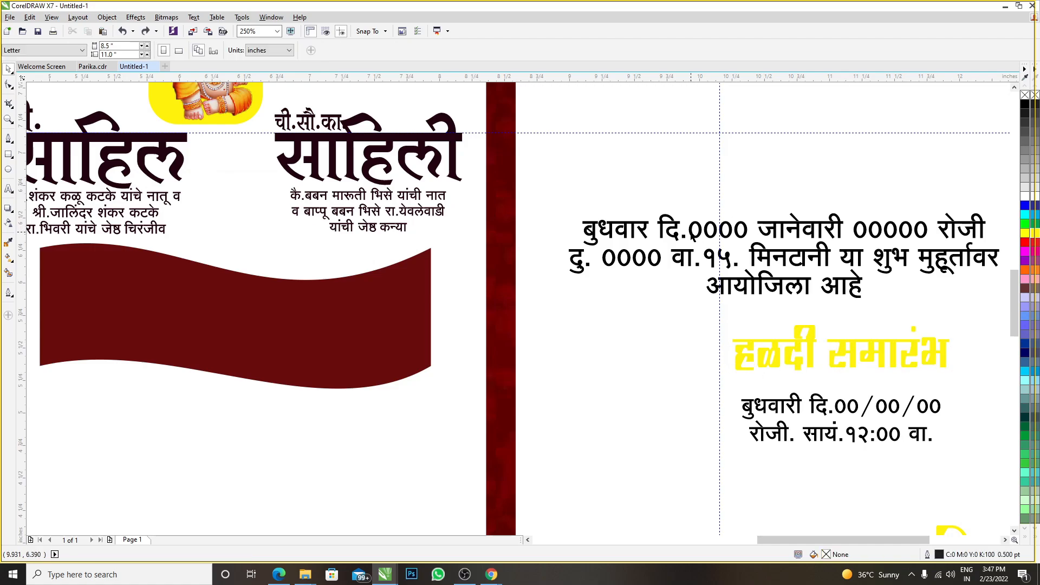
pyautogui.click(693, 237)
pyautogui.click(215, 50)
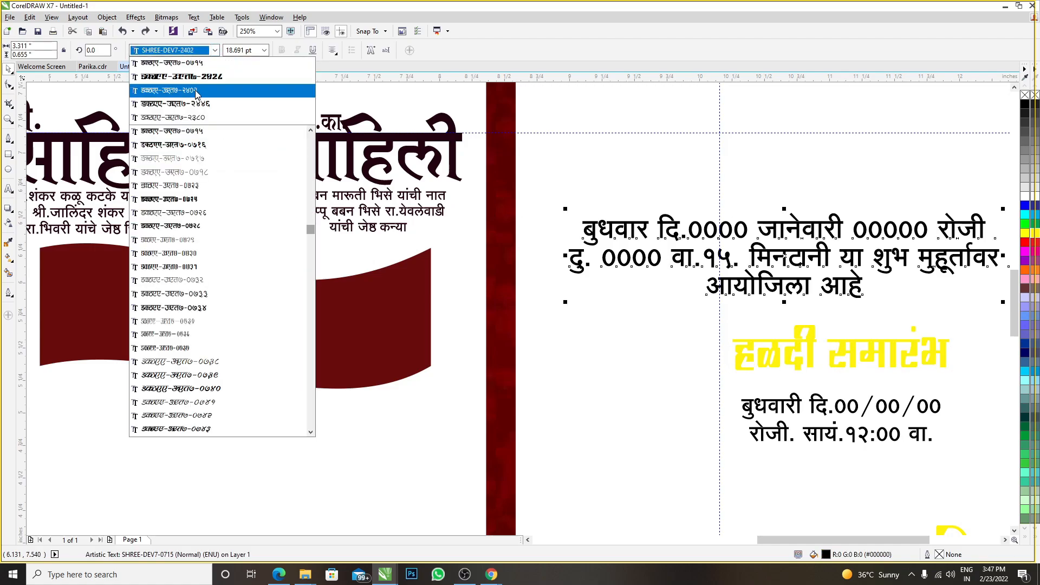
pyautogui.click(205, 131)
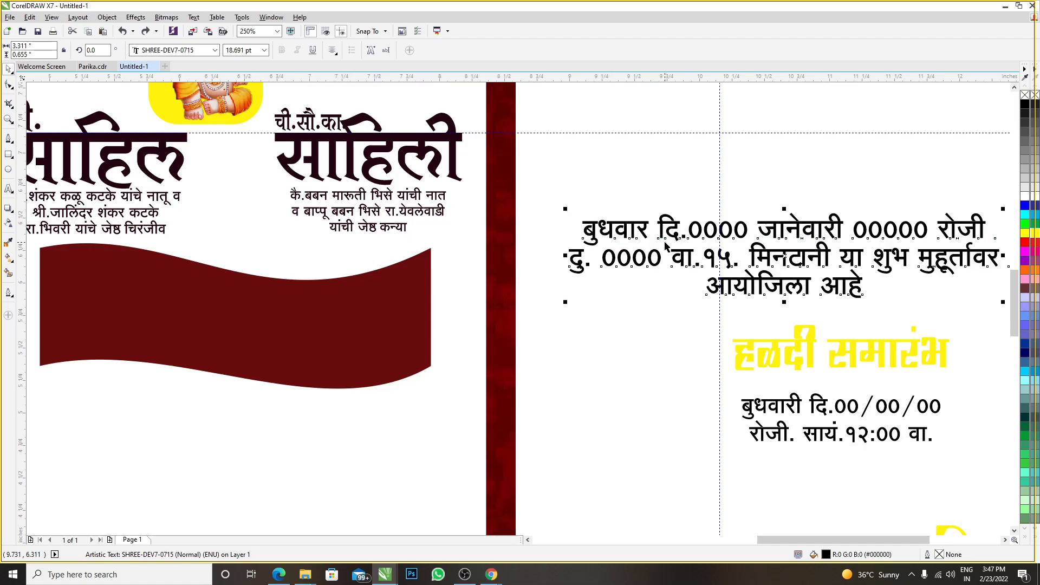
# - Move the date-and-time text onto the wavy shape and scale it down to about 15.2 pt
pyautogui.scroll(-1, 665, 242)
pyautogui.moveTo(666, 242); pyautogui.dragTo(421, 279)
pyautogui.scroll(1, 473, 288)
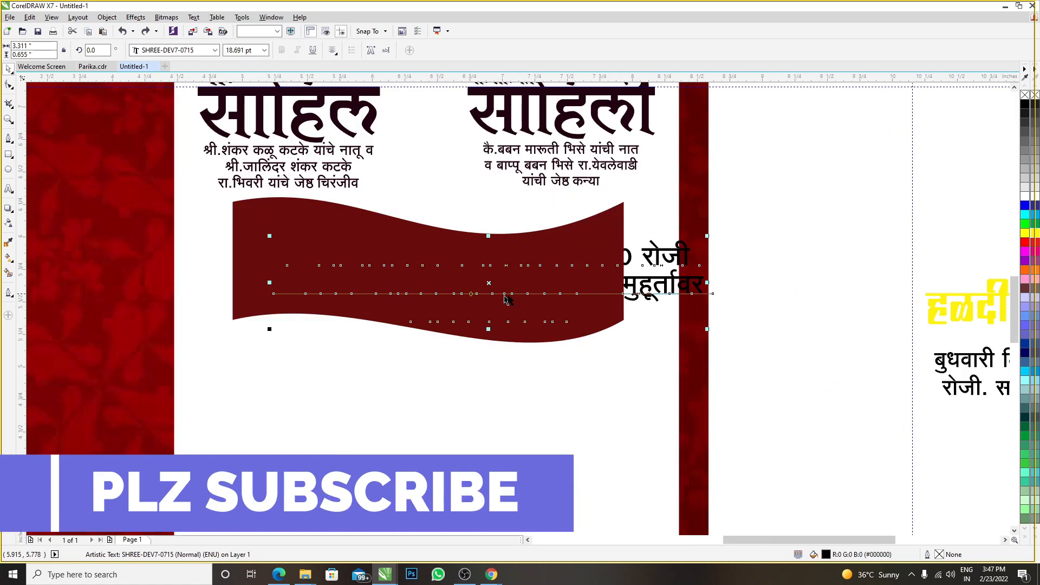
pyautogui.moveTo(707, 328); pyautogui.dragTo(627, 325)
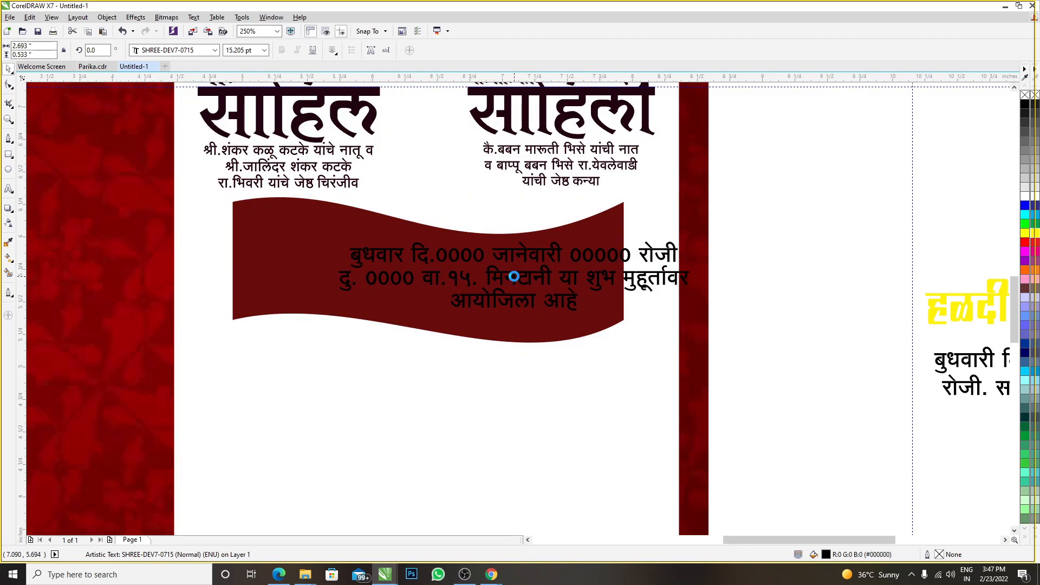
pyautogui.moveTo(448, 275); pyautogui.dragTo(514, 276)
pyautogui.scroll(2, 348, 280)
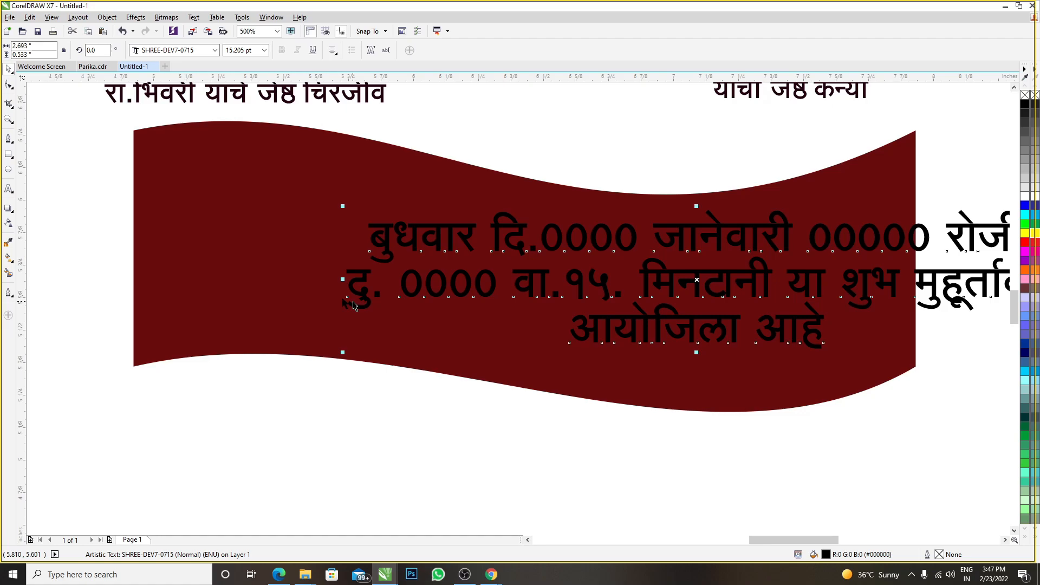
# - Centre the date-and-time text both ways on the wavy shape and raise the text slightly
pyautogui.keyDown('shift'); pyautogui.click(244, 222); pyautogui.keyUp('shift')
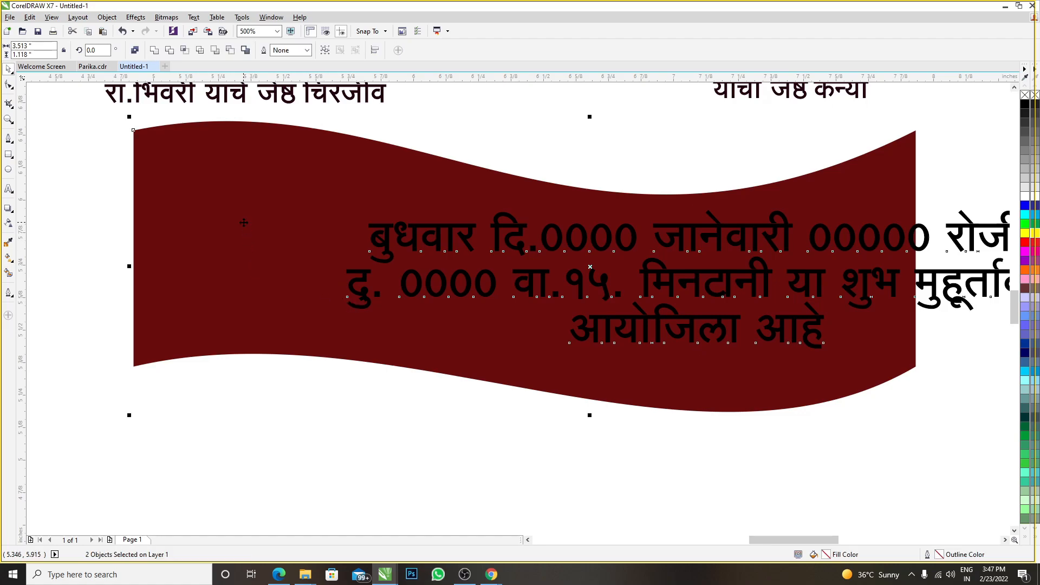
pyautogui.press('e')
pyautogui.press('c')
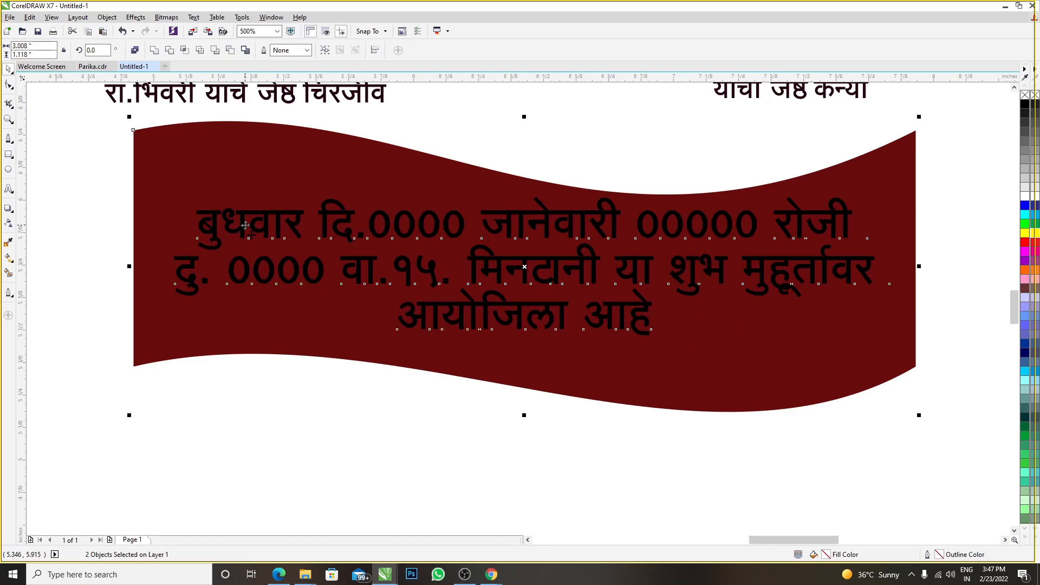
pyautogui.scroll(-2, 530, 311)
pyautogui.click(764, 275)
pyautogui.scroll(1, 533, 304)
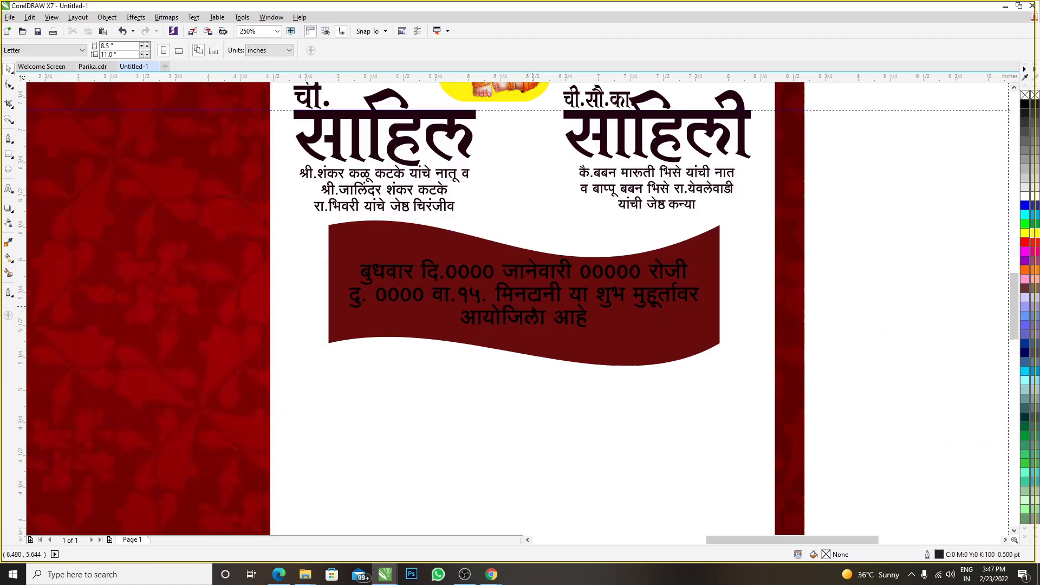
pyautogui.click(532, 302)
pyautogui.scroll(1, 535, 275)
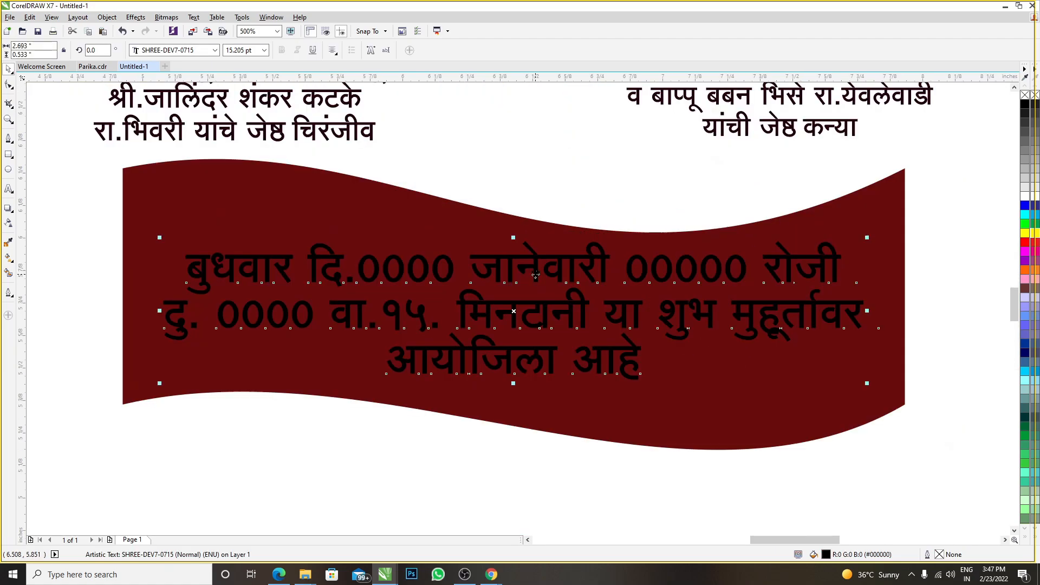
pyautogui.moveTo(535, 267); pyautogui.dragTo(535, 261)
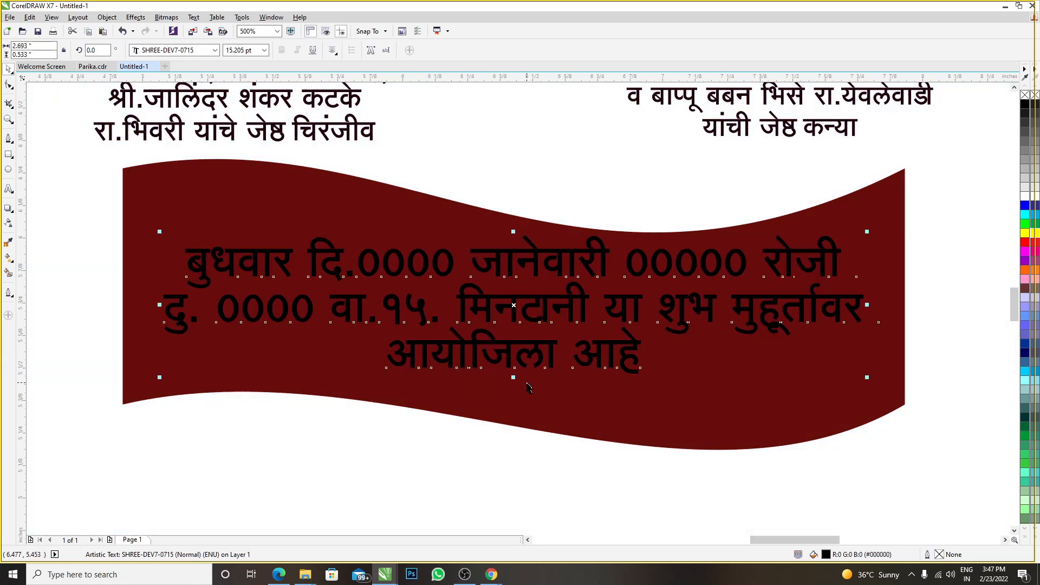
# - Raise the wavy shape's two lower corner nodes to make the banner shorter
pyautogui.click(526, 398)
pyautogui.click(9, 84)
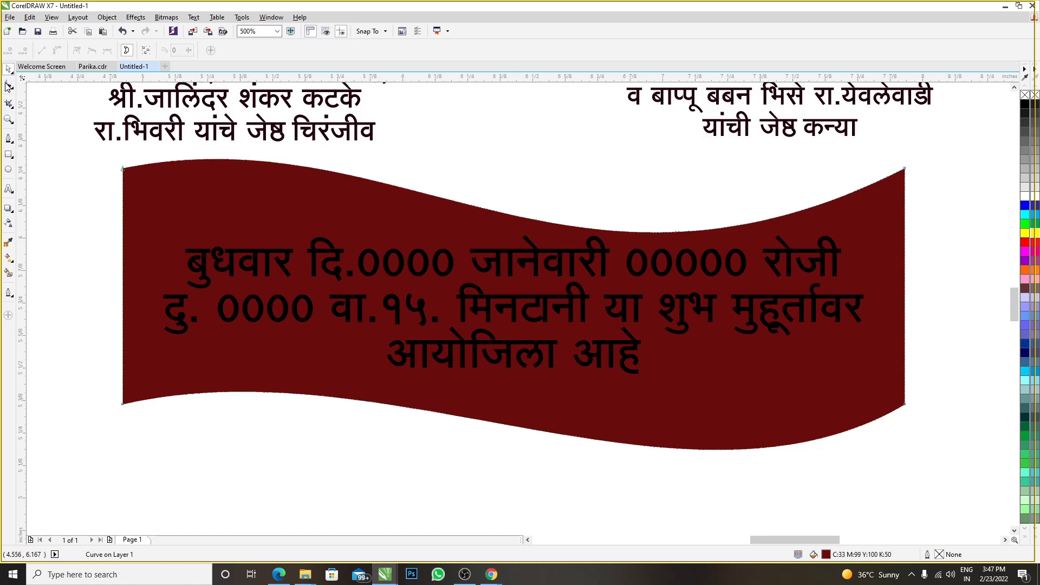
pyautogui.moveTo(91, 374); pyautogui.dragTo(127, 358)
pyautogui.moveTo(906, 406); pyautogui.dragTo(905, 350)
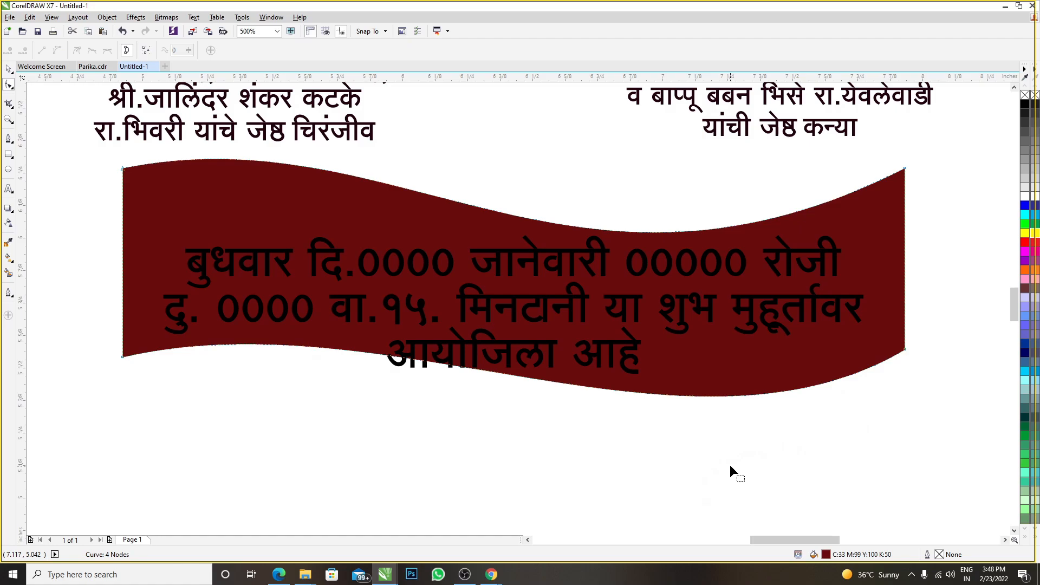
# - Refine the banner's bottom wave by lowering its lower-left node slightly and adjusting the curve handles at both ends
pyautogui.moveTo(883, 299); pyautogui.dragTo(922, 364)
pyautogui.moveTo(687, 477); pyautogui.dragTo(681, 503)
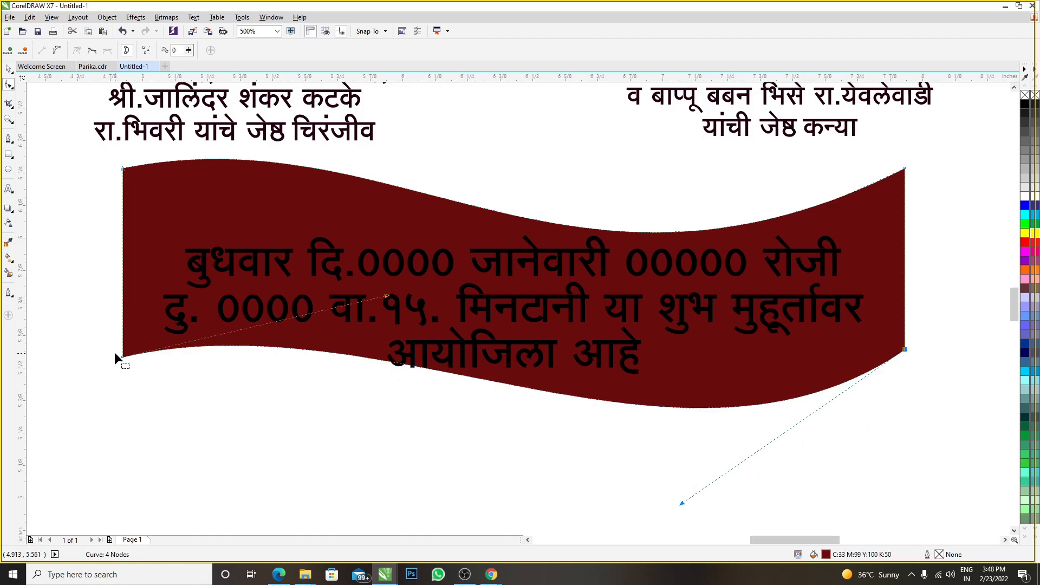
pyautogui.moveTo(122, 356); pyautogui.dragTo(120, 366)
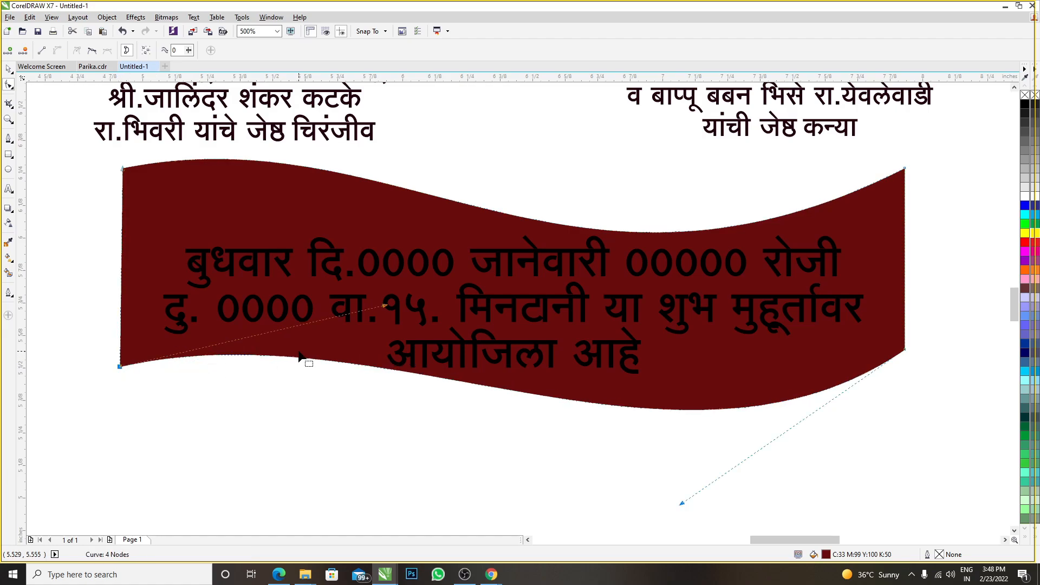
pyautogui.moveTo(385, 307); pyautogui.dragTo(359, 302)
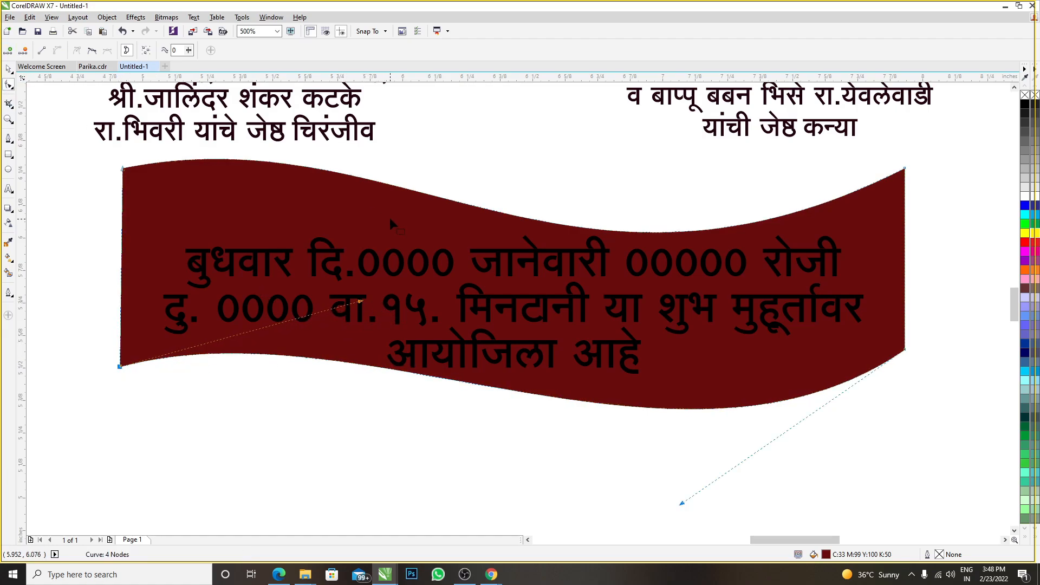
pyautogui.click(8, 68)
# - Fill the date-and-time text on the banner with yellow (#FFFF00)
pyautogui.scroll(-2, 415, 314)
pyautogui.scroll(1, 417, 304)
pyautogui.click(397, 406)
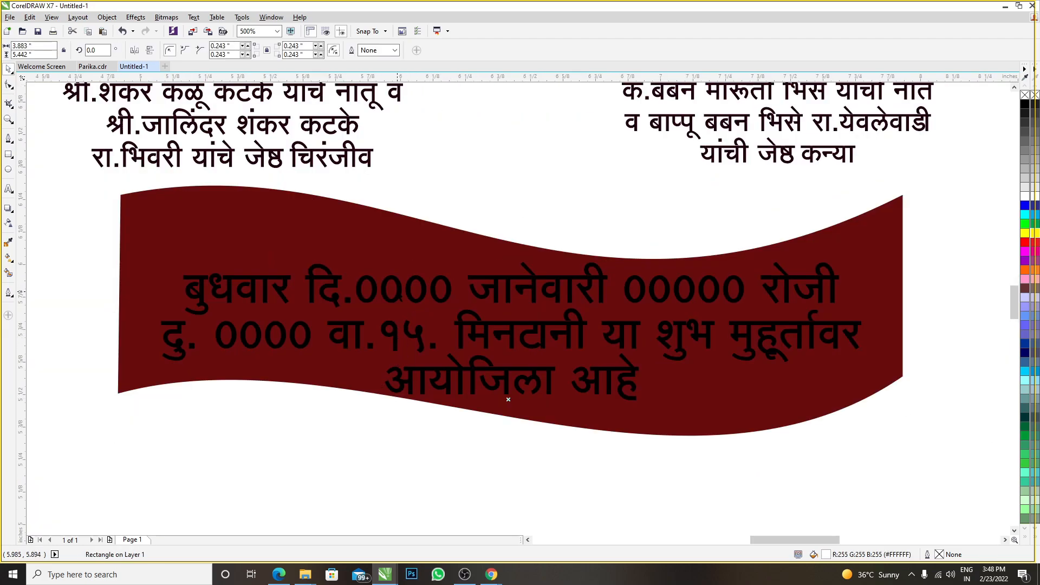
pyautogui.scroll(2, 419, 290)
pyautogui.click(436, 292)
pyautogui.scroll(-2, 436, 293)
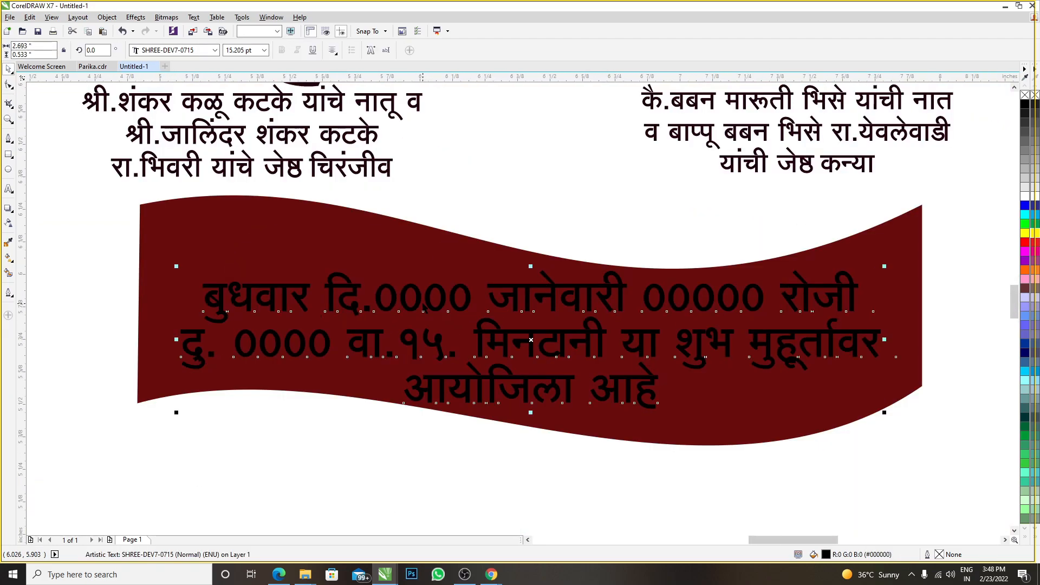
pyautogui.click(1025, 234)
pyautogui.scroll(-2, 442, 300)
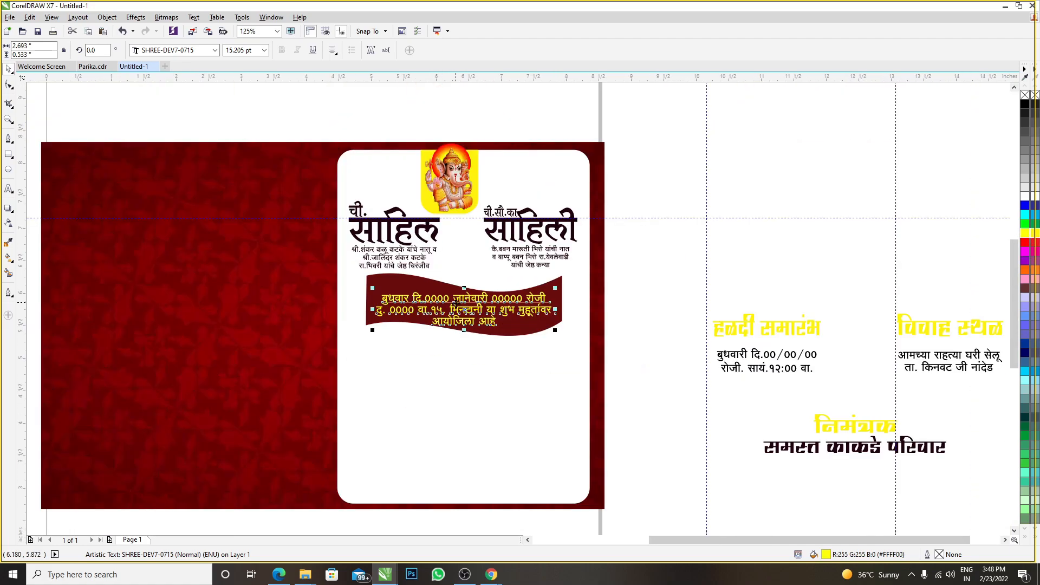
pyautogui.click(658, 285)
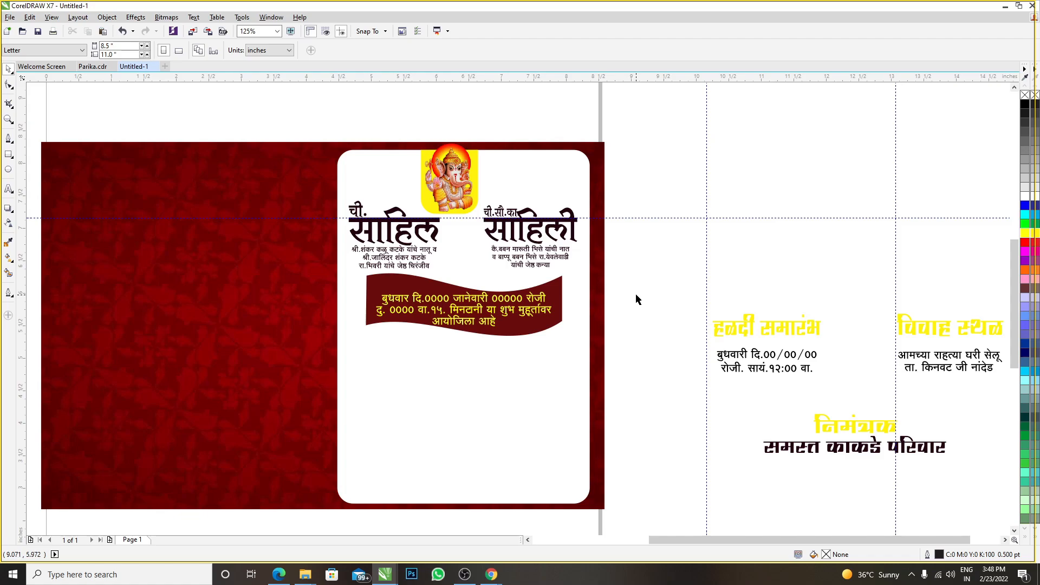
# - Draw a rectangle about 1.475 by 0.325 inches on the white panel, below the left part of the wavy banner
pyautogui.scroll(-1, 547, 347)
pyautogui.scroll(1, 507, 380)
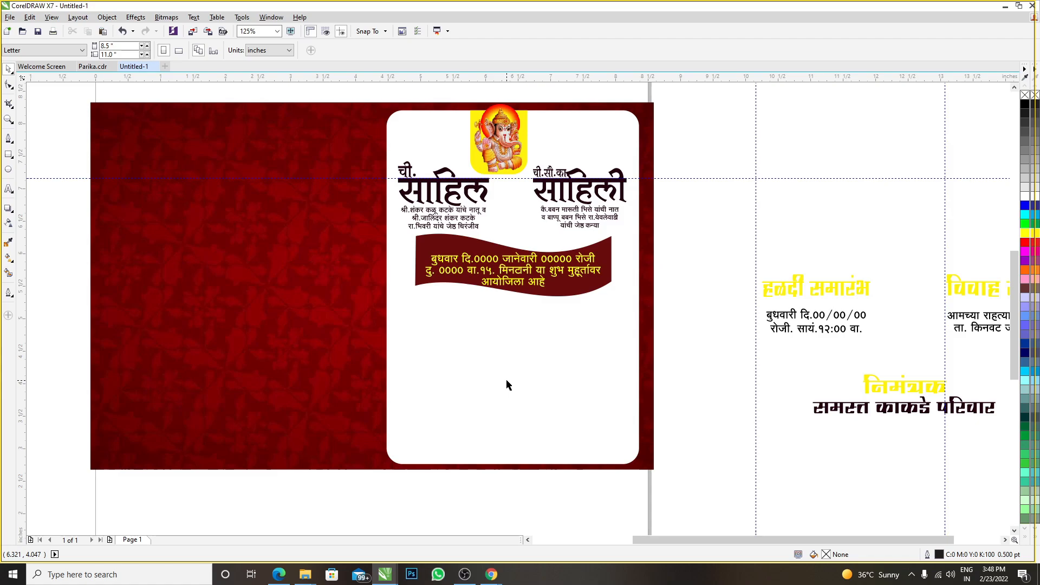
pyautogui.scroll(-1, 448, 349)
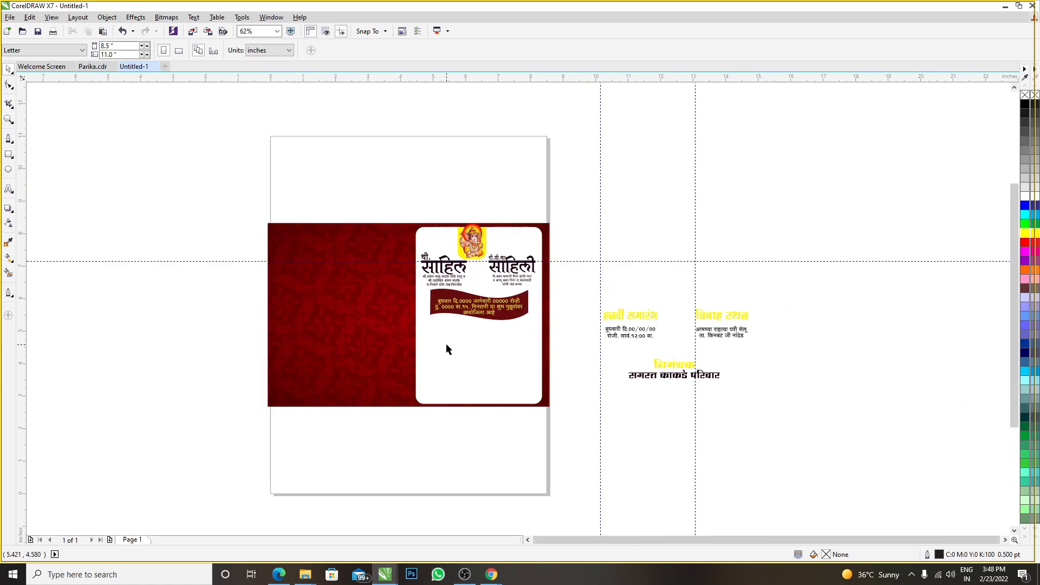
pyautogui.scroll(1, 452, 353)
pyautogui.click(452, 350)
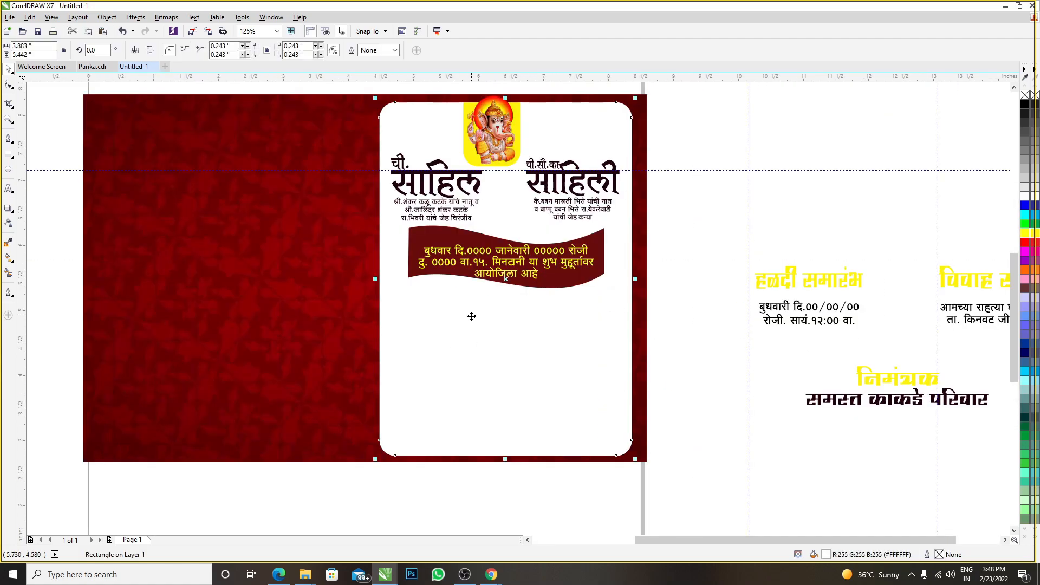
pyautogui.click(9, 154)
pyautogui.scroll(-1, 415, 306)
pyautogui.scroll(1, 422, 308)
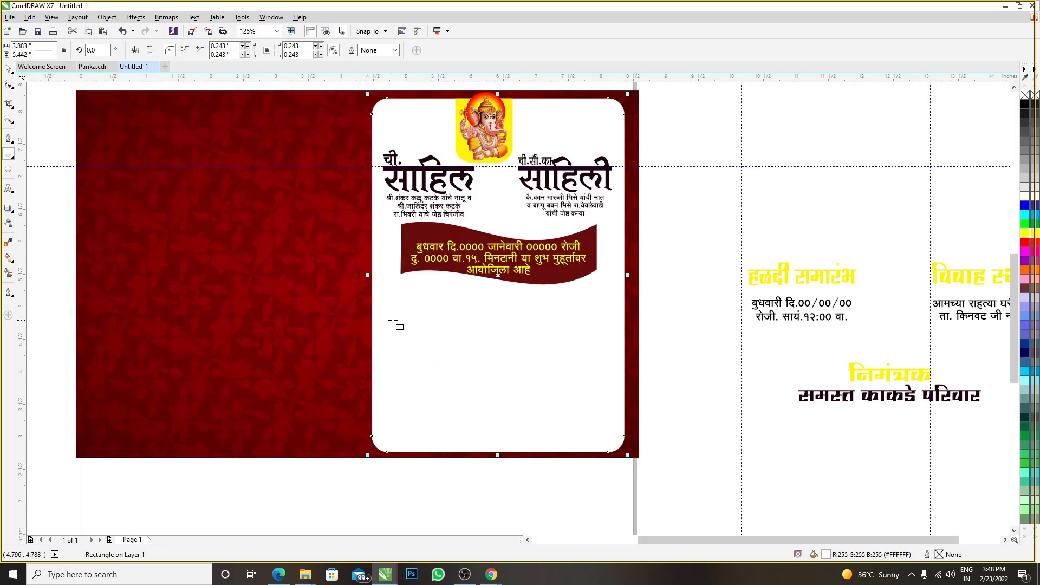
pyautogui.moveTo(392, 305); pyautogui.dragTo(489, 327)
# - Round the rectangle's corners fully into a pill shape and reduce its height to about 0.28 inches
pyautogui.scroll(2, 440, 311)
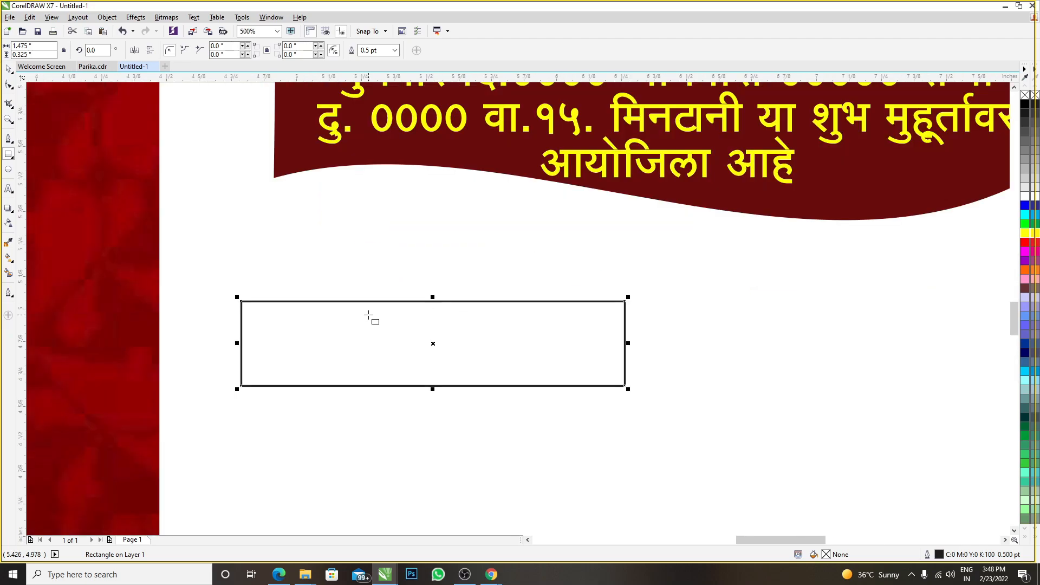
pyautogui.click(7, 85)
pyautogui.moveTo(243, 302); pyautogui.dragTo(356, 370)
pyautogui.click(8, 69)
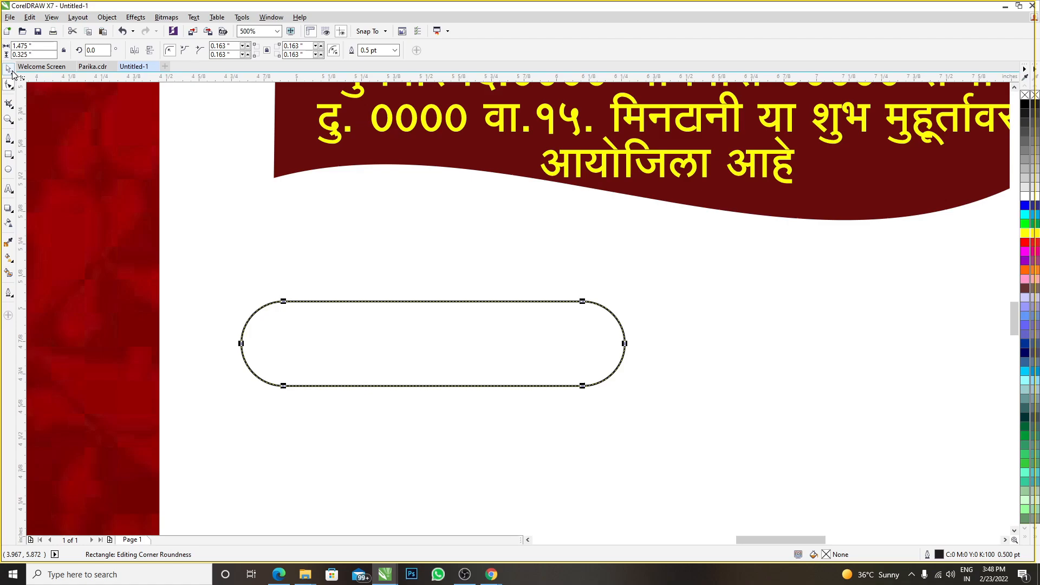
pyautogui.scroll(1, 416, 304)
pyautogui.moveTo(448, 293); pyautogui.dragTo(448, 318)
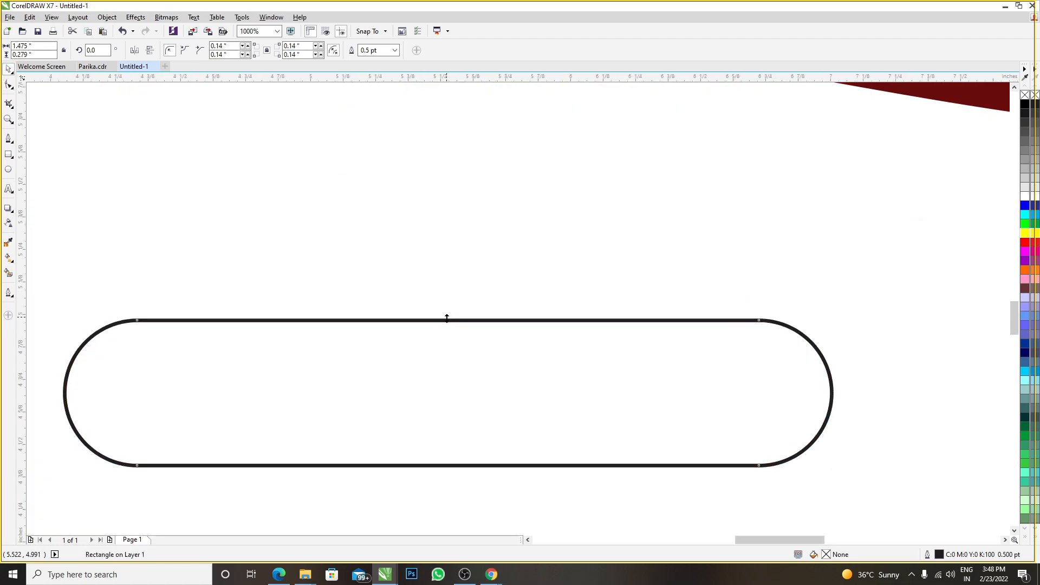
# - Narrow the pill shape below the banner to about 1.41 inches wide
pyautogui.scroll(-1, 448, 318)
pyautogui.moveTo(643, 355); pyautogui.dragTo(635, 355)
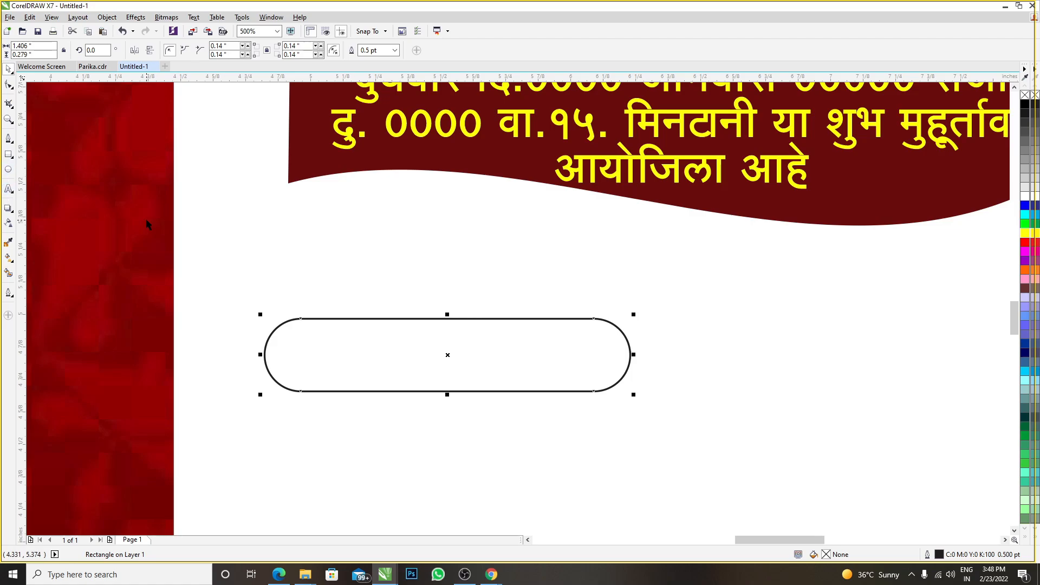
# - Draw a rectangle about 1.335 by 0.279 inches between the banner and the pill, and round its corners to about 0.088 inches
pyautogui.click(8, 154)
pyautogui.moveTo(279, 232)
pyautogui.mouseDown()
pyautogui.moveTo(585, 304)
pyautogui.moveTo(625, 304)
pyautogui.mouseUp()
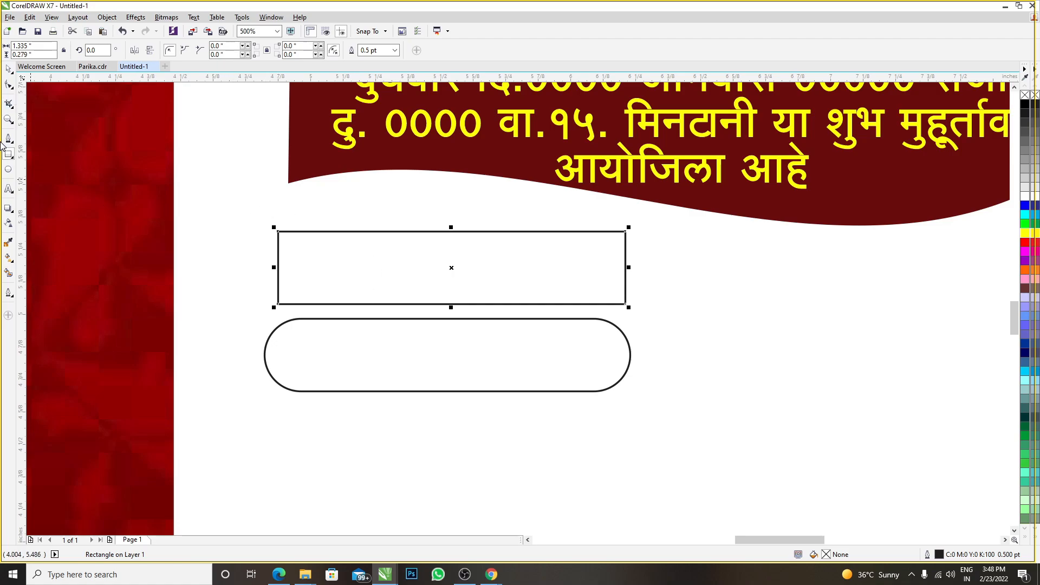
pyautogui.click(9, 84)
pyautogui.moveTo(278, 232); pyautogui.dragTo(293, 254)
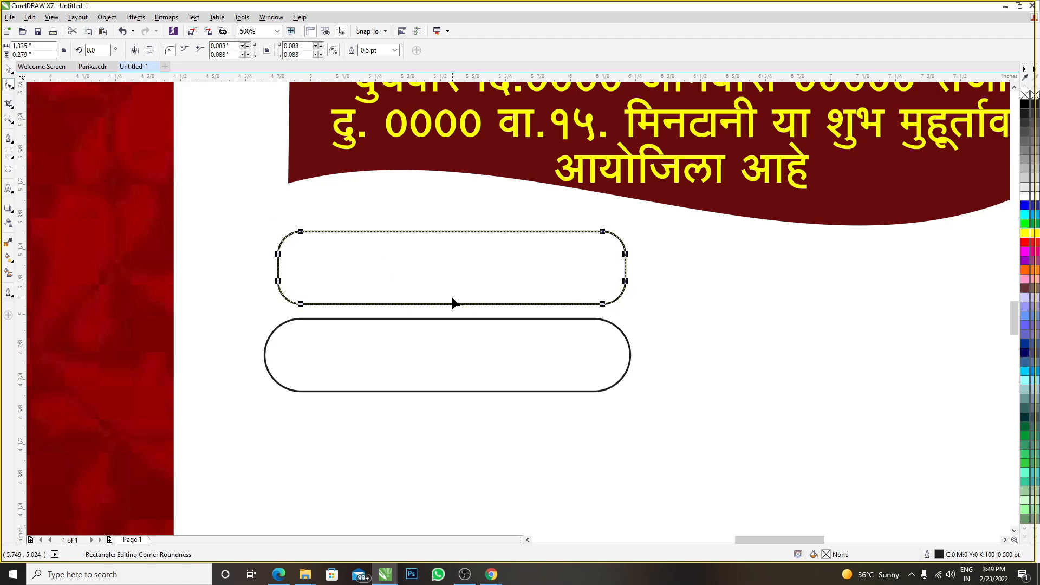
pyautogui.click(9, 69)
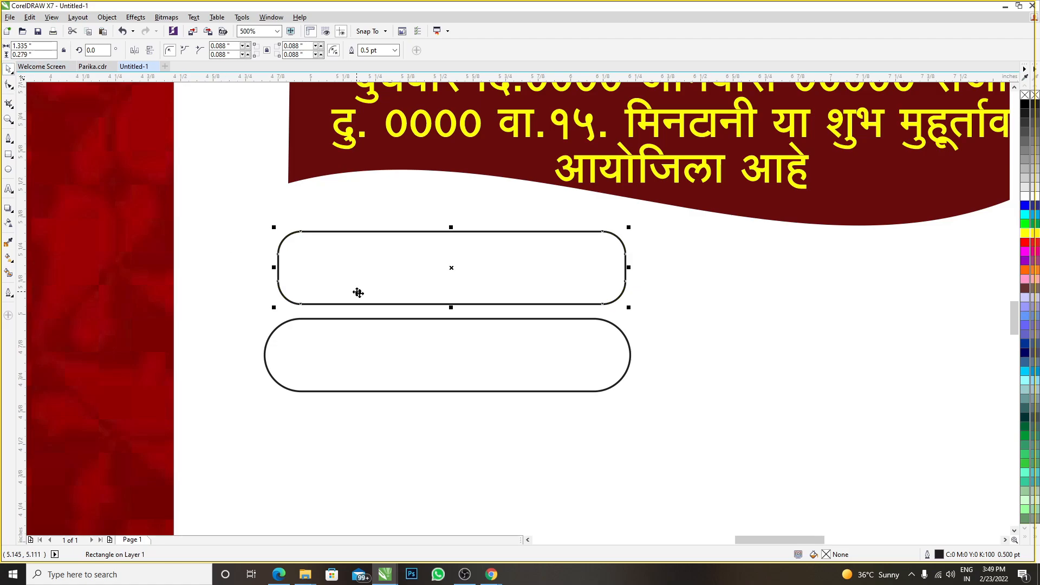
# - Delete the old pill shape and increase the remaining rectangle's corner radius to about 0.115 inches
pyautogui.click(384, 349)
pyautogui.press('Delete')
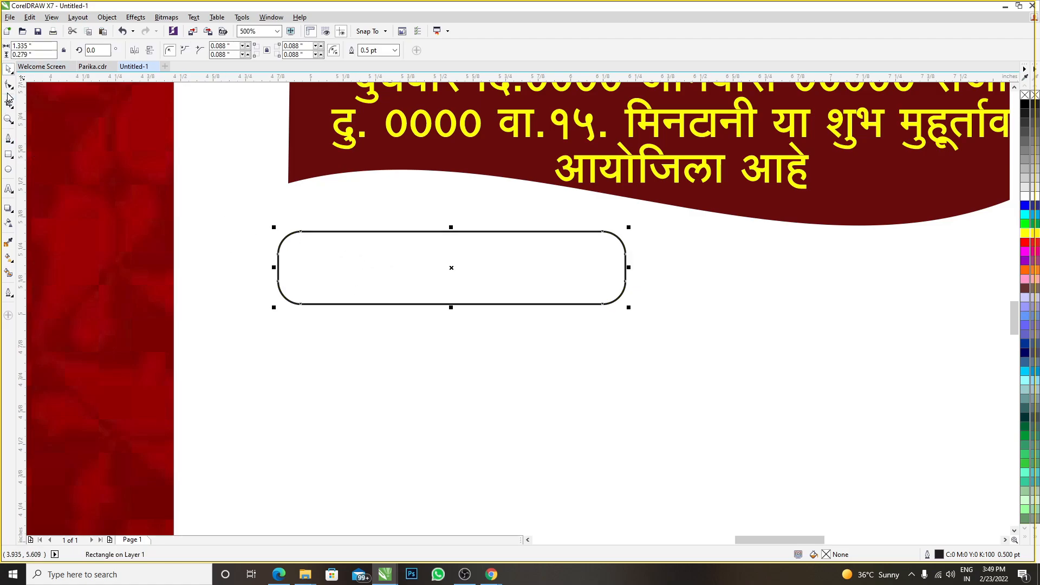
pyautogui.click(8, 85)
pyautogui.moveTo(279, 253); pyautogui.dragTo(279, 264)
pyautogui.click(8, 69)
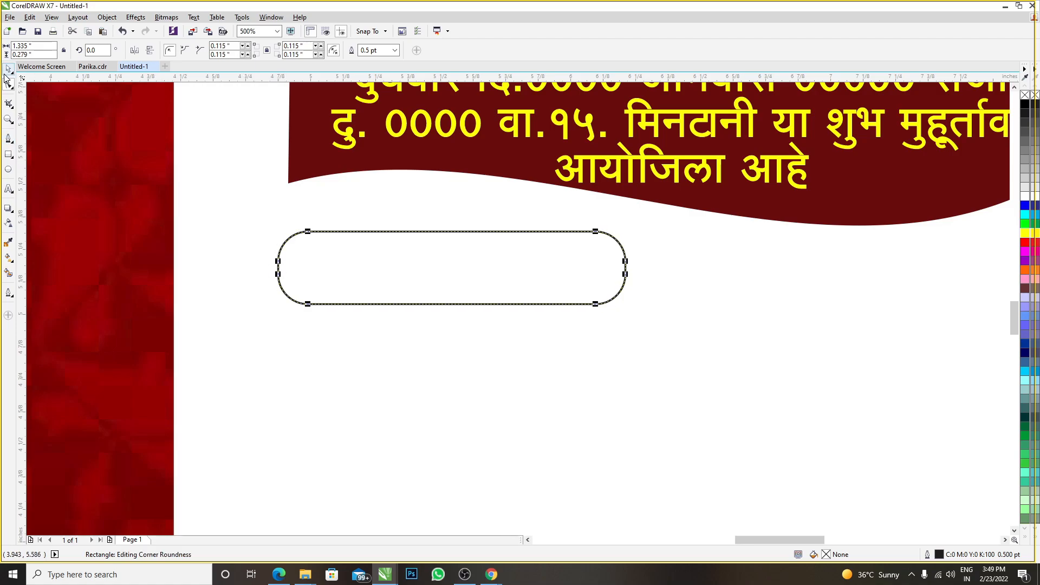
# - Move the rounded rectangle down to the lower-left area of the white panel, near the panel's left edge
pyautogui.scroll(-2, 409, 295)
pyautogui.moveTo(447, 296); pyautogui.dragTo(446, 352)
pyautogui.scroll(-2, 445, 352)
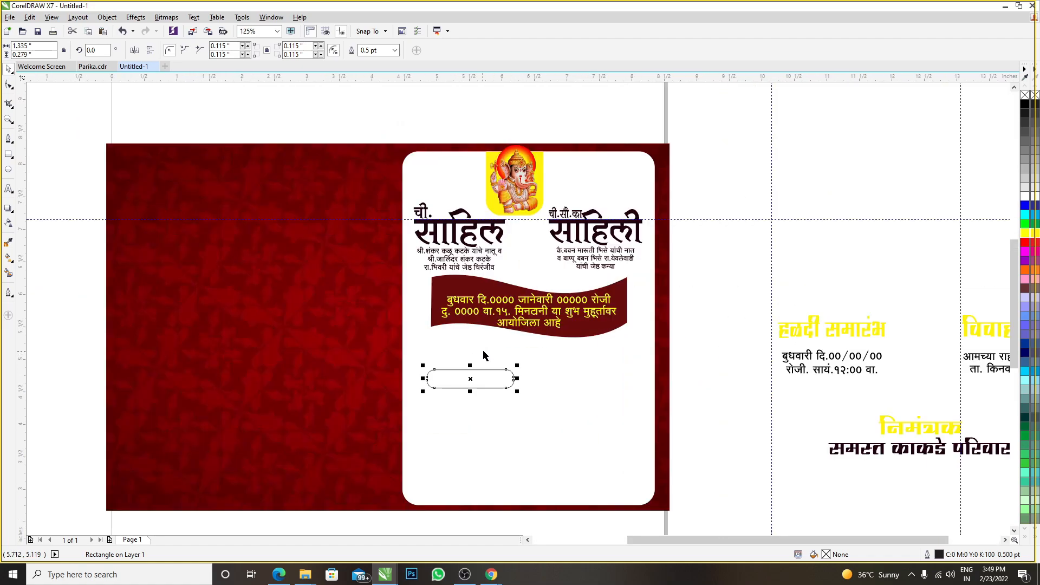
pyautogui.scroll(2, 466, 346)
pyautogui.moveTo(438, 351); pyautogui.dragTo(390, 422)
pyautogui.scroll(-1, 399, 366)
pyautogui.scroll(2, 416, 407)
pyautogui.moveTo(426, 353); pyautogui.dragTo(464, 342)
pyautogui.scroll(-1, 408, 351)
pyautogui.hotkey('ctrl', 'z')
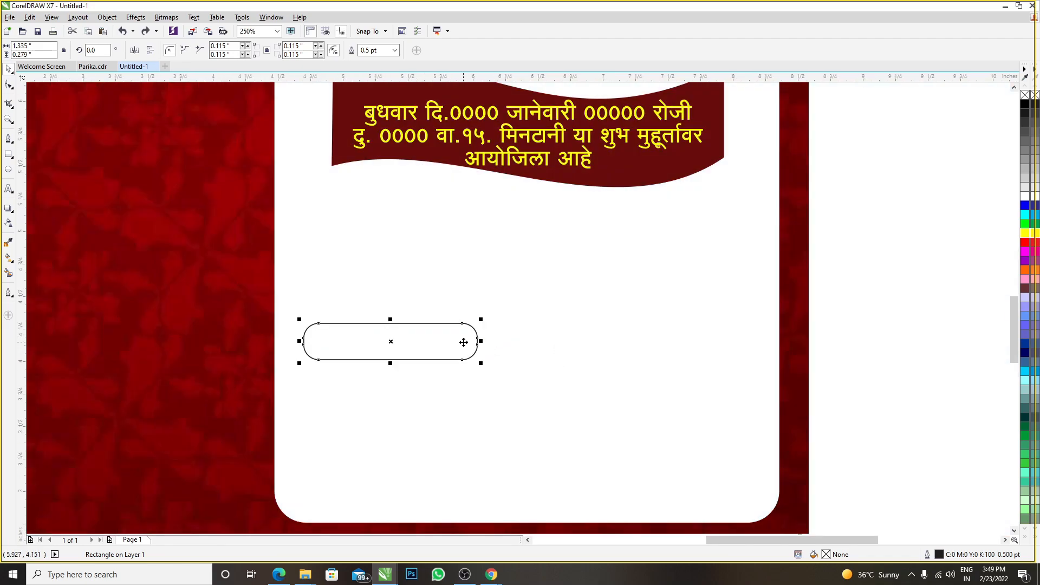
# - Duplicate the rounded rectangle level with the original onto the panel's right side, and centre the pair horizontally on the white panel
pyautogui.click(460, 344)
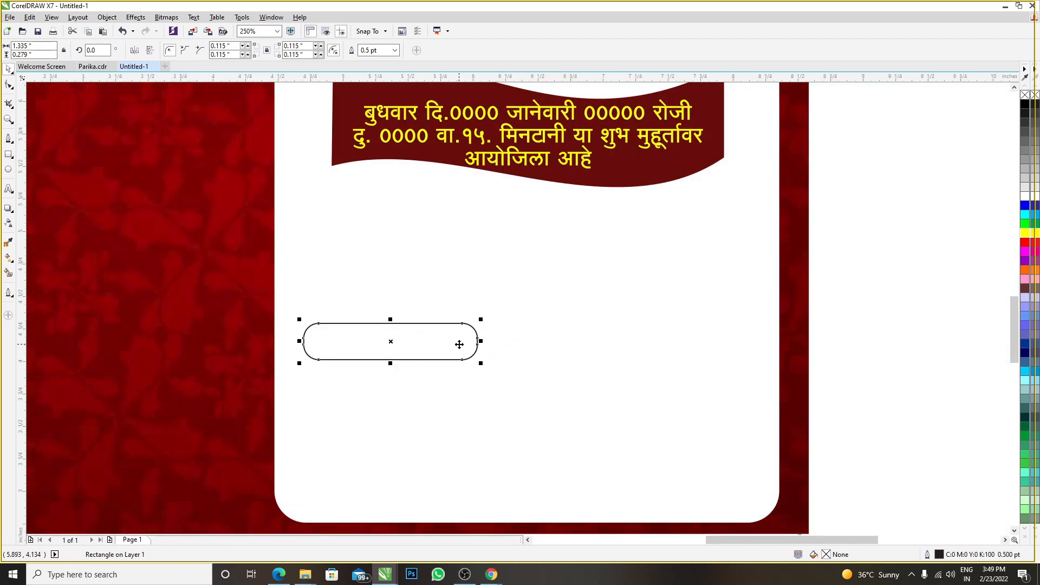
pyautogui.moveTo(458, 342); pyautogui.dragTo(721, 343)
pyautogui.keyDown('shift'); pyautogui.click(463, 335); pyautogui.keyUp('shift')
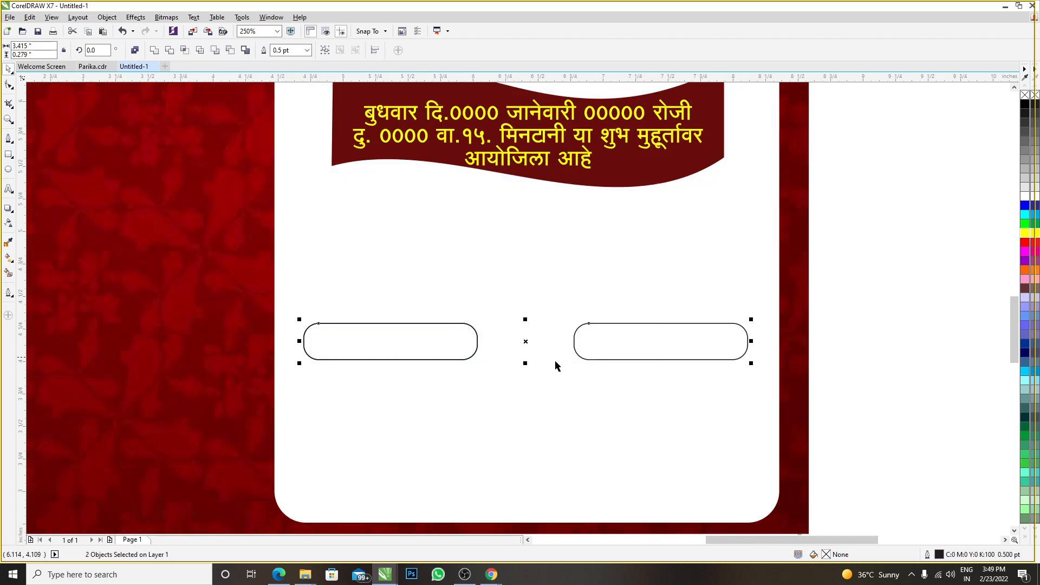
pyautogui.hotkey('ctrl', 'g')
pyautogui.hotkey('ctrl', 'u')
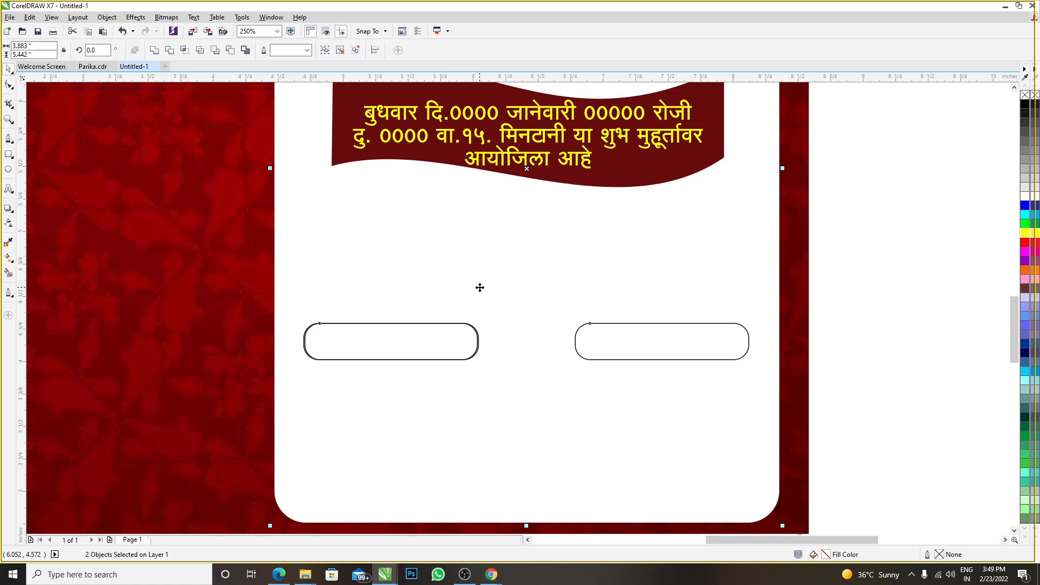
pyautogui.hotkey('ctrl', 'g')
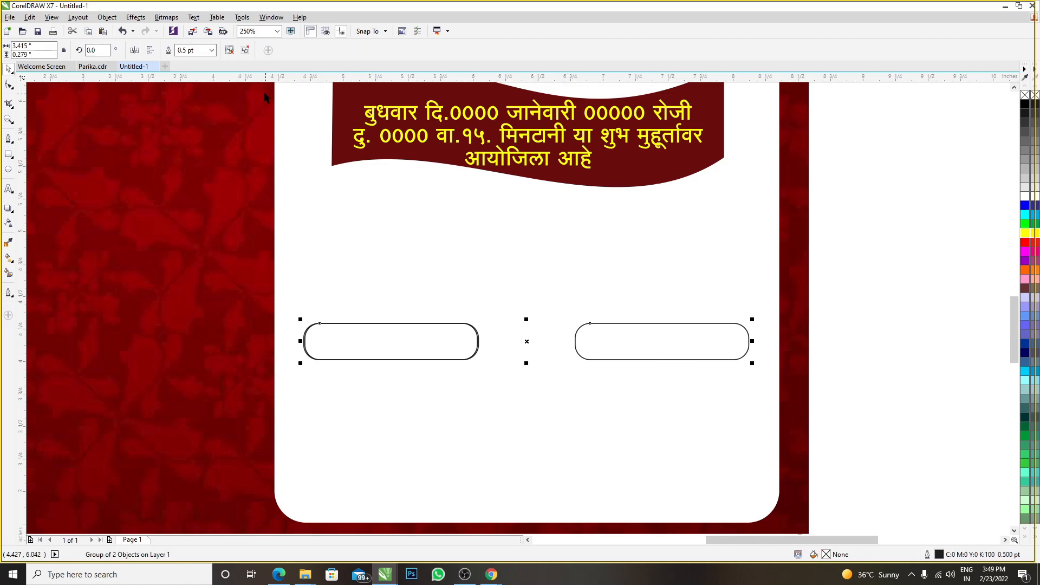
pyautogui.hotkey('ctrl', 'u')
# - Delete the stray duplicate outline overlapping the left rounded rectangle
pyautogui.click(107, 17)
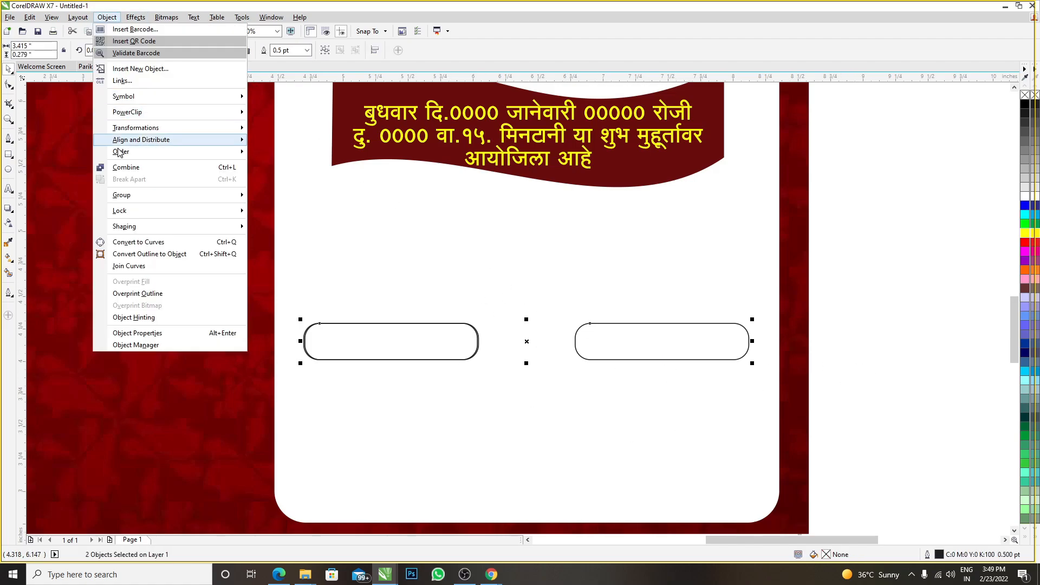
pyautogui.click(879, 302)
pyautogui.moveTo(944, 301); pyautogui.dragTo(211, 403)
pyautogui.click(878, 296)
pyautogui.scroll(10, 304, 339)
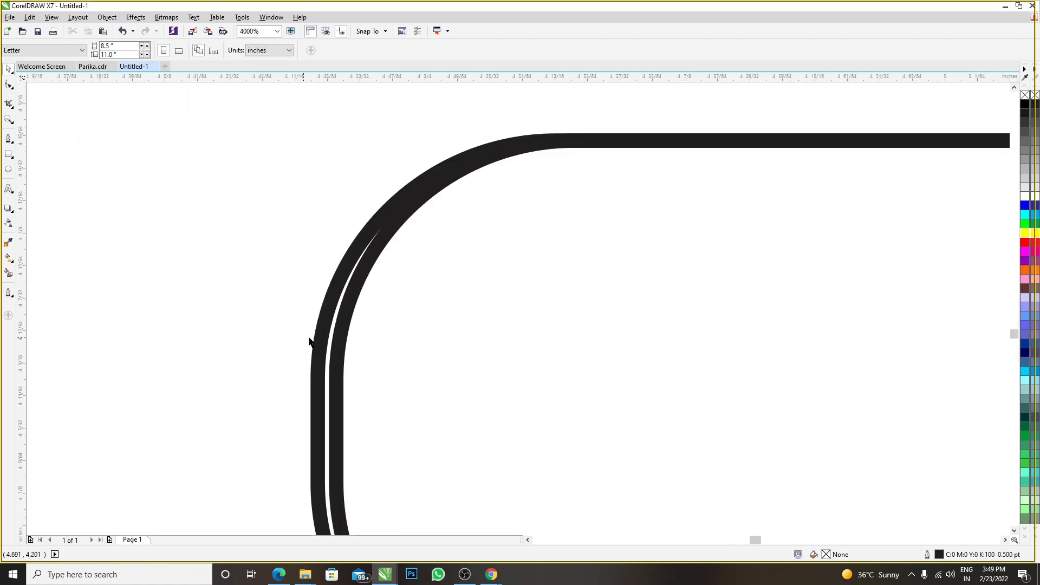
pyautogui.click(352, 279)
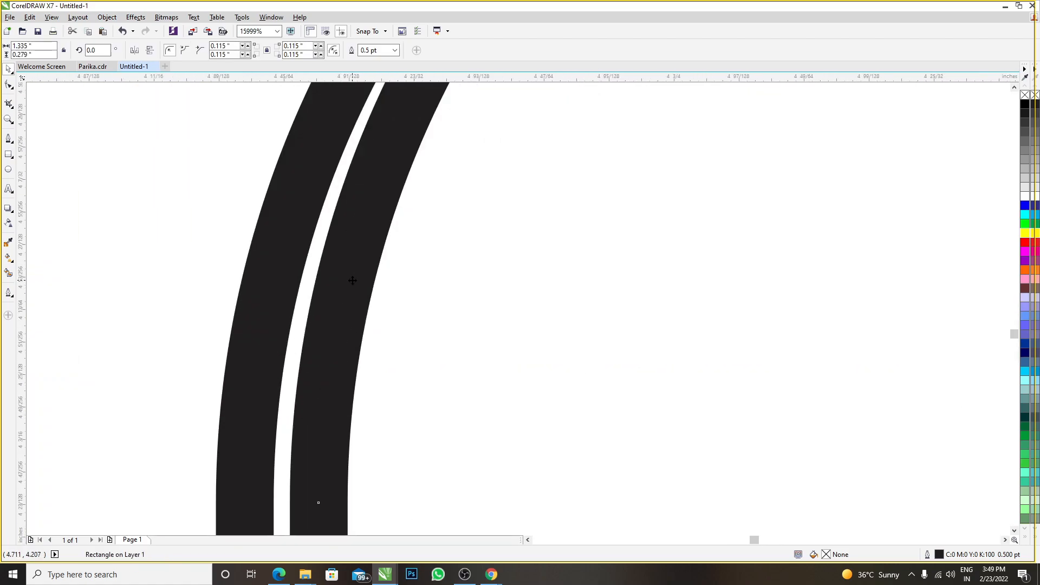
pyautogui.press('Delete')
pyautogui.scroll(-2, 345, 293)
pyautogui.scroll(-12, 346, 298)
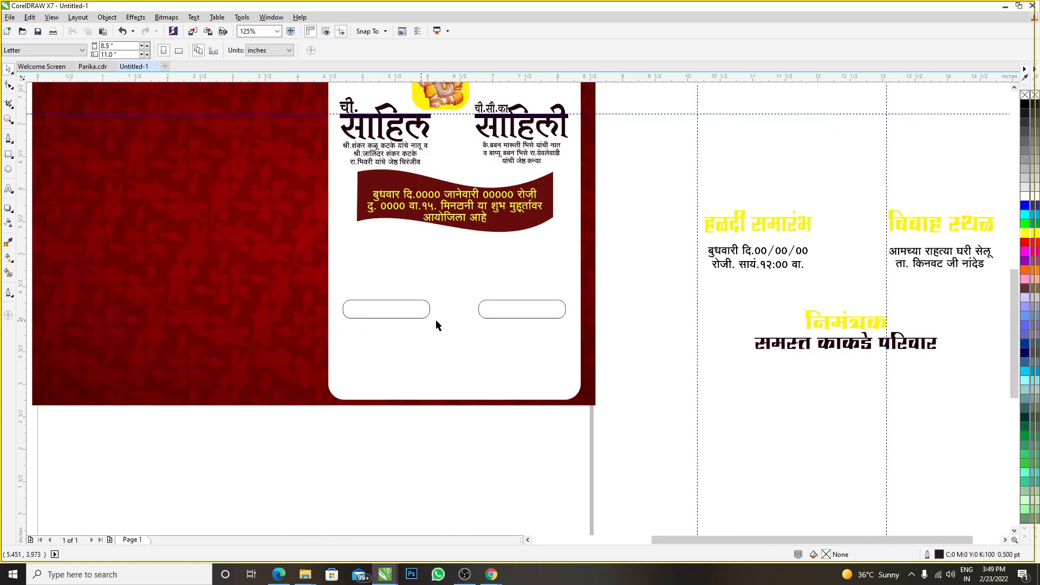
# - Fill both rounded rectangles with the dark red sampled from the wavy banner
pyautogui.scroll(2, 433, 320)
pyautogui.click(435, 308)
pyautogui.keyDown('shift'); pyautogui.click(573, 309); pyautogui.keyUp('shift')
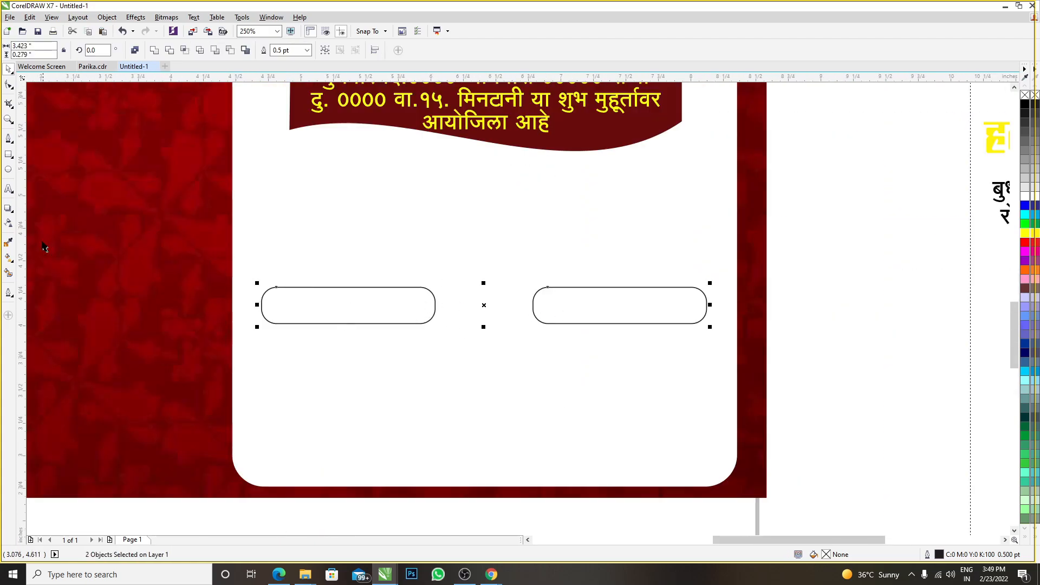
pyautogui.click(8, 242)
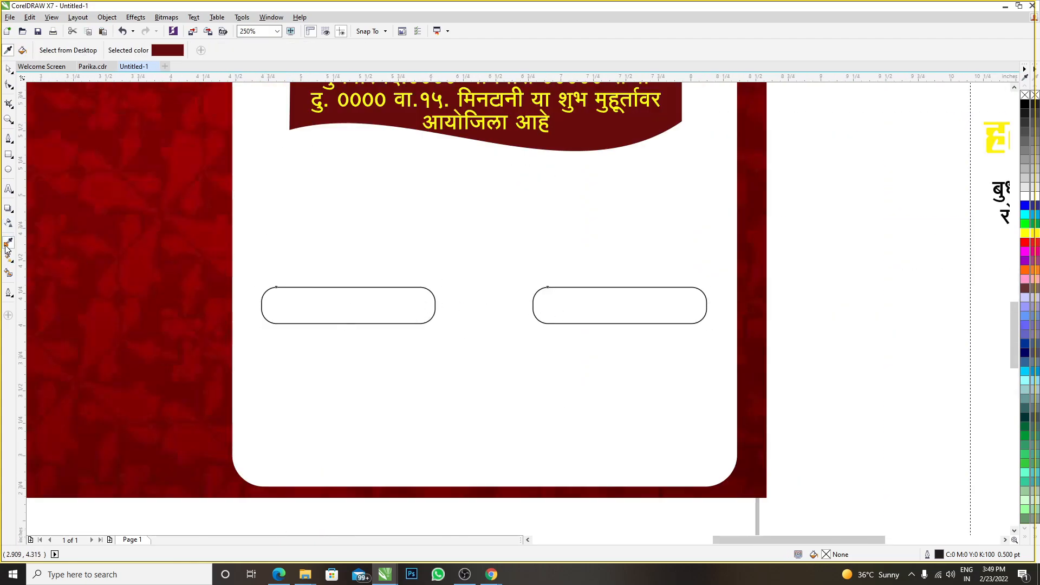
pyautogui.click(307, 129)
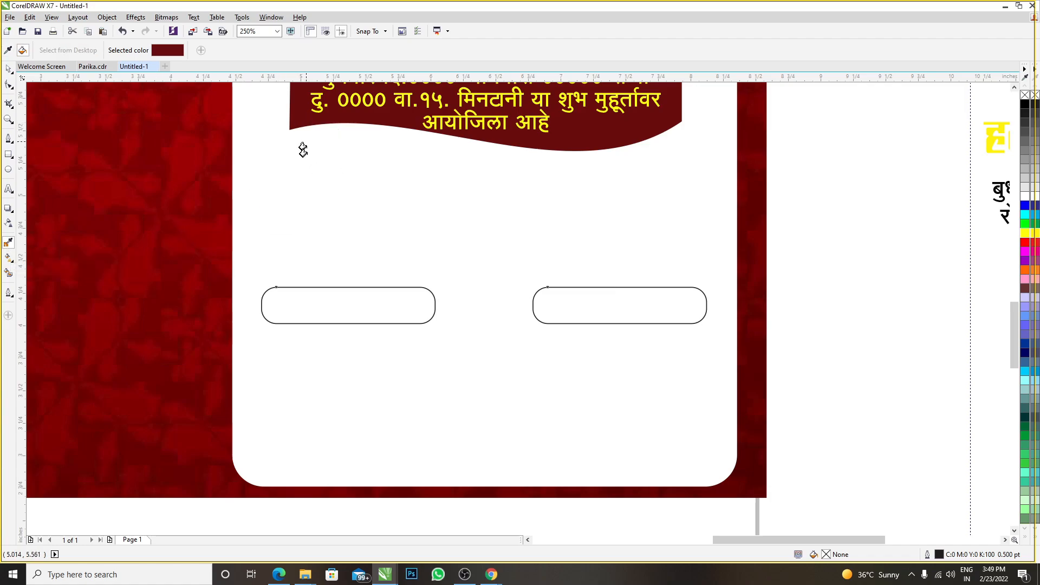
pyautogui.click(321, 301)
pyautogui.click(581, 308)
# - Set the outline width of both dark red rounded rectangles to None
pyautogui.click(8, 69)
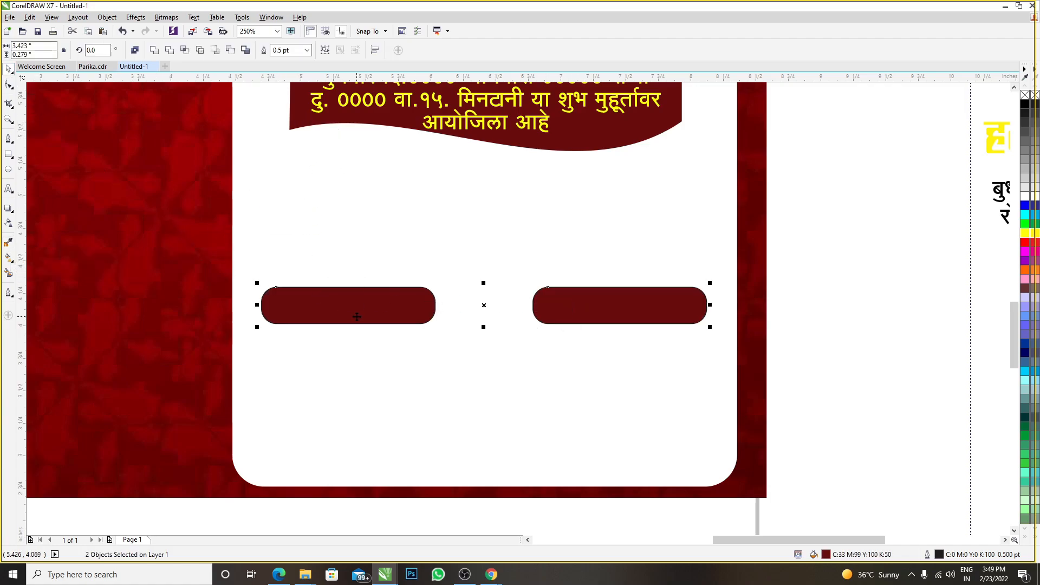
pyautogui.click(307, 50)
pyautogui.click(280, 61)
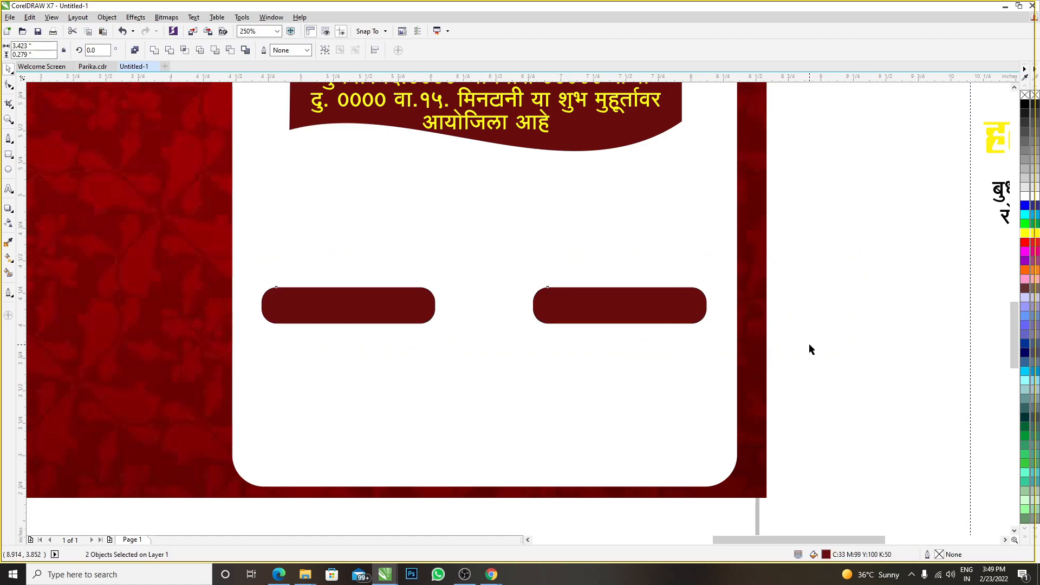
pyautogui.click(628, 301)
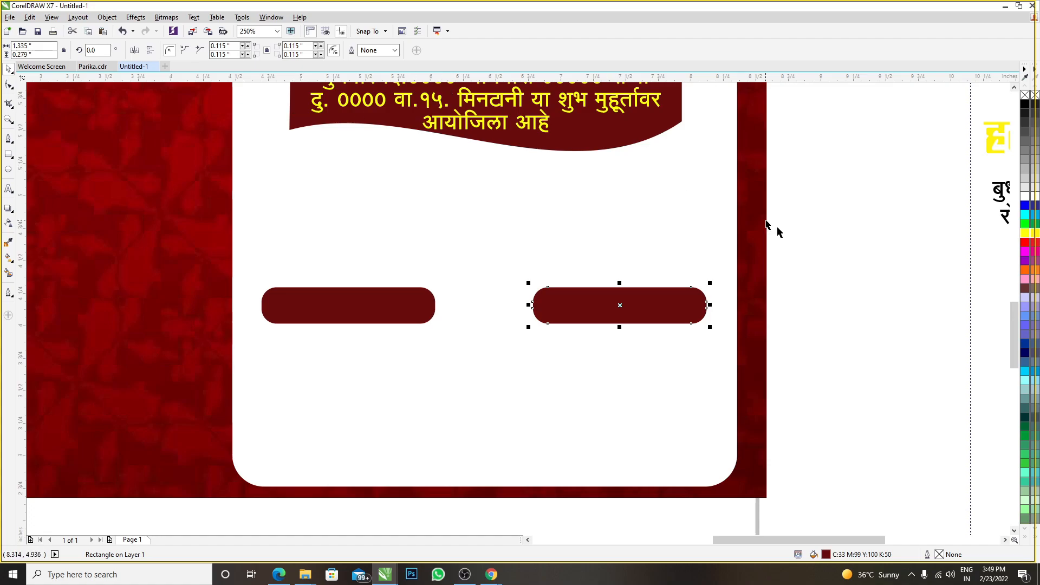
pyautogui.moveTo(833, 272); pyautogui.dragTo(162, 358)
pyautogui.scroll(-4, 486, 255)
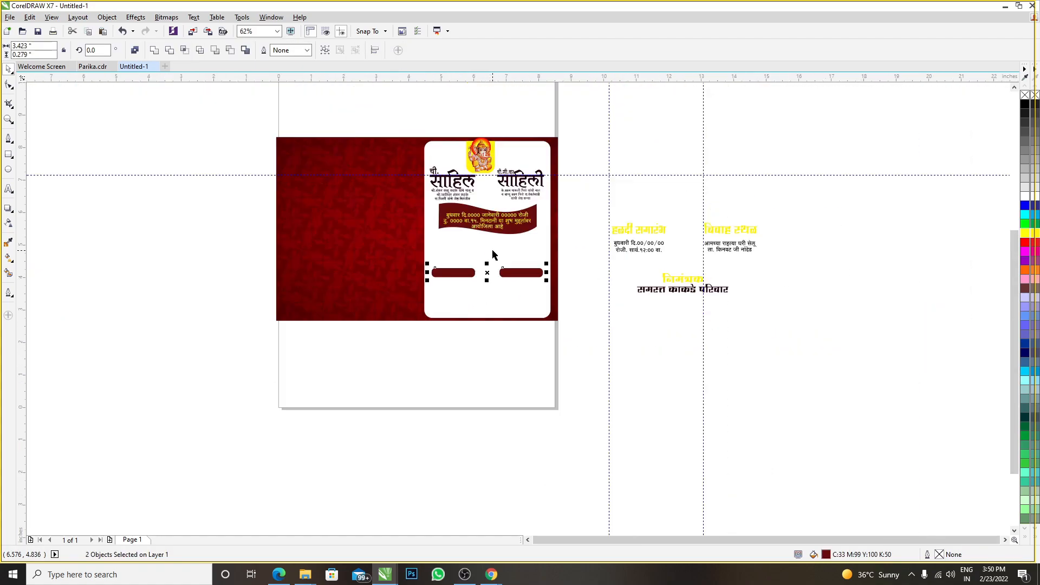
pyautogui.scroll(2, 512, 274)
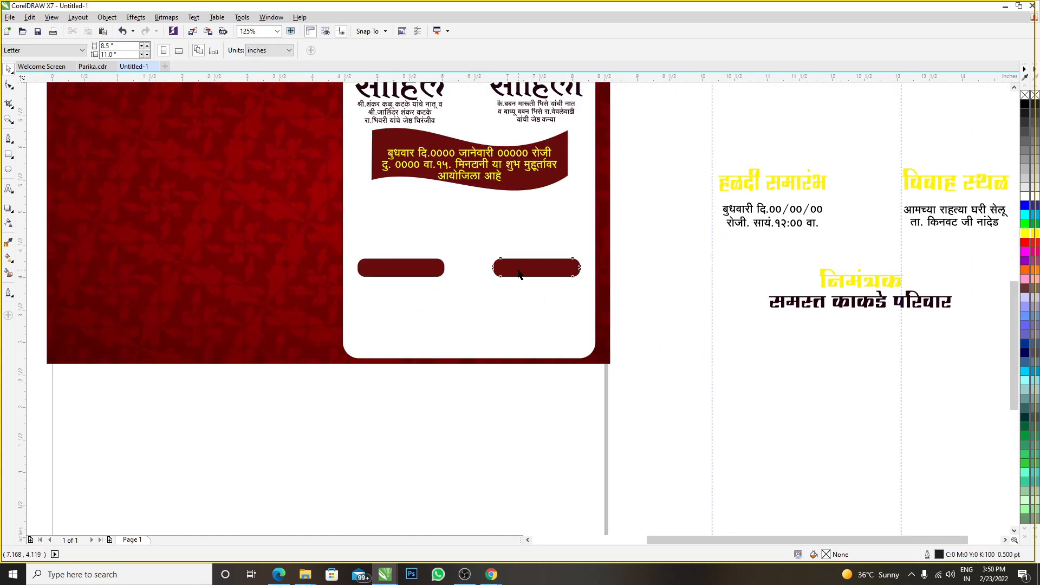
pyautogui.click(651, 277)
pyautogui.scroll(1, 446, 275)
pyautogui.scroll(-1, 445, 274)
pyautogui.scroll(1, 441, 272)
pyautogui.scroll(-1, 441, 273)
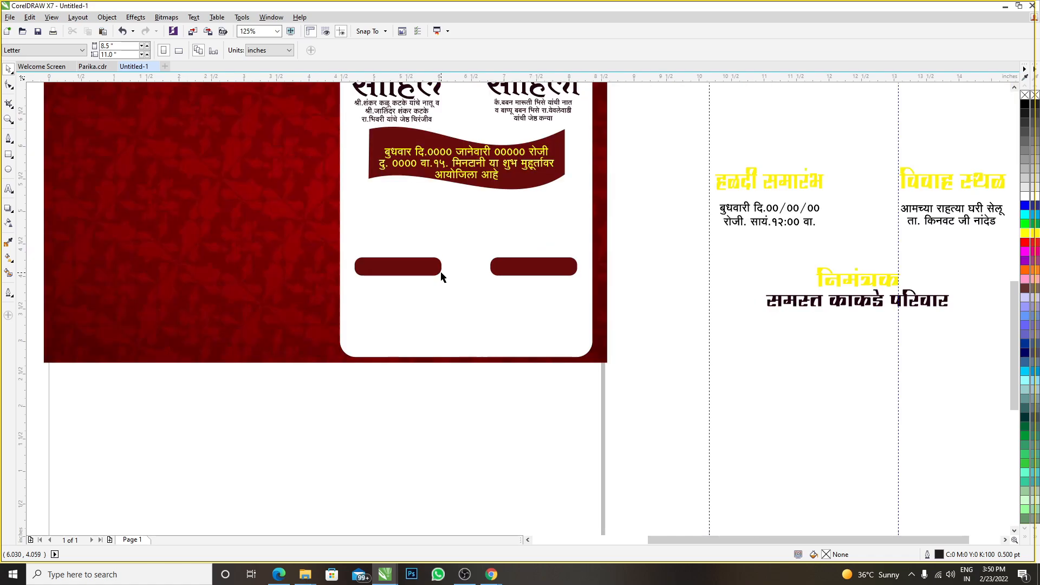
pyautogui.scroll(-2, 447, 279)
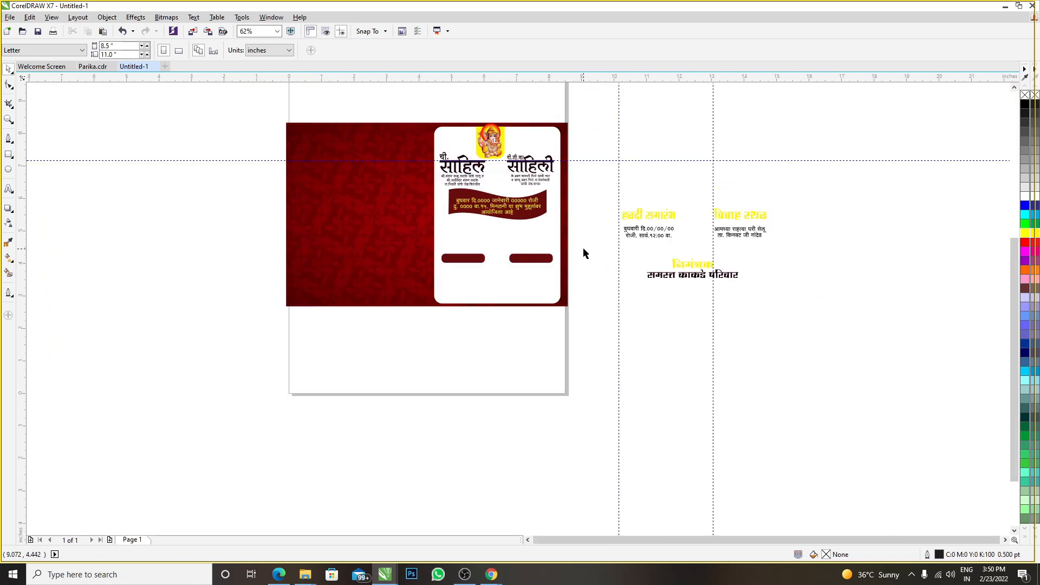
# - Try moving the two yellow headings, हळदी समारंभ and विवाह स्थळ, to the blank page area below the card
pyautogui.scroll(2, 583, 247)
pyautogui.moveTo(542, 190); pyautogui.dragTo(878, 243)
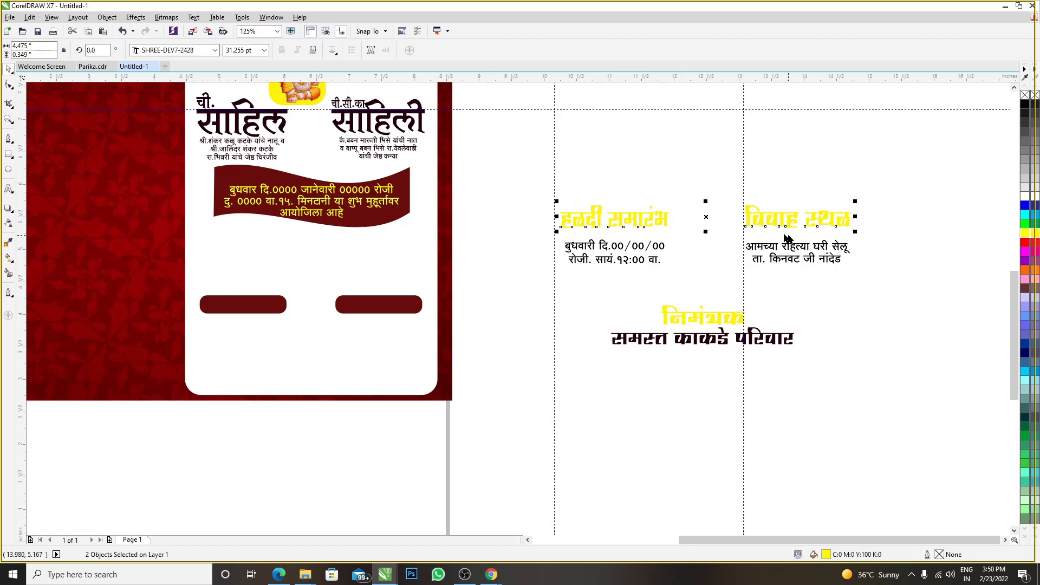
pyautogui.scroll(-2, 753, 221)
pyautogui.moveTo(746, 223); pyautogui.dragTo(562, 347)
pyautogui.scroll(2, 546, 347)
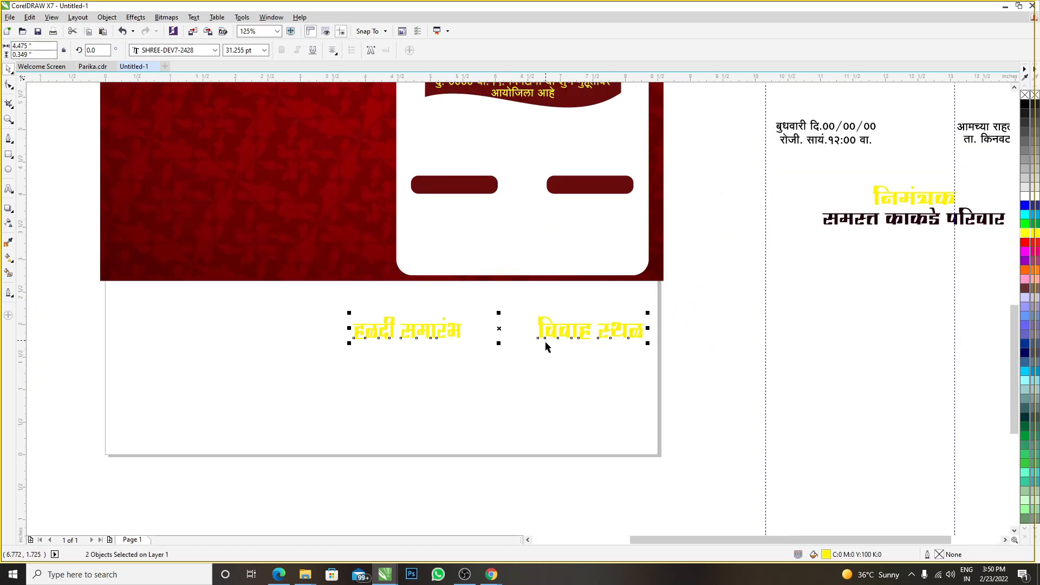
pyautogui.click(473, 369)
pyautogui.hotkey('ctrl', 'z')
pyautogui.scroll(-1, 379, 315)
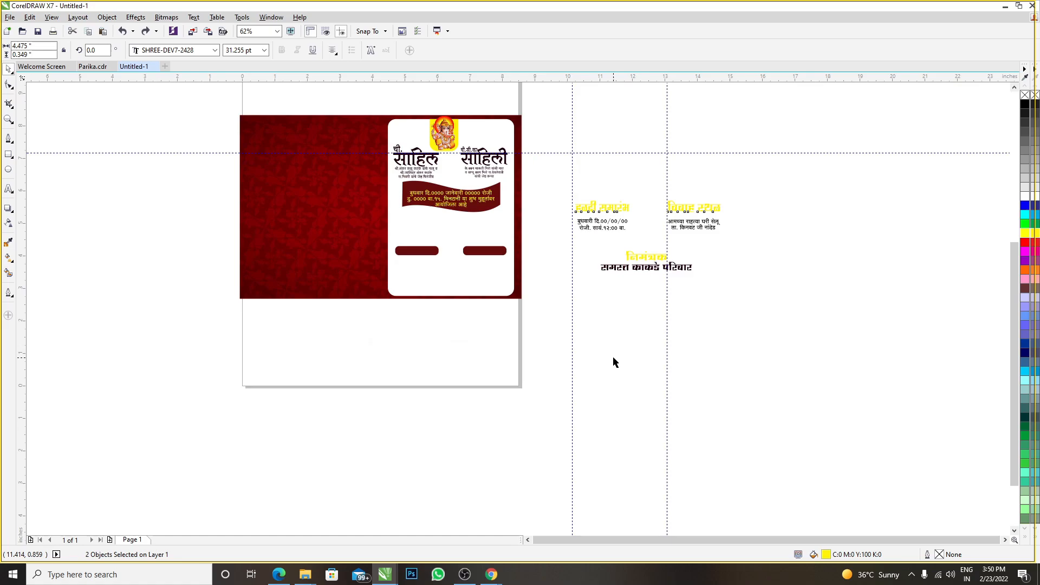
# - Select both yellow event headings beside the card, हळदी समारंभ and विवाह स्थळ, without the text beneath them
pyautogui.click(614, 358)
pyautogui.scroll(1, 698, 216)
pyautogui.moveTo(385, 181); pyautogui.dragTo(781, 225)
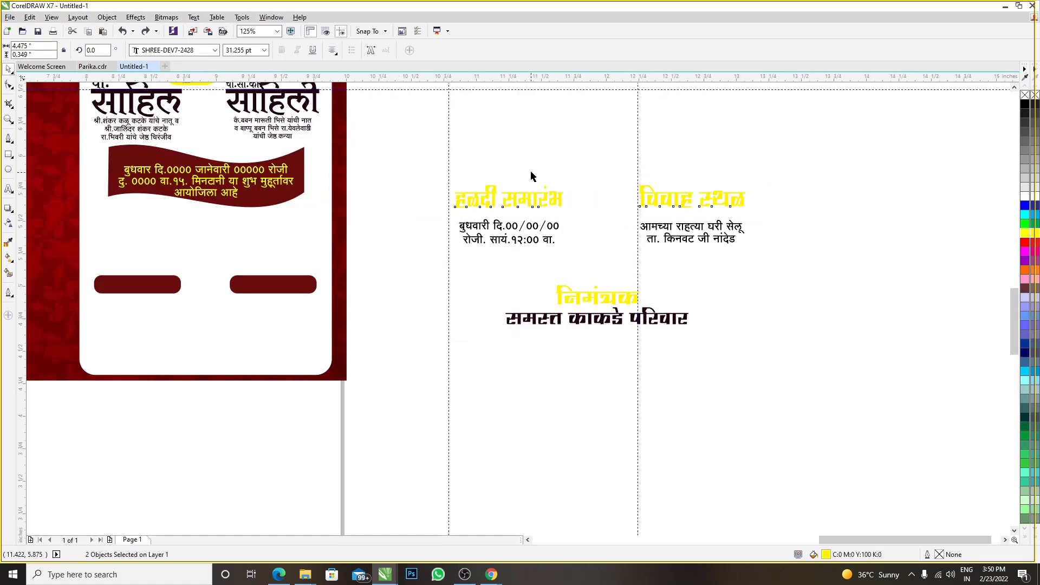
pyautogui.scroll(2, 528, 173)
pyautogui.moveTo(297, 156); pyautogui.dragTo(999, 274)
pyautogui.moveTo(302, 188); pyautogui.dragTo(898, 269)
pyautogui.scroll(-1, 628, 276)
pyautogui.moveTo(400, 220); pyautogui.dragTo(806, 284)
pyautogui.scroll(-1, 737, 281)
pyautogui.scroll(1, 525, 251)
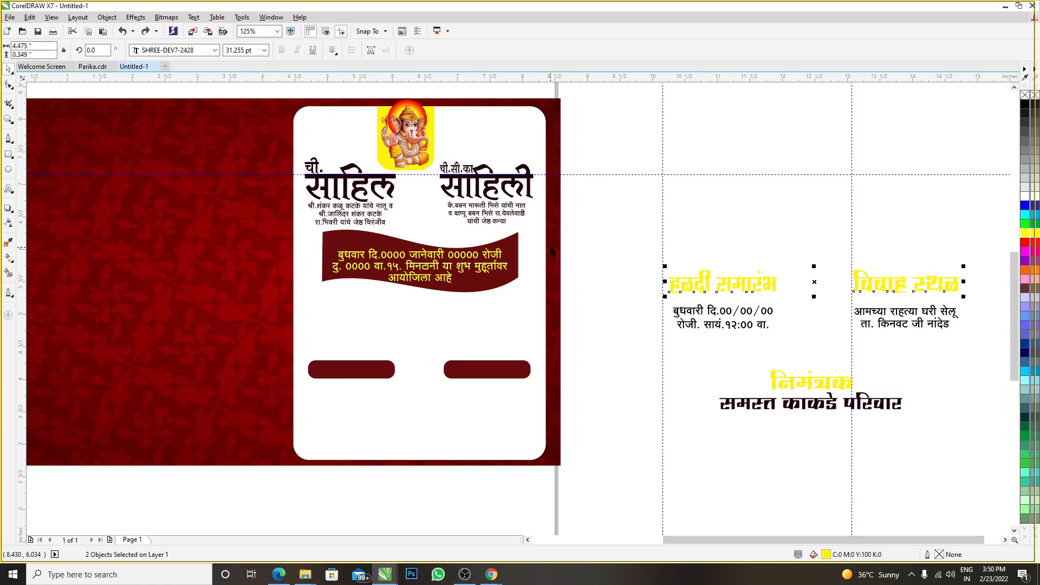
# - Save the drawing as Patrika in CDR format in the D:\New Work\Patrika folder and clear the selection
pyautogui.hotkey('ctrl', 's')
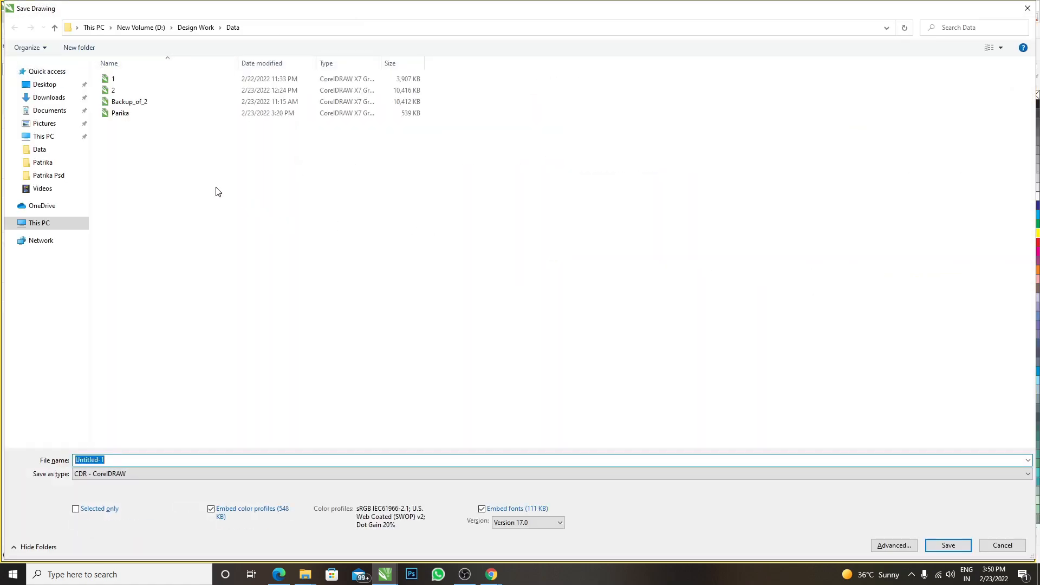
pyautogui.click(52, 163)
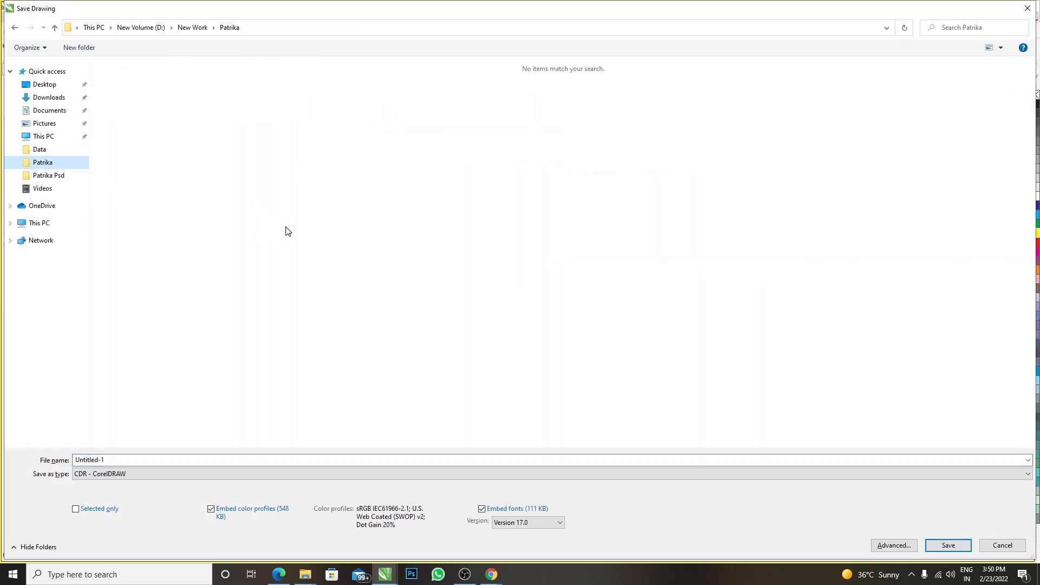
pyautogui.click(152, 462)
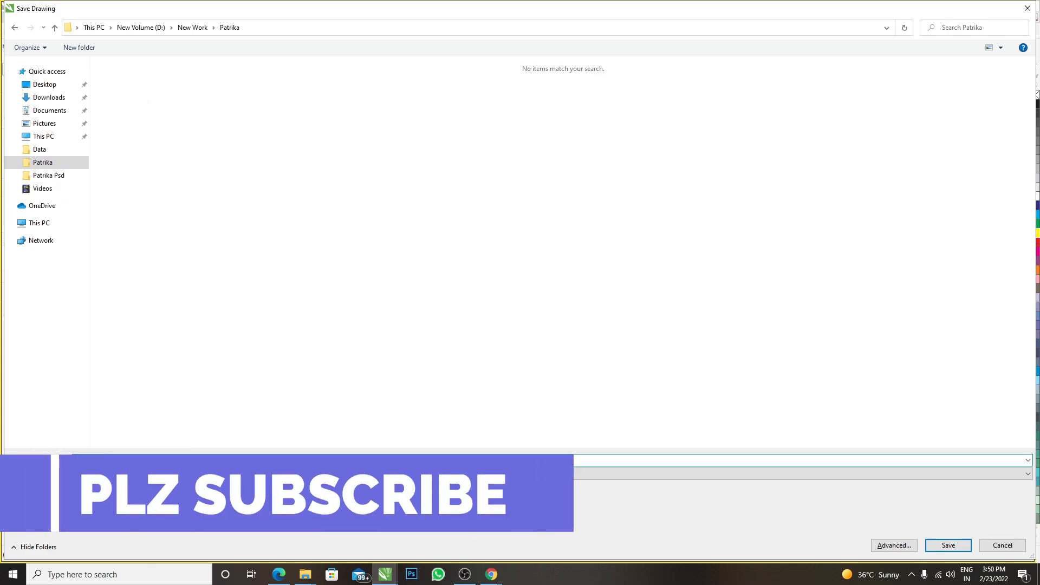
pyautogui.write('pat')
pyautogui.press('BackSpace')
pyautogui.press('BackSpace')
pyautogui.press('BackSpace')
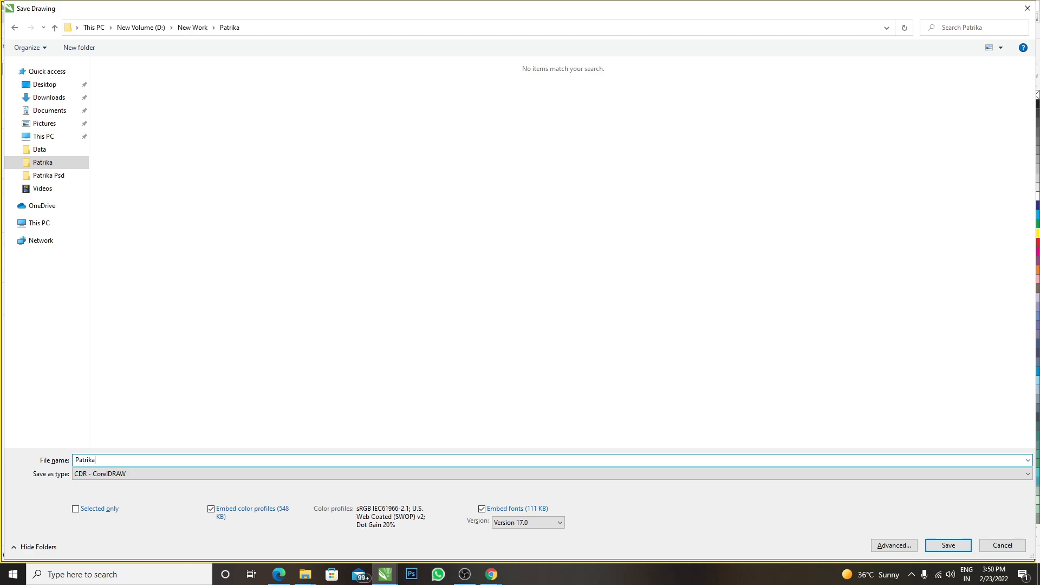
pyautogui.press('Return')
pyautogui.scroll(-2, 393, 310)
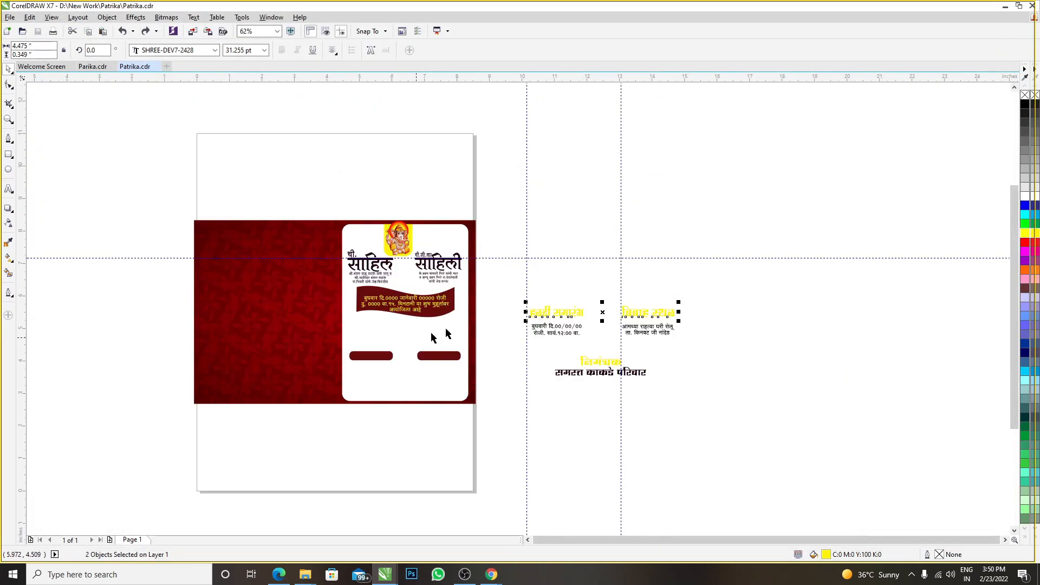
pyautogui.press('Escape')
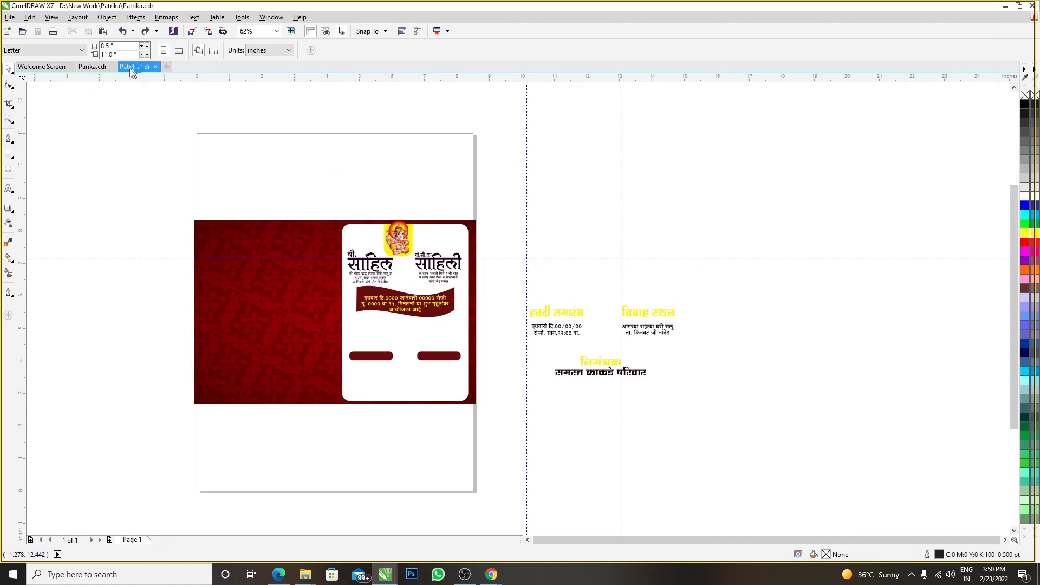
# - Close the Parika.cdr document and return to Patrika.cdr with the Pick tool active
pyautogui.click(98, 67)
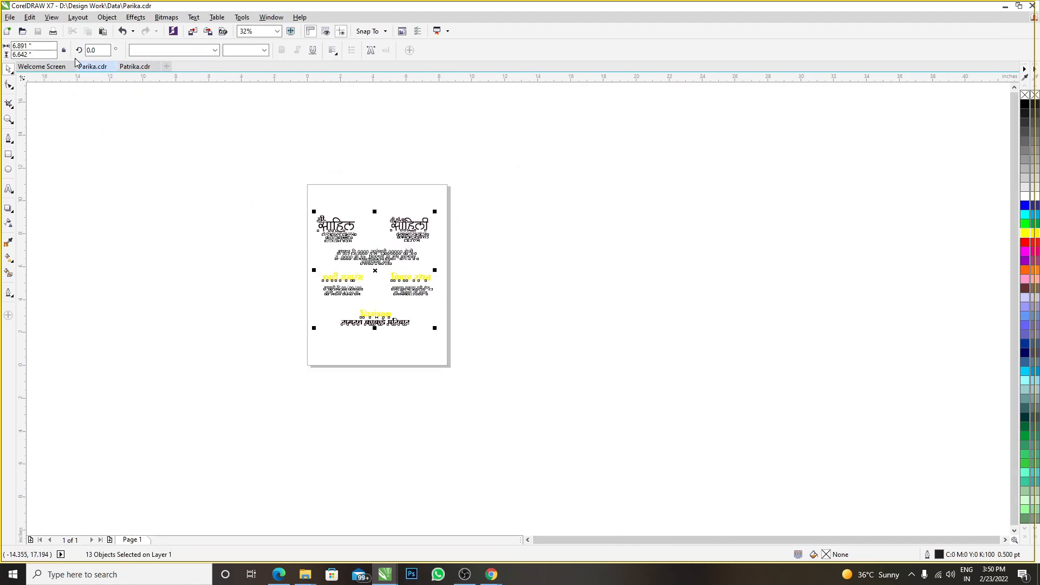
pyautogui.click(114, 66)
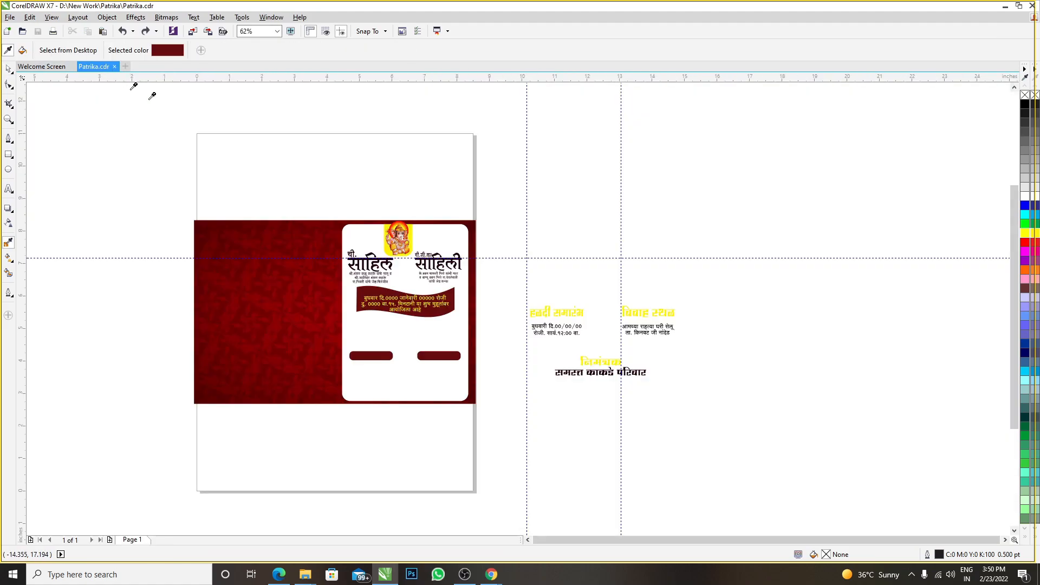
pyautogui.click(398, 191)
pyautogui.click(9, 69)
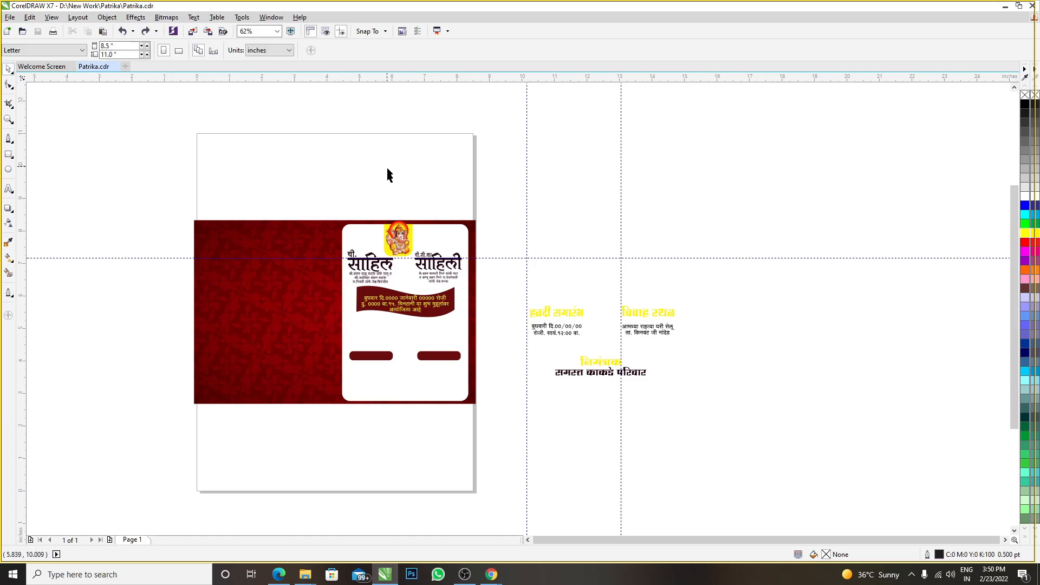
pyautogui.click(385, 270)
pyautogui.scroll(1, 424, 320)
pyautogui.click(574, 338)
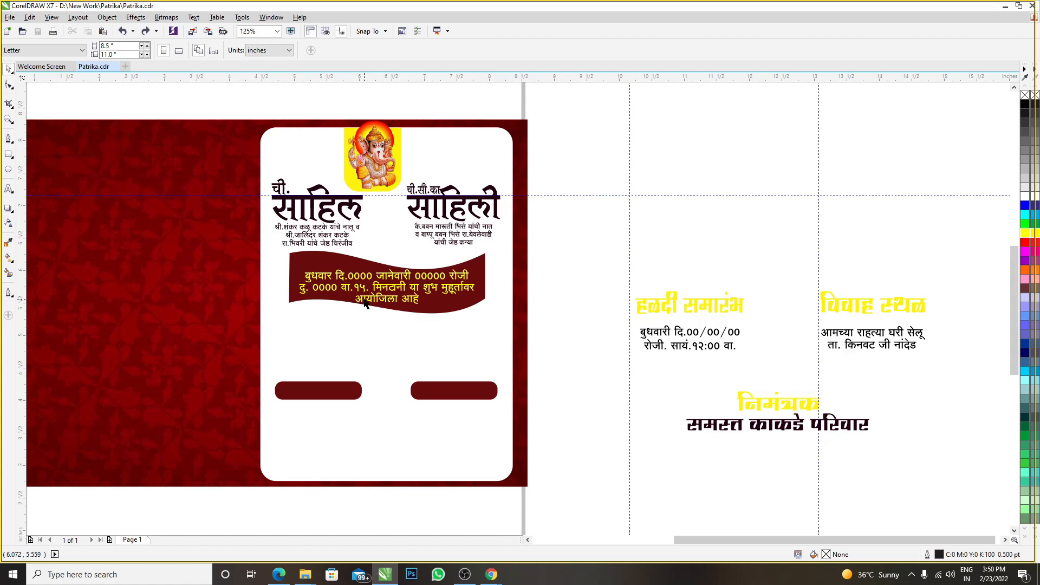
pyautogui.moveTo(610, 258); pyautogui.dragTo(959, 322)
pyautogui.scroll(-1, 404, 325)
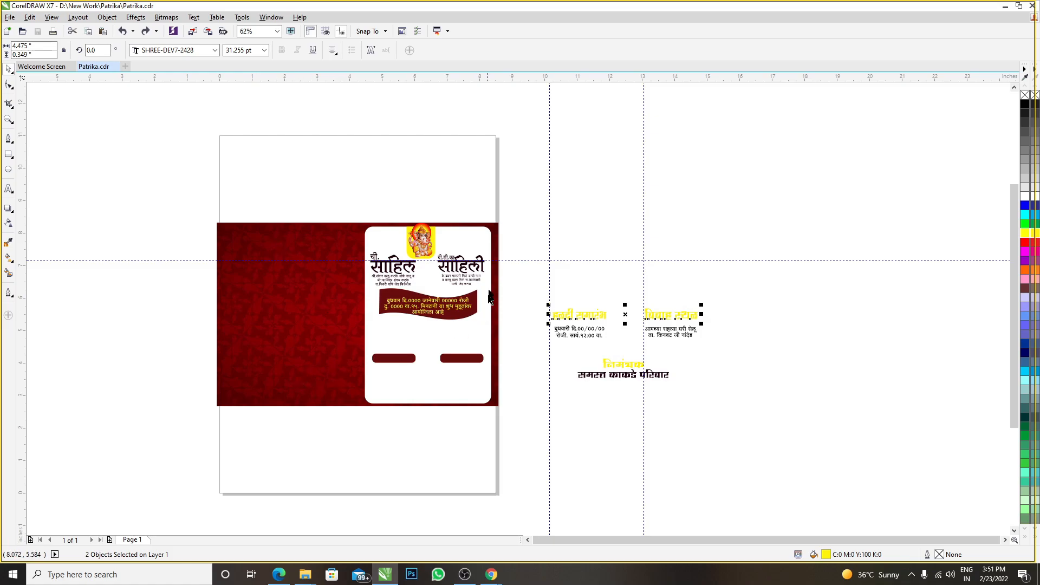
pyautogui.click(530, 251)
pyautogui.scroll(1, 399, 331)
pyautogui.scroll(-1, 515, 347)
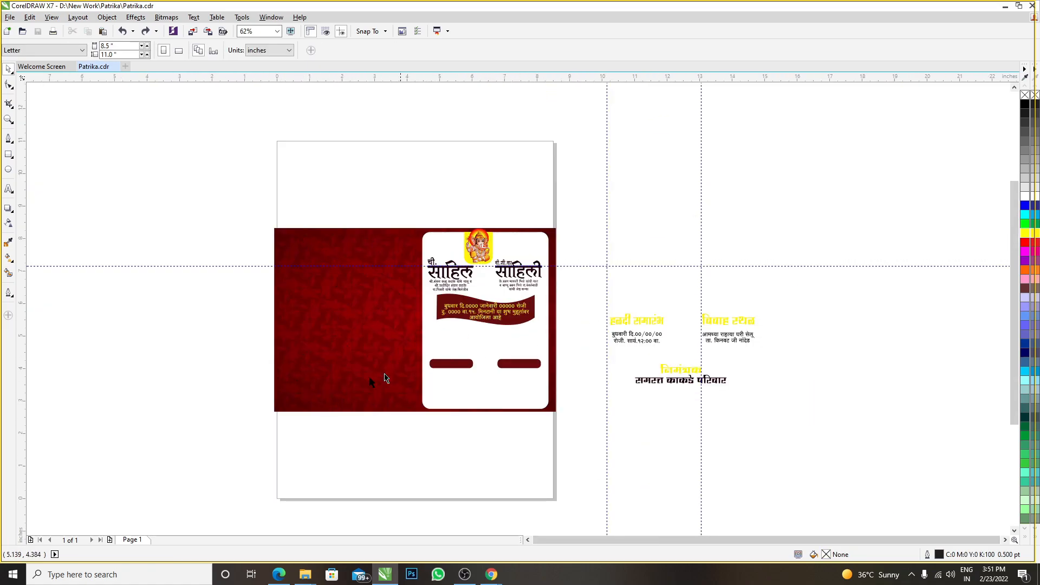
pyautogui.click(552, 311)
pyautogui.moveTo(586, 288); pyautogui.dragTo(716, 332)
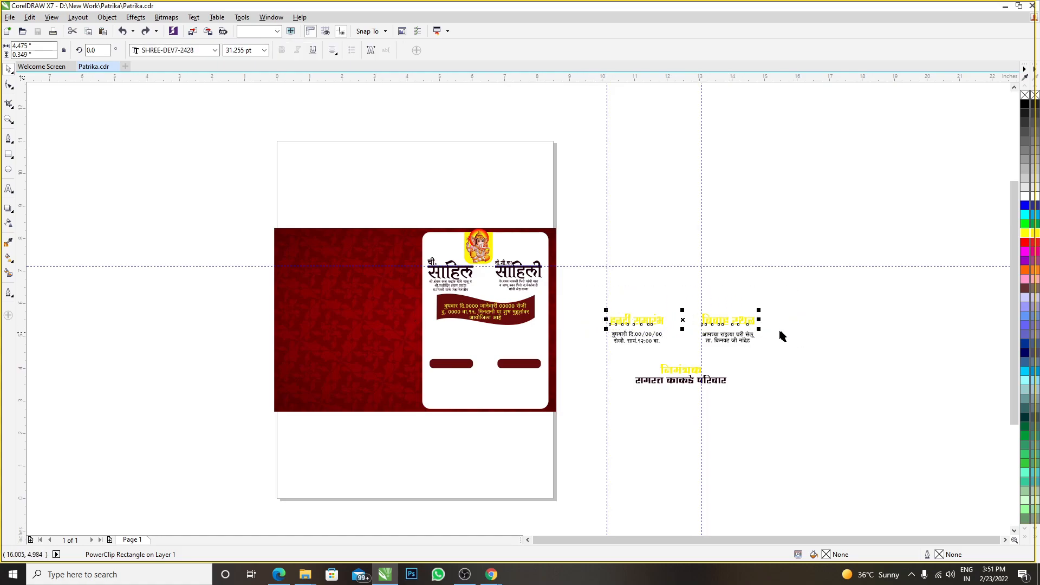
pyautogui.scroll(1, 710, 332)
pyautogui.scroll(1, 560, 337)
pyautogui.scroll(-1, 441, 349)
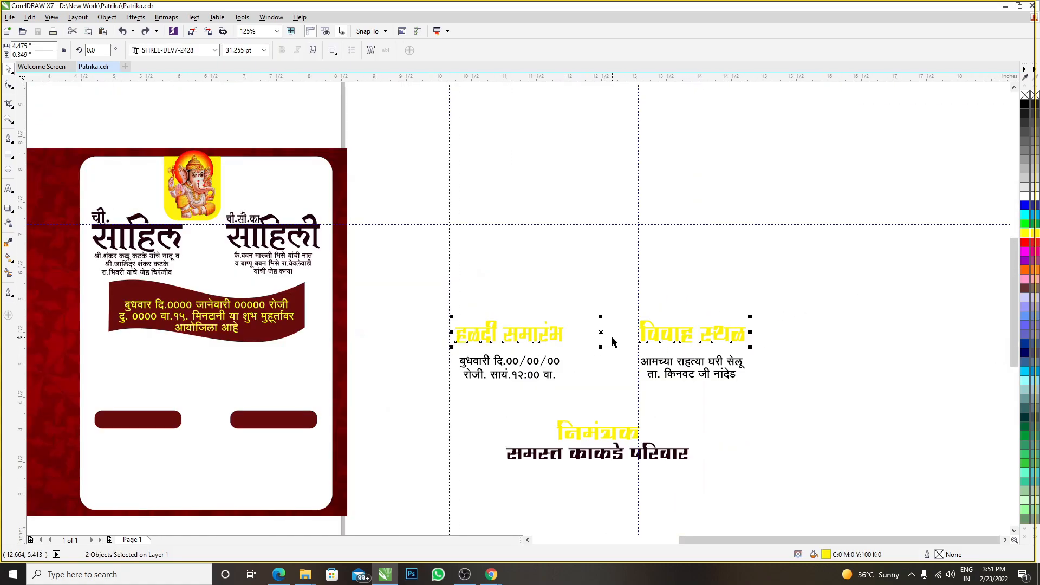
# - Delete the horizontal and vertical guidelines from the drawing
pyautogui.click(467, 225)
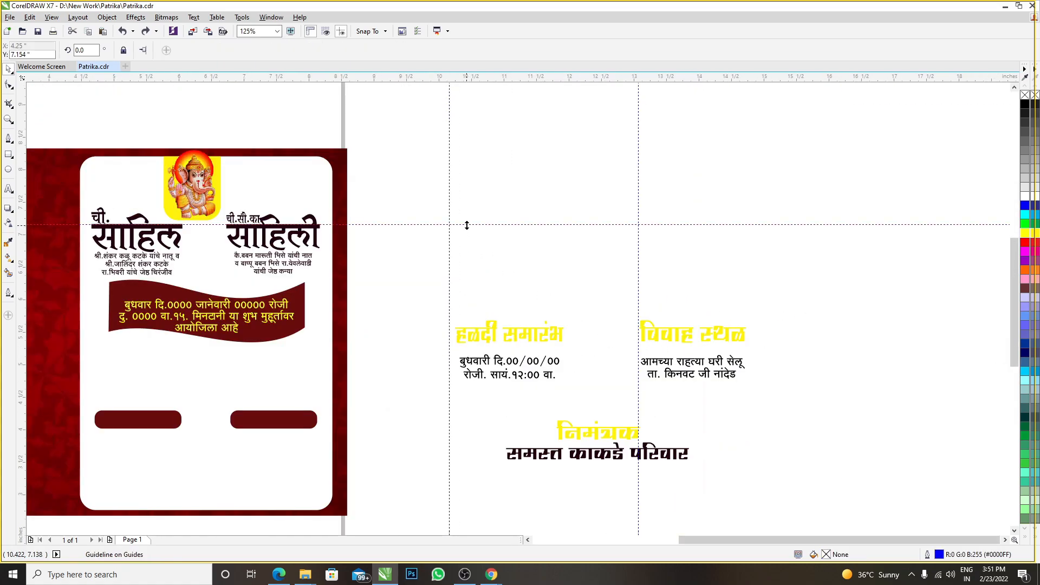
pyautogui.scroll(2, 467, 225)
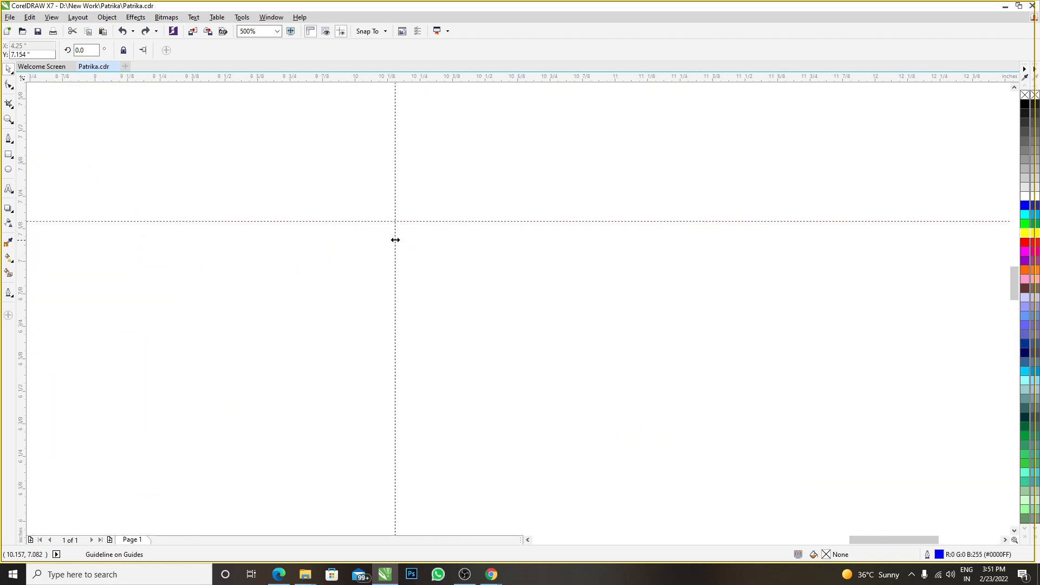
pyautogui.click(395, 240)
pyautogui.press('Delete')
pyautogui.click(399, 222)
pyautogui.press('Delete')
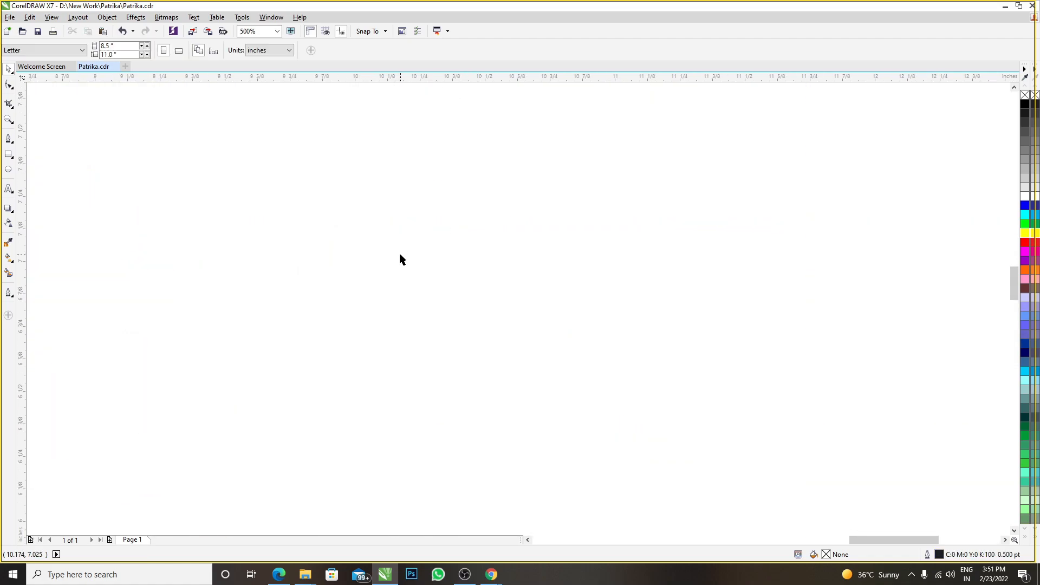
# - Move the six text objects beside the card horizontally closer to the card's edge
pyautogui.scroll(-2, 402, 259)
pyautogui.scroll(-2, 585, 265)
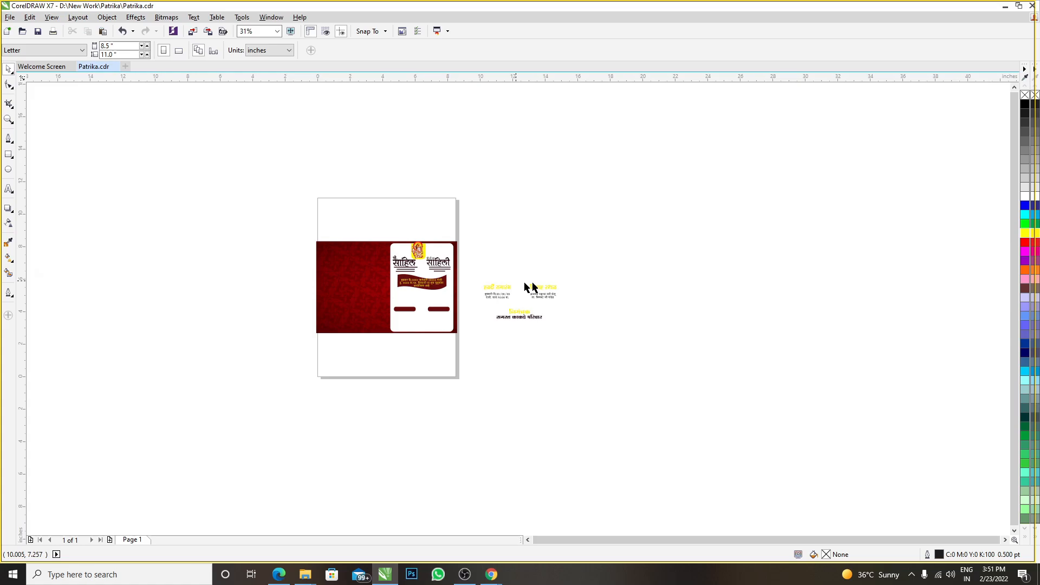
pyautogui.scroll(1, 527, 287)
pyautogui.moveTo(385, 250); pyautogui.dragTo(577, 388)
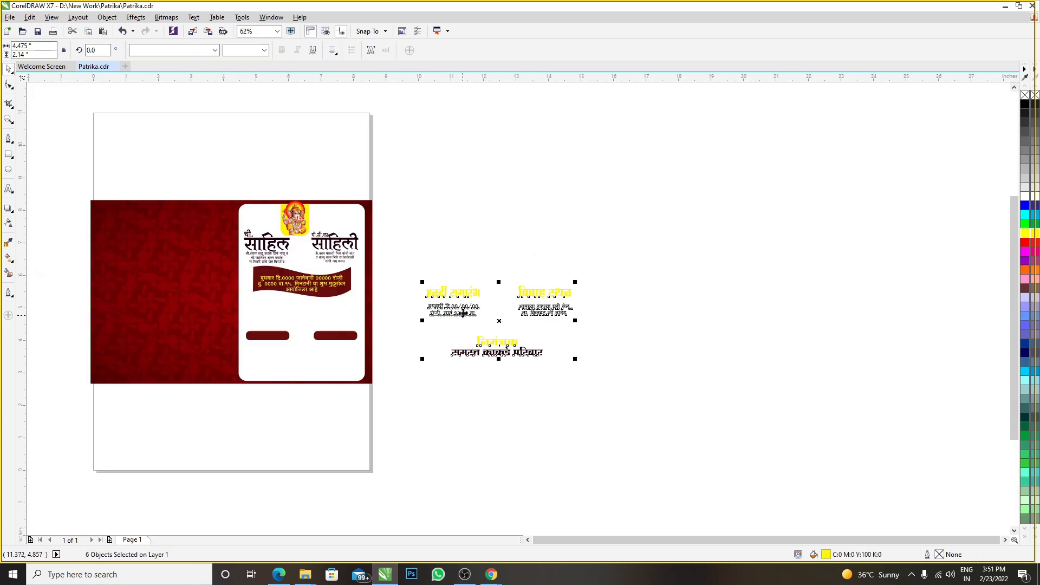
pyautogui.moveTo(462, 313); pyautogui.dragTo(427, 322)
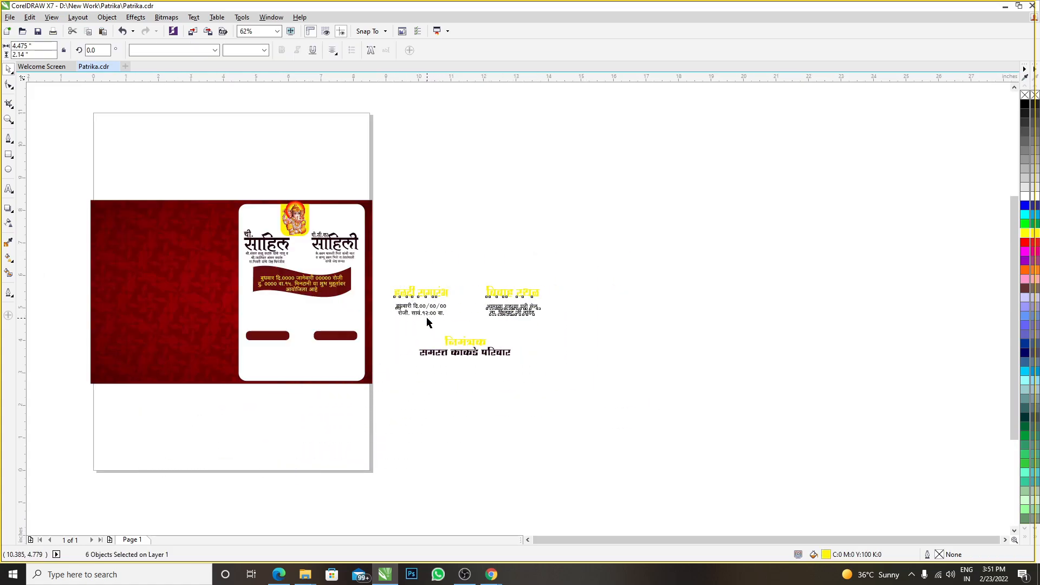
pyautogui.scroll(1, 423, 315)
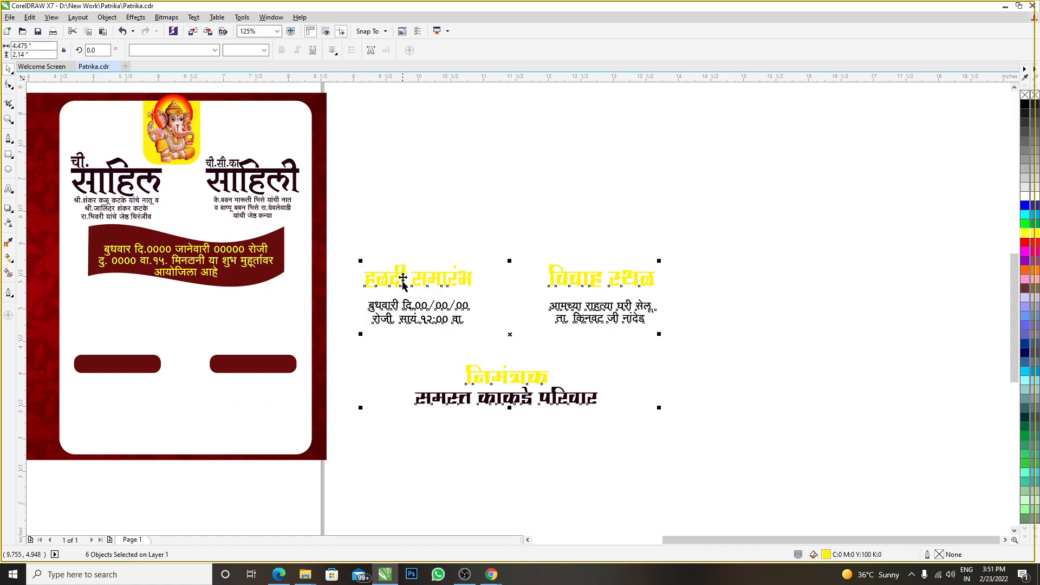
# - Change the font of both yellow event headings, हळदी समारंभ and विवाह स्थळ, to SHREE-DEV7-3690
pyautogui.click(392, 262)
pyautogui.click(398, 272)
pyautogui.click(360, 233)
pyautogui.moveTo(341, 242); pyautogui.dragTo(713, 300)
pyautogui.click(214, 50)
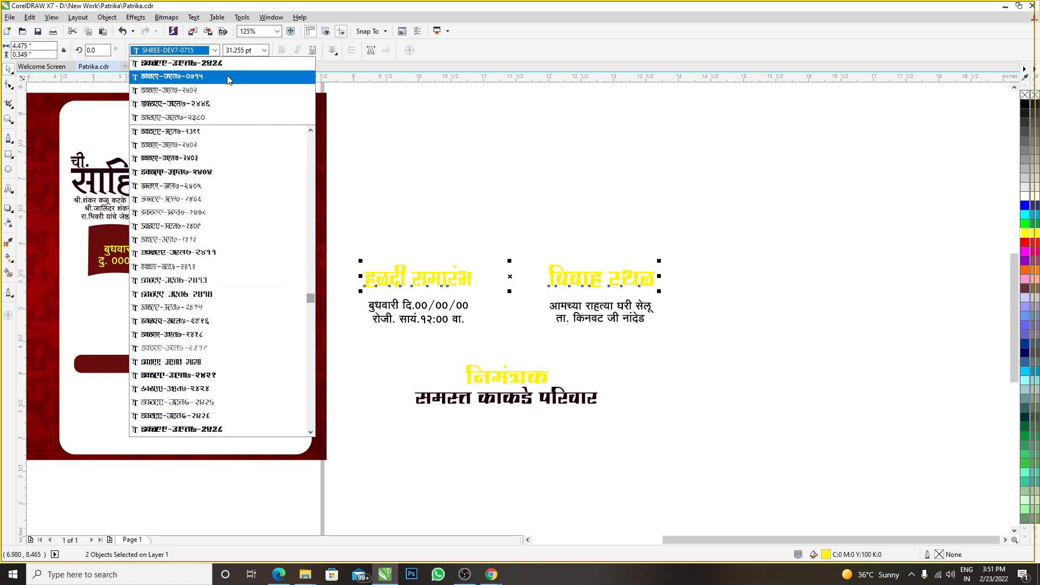
pyautogui.moveTo(310, 298); pyautogui.dragTo(309, 343)
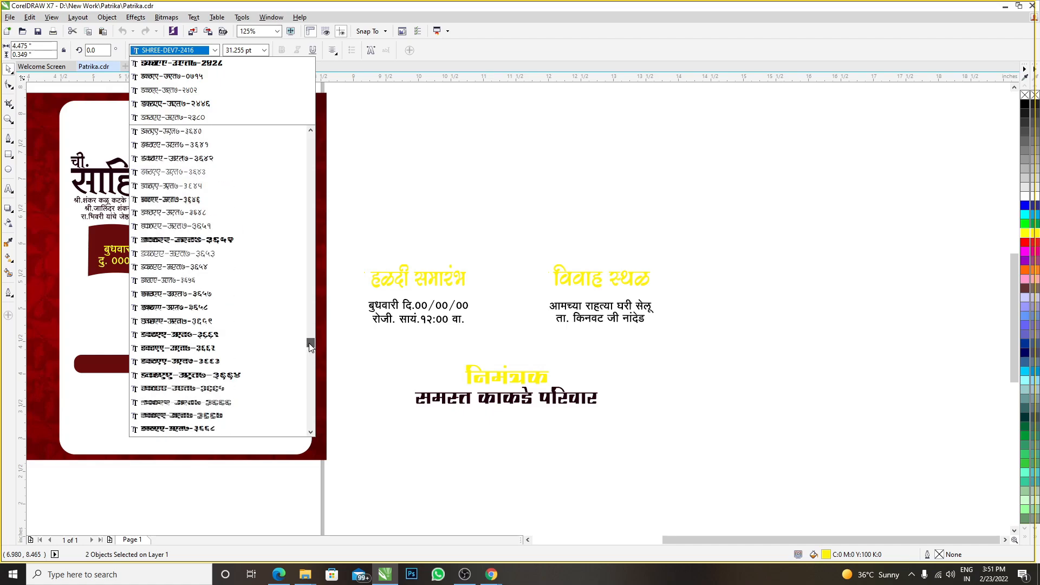
pyautogui.scroll(-4, 264, 318)
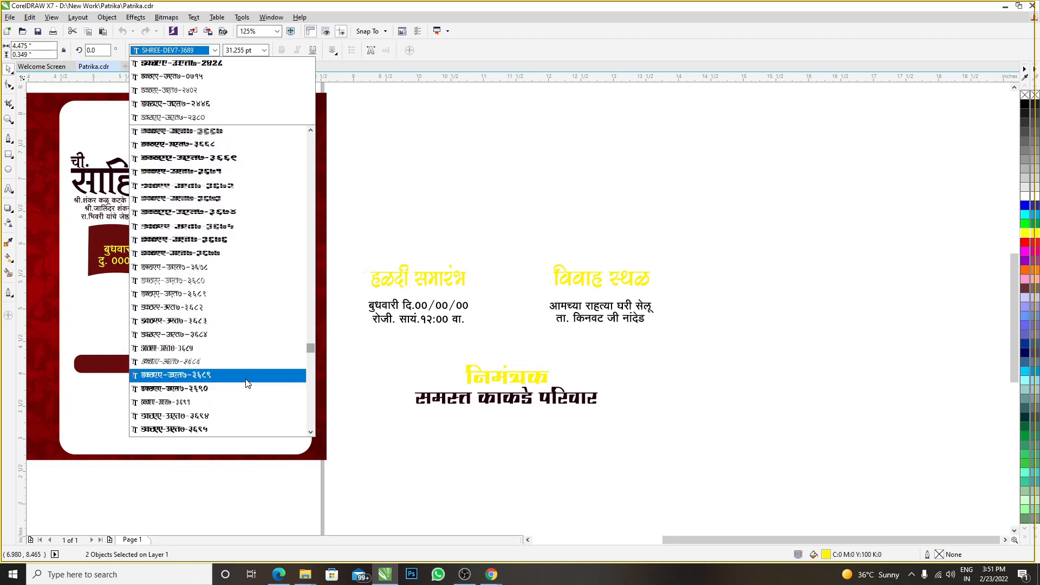
pyautogui.click(170, 391)
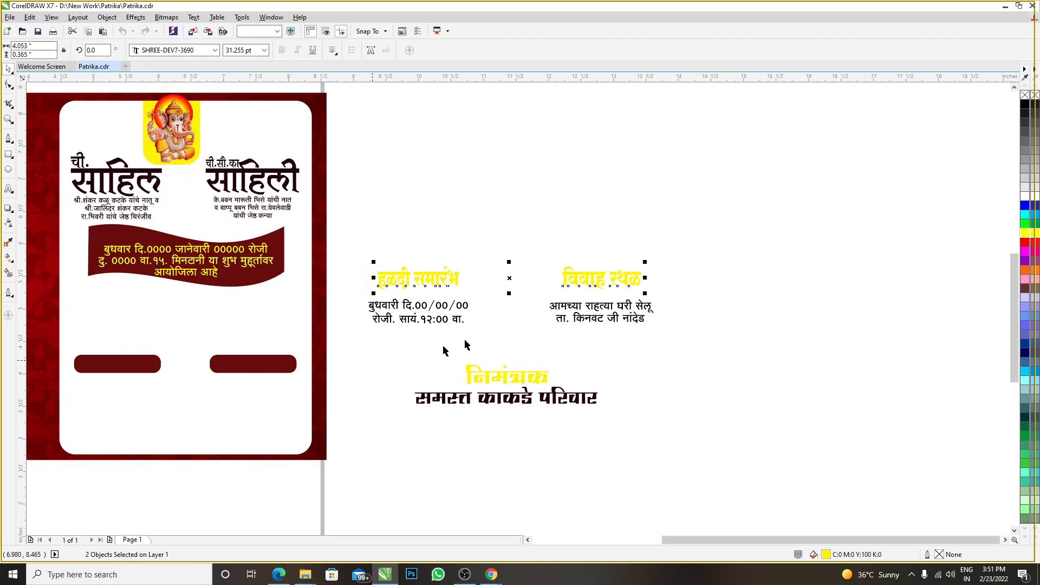
# - Stretch the yellow heading हळदी समारंभ horizontally to about 1.39 inches wide
pyautogui.click(455, 216)
pyautogui.scroll(3, 401, 278)
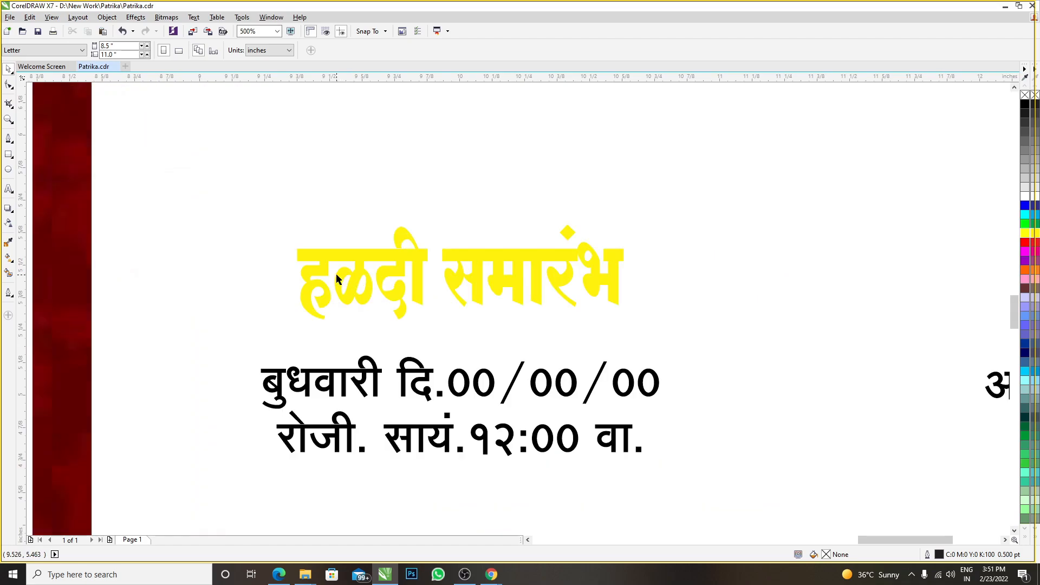
pyautogui.click(337, 277)
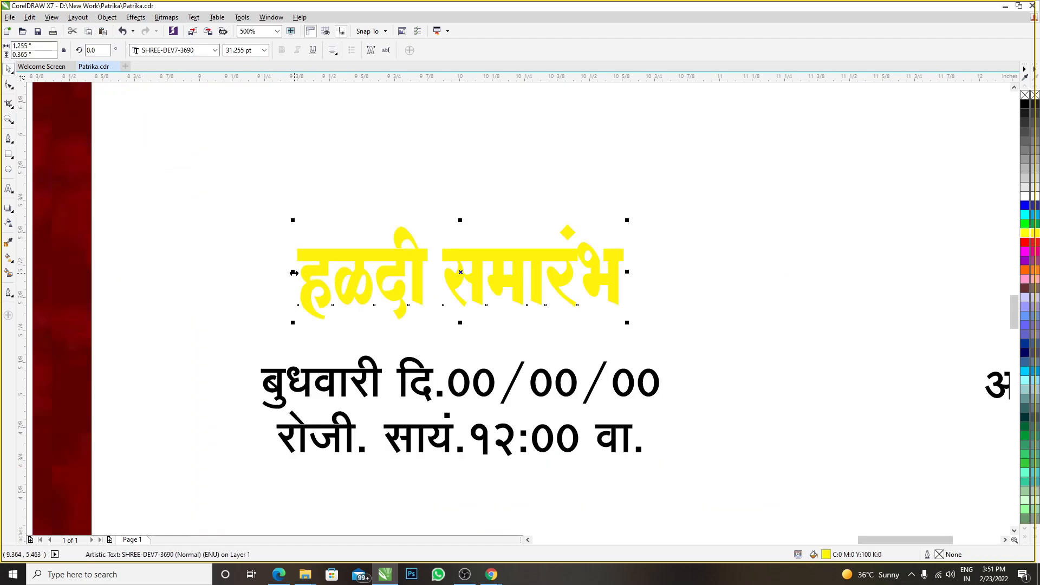
pyautogui.moveTo(292, 270); pyautogui.dragTo(275, 269)
pyautogui.scroll(-2, 295, 273)
# - Stretch the yellow heading विवाह स्थळ horizontally to about 1.31 inches wide
pyautogui.click(714, 282)
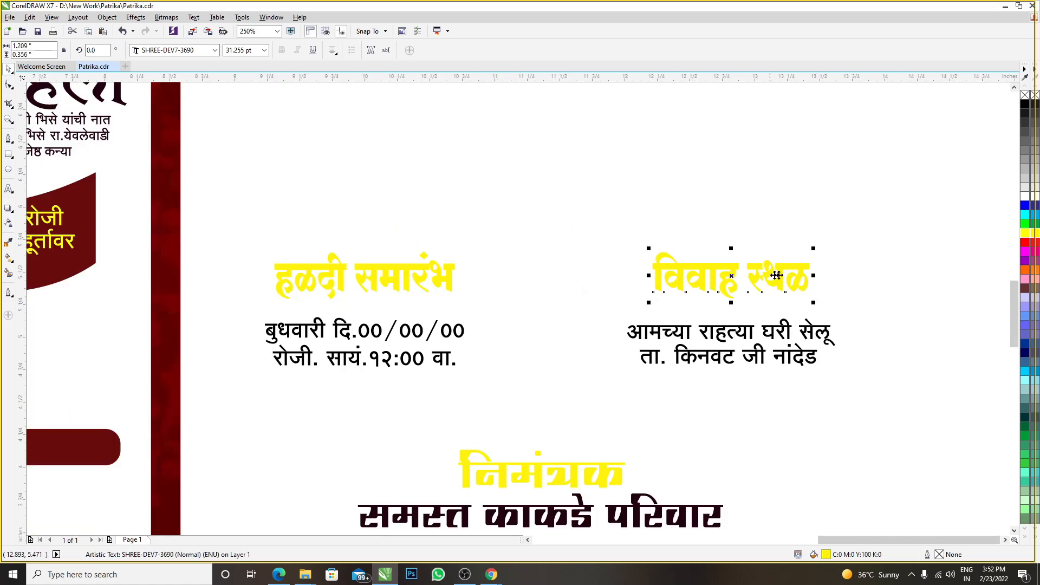
pyautogui.scroll(2, 777, 274)
pyautogui.moveTo(774, 284); pyautogui.dragTo(786, 284)
pyautogui.scroll(-2, 572, 264)
pyautogui.scroll(2, 560, 257)
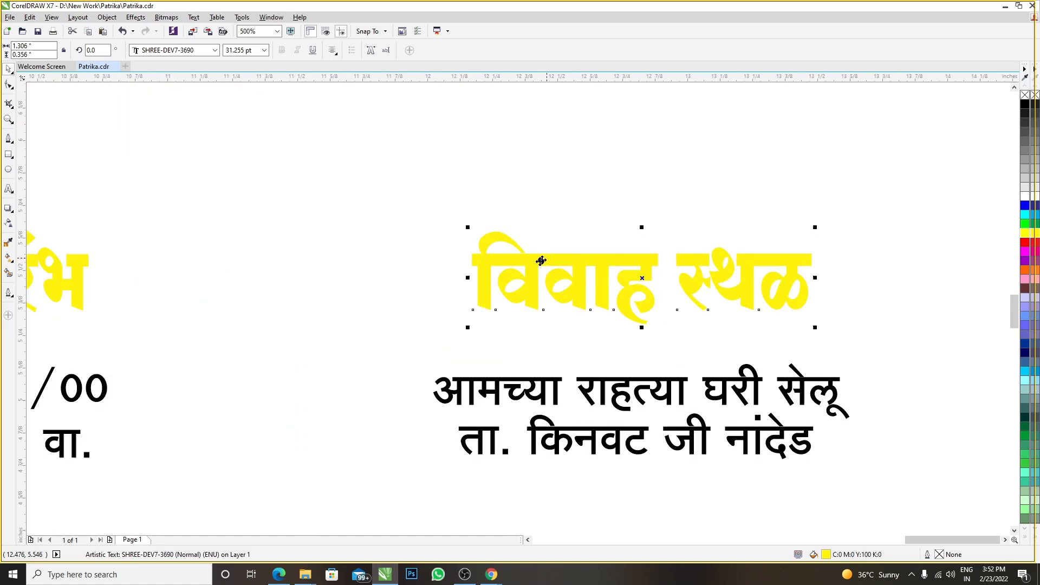
# - Move the six text objects beside the card down so the event headings are level with the dark red frames
pyautogui.scroll(-3, 561, 263)
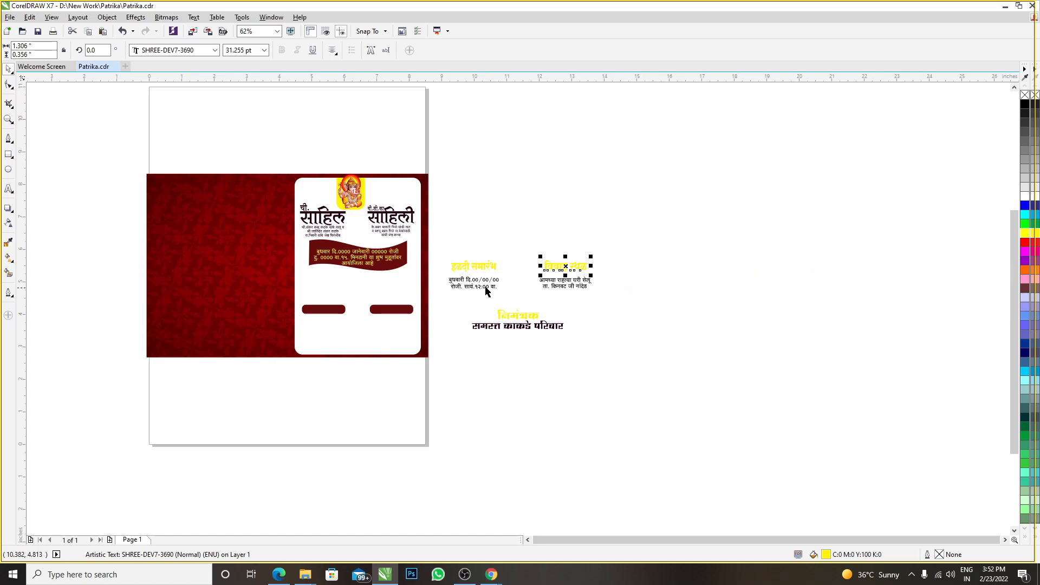
pyautogui.moveTo(436, 238); pyautogui.dragTo(629, 371)
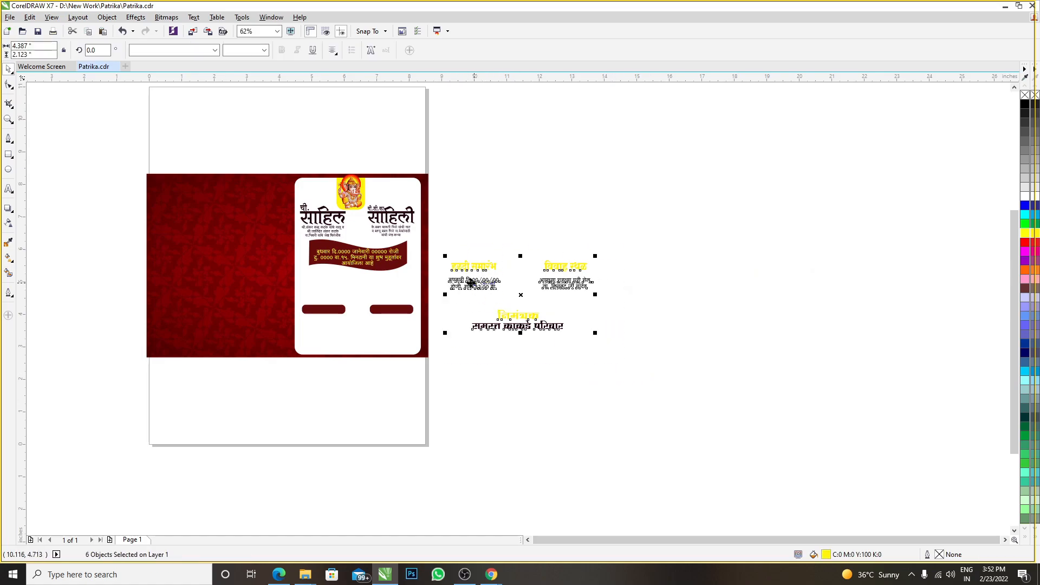
pyautogui.moveTo(468, 304); pyautogui.dragTo(467, 326)
pyautogui.scroll(1, 392, 326)
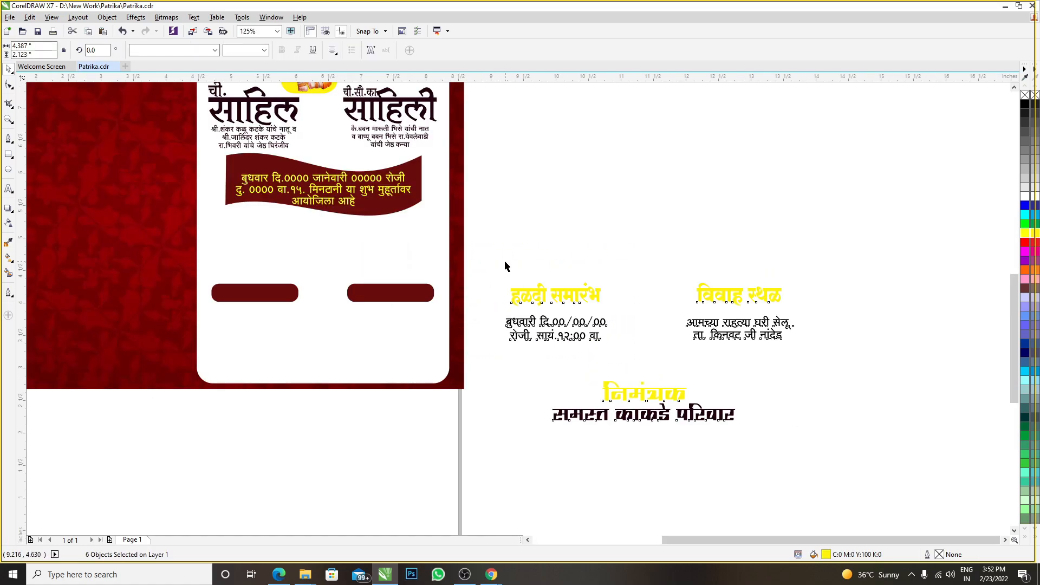
pyautogui.click(505, 262)
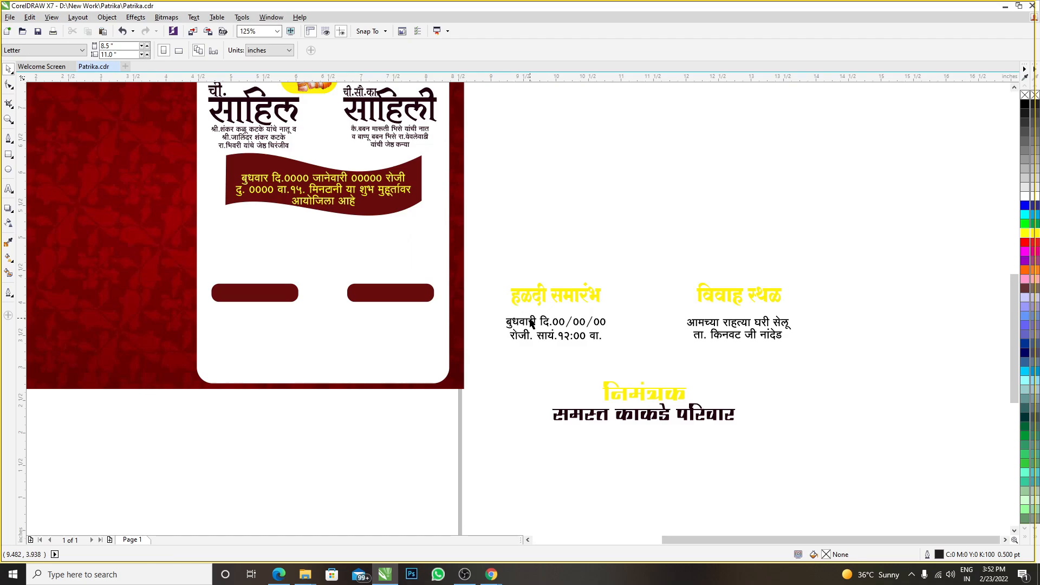
# - Select the yellow heading हळदी समारंभ beside the card
pyautogui.click(518, 301)
pyautogui.scroll(1, 332, 305)
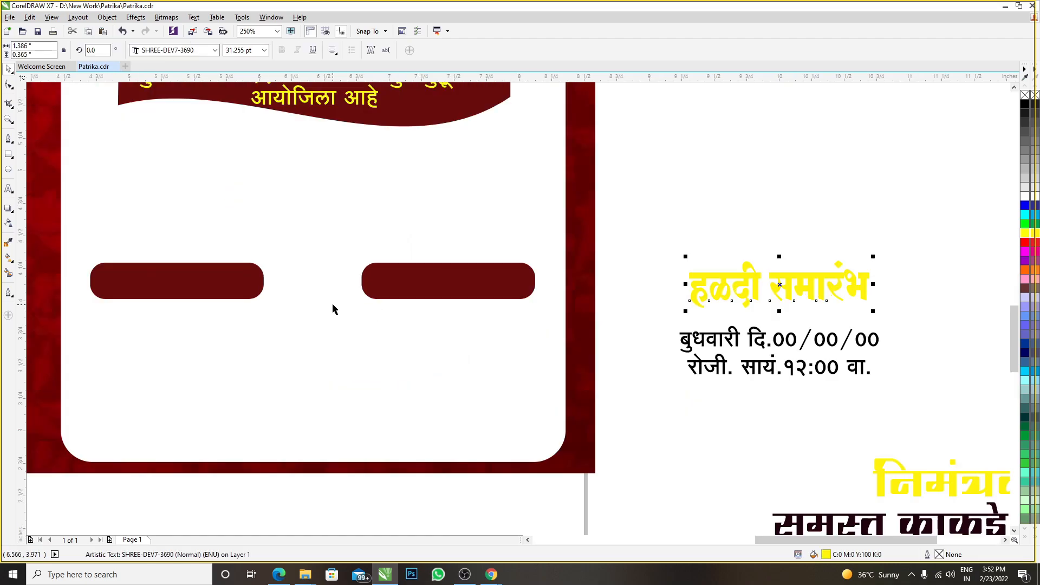
# - Try to center the हळदी समारंभ heading on the maroon bar at the card panel's left side
pyautogui.click(264, 293)
pyautogui.click(710, 287)
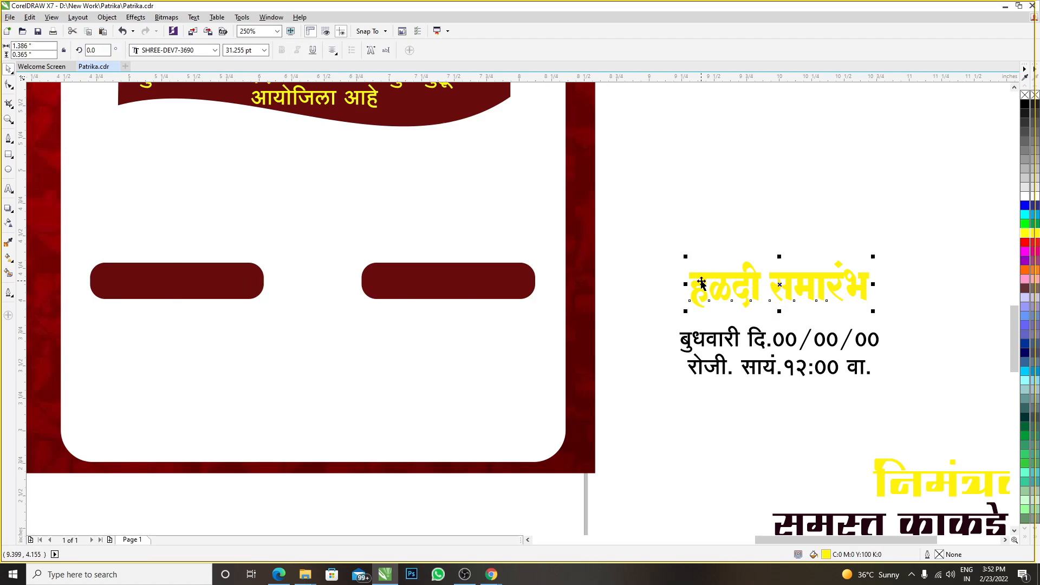
pyautogui.keyDown('shift'); pyautogui.click(249, 279); pyautogui.keyUp('shift')
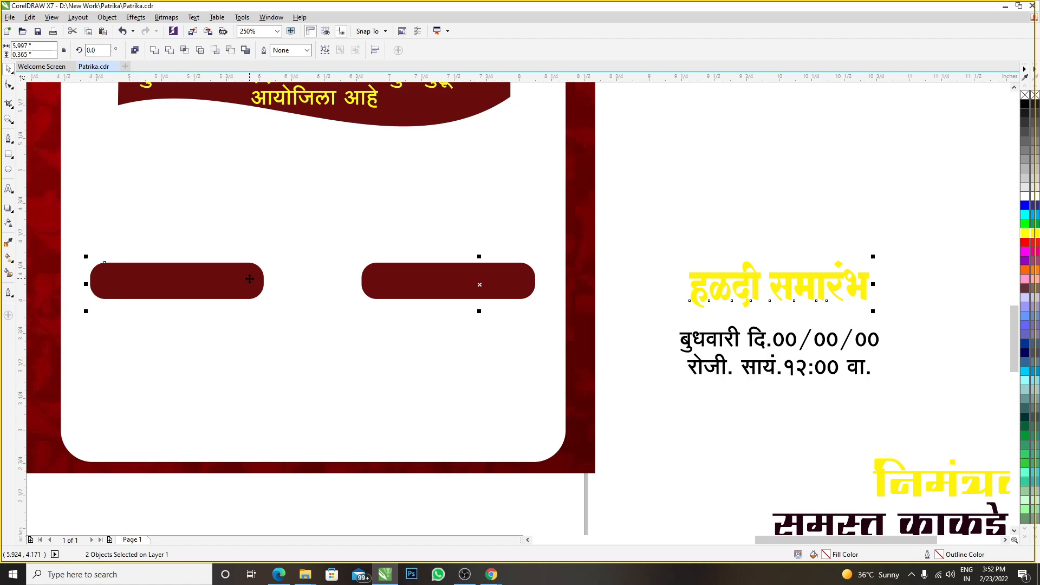
pyautogui.press('c')
pyautogui.press('e')
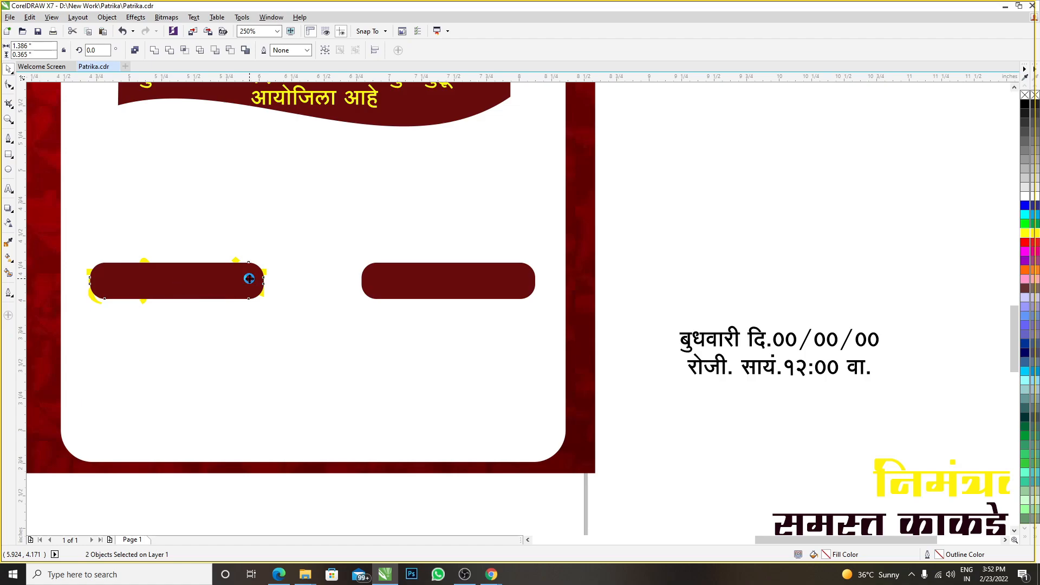
pyautogui.hotkey('ctrl', 'z')
pyautogui.hotkey('ctrl', 'z')
# - Bring all the loose yellow and black text objects beside the card to the front of the stacking order
pyautogui.scroll(-2, 480, 311)
pyautogui.click(573, 295)
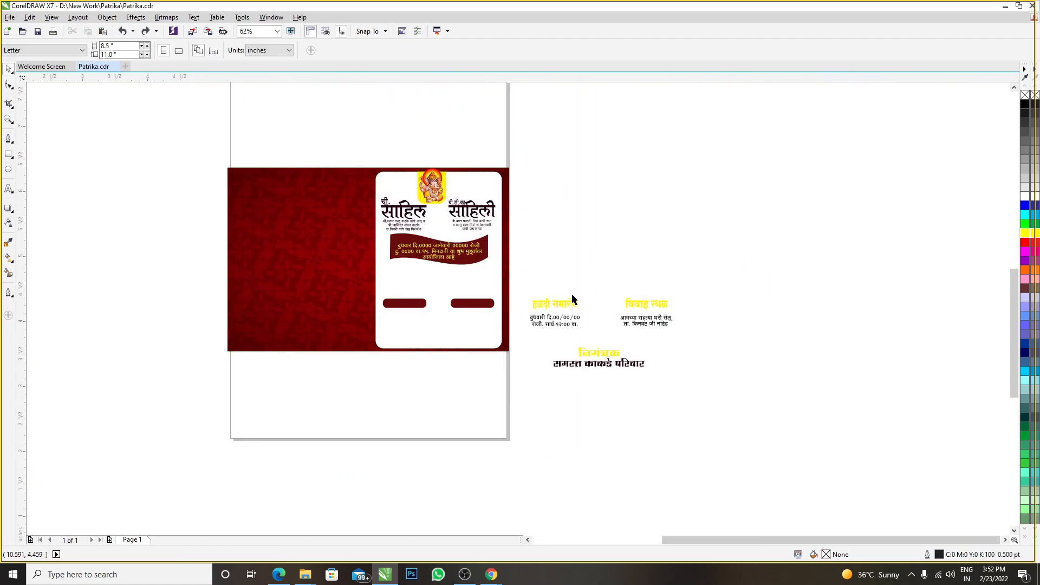
pyautogui.scroll(3, 573, 299)
pyautogui.moveTo(473, 267); pyautogui.dragTo(806, 477)
pyautogui.scroll(-3, 548, 217)
pyautogui.moveTo(515, 223); pyautogui.dragTo(722, 370)
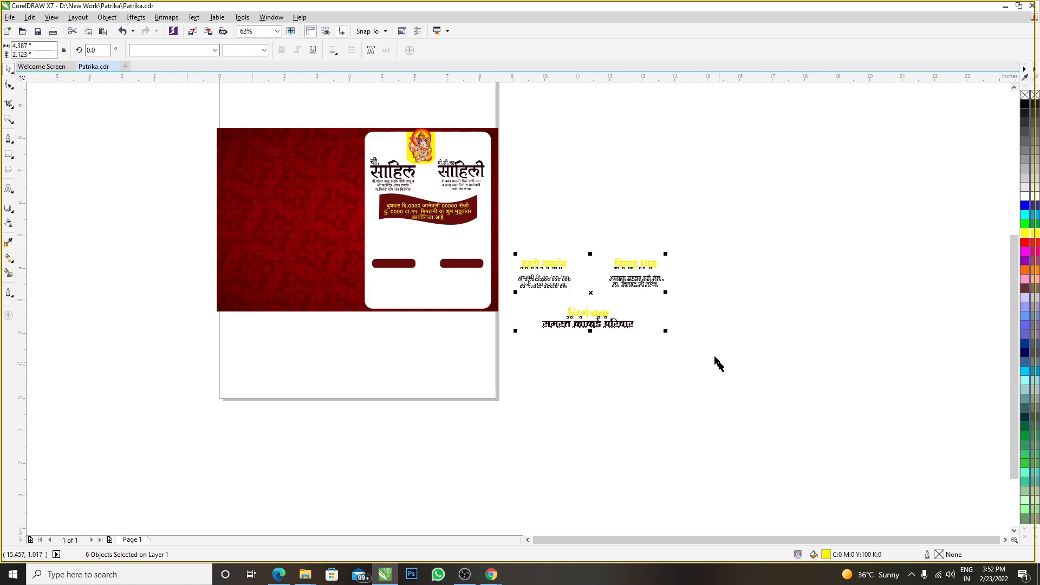
pyautogui.scroll(3, 450, 273)
pyautogui.click(619, 241)
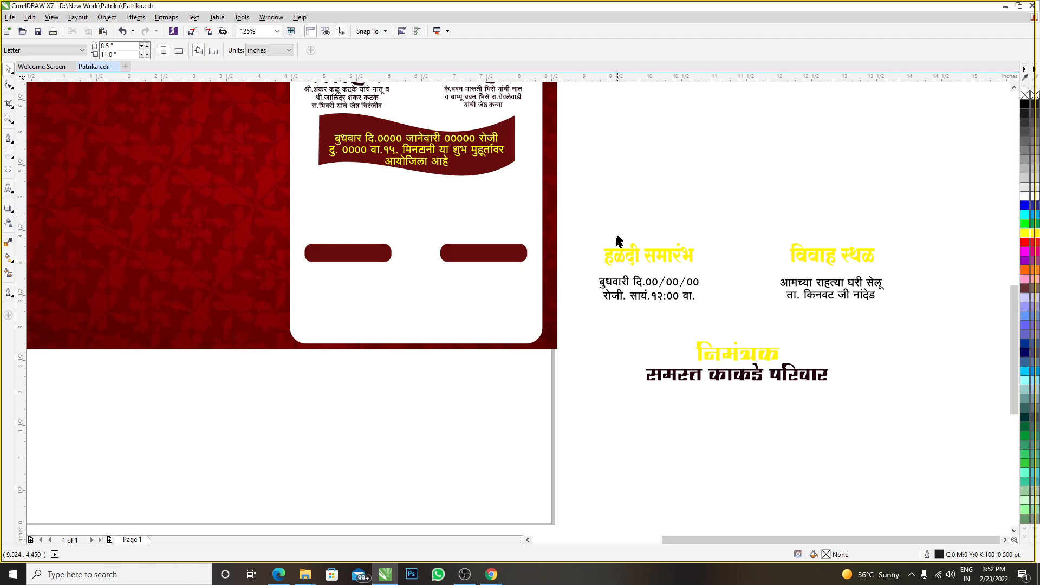
# - Center the हळदी समारंभ heading horizontally and vertically on the left maroon rounded bar
pyautogui.click(616, 249)
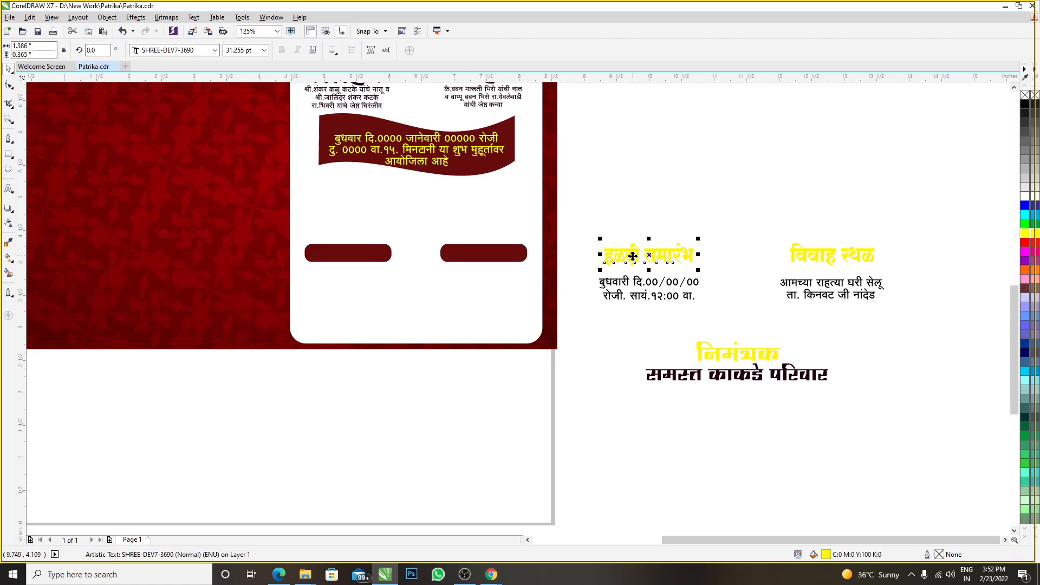
pyautogui.scroll(2, 603, 253)
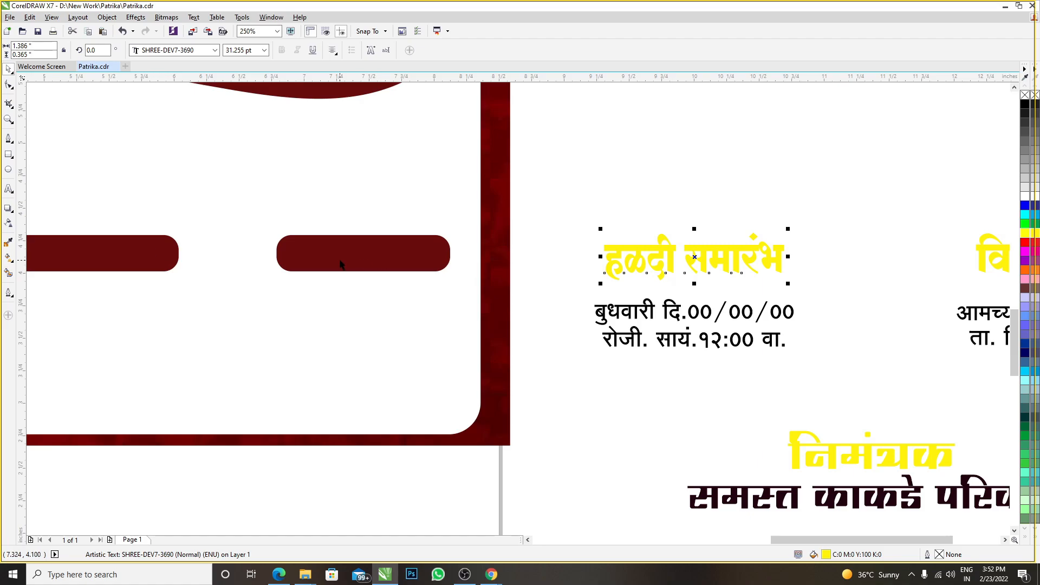
pyautogui.scroll(-2, 254, 261)
pyautogui.keyDown('shift'); pyautogui.click(174, 254); pyautogui.keyUp('shift')
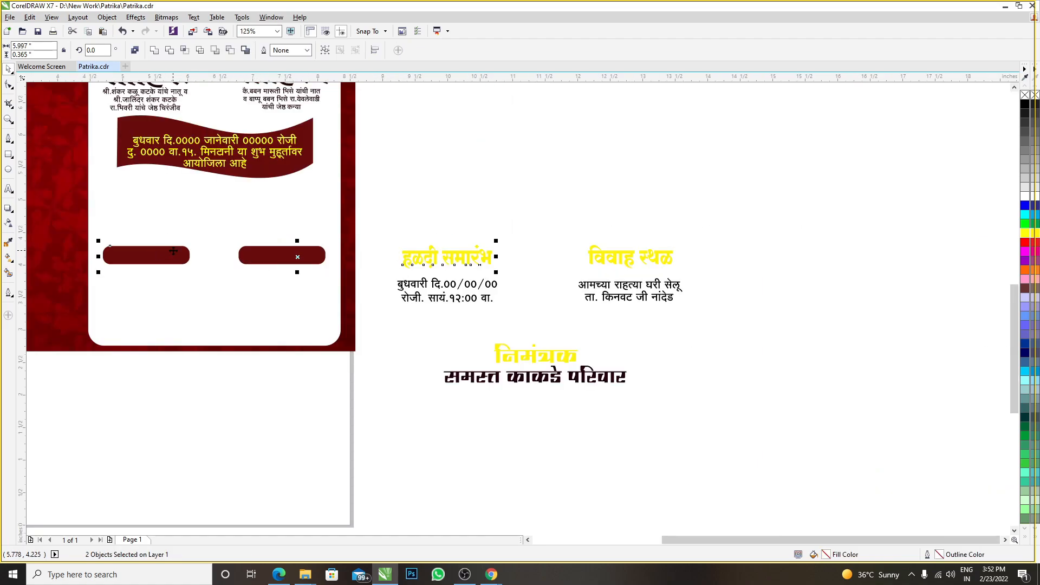
pyautogui.press('e')
pyautogui.press('c')
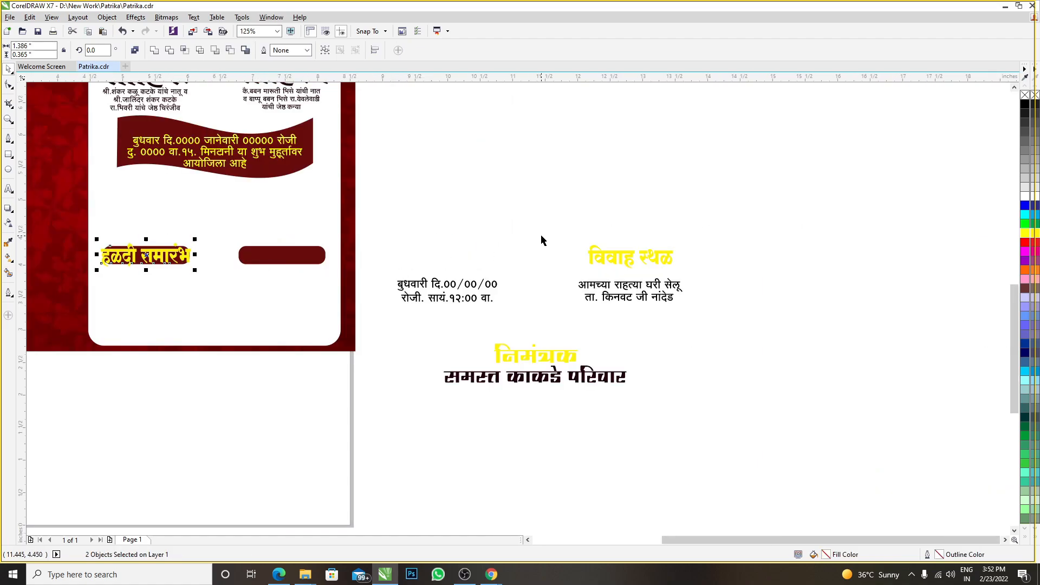
pyautogui.click(541, 236)
# - Center the विवाह स्थळ heading horizontally and vertically on the right maroon rounded bar
pyautogui.click(630, 257)
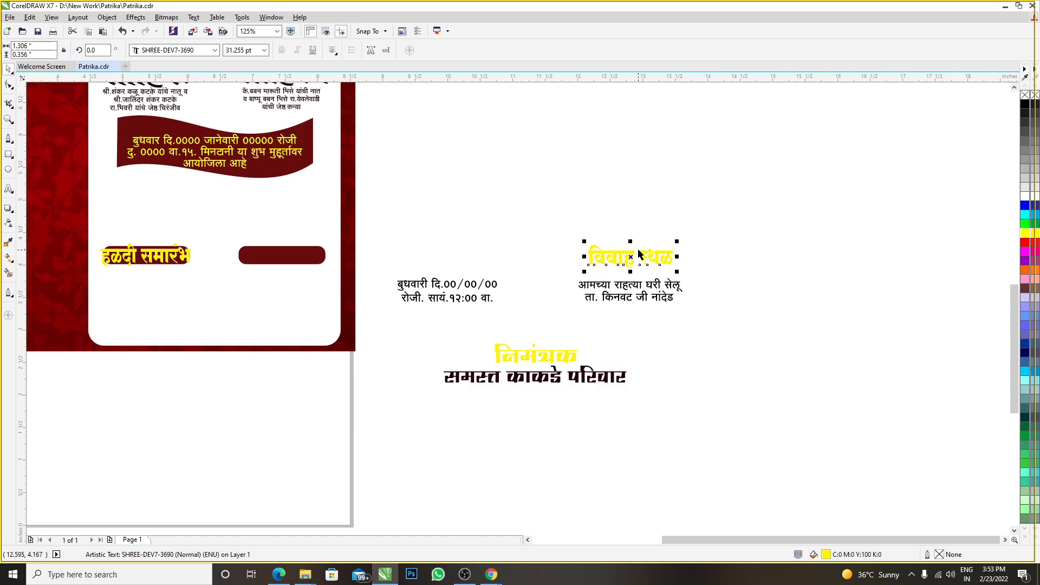
pyautogui.keyDown('shift'); pyautogui.click(283, 255); pyautogui.keyUp('shift')
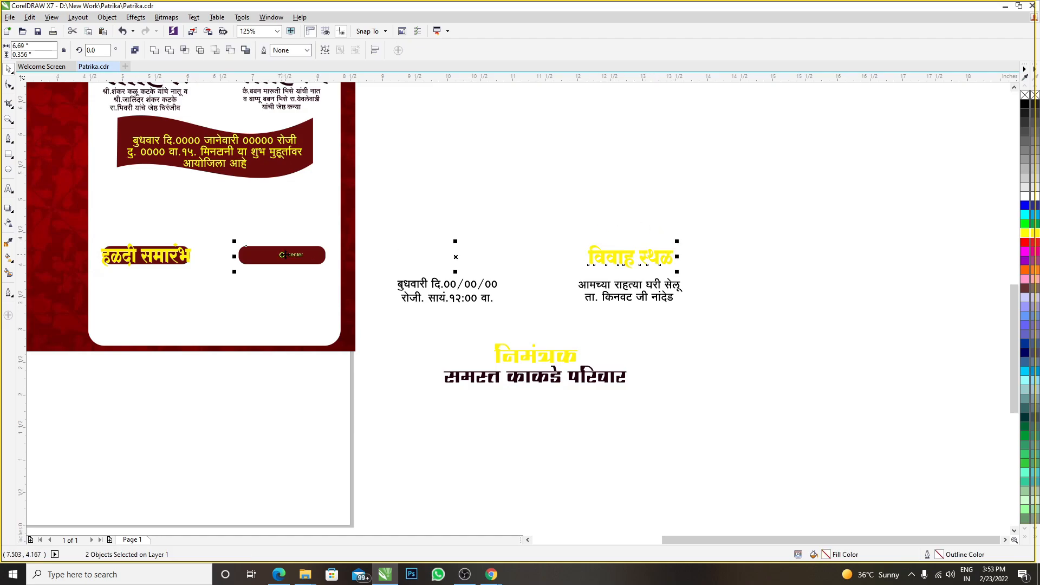
pyautogui.press('e')
pyautogui.press('c')
pyautogui.click(437, 226)
pyautogui.scroll(1, 126, 265)
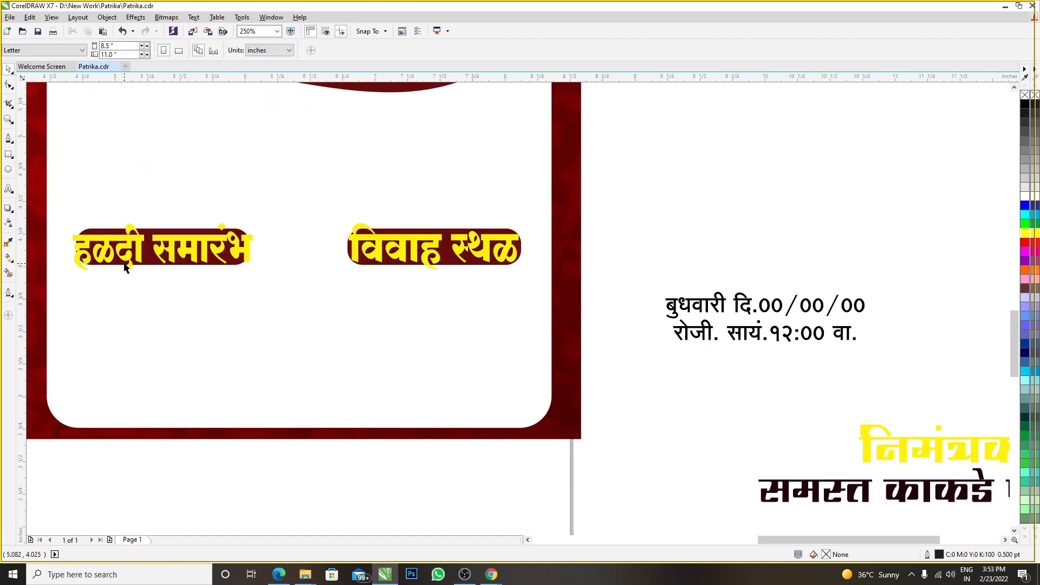
pyautogui.scroll(-1, 125, 267)
# - Set the font size of both yellow headings on the maroon bars to 23 pt
pyautogui.scroll(3, 194, 267)
pyautogui.click(247, 242)
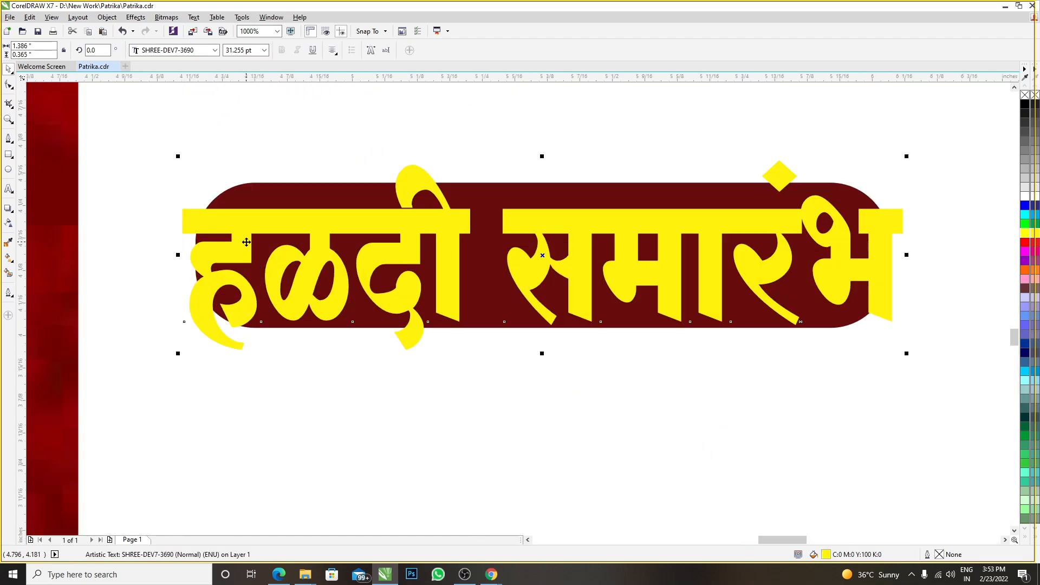
pyautogui.scroll(-1, 246, 242)
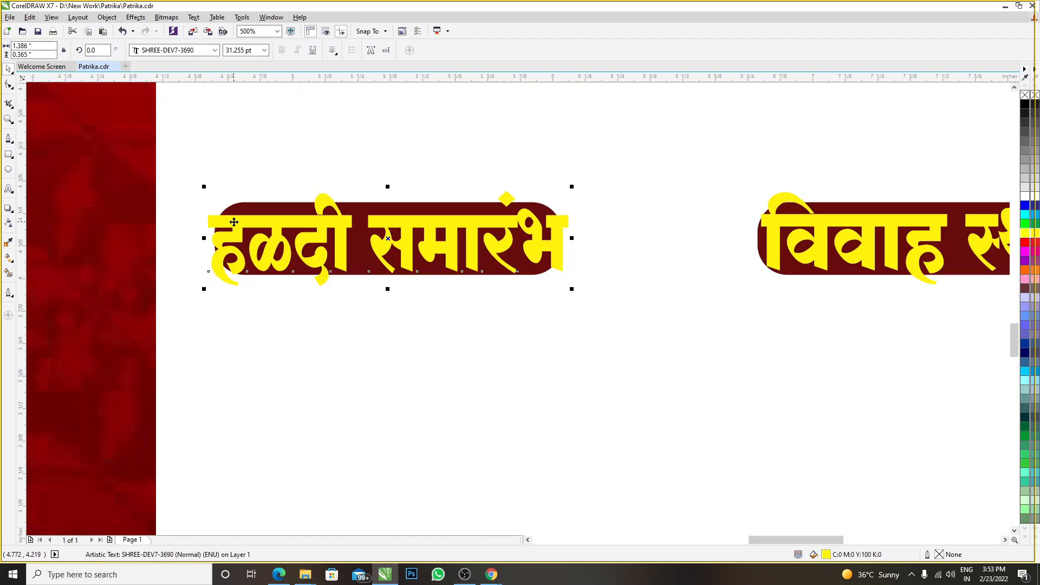
pyautogui.keyDown('shift'); pyautogui.click(769, 225); pyautogui.keyUp('shift')
pyautogui.scroll(-1, 458, 239)
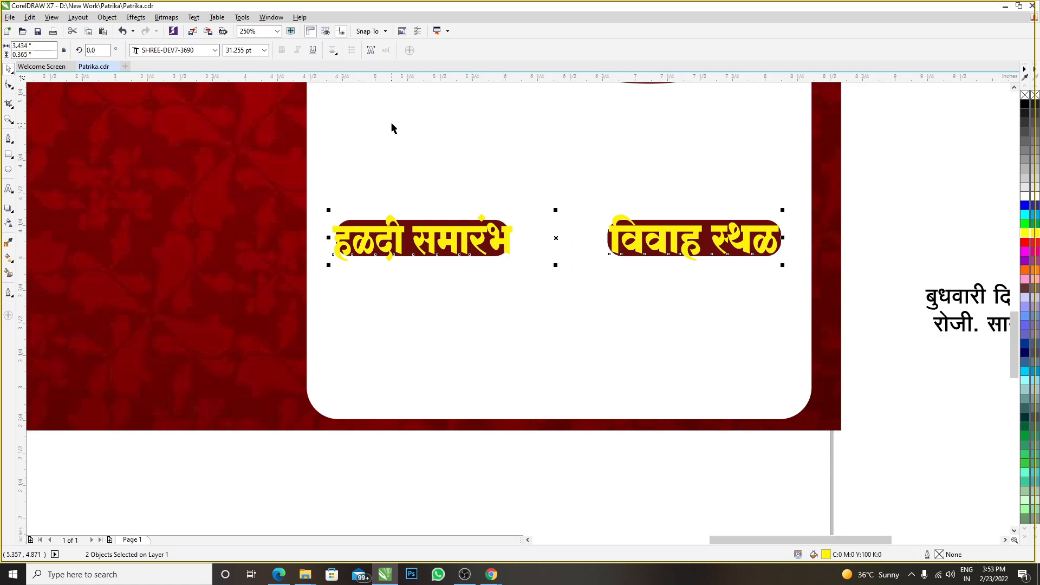
pyautogui.click(264, 49)
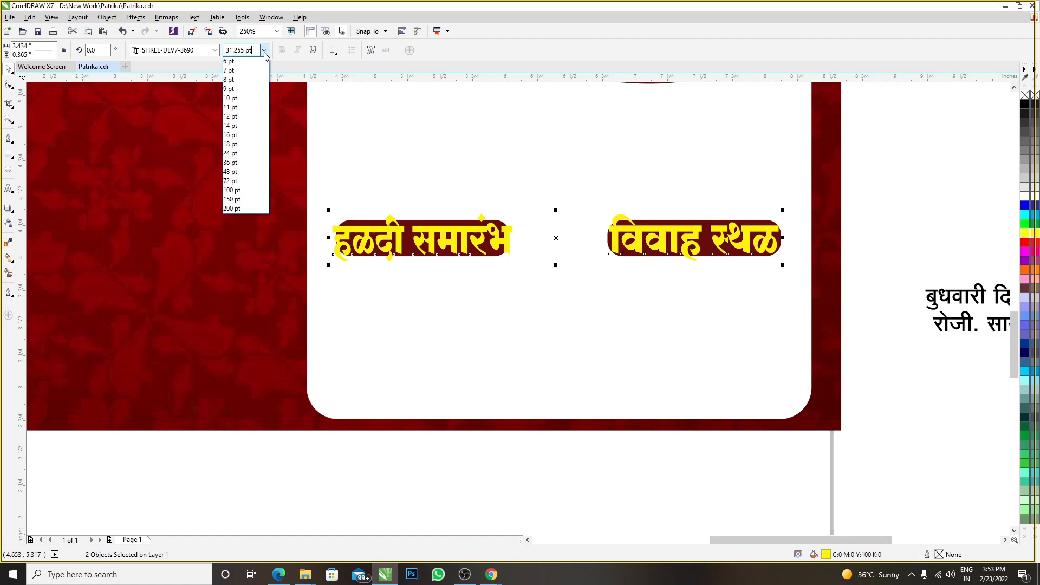
pyautogui.click(232, 145)
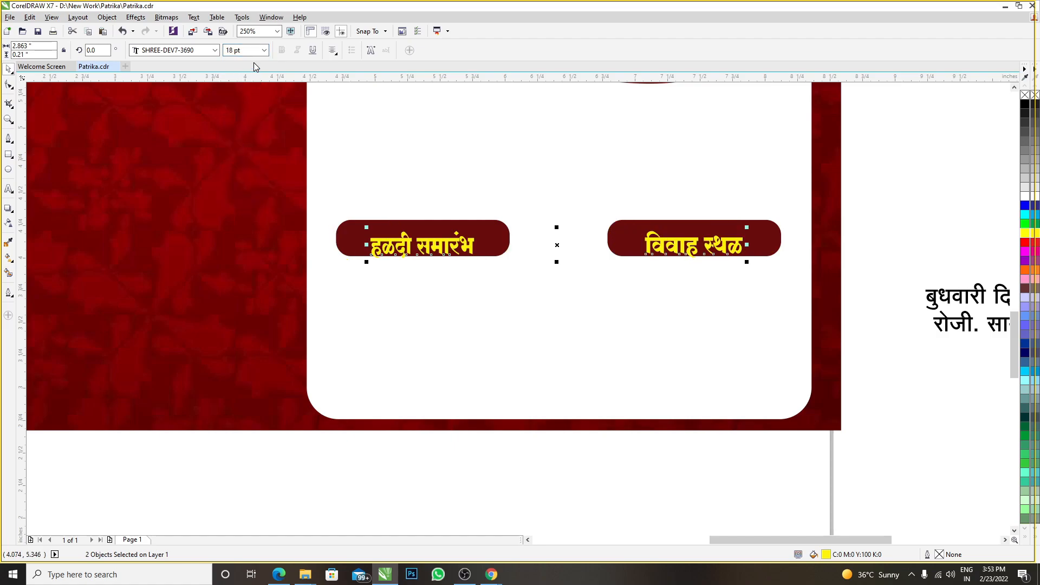
pyautogui.click(264, 50)
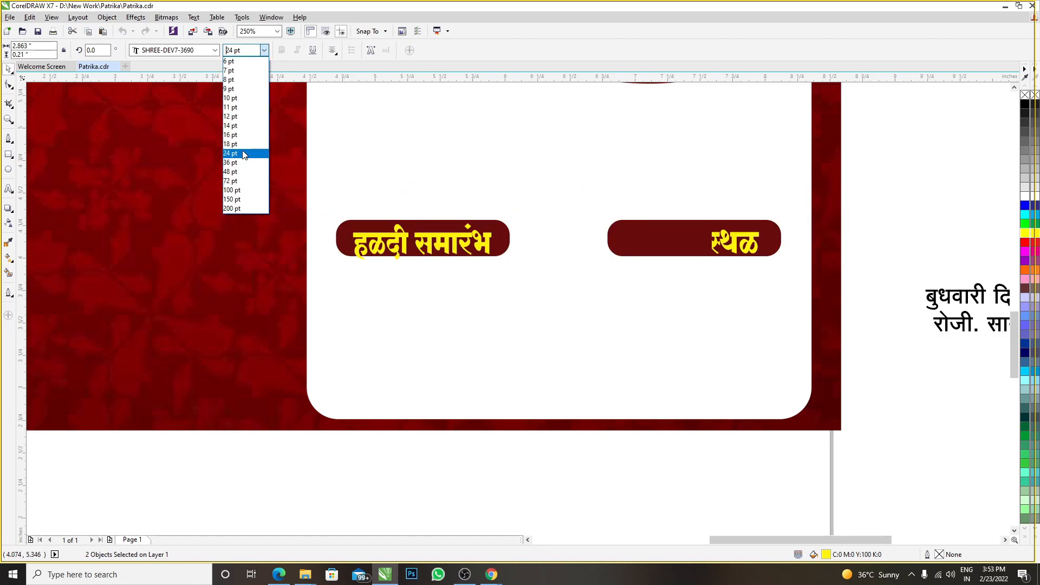
pyautogui.click(241, 153)
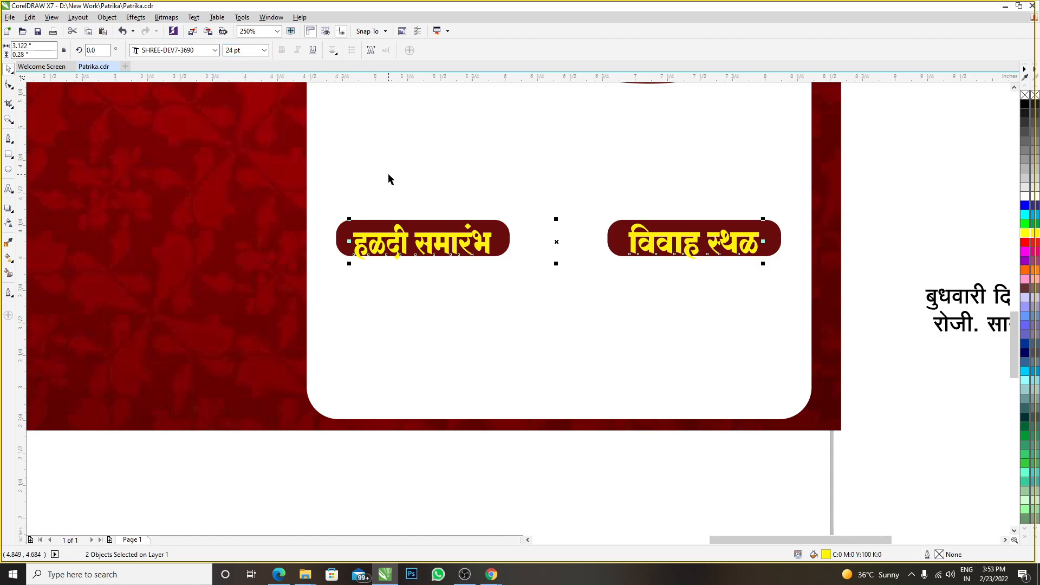
pyautogui.click(227, 50)
pyautogui.write('23')
pyautogui.press('Return')
pyautogui.click(850, 260)
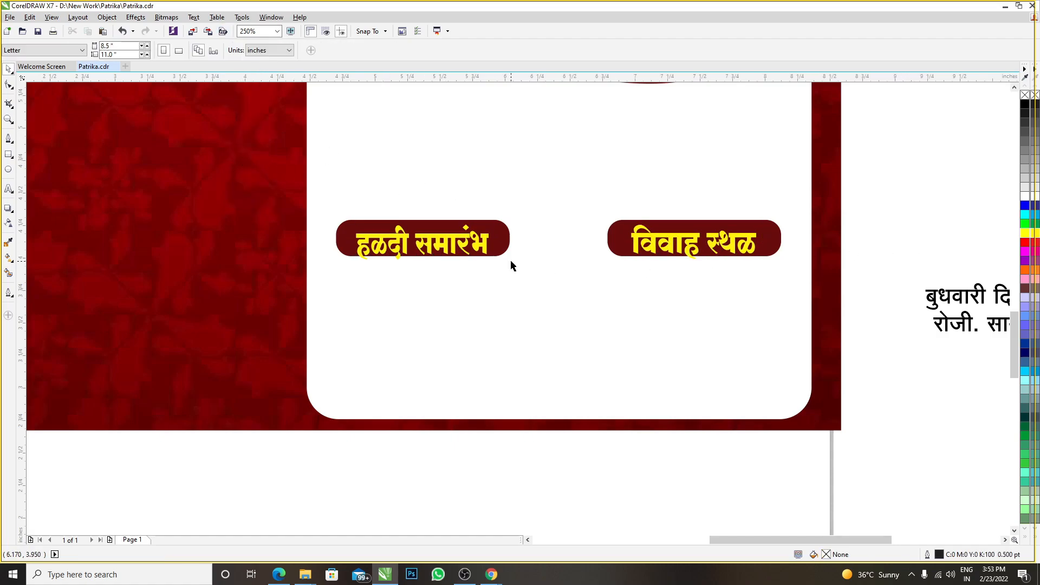
# - Re-center each of the two resized headings vertically on its own maroon bar
pyautogui.scroll(1, 489, 243)
pyautogui.click(492, 231)
pyautogui.keyDown('shift'); pyautogui.click(505, 220); pyautogui.keyUp('shift')
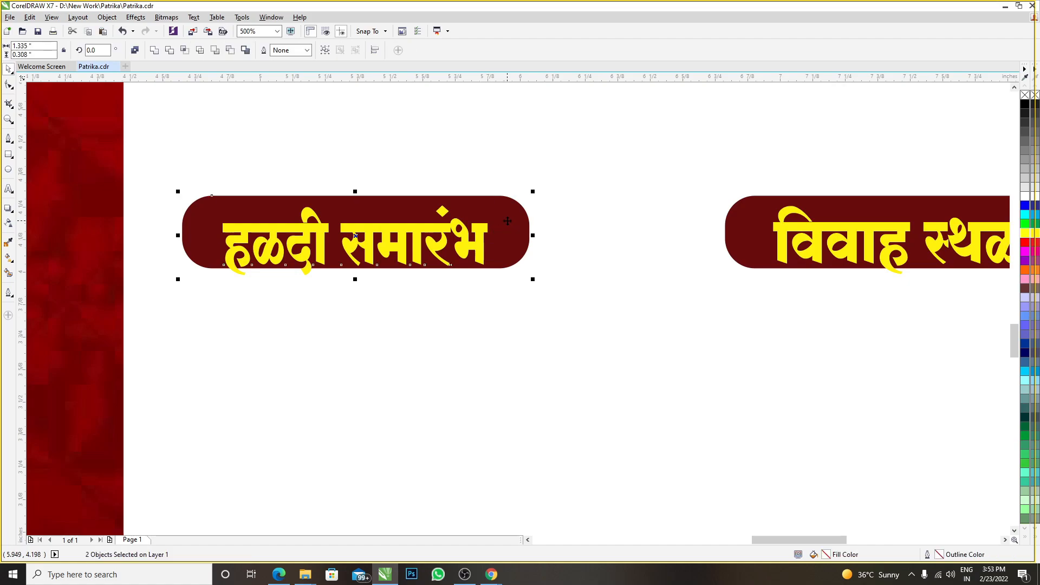
pyautogui.press('c')
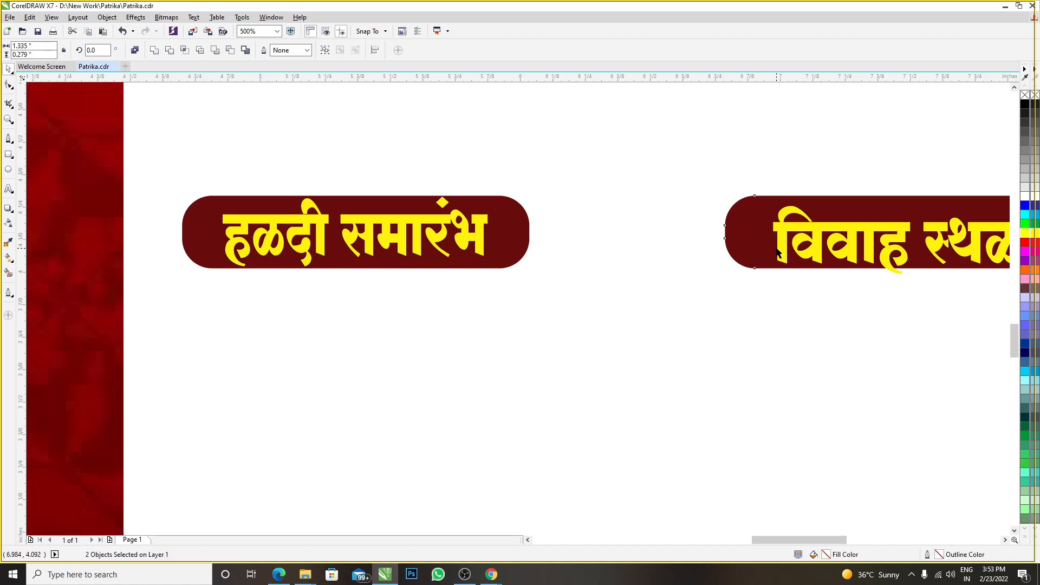
pyautogui.click(778, 252)
pyautogui.click(780, 246)
pyautogui.keyDown('shift'); pyautogui.click(758, 234); pyautogui.keyUp('shift')
pyautogui.press('c')
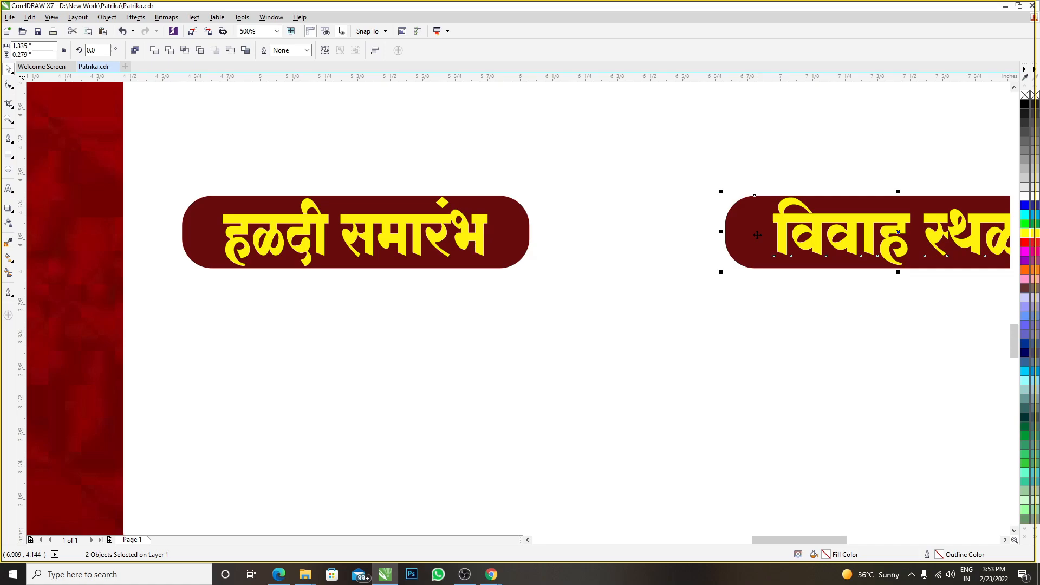
pyautogui.scroll(-3, 662, 290)
pyautogui.click(775, 262)
# - Examine how both headings and their maroon bars sit within the card's white panel
pyautogui.scroll(2, 731, 268)
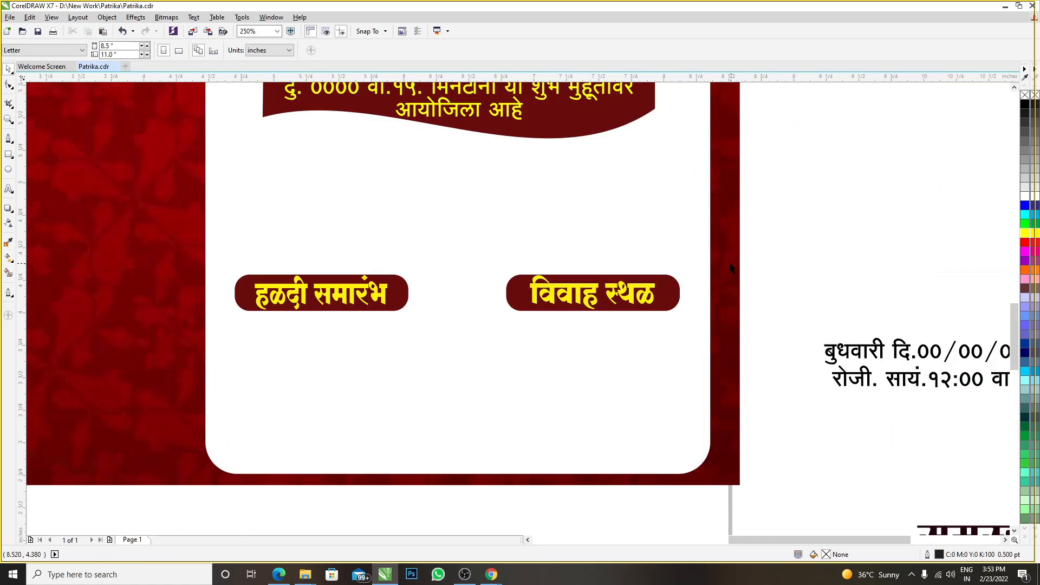
pyautogui.click(650, 295)
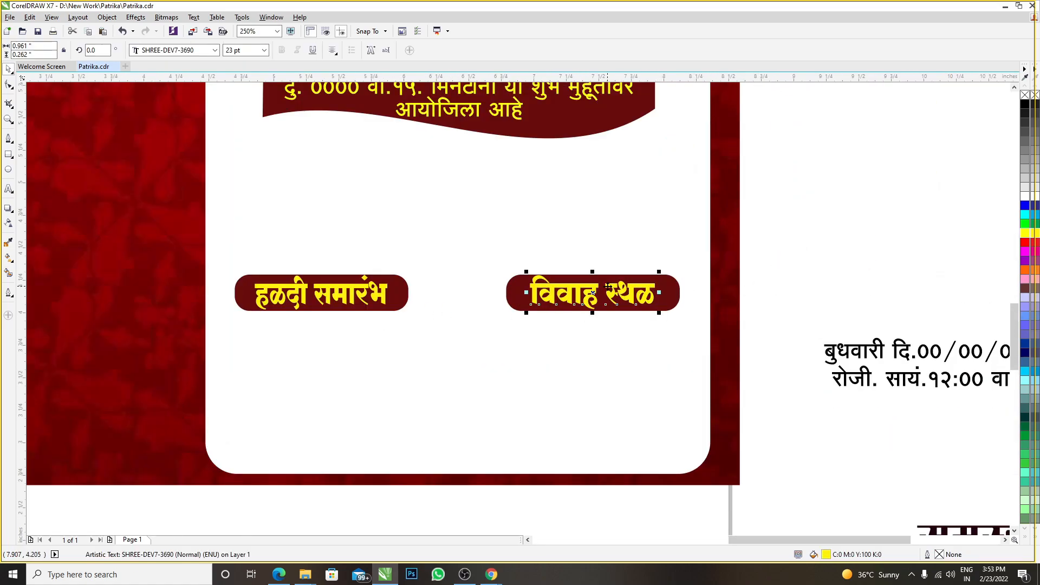
pyautogui.scroll(1, 520, 289)
pyautogui.click(520, 290)
pyautogui.scroll(-1, 450, 271)
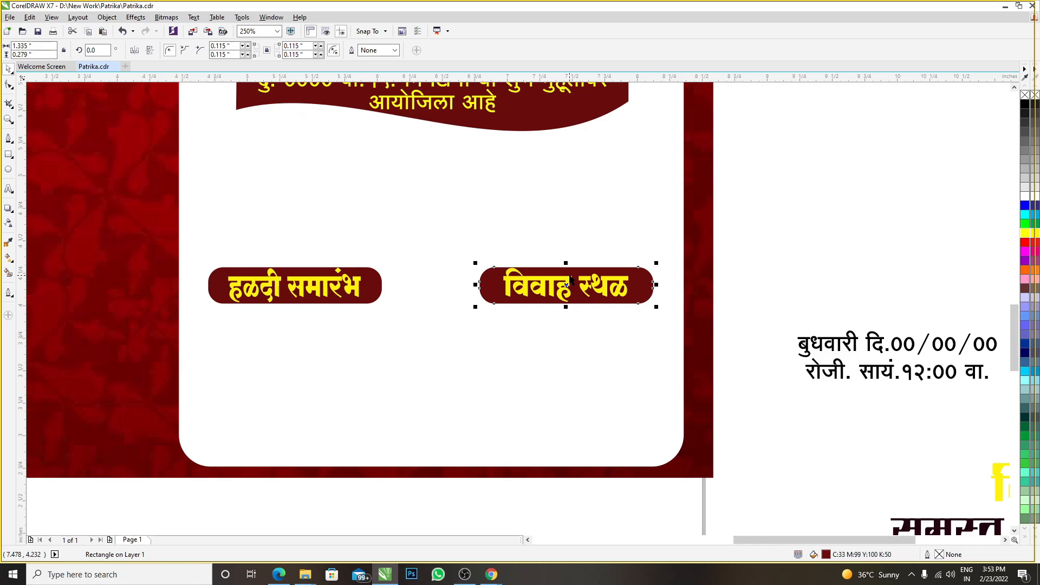
pyautogui.scroll(-1, 569, 276)
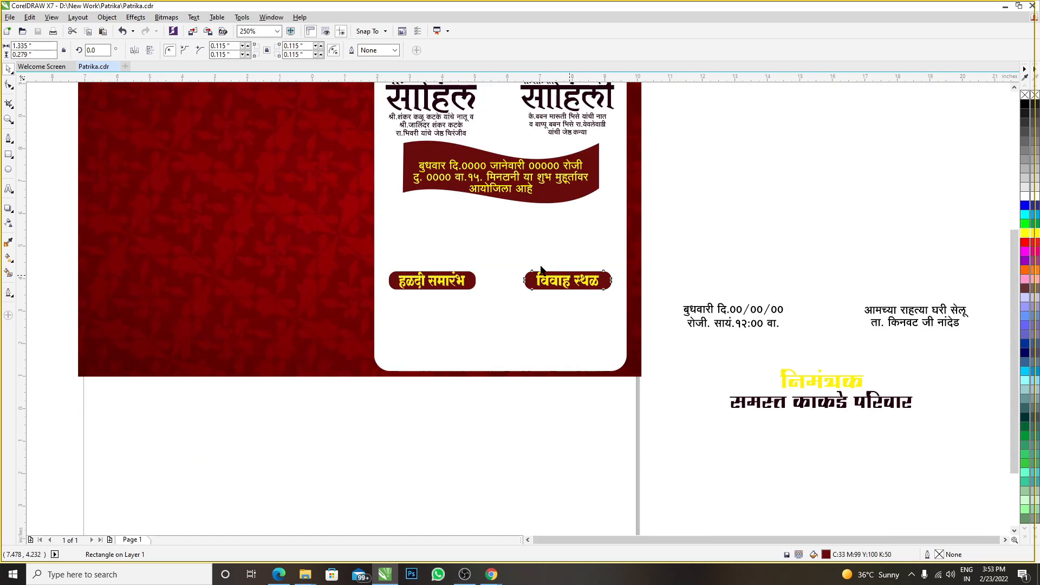
pyautogui.scroll(-1, 543, 268)
pyautogui.click(617, 258)
pyautogui.scroll(1, 484, 283)
pyautogui.scroll(2, 475, 279)
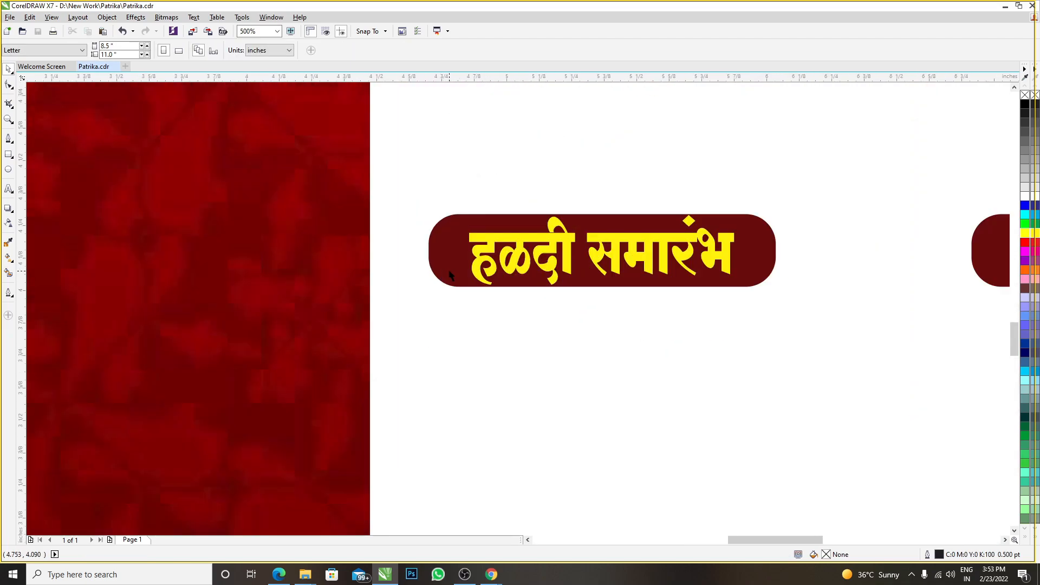
pyautogui.scroll(1, 447, 253)
pyautogui.click(446, 251)
pyautogui.scroll(-1, 477, 253)
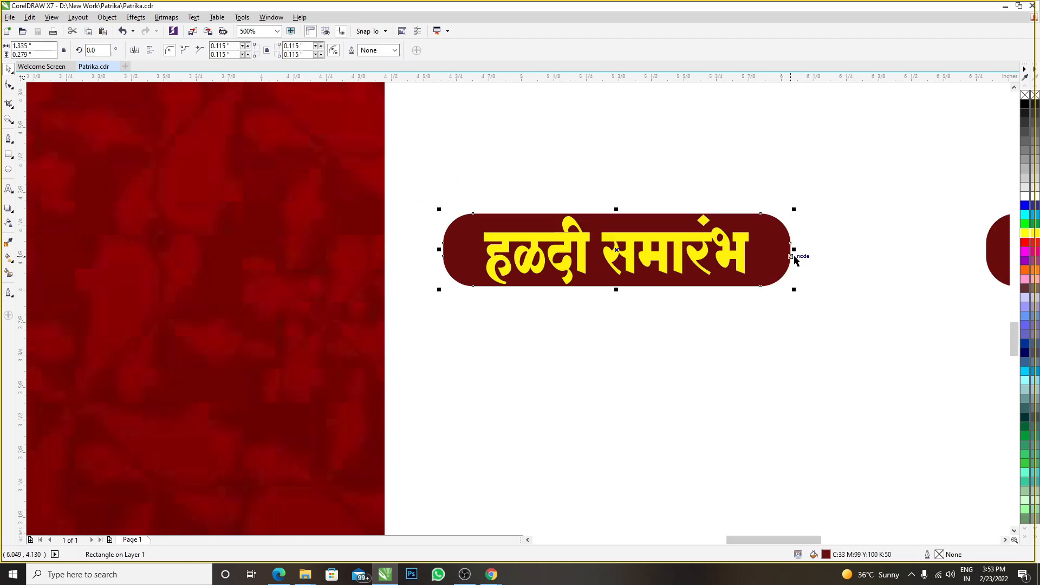
pyautogui.scroll(1, 795, 259)
pyautogui.scroll(-2, 795, 259)
pyautogui.scroll(-1, 795, 259)
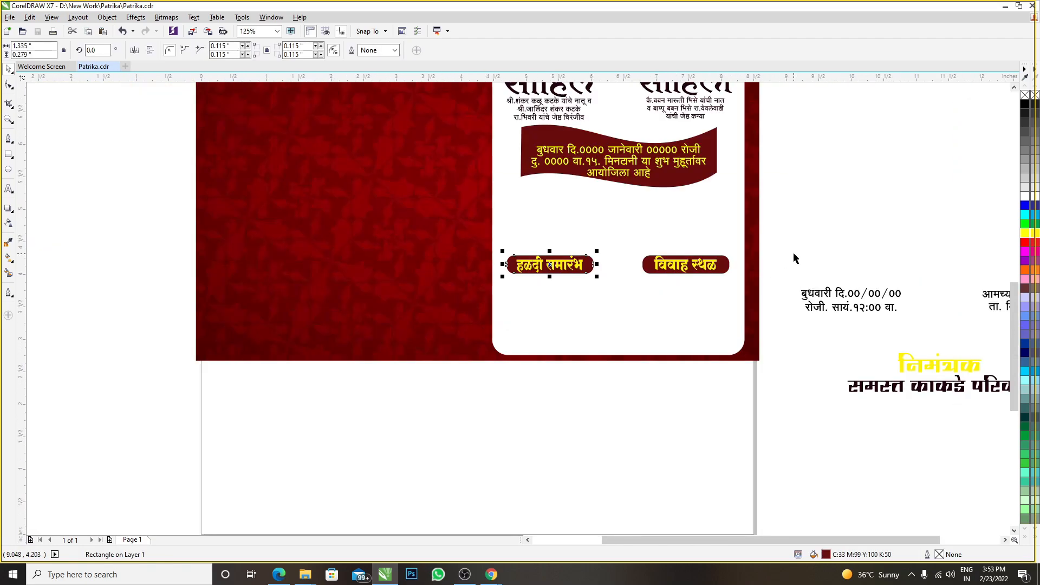
# - Move the two-line venue text horizontally so it sits close beside the date and time text
pyautogui.click(819, 231)
pyautogui.click(822, 295)
pyautogui.scroll(-1, 822, 295)
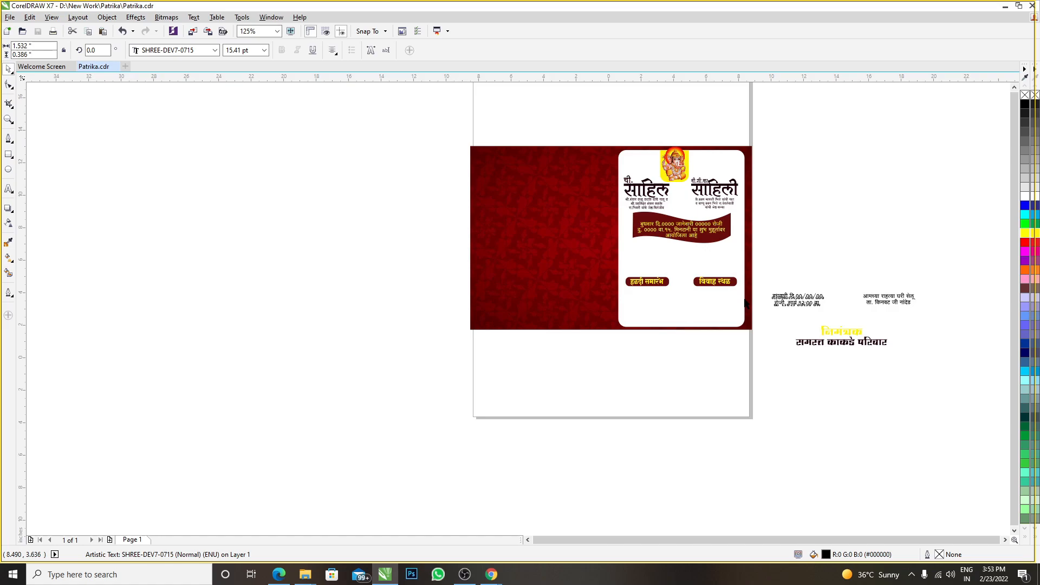
pyautogui.keyDown('shift'); pyautogui.click(993, 293); pyautogui.keyUp('shift')
pyautogui.scroll(1, 992, 292)
pyautogui.moveTo(700, 274); pyautogui.dragTo(871, 347)
pyautogui.scroll(1, 743, 296)
pyautogui.moveTo(753, 298); pyautogui.dragTo(626, 299)
pyautogui.click(636, 237)
# - Change the font of the date and venue text blocks together to SHREE-DEV7-2446
pyautogui.moveTo(346, 246); pyautogui.dragTo(907, 357)
pyautogui.click(653, 227)
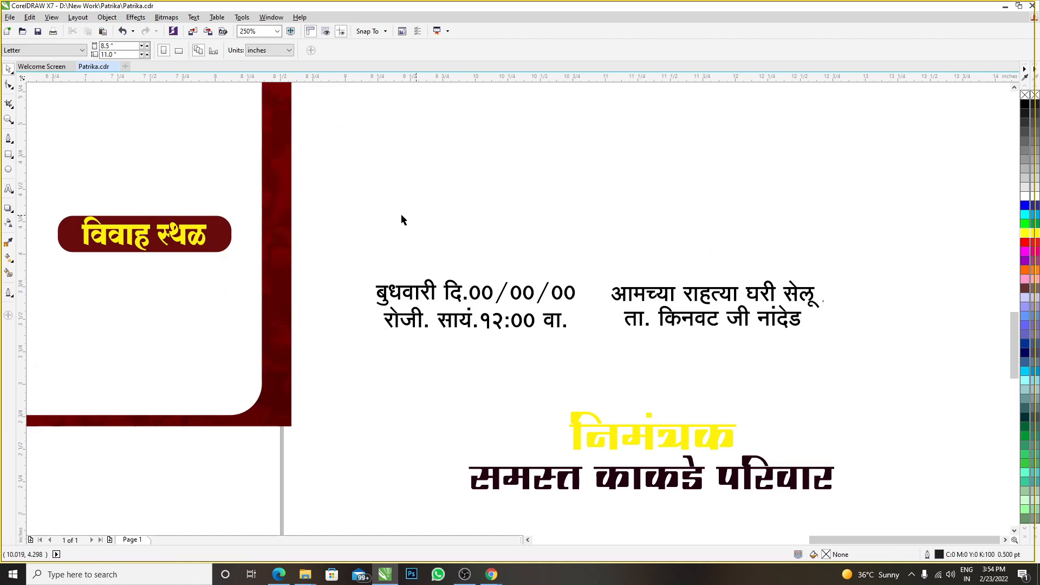
pyautogui.moveTo(336, 229); pyautogui.dragTo(872, 373)
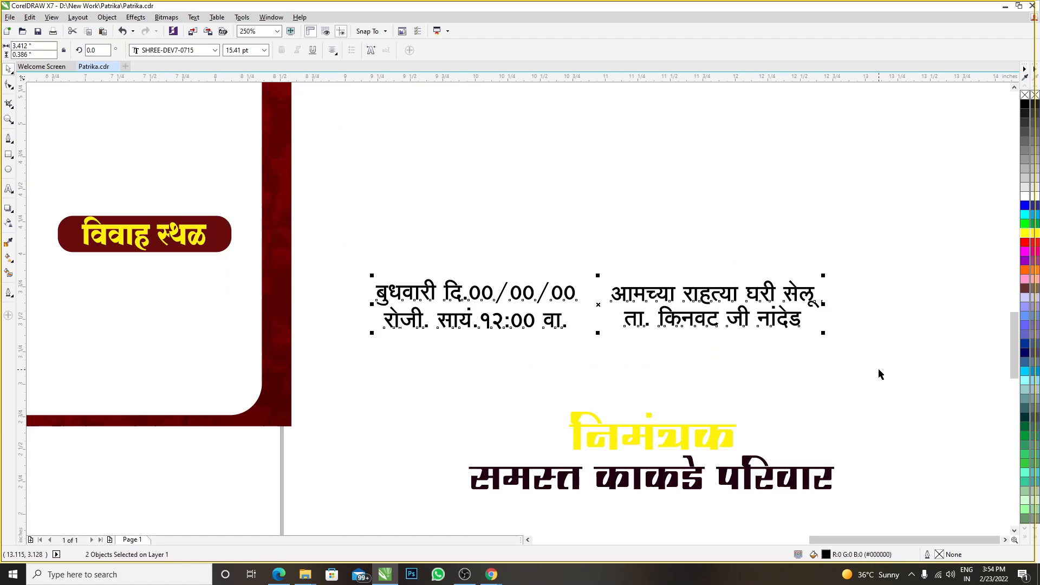
pyautogui.click(214, 50)
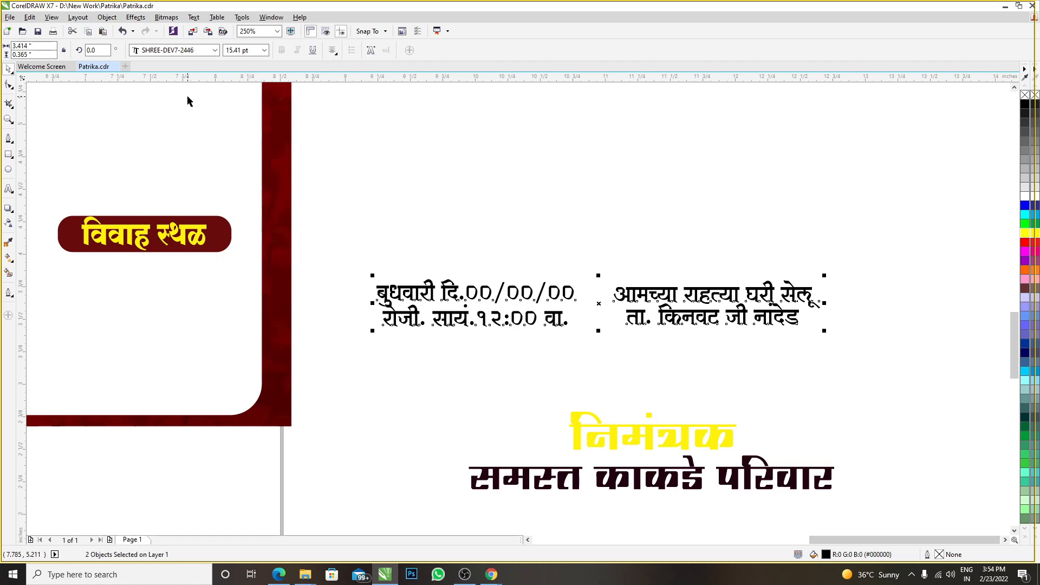
# - Center the two-line date and time text horizontally under the हळदी समारंभ heading in the white panel
pyautogui.scroll(-2, 544, 233)
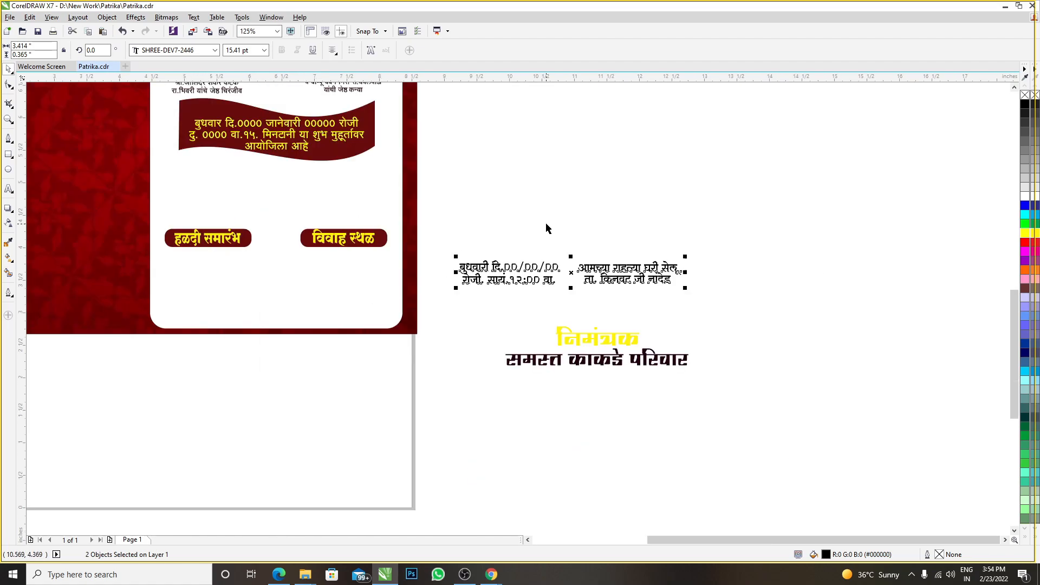
pyautogui.click(501, 225)
pyautogui.click(484, 269)
pyautogui.scroll(2, 200, 252)
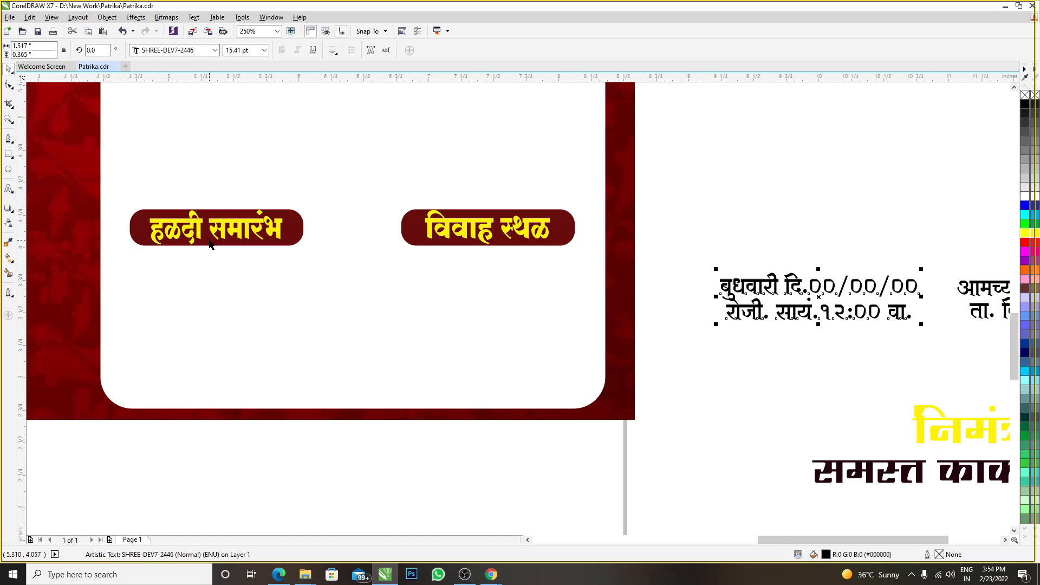
pyautogui.keyDown('shift'); pyautogui.click(211, 243); pyautogui.keyUp('shift')
pyautogui.press('c')
pyautogui.scroll(-2, 689, 239)
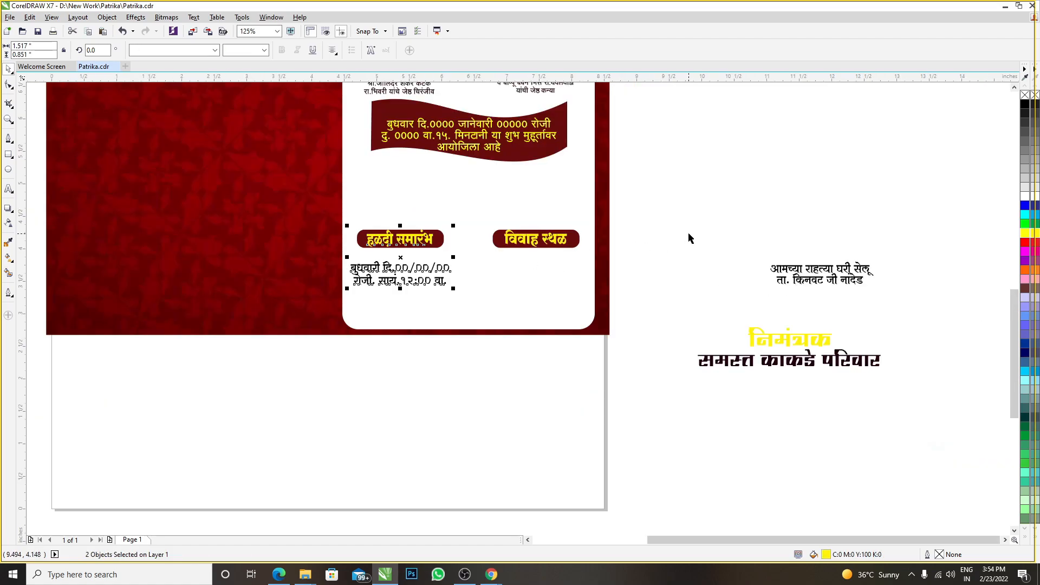
# - Center the two-line venue text horizontally under the विवाह स्थळ heading bar in the white panel
pyautogui.click(789, 275)
pyautogui.scroll(2, 659, 278)
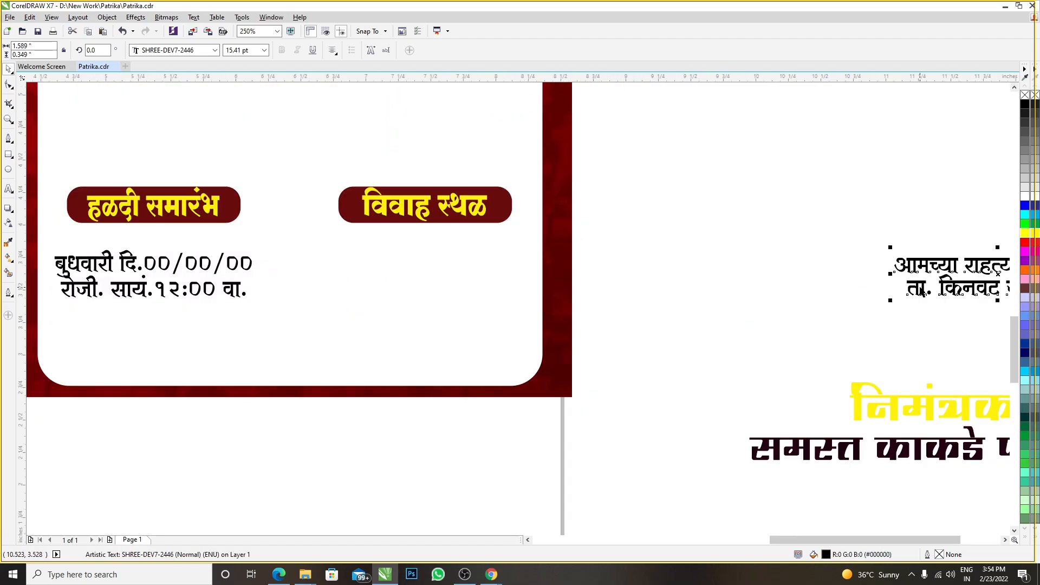
pyautogui.keyDown('shift'); pyautogui.click(507, 209); pyautogui.keyUp('shift')
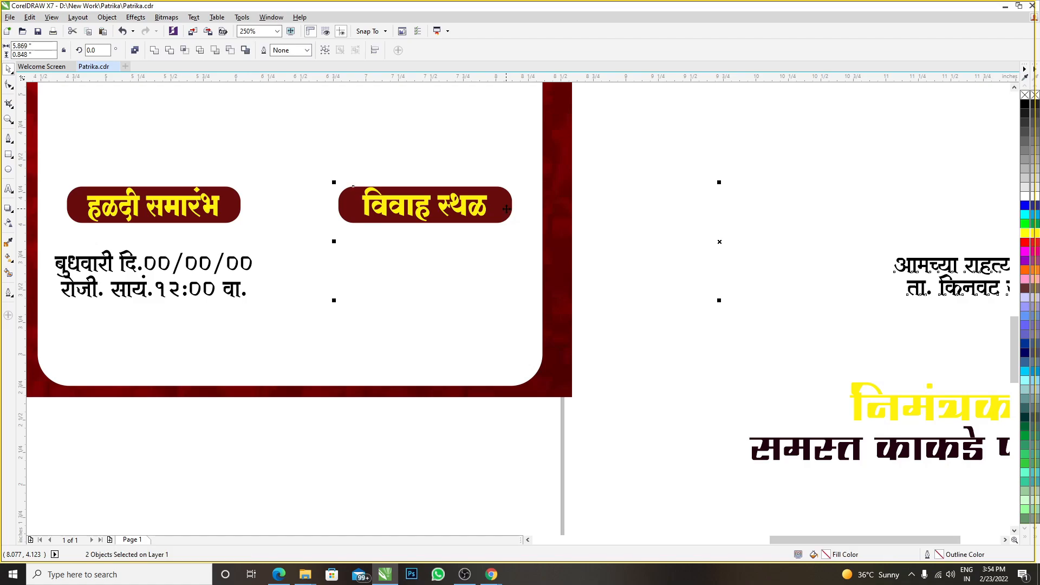
pyautogui.press('c')
pyautogui.scroll(-2, 508, 225)
pyautogui.click(529, 242)
pyautogui.scroll(2, 472, 236)
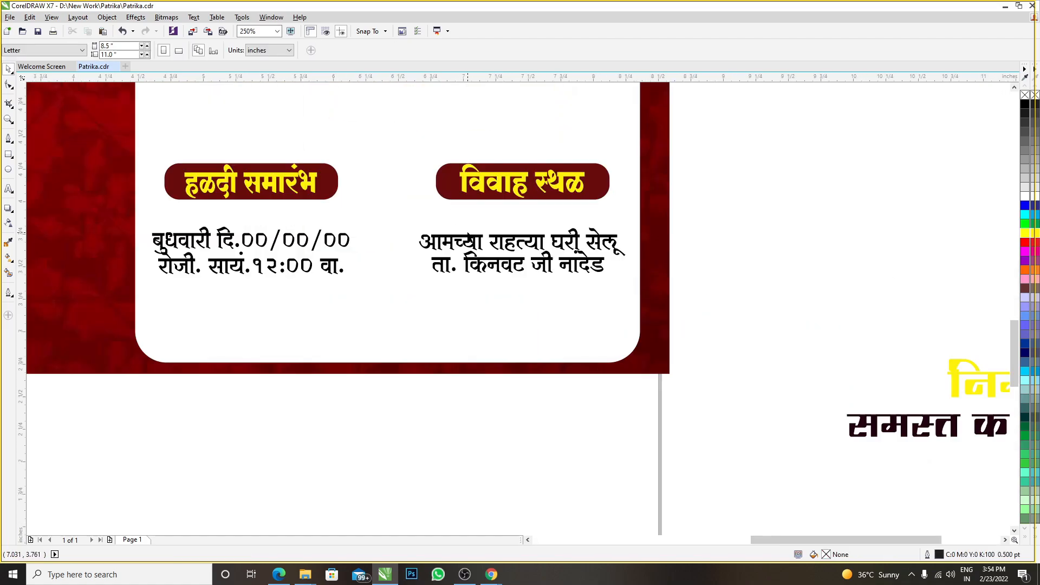
# - Move the date and venue text blocks together straight up so they sit close beneath their heading bars
pyautogui.click(468, 240)
pyautogui.keyDown('shift'); pyautogui.click(348, 239); pyautogui.keyUp('shift')
pyautogui.scroll(2, 343, 236)
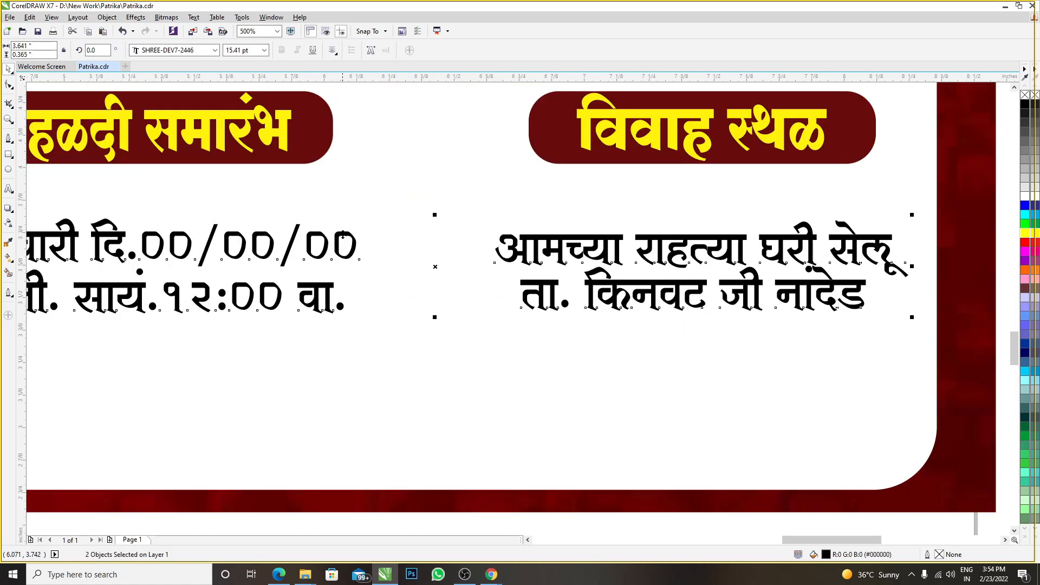
pyautogui.moveTo(345, 228); pyautogui.dragTo(347, 195)
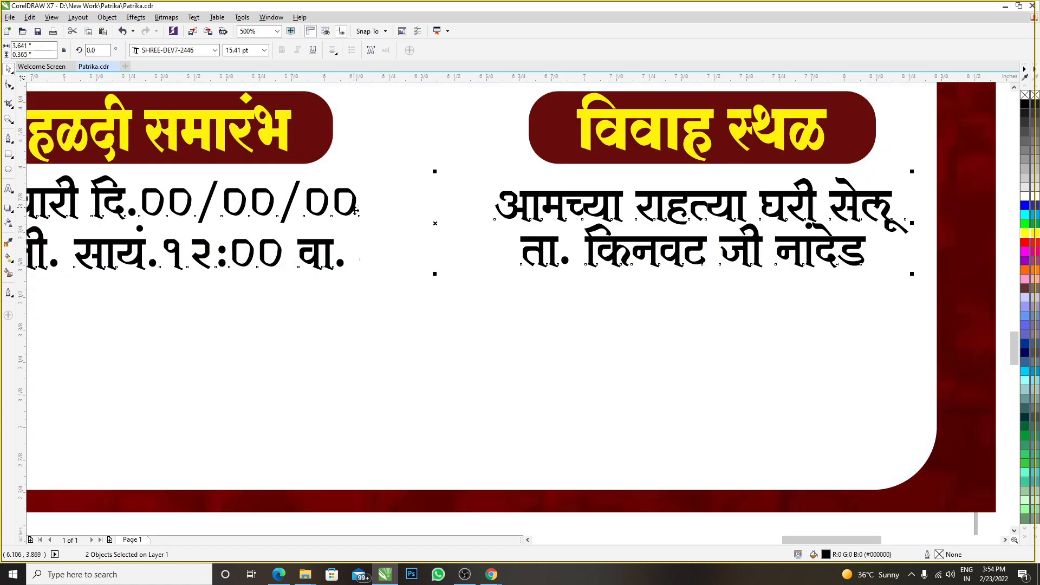
pyautogui.scroll(-2, 362, 226)
pyautogui.press('Escape')
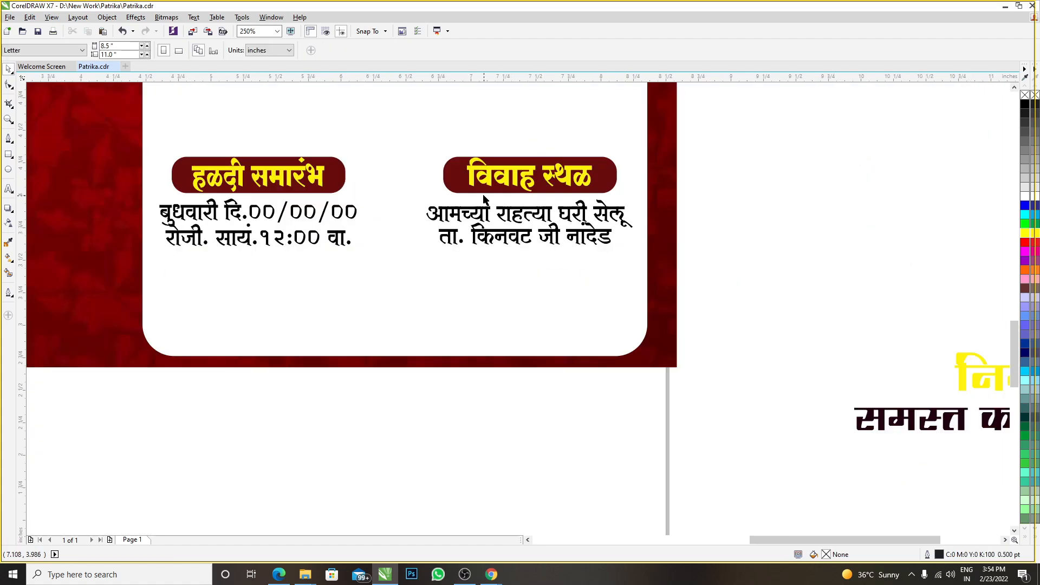
# - Place a copy of the विवाह स्थळ heading's maroon bar below the venue text
pyautogui.click(458, 178)
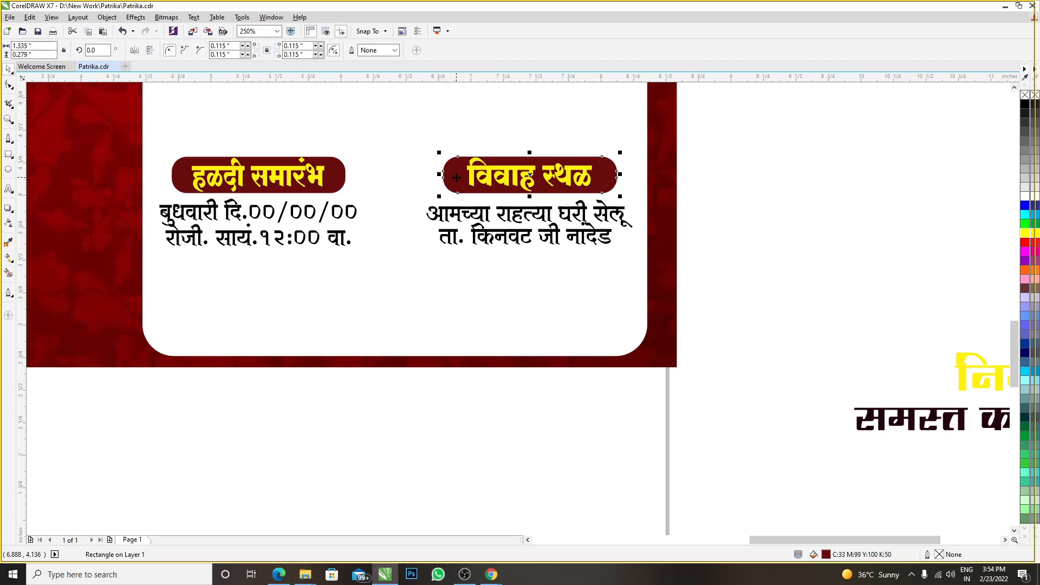
pyautogui.moveTo(457, 178); pyautogui.dragTo(490, 289)
pyautogui.click(778, 258)
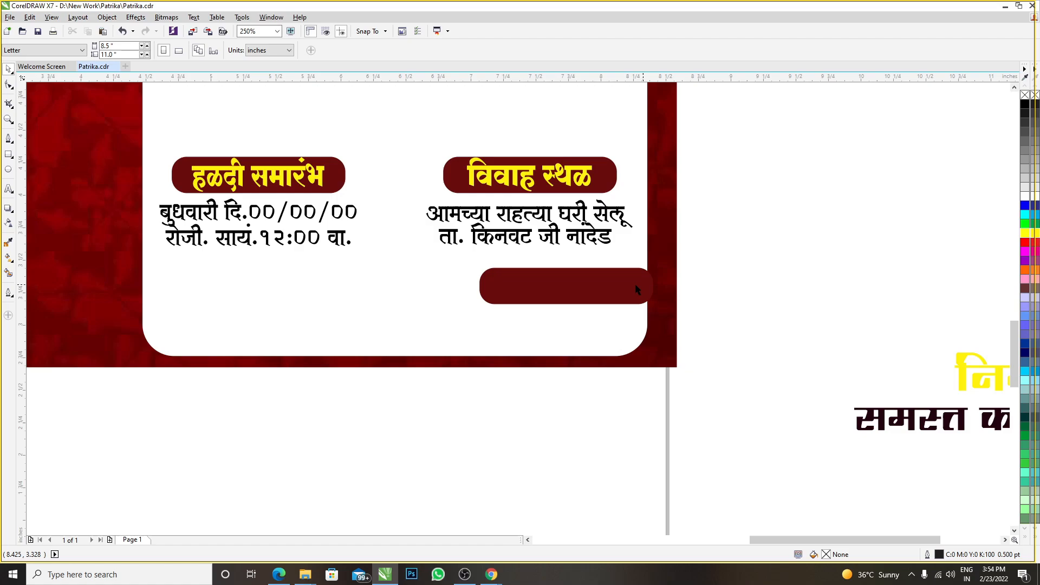
pyautogui.click(595, 289)
pyautogui.moveTo(595, 288); pyautogui.dragTo(760, 274)
pyautogui.click(692, 296)
pyautogui.click(691, 297)
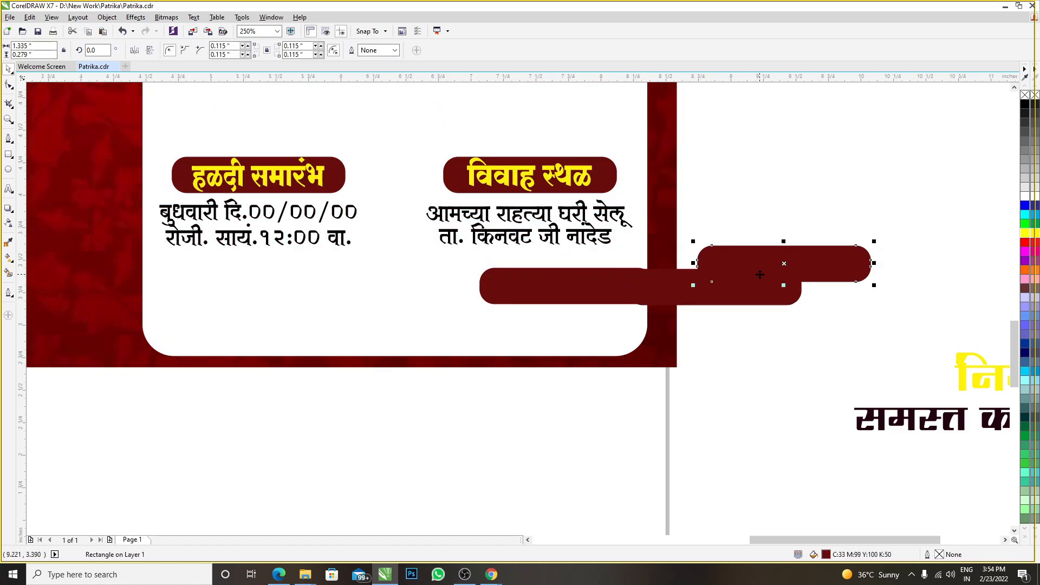
pyautogui.press('Delete')
pyautogui.click(736, 291)
pyautogui.press('Delete')
# - Move the empty maroon bar below and between the date and venue texts, and center it horizontally on the white panel
pyautogui.click(605, 296)
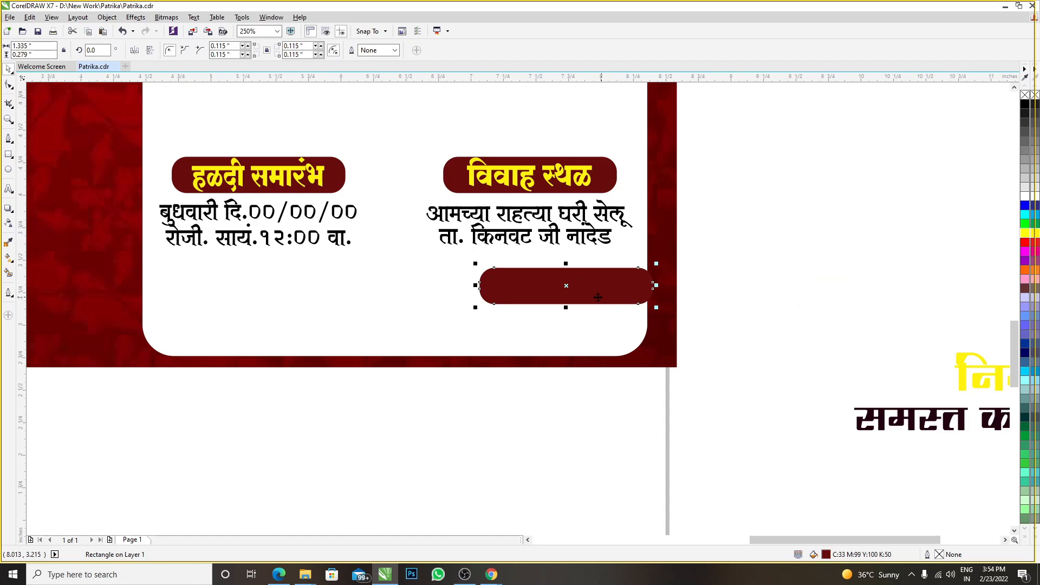
pyautogui.moveTo(544, 281); pyautogui.dragTo(349, 273)
pyautogui.scroll(-3, 649, 292)
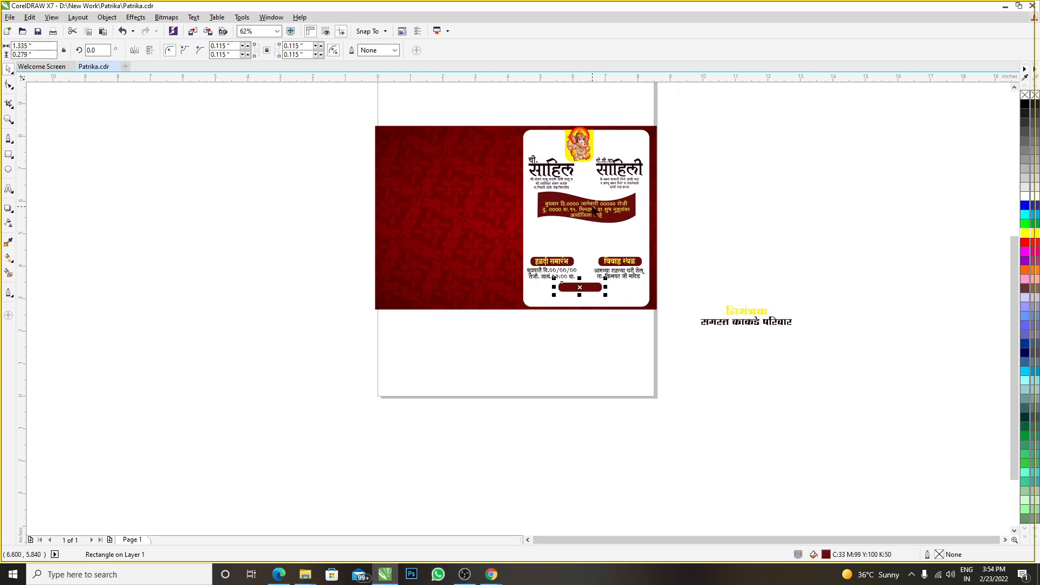
pyautogui.scroll(1, 645, 307)
pyautogui.click(626, 285)
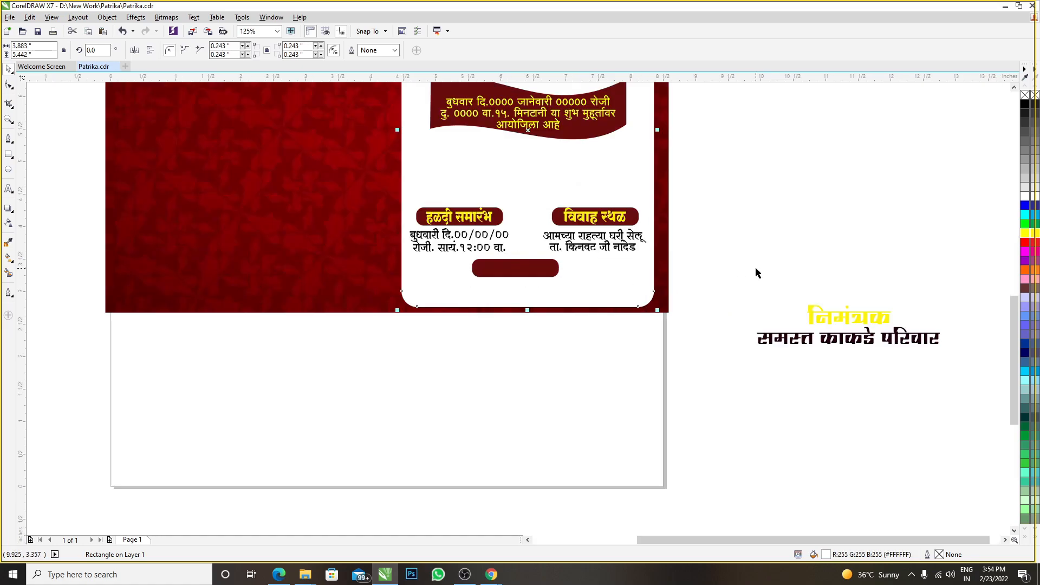
pyautogui.click(755, 268)
pyautogui.click(548, 275)
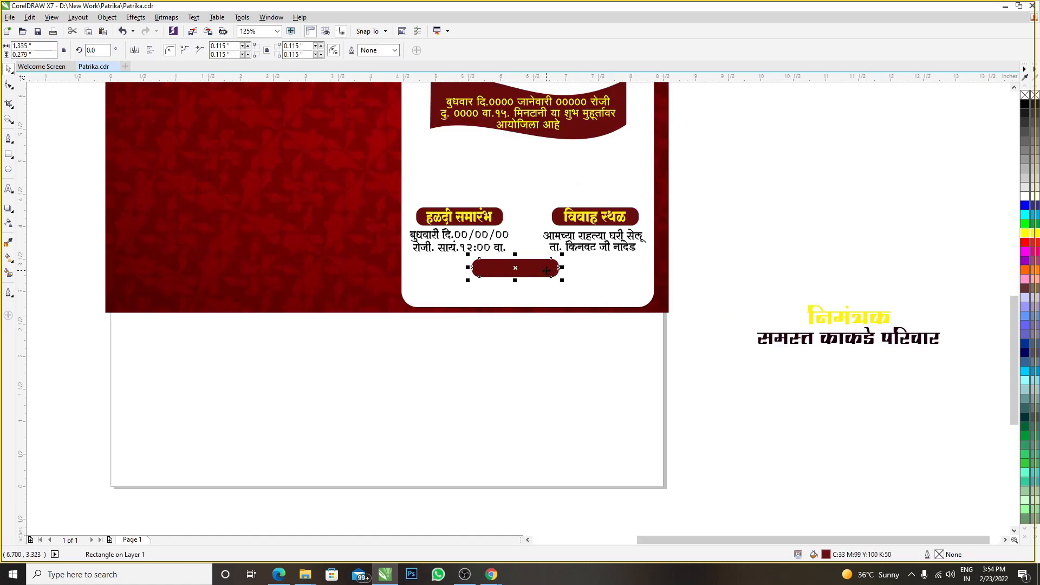
pyautogui.keyDown('shift'); pyautogui.click(589, 269); pyautogui.keyUp('shift')
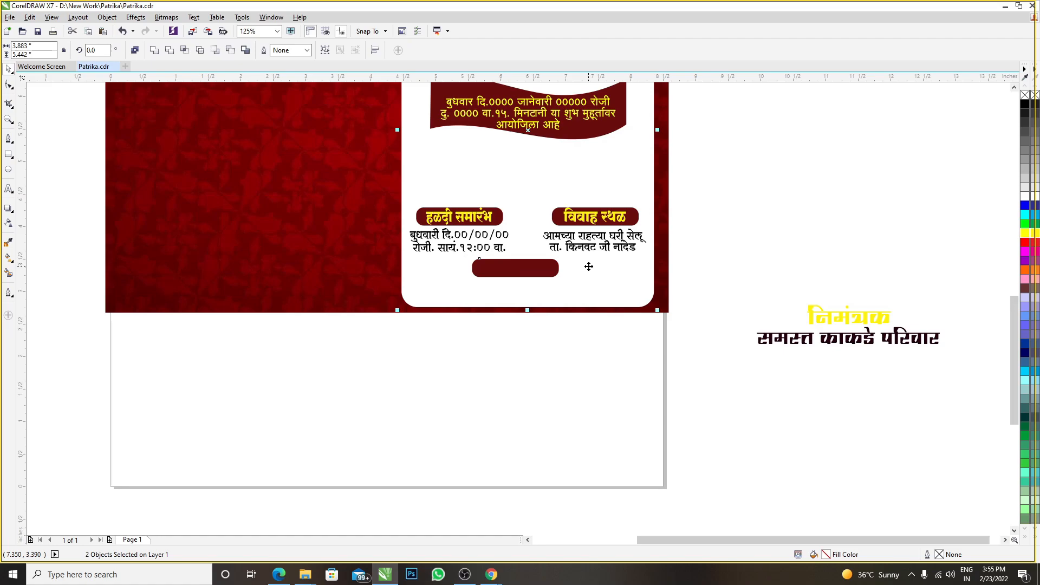
pyautogui.press('c')
pyautogui.click(758, 275)
pyautogui.scroll(1, 562, 260)
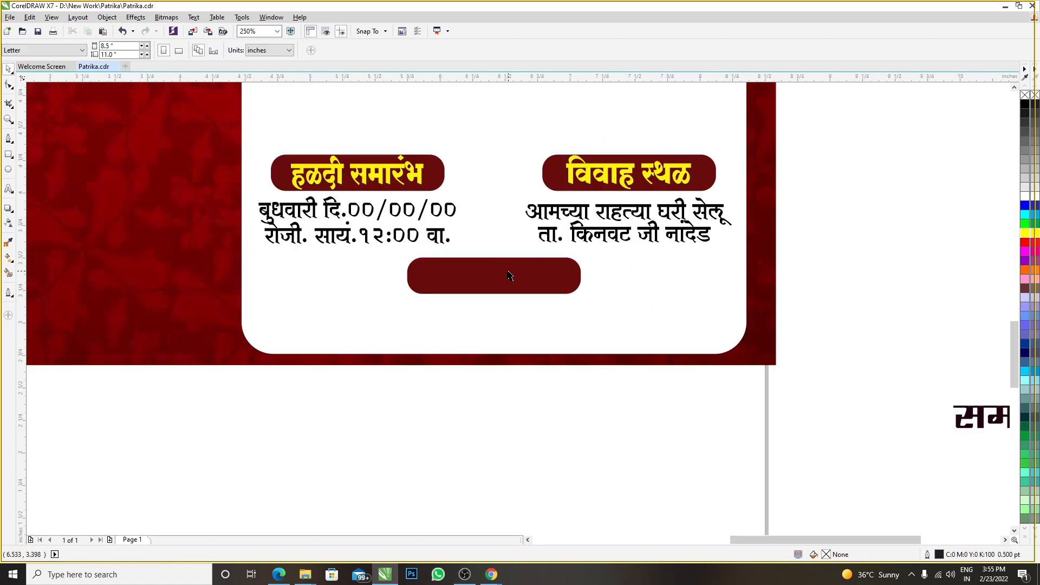
# - Move the yellow निमंत्रक heading and the dark family line together to just below the card's white panel
pyautogui.scroll(-1, 498, 278)
pyautogui.moveTo(710, 255); pyautogui.dragTo(894, 398)
pyautogui.moveTo(810, 333); pyautogui.dragTo(497, 340)
pyautogui.click(624, 340)
pyautogui.scroll(1, 520, 331)
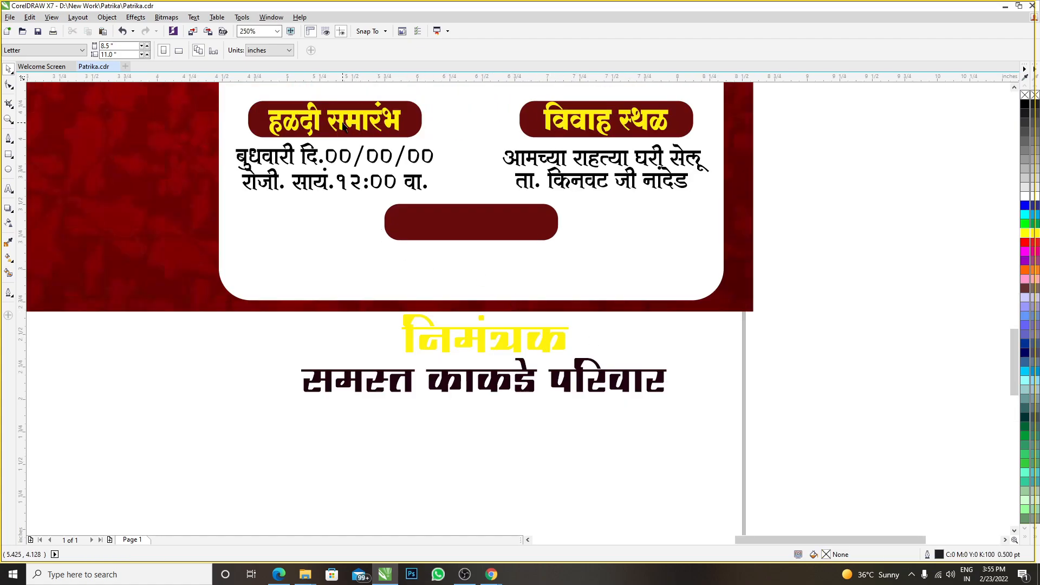
# - Change the font of the yellow निमंत्रक heading to SHREE-DEV7-3690
pyautogui.click(464, 341)
pyautogui.scroll(1, 465, 340)
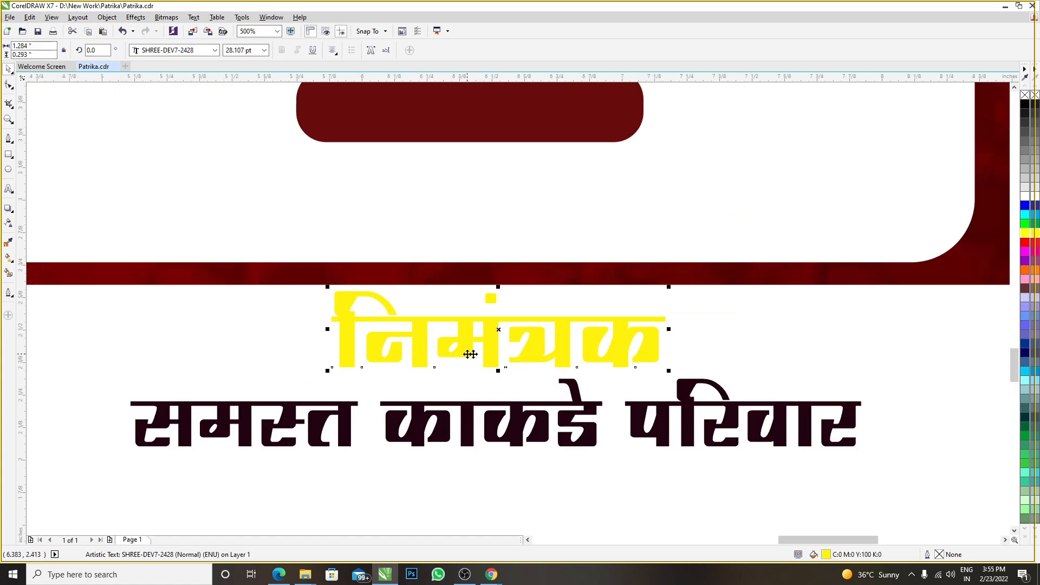
pyautogui.click(214, 50)
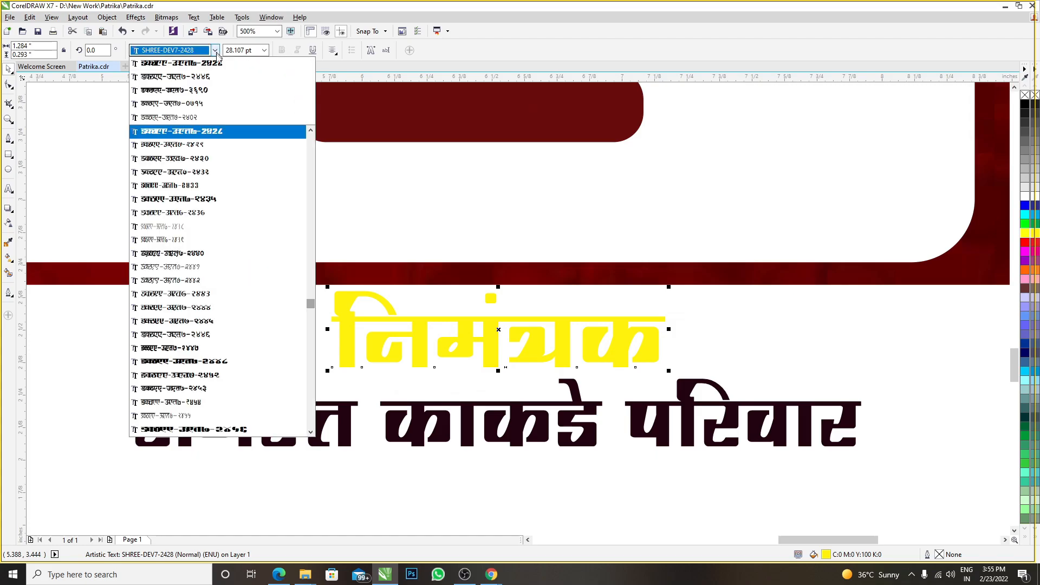
pyautogui.click(192, 95)
pyautogui.scroll(-1, 434, 310)
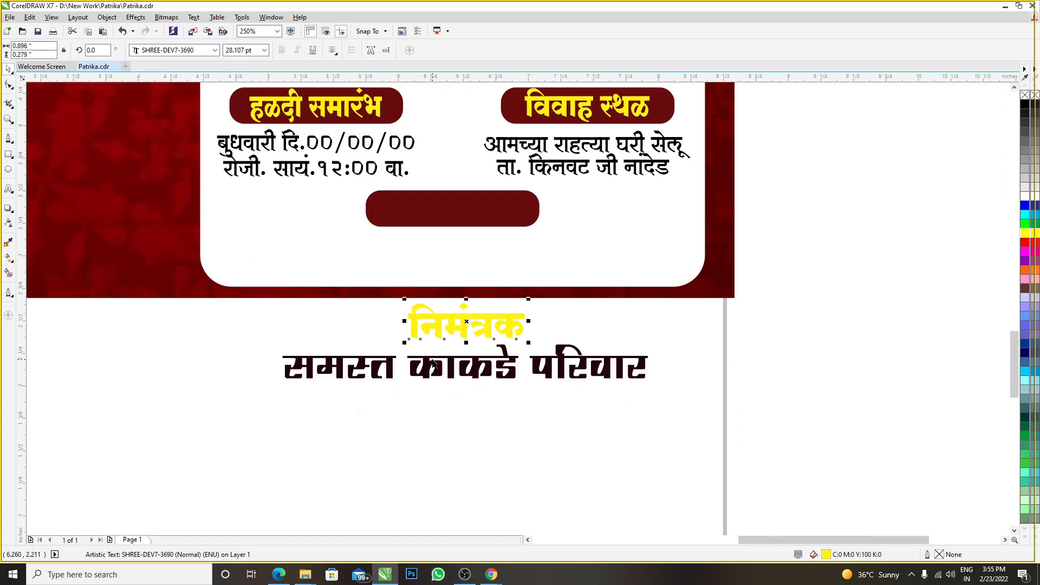
# - Change the font of the dark family line to SHREE-DEV7-2446
pyautogui.click(433, 367)
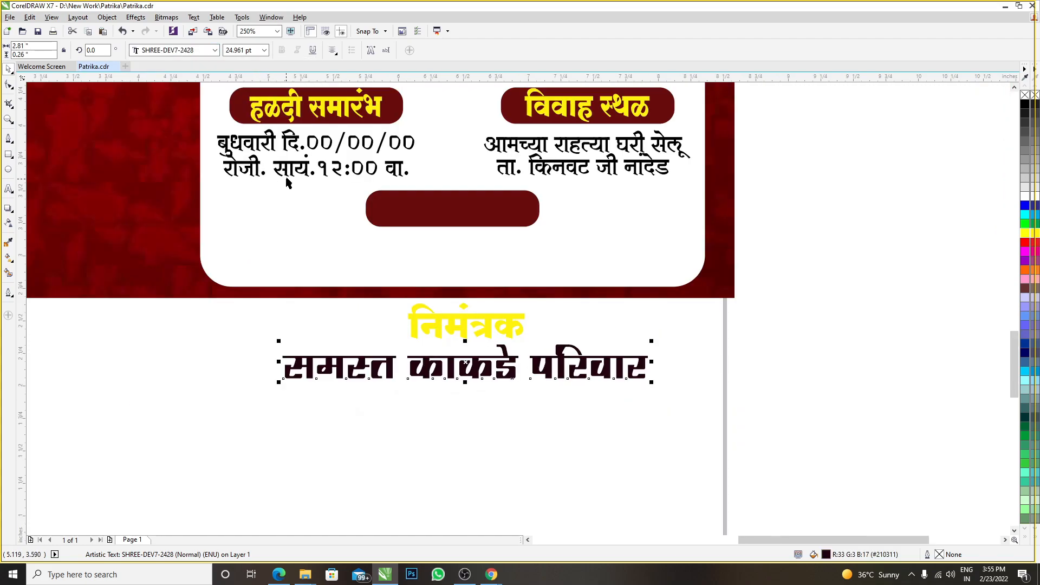
pyautogui.click(215, 50)
pyautogui.click(187, 87)
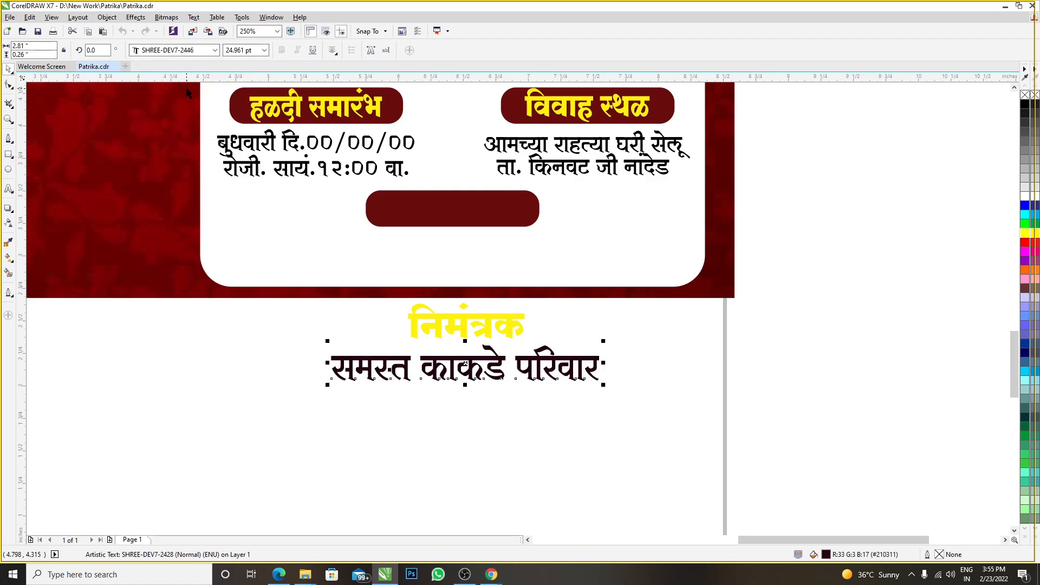
# - Center the निमंत्रक heading both vertically and horizontally on the empty maroon bar
pyautogui.click(467, 328)
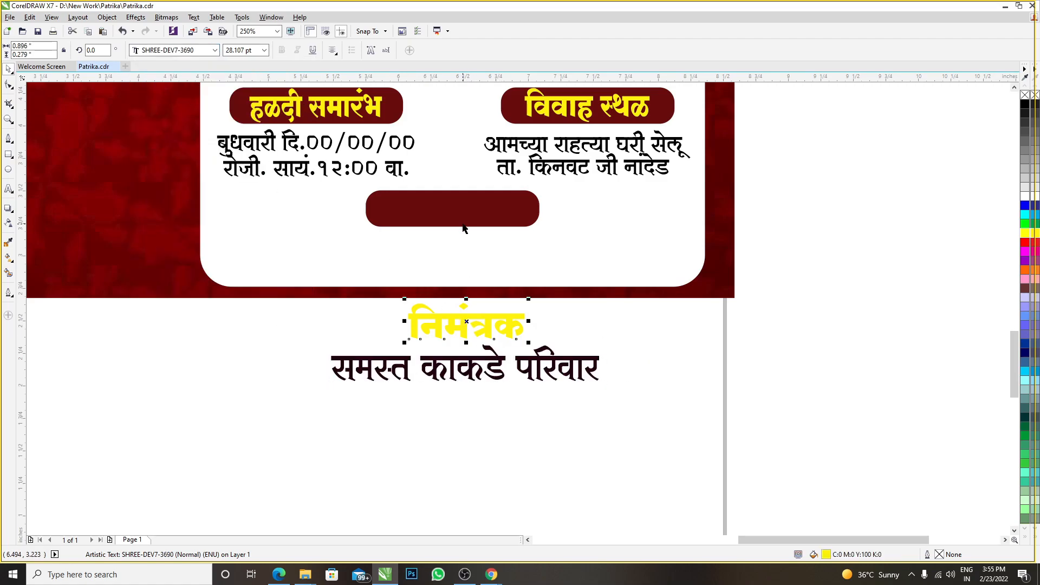
pyautogui.keyDown('shift'); pyautogui.click(464, 219); pyautogui.keyUp('shift')
pyautogui.press('e')
pyautogui.press('c')
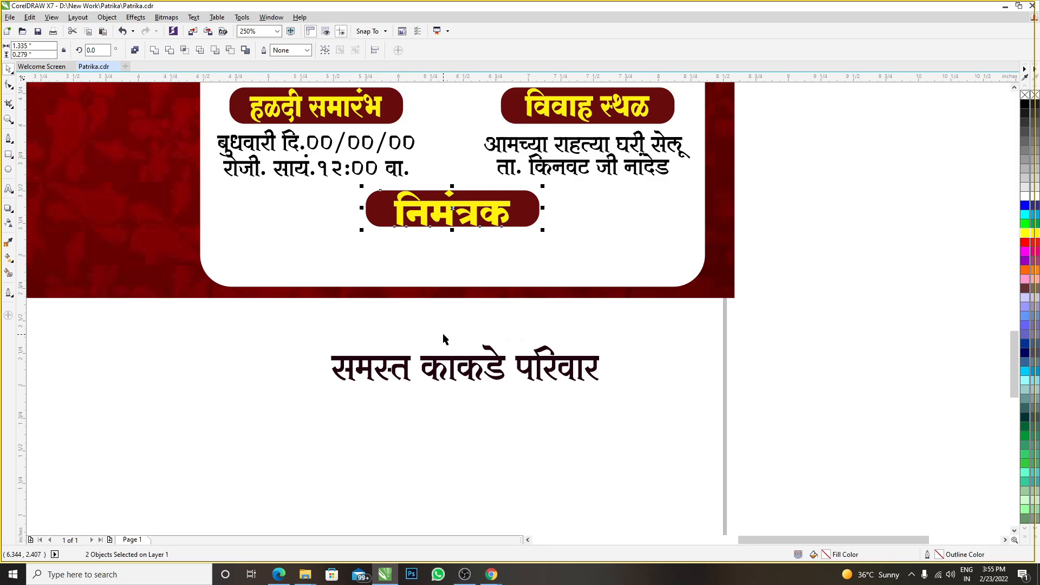
# - Move the family line into the white panel beneath the निमंत्रक bar and shrink it to about 20 pt
pyautogui.click(444, 351)
pyautogui.moveTo(440, 365); pyautogui.dragTo(446, 251)
pyautogui.scroll(2, 570, 268)
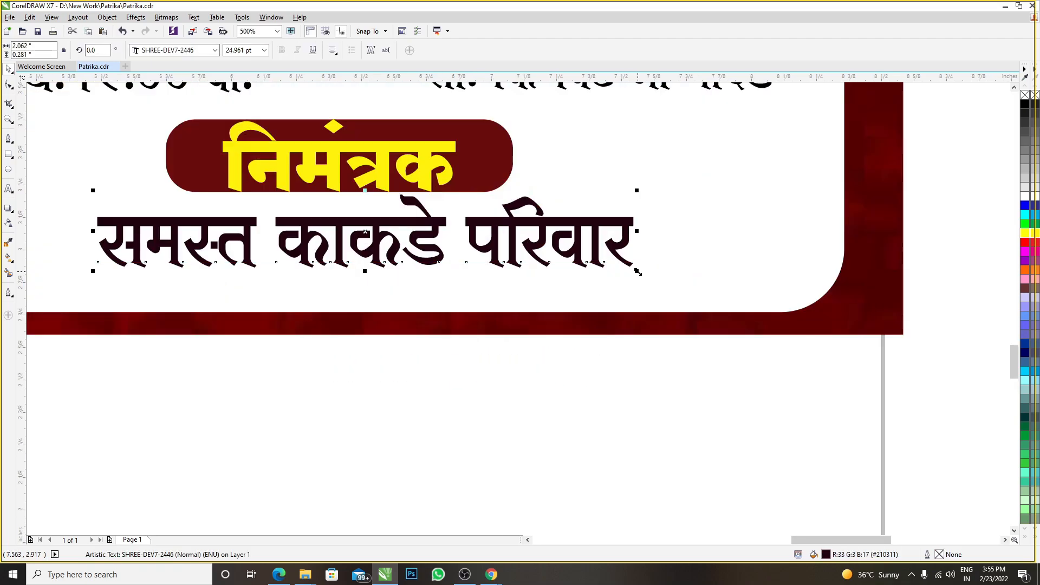
pyautogui.moveTo(638, 272); pyautogui.dragTo(623, 265)
pyautogui.scroll(-2, 511, 367)
pyautogui.click(511, 367)
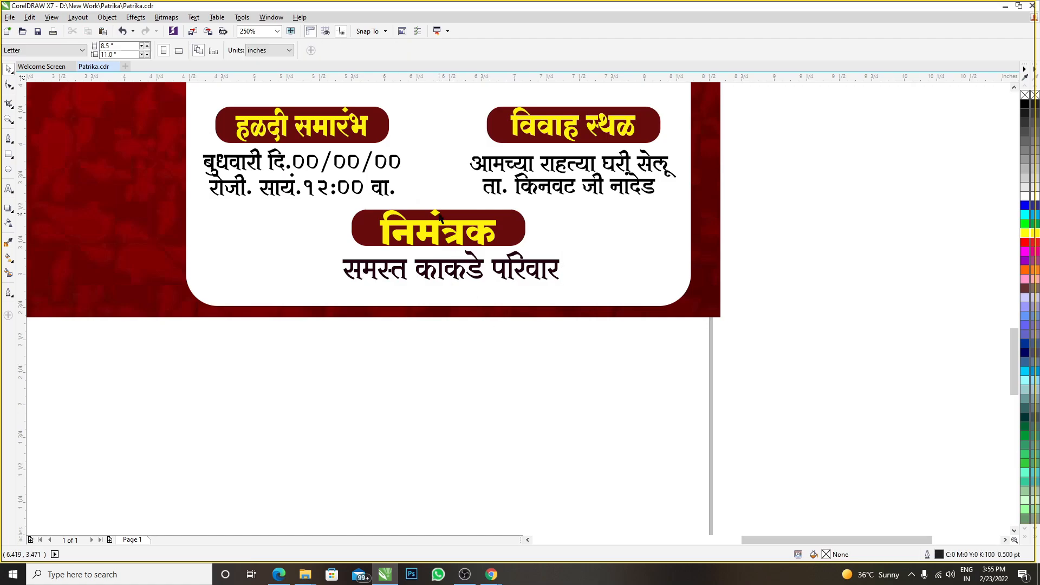
# - Shrink the निमंत्रक heading proportionally about its center so it fits inside its maroon bar with clearance
pyautogui.scroll(2, 440, 216)
pyautogui.click(440, 217)
pyautogui.scroll(2, 577, 277)
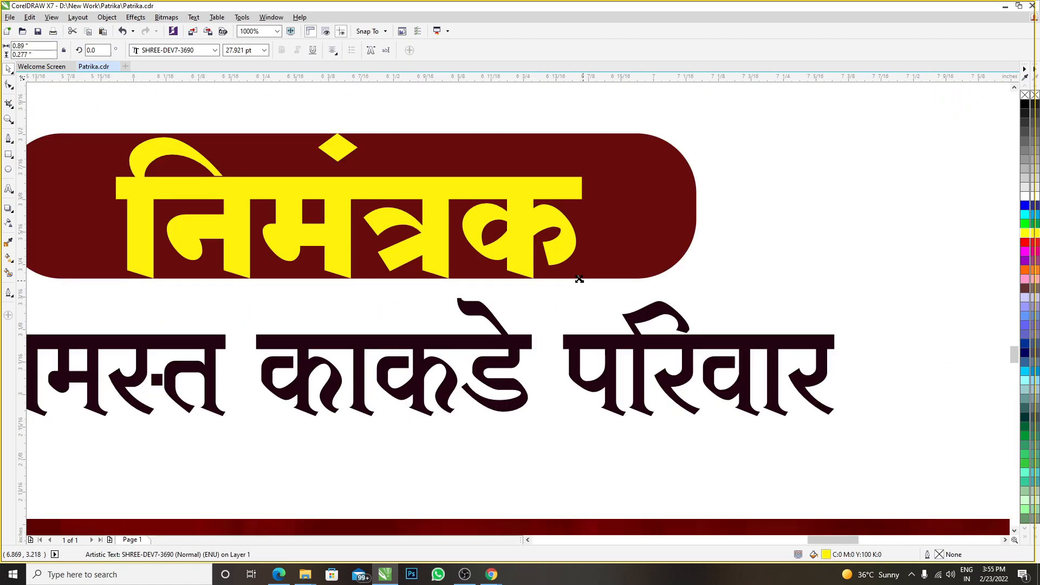
pyautogui.moveTo(579, 279); pyautogui.dragTo(545, 267)
pyautogui.keyDown('shift'); pyautogui.click(596, 205); pyautogui.keyUp('shift')
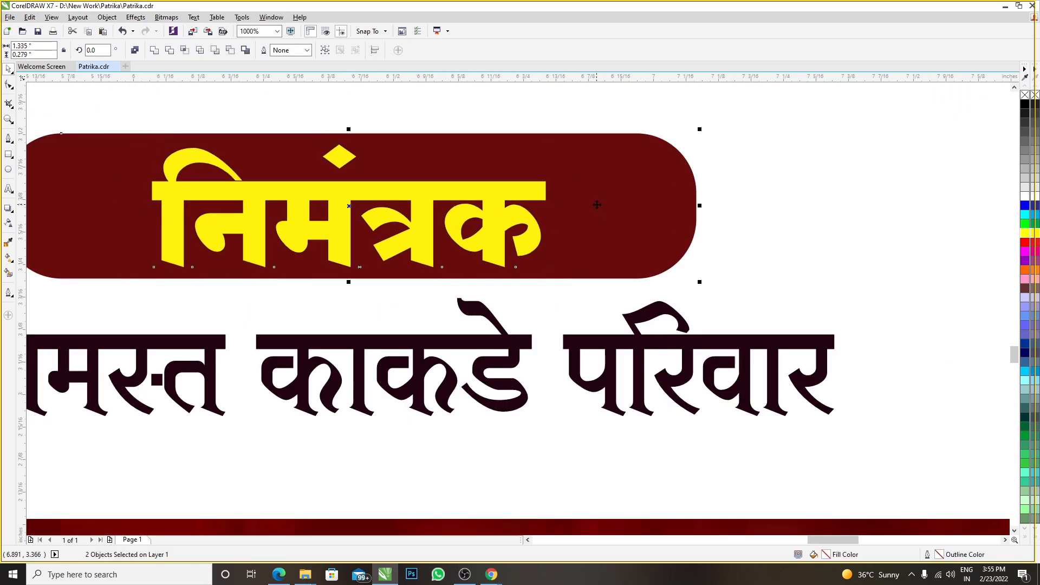
pyautogui.scroll(-2, 437, 260)
pyautogui.click(423, 394)
# - Set the निमंत्रक heading's font size to 23 pt, matching the हळदी समारंभ heading
pyautogui.click(339, 151)
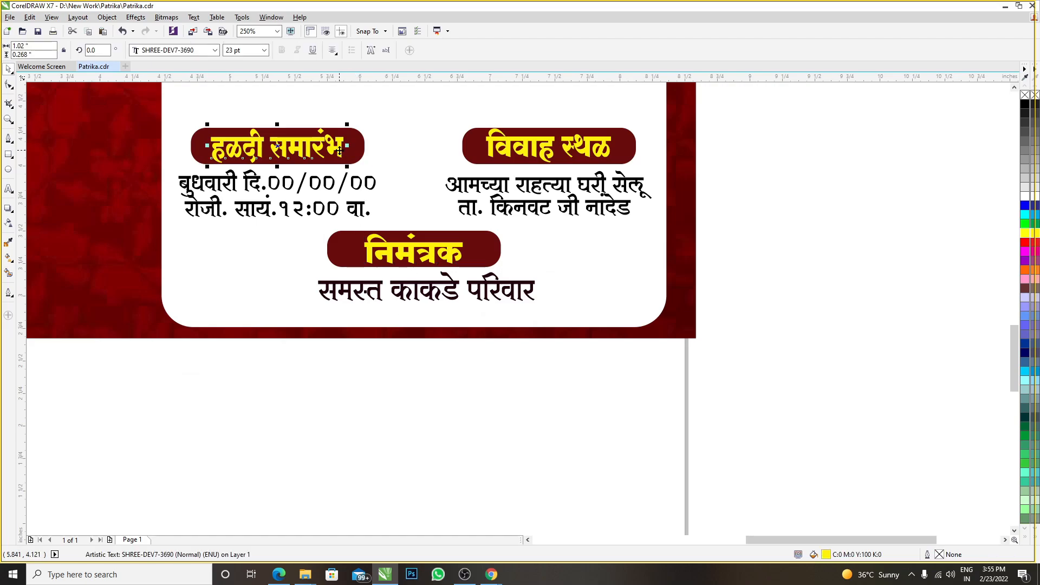
pyautogui.click(376, 239)
pyautogui.click(245, 50)
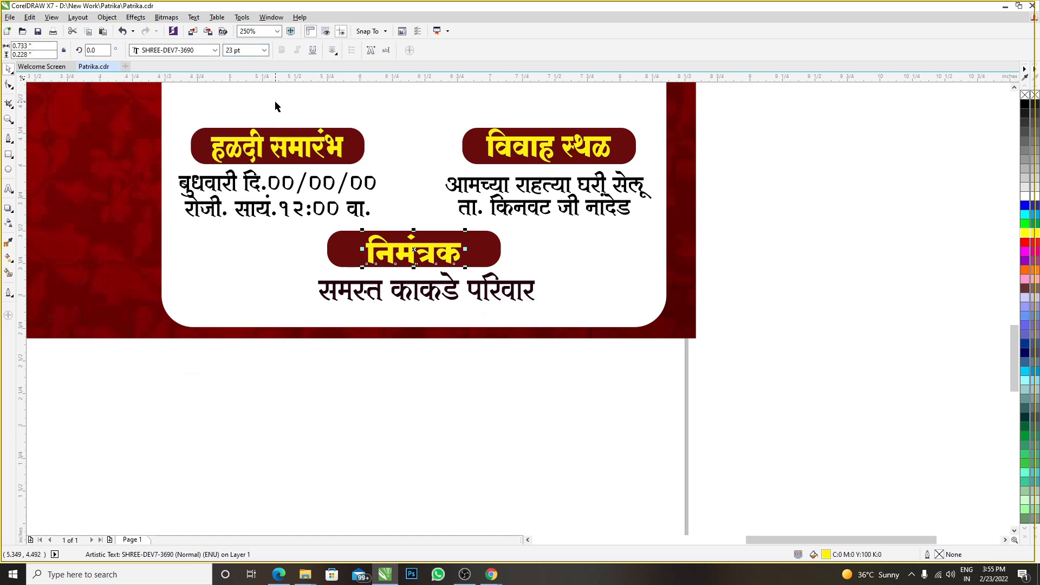
pyautogui.click(380, 465)
pyautogui.scroll(3, 394, 244)
pyautogui.click(418, 265)
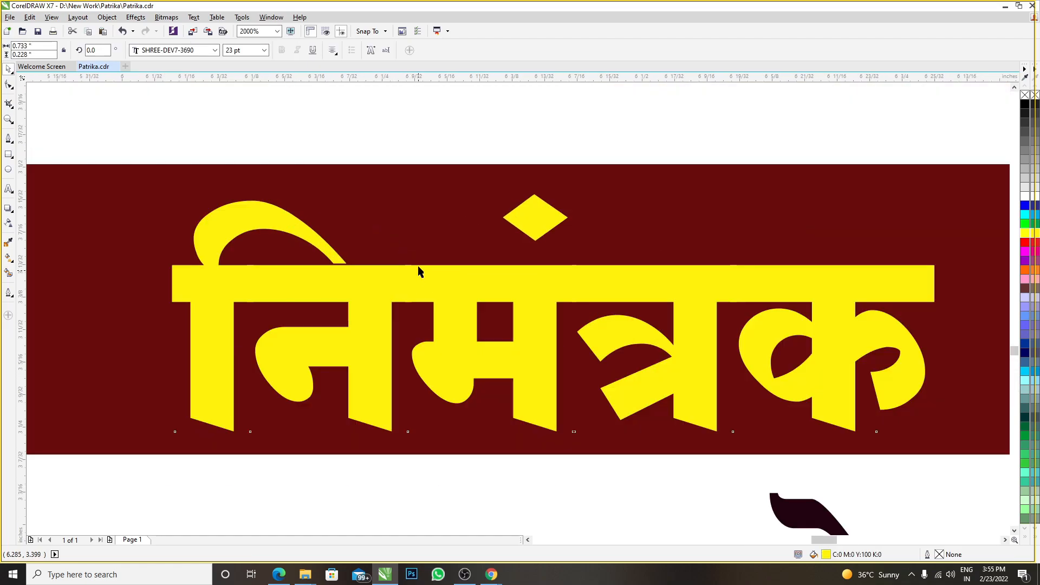
pyautogui.scroll(-3, 418, 268)
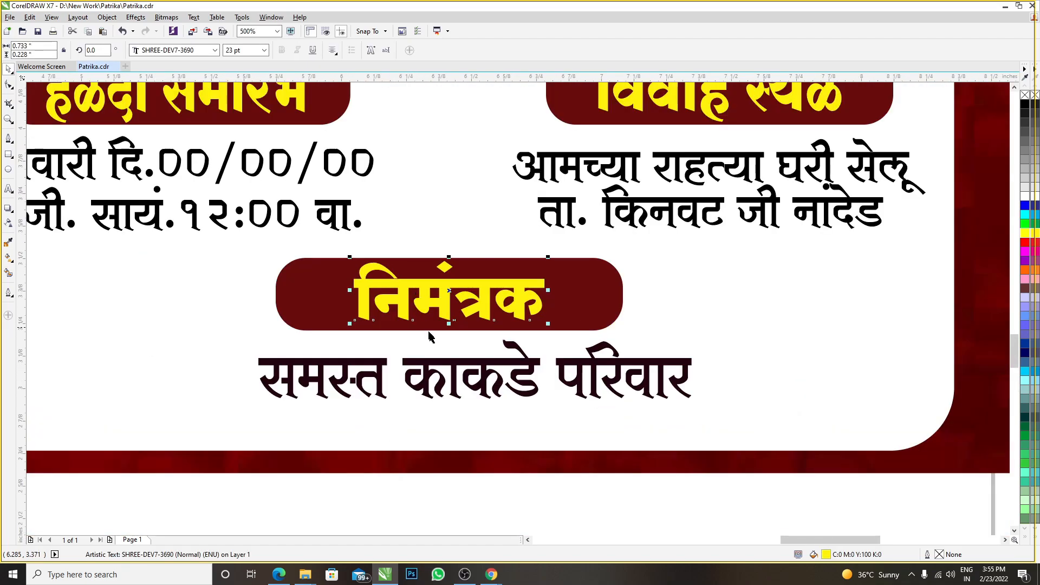
# - Move the family line slightly up, closer to the निमंत्रक bar
pyautogui.click(437, 368)
pyautogui.moveTo(527, 355); pyautogui.dragTo(527, 361)
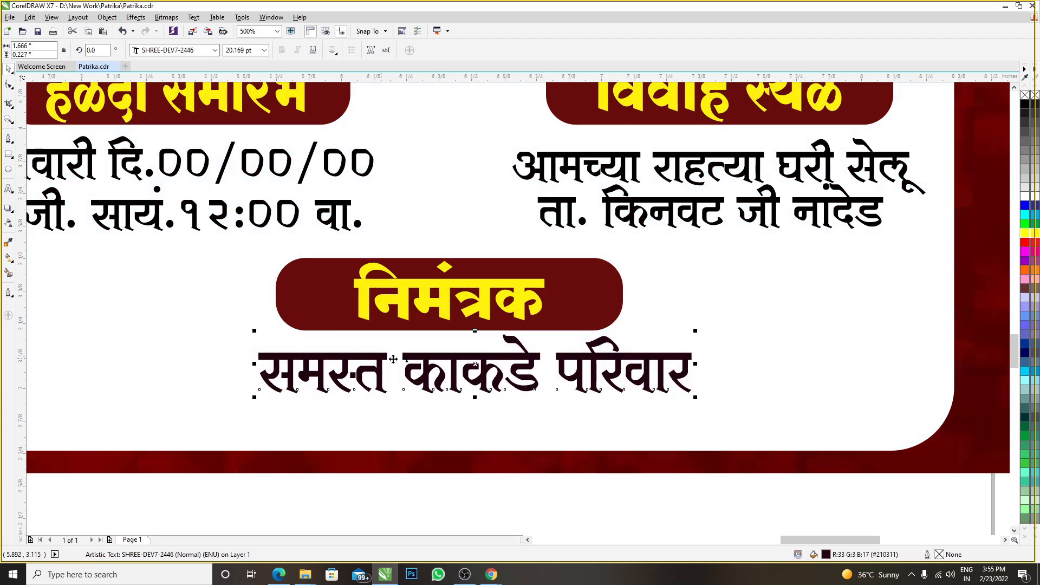
# - Try to align the निमंत्रक bar and the family line on their horizontal centers, and undo the alignment
pyautogui.click(600, 285)
pyautogui.keyDown('shift'); pyautogui.click(595, 351); pyautogui.keyUp('shift')
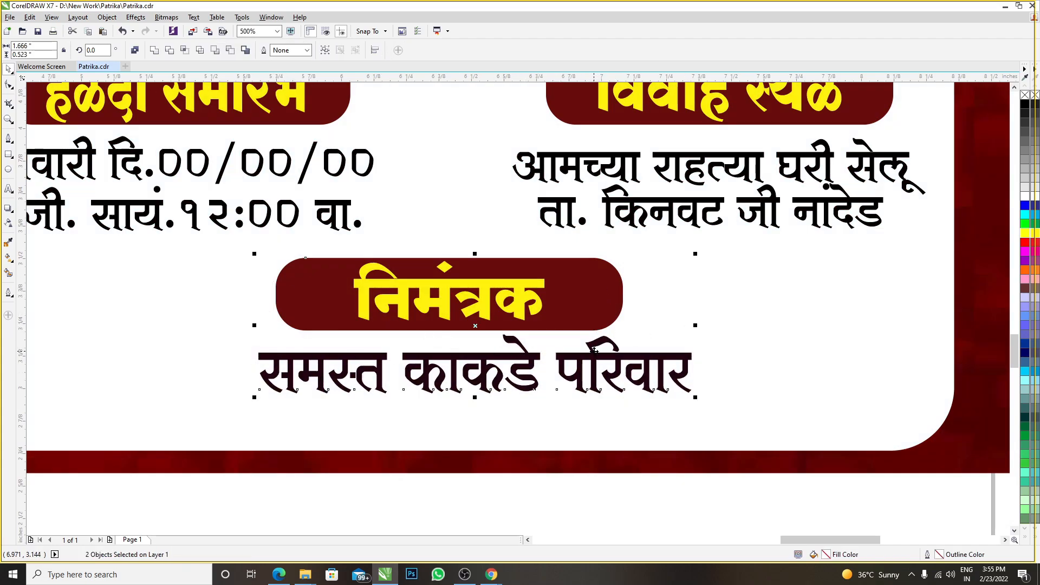
pyautogui.press('c')
pyautogui.hotkey('ctrl', 'z')
pyautogui.click(549, 489)
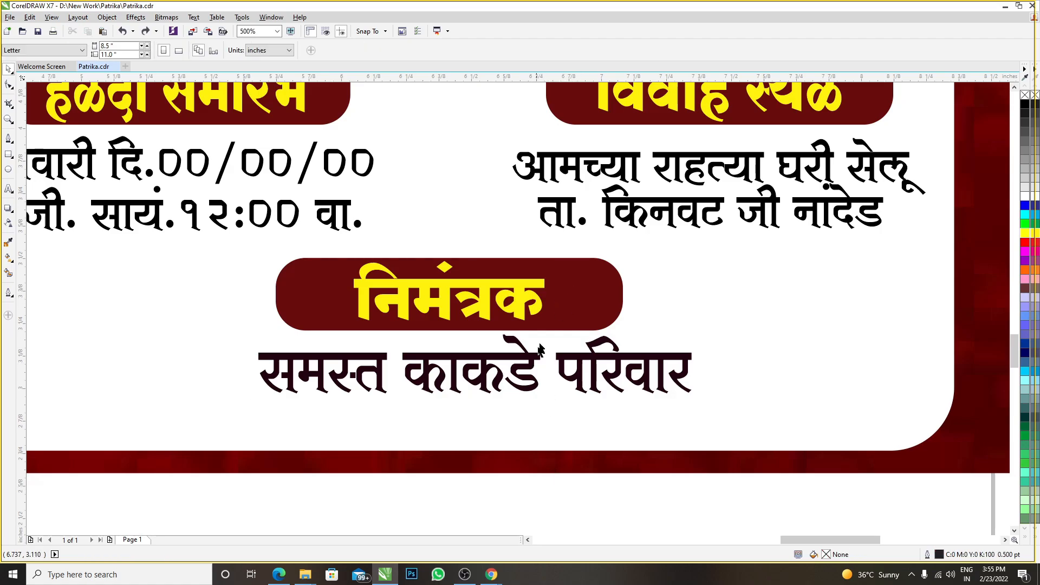
pyautogui.click(560, 290)
pyautogui.keyDown('shift'); pyautogui.click(480, 368); pyautogui.keyUp('shift')
pyautogui.press('c')
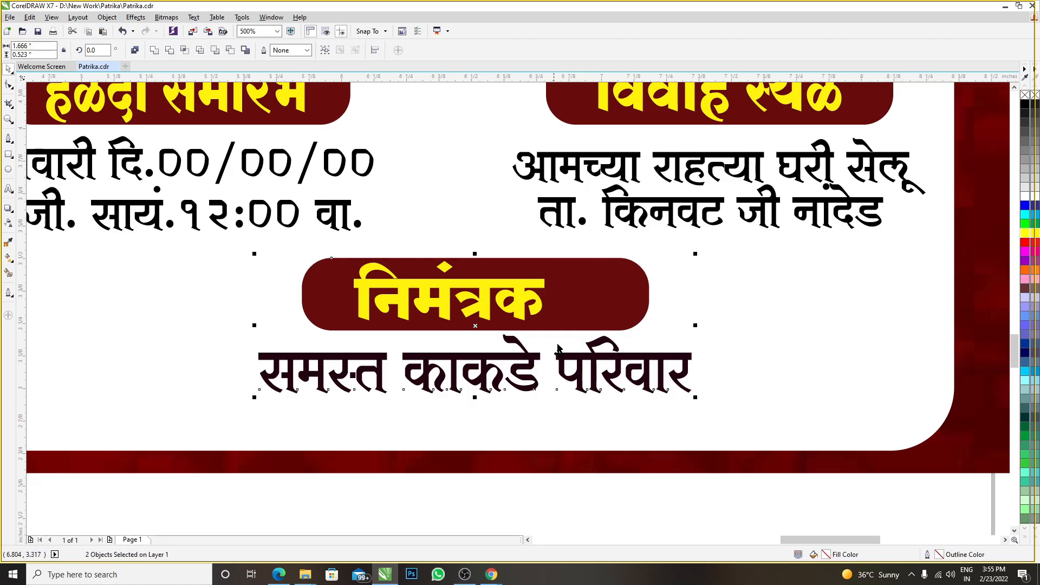
pyautogui.hotkey('ctrl', 'z')
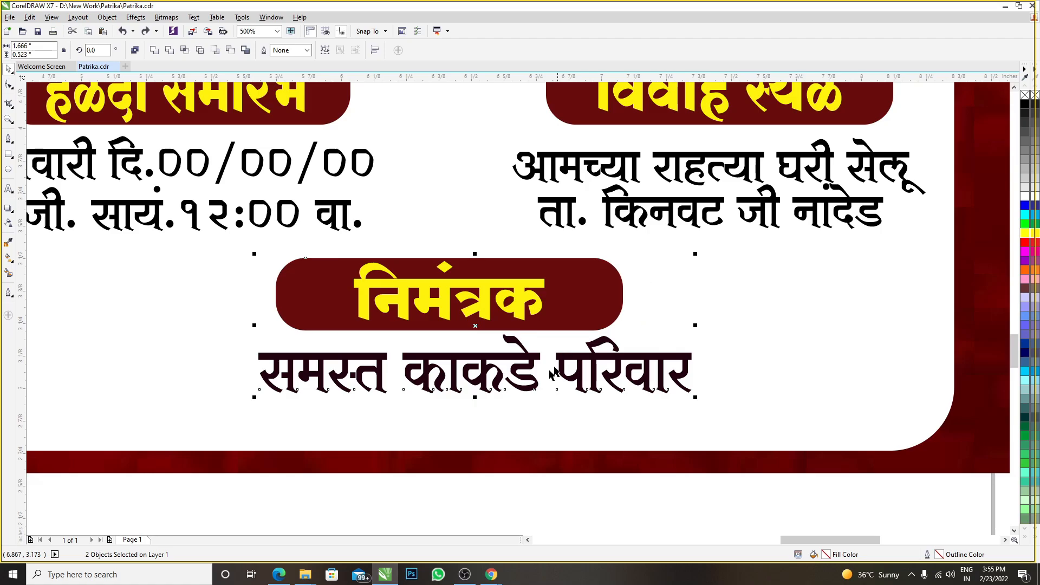
# - Center the family line horizontally on the निमंत्रक bar, keeping the bar in place, and set the line close beneath it
pyautogui.click(524, 407)
pyautogui.click(518, 377)
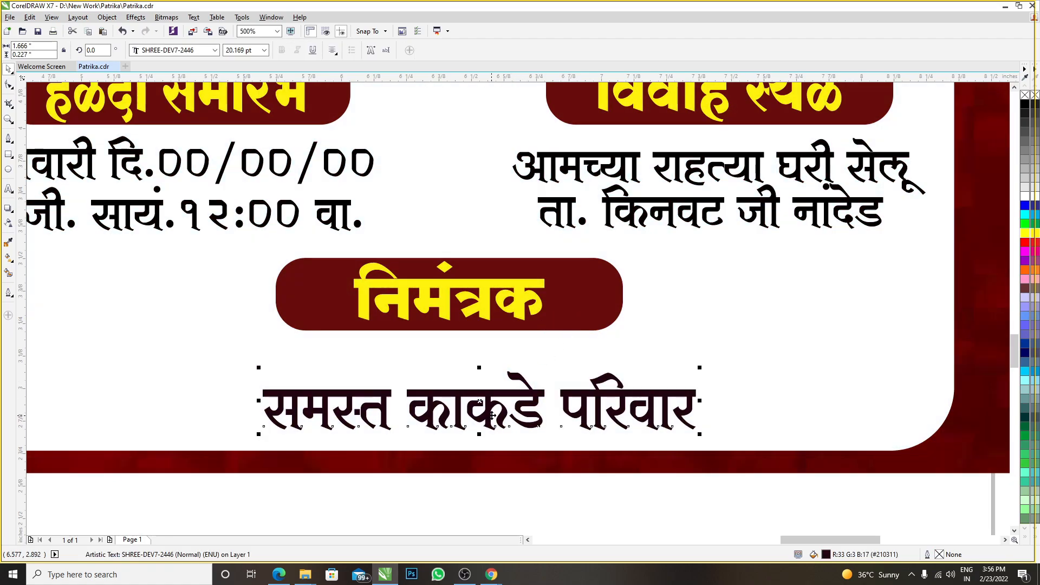
pyautogui.scroll(-1, 494, 415)
pyautogui.scroll(1, 531, 385)
pyautogui.keyDown('shift'); pyautogui.click(537, 362); pyautogui.keyUp('shift')
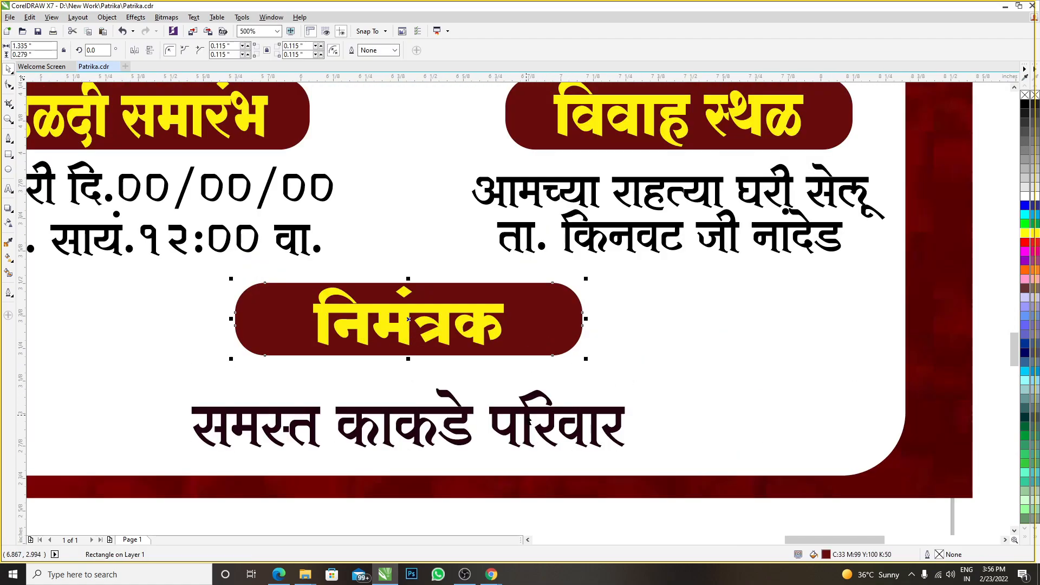
pyautogui.scroll(-1, 455, 415)
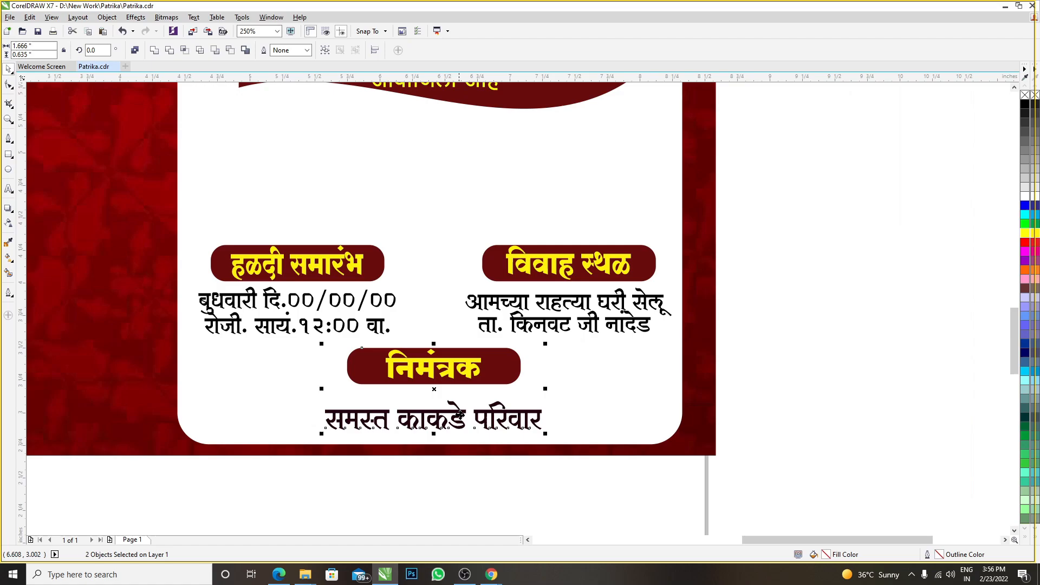
pyautogui.click(754, 373)
pyautogui.scroll(2, 456, 418)
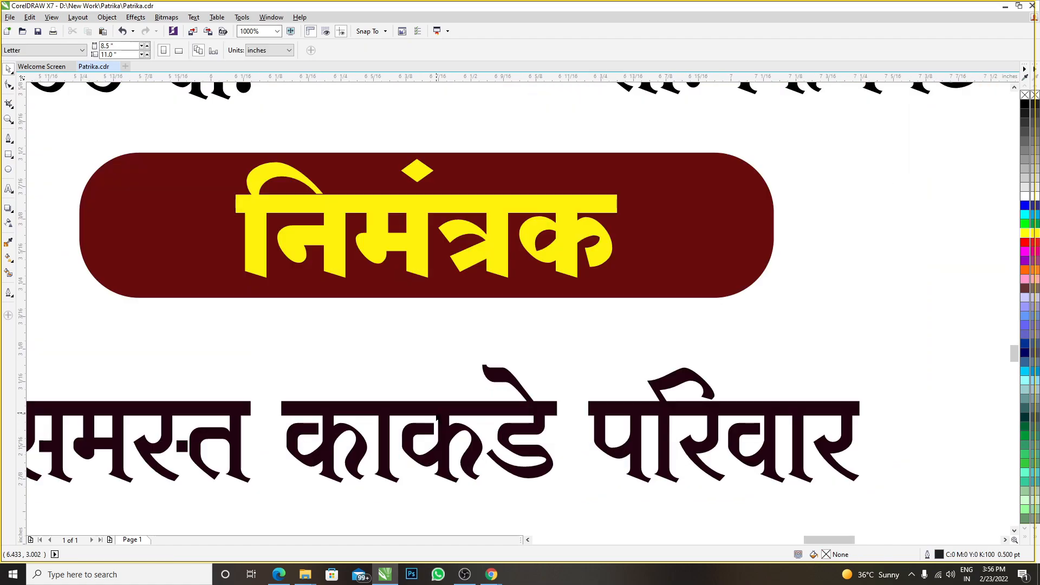
pyautogui.moveTo(456, 418); pyautogui.dragTo(445, 349)
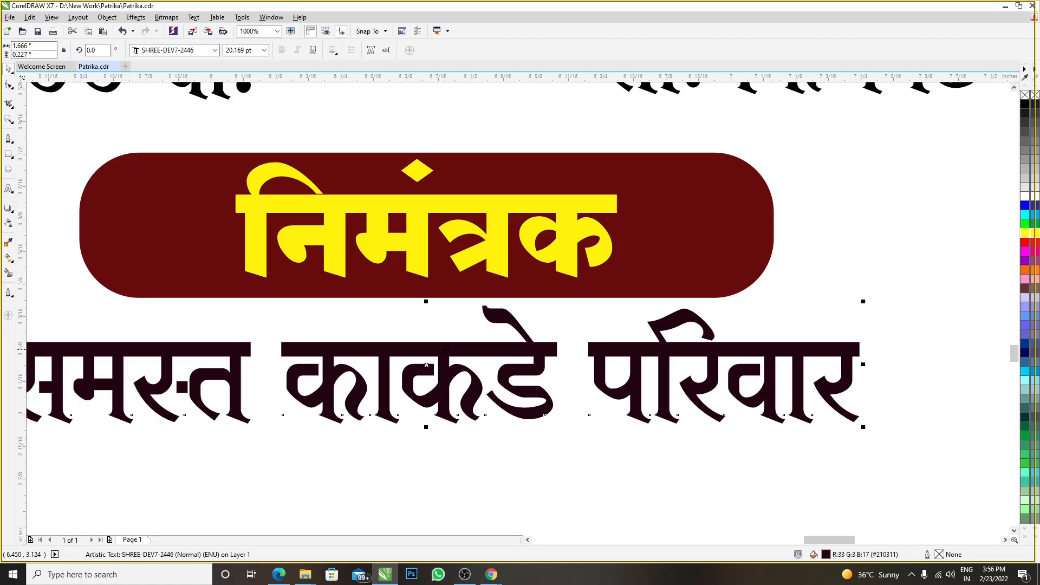
# - Move the three bars with their headings and text lines slightly up together within the white panel
pyautogui.scroll(-6, 445, 350)
pyautogui.click(569, 470)
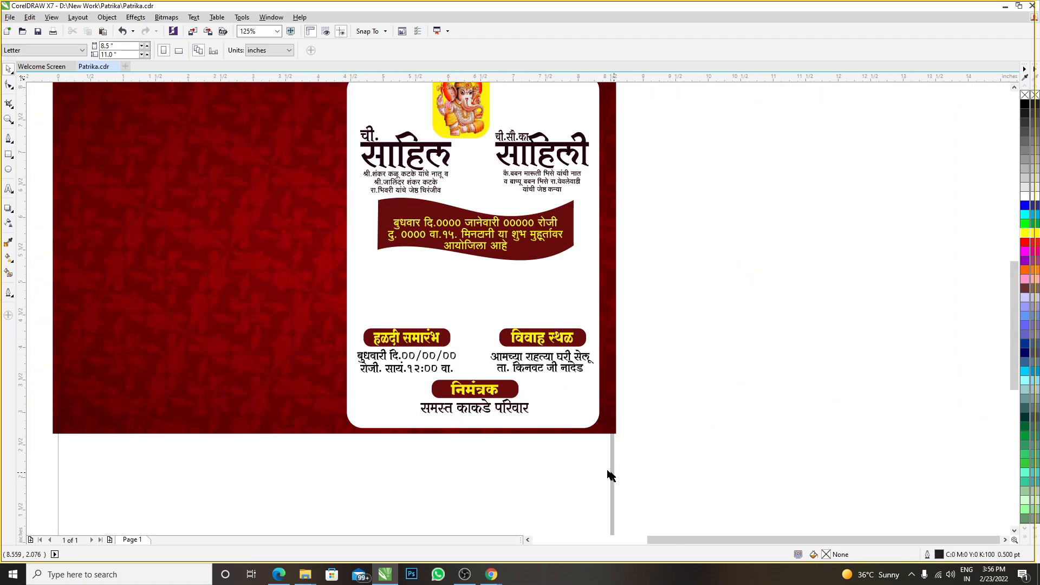
pyautogui.moveTo(609, 474); pyautogui.dragTo(324, 316)
pyautogui.scroll(2, 433, 333)
pyautogui.moveTo(436, 333); pyautogui.dragTo(435, 330)
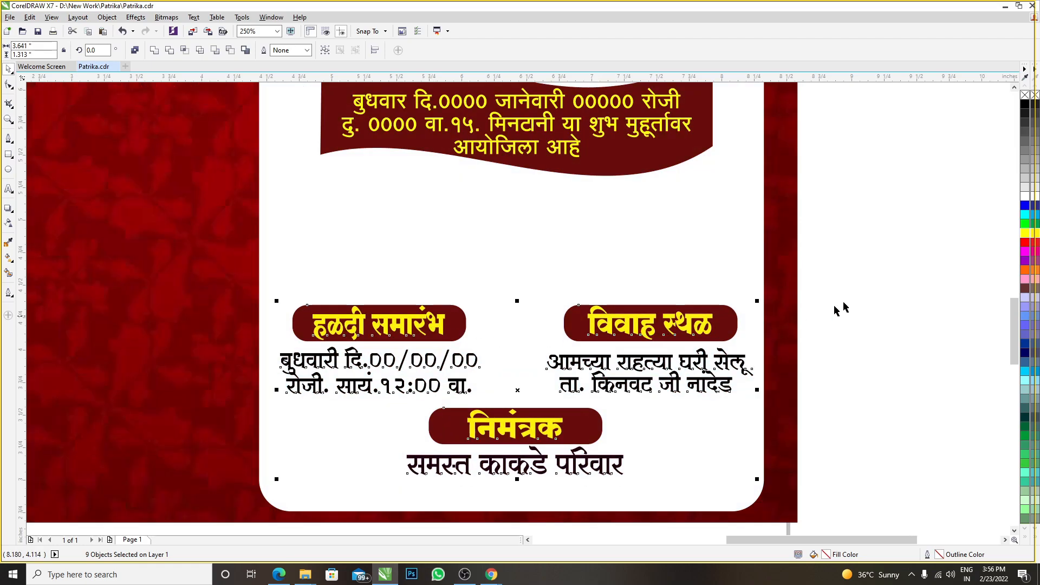
pyautogui.click(843, 309)
pyautogui.scroll(-2, 487, 320)
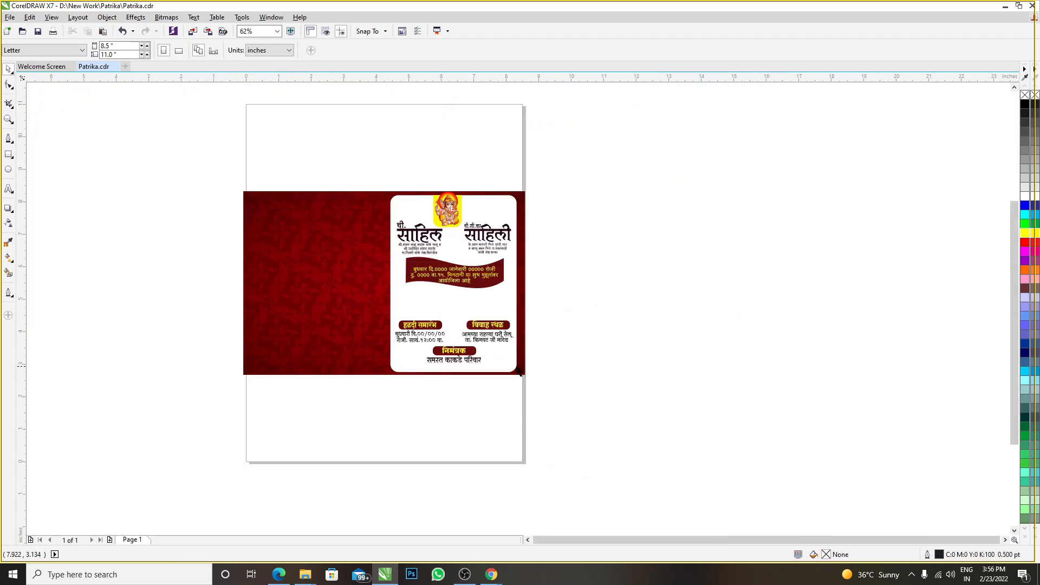
# - Try moving the names, date banner, headings and text lines off the card as one selection, and undo the move
pyautogui.scroll(1, 428, 246)
pyautogui.scroll(-1, 434, 246)
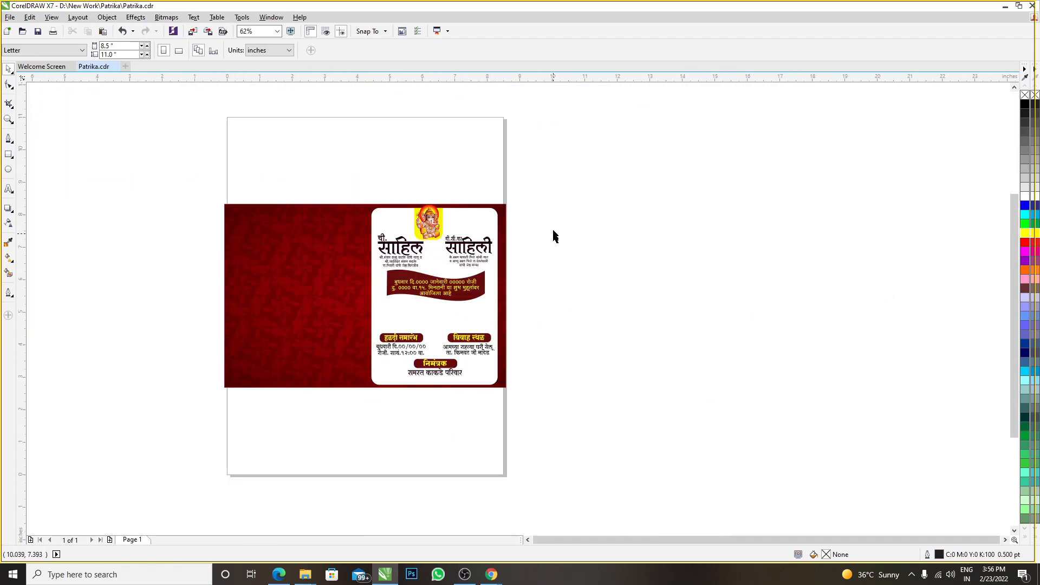
pyautogui.moveTo(557, 220); pyautogui.dragTo(248, 474)
pyautogui.moveTo(435, 283); pyautogui.dragTo(639, 282)
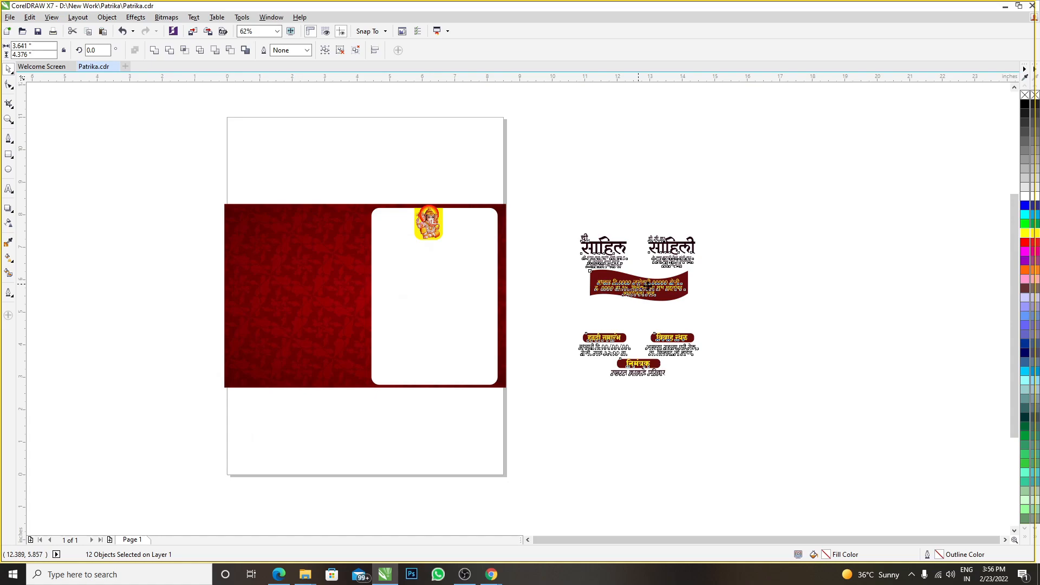
pyautogui.hotkey('ctrl', 'z')
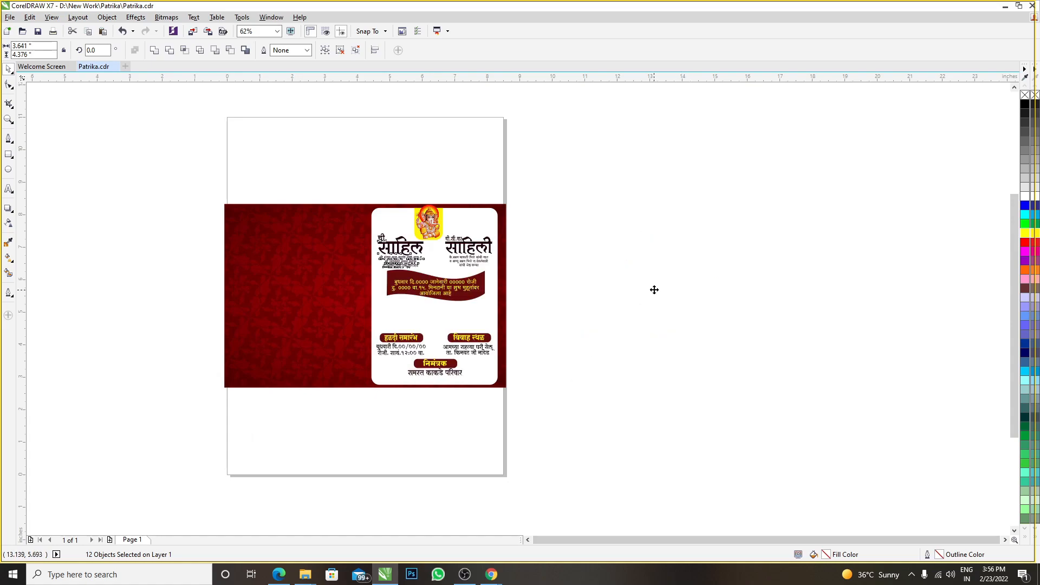
pyautogui.click(655, 290)
# - Save the invitation document
pyautogui.scroll(1, 402, 299)
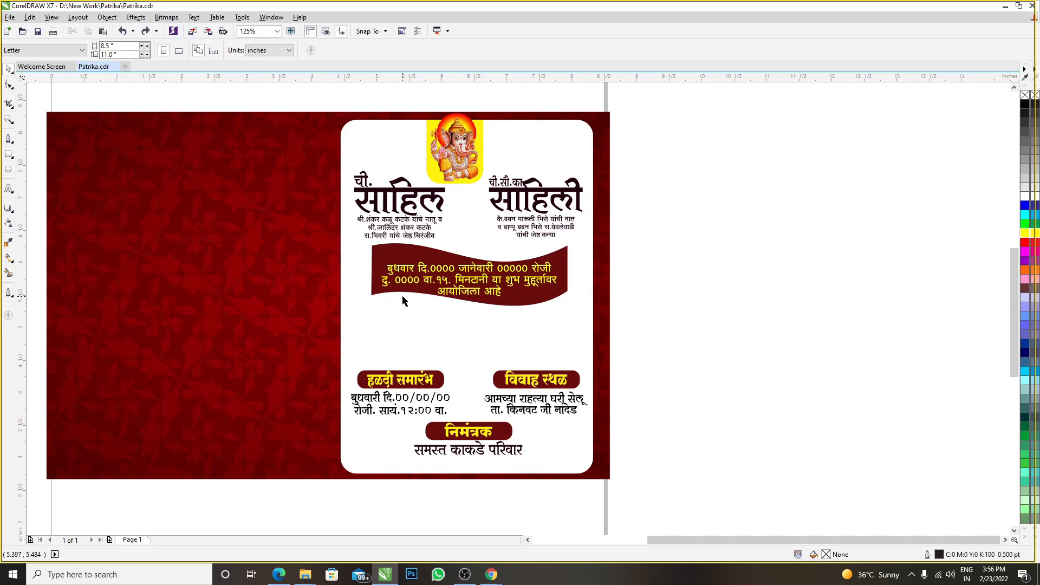
pyautogui.hotkey('ctrl', 's')
# - Reduce the corner rounding of the white panel to about 0.194 in
pyautogui.scroll(2, 360, 465)
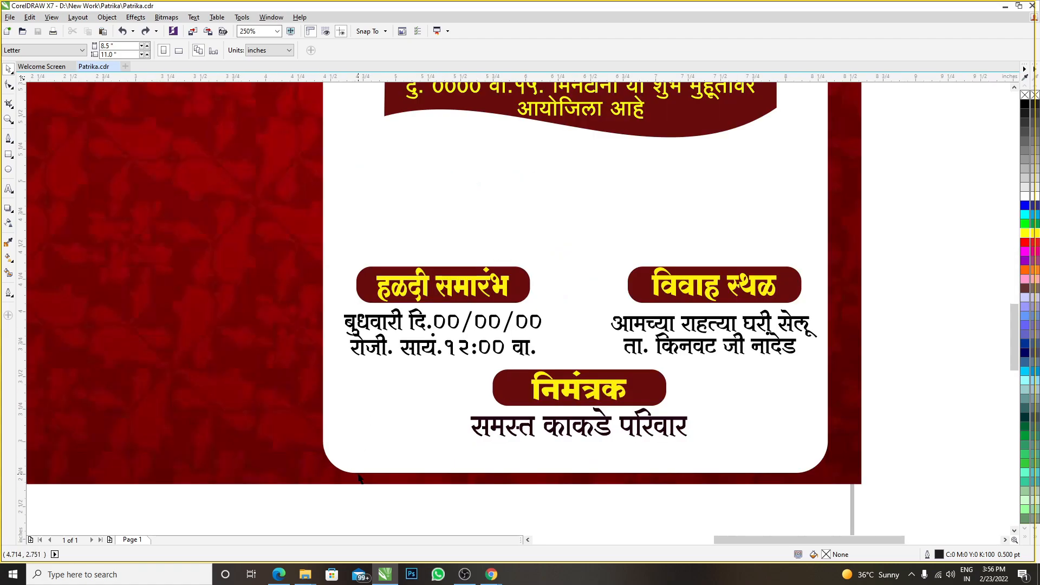
pyautogui.scroll(-2, 346, 442)
pyautogui.click(346, 442)
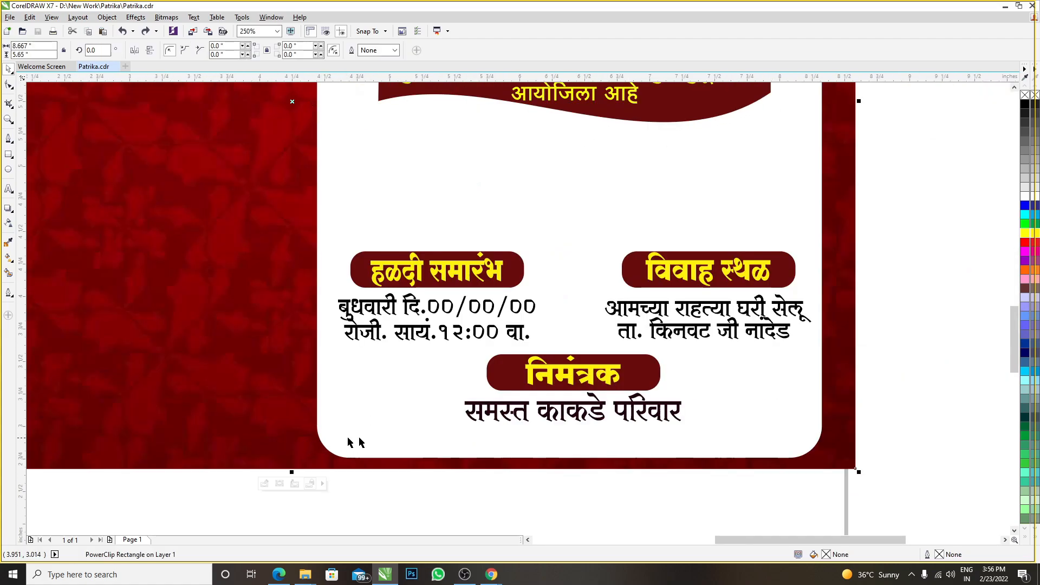
pyautogui.scroll(-2, 346, 447)
pyautogui.click(8, 85)
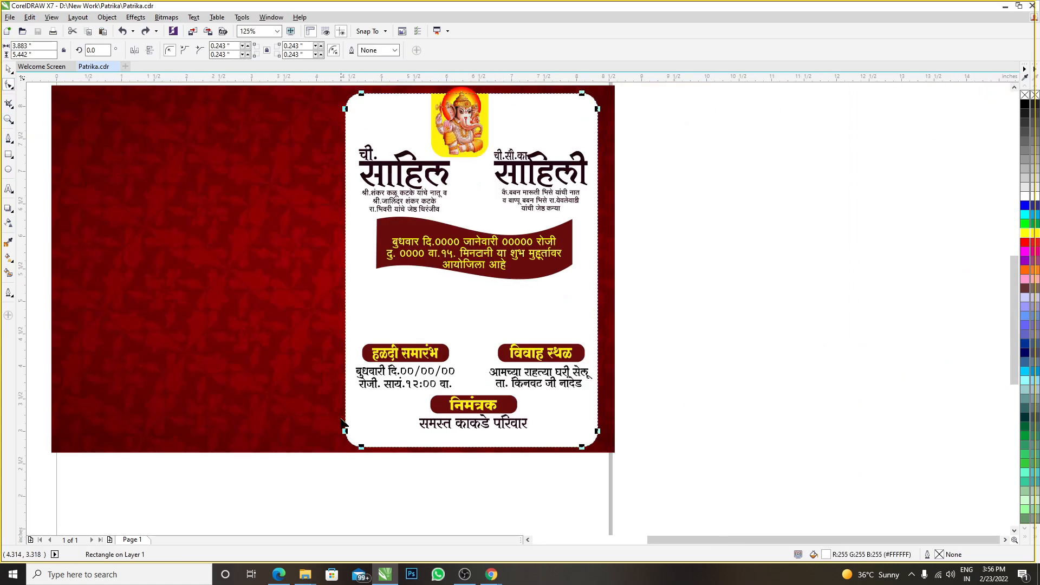
pyautogui.scroll(1, 344, 423)
pyautogui.moveTo(351, 448); pyautogui.dragTo(353, 456)
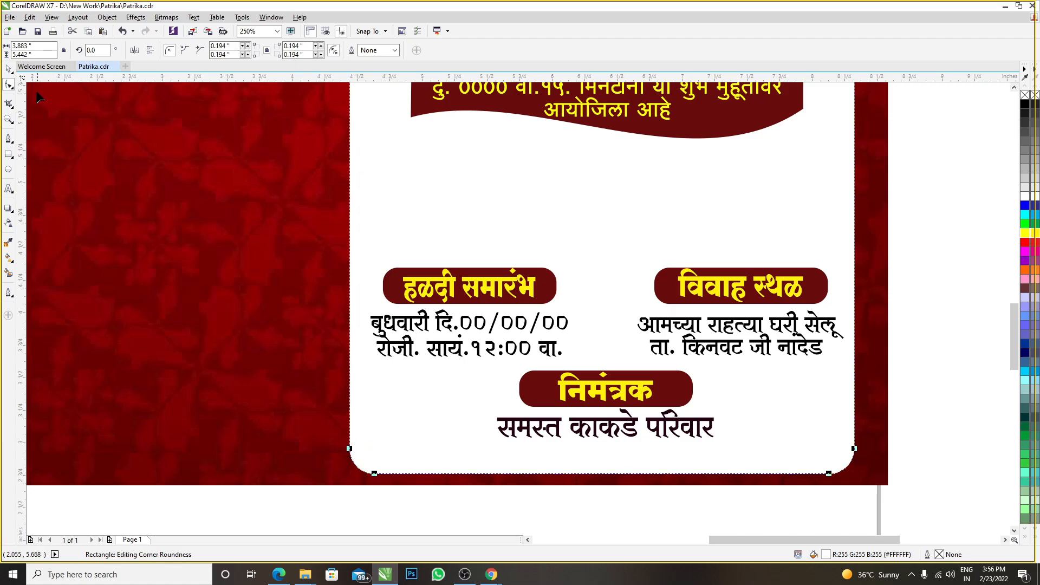
pyautogui.click(9, 69)
# - Duplicate the white panel in place and enlarge one copy about its center to about 3.97 × 5.562 in
pyautogui.scroll(-1, 274, 429)
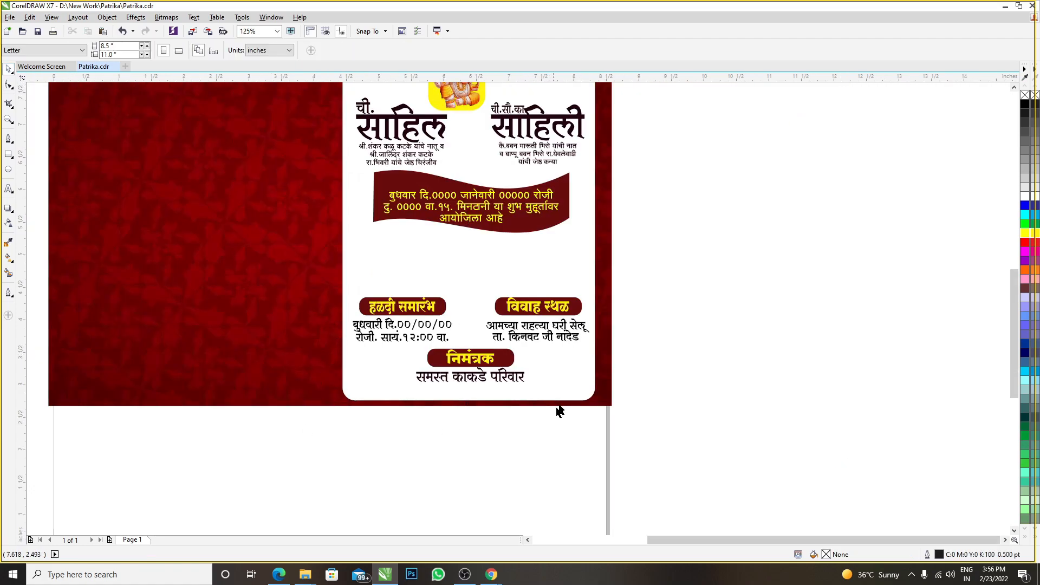
pyautogui.moveTo(564, 386); pyautogui.dragTo(804, 372)
pyautogui.hotkey('ctrl', 'z')
pyautogui.press('KP_Add')
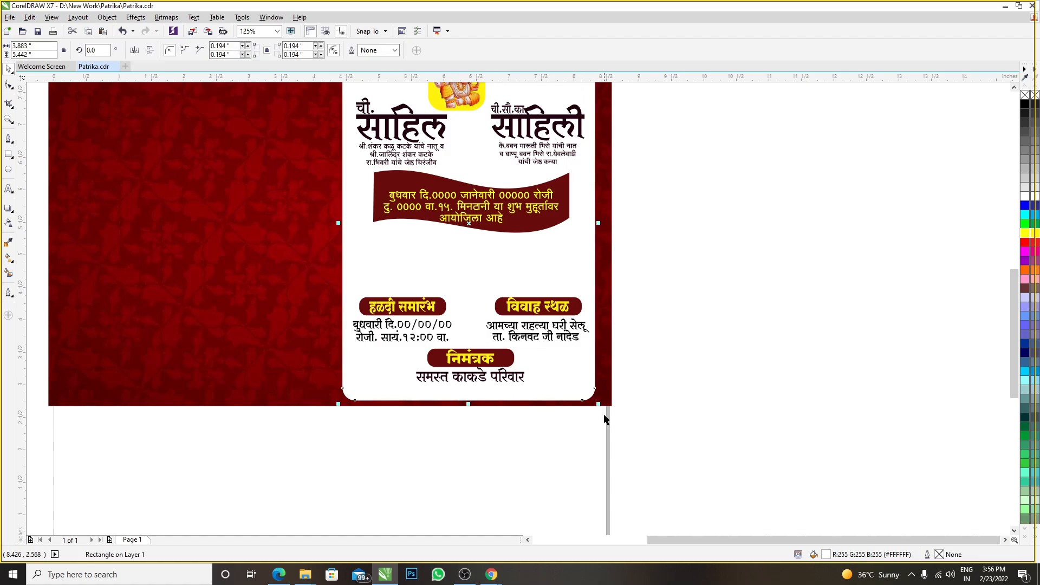
pyautogui.scroll(1, 604, 418)
pyautogui.moveTo(592, 392); pyautogui.dragTo(602, 402)
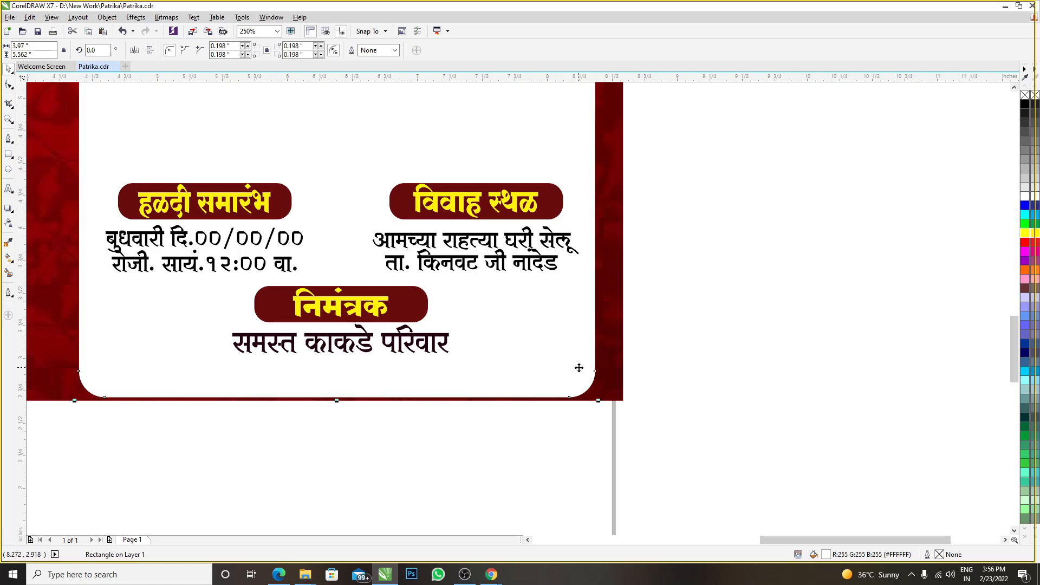
# - Apply a white hairline outline to the enlarged panel copy while it is unfilled, and fill it with white
pyautogui.scroll(-1, 578, 367)
pyautogui.scroll(-1, 543, 356)
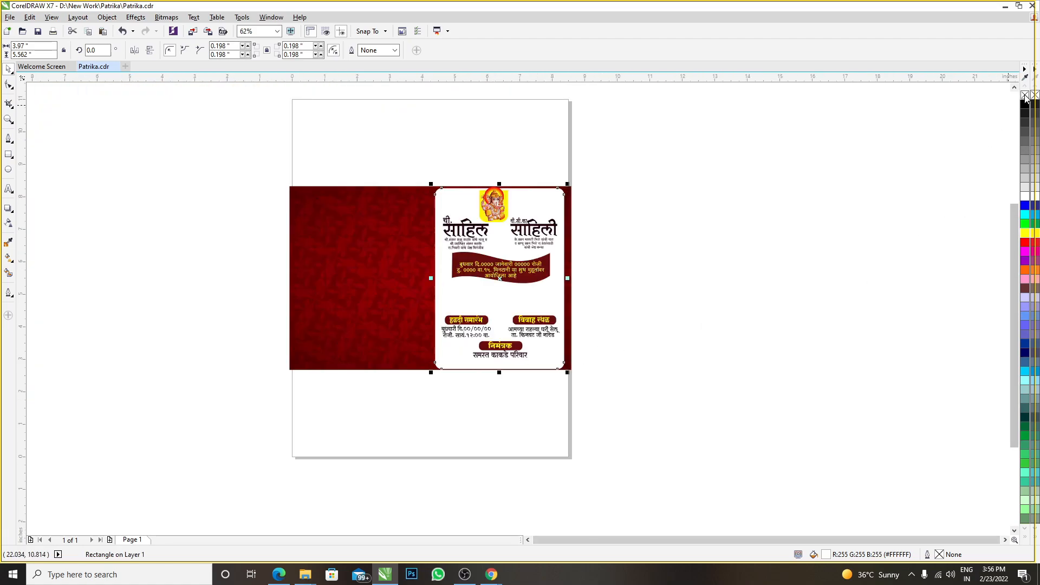
pyautogui.scroll(1, 564, 195)
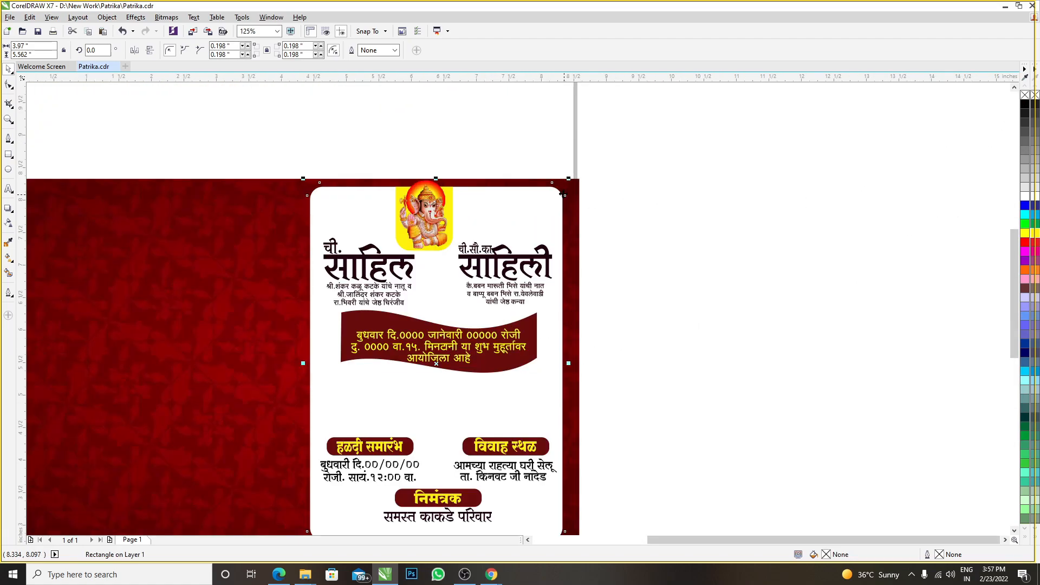
pyautogui.rightClick(1026, 198)
pyautogui.scroll(2, 569, 184)
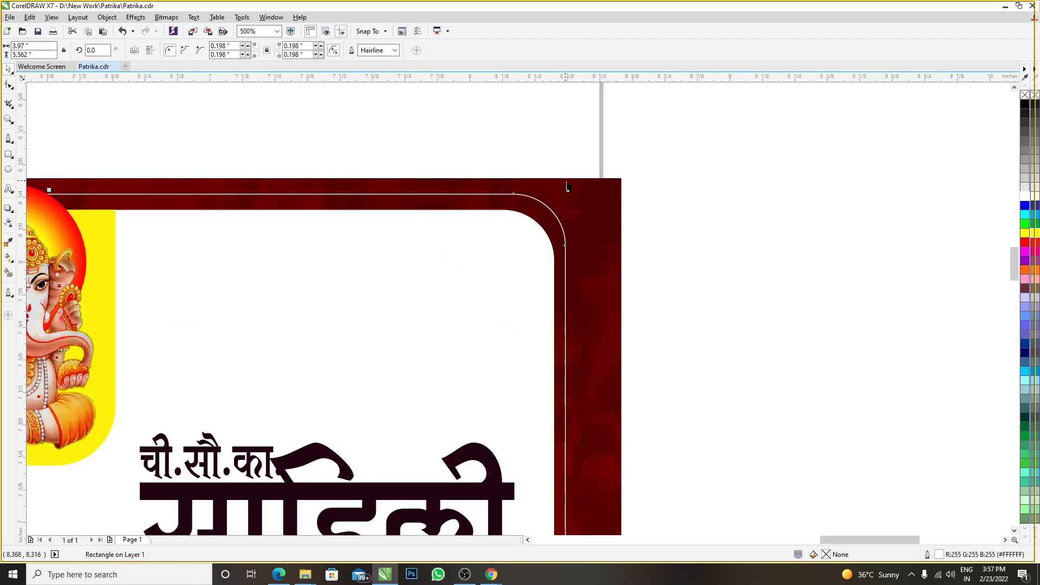
pyautogui.scroll(2, 489, 222)
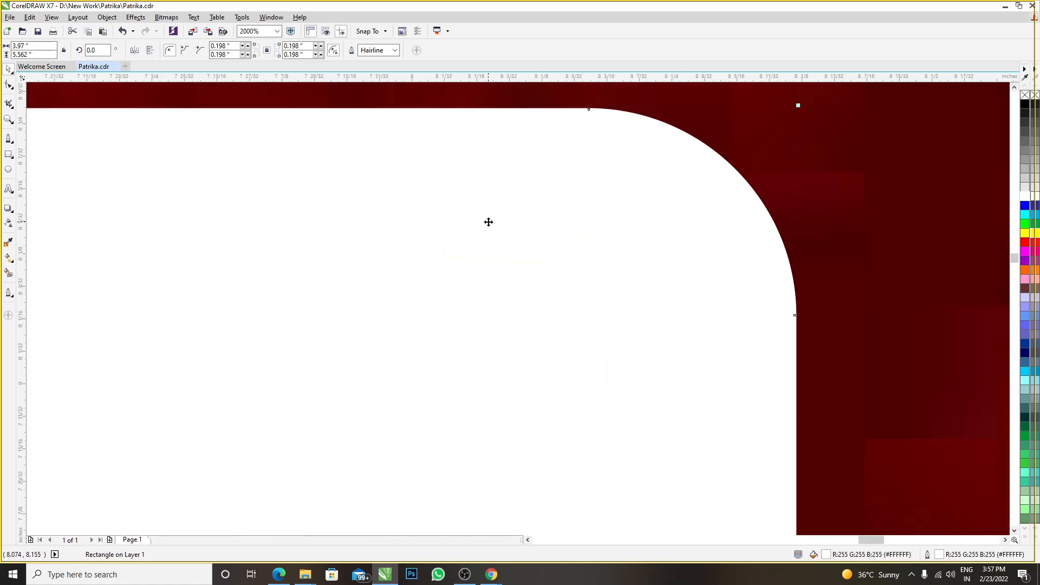
pyautogui.scroll(-2, 489, 223)
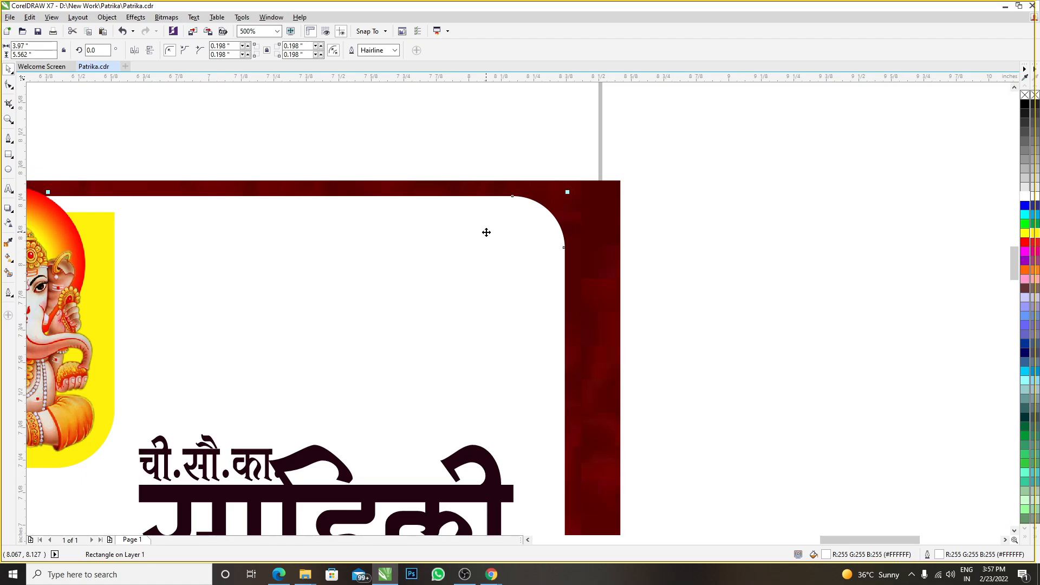
# - Try moving the enlarged panel copy off the card to the empty area beside it and filling it with red
pyautogui.scroll(-1, 487, 232)
pyautogui.moveTo(506, 244); pyautogui.dragTo(680, 203)
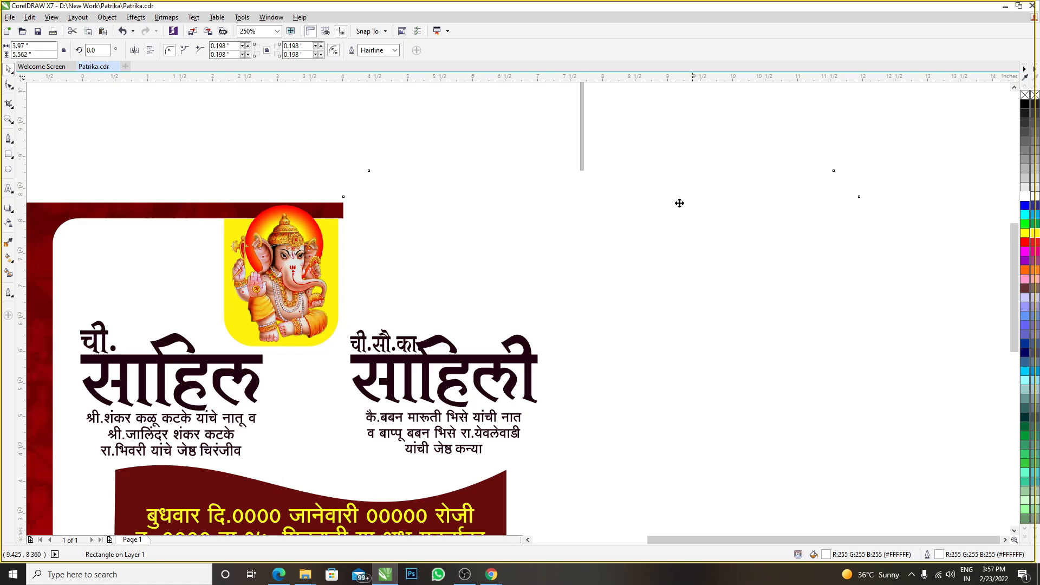
pyautogui.scroll(-2, 679, 203)
pyautogui.click(1025, 242)
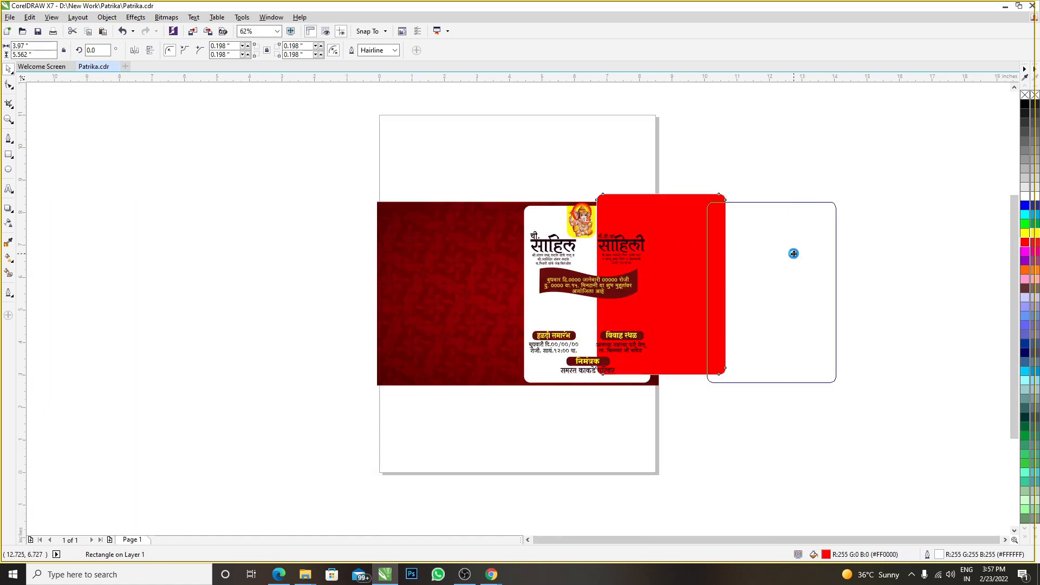
pyautogui.moveTo(794, 253); pyautogui.dragTo(790, 249)
pyautogui.scroll(1, 788, 239)
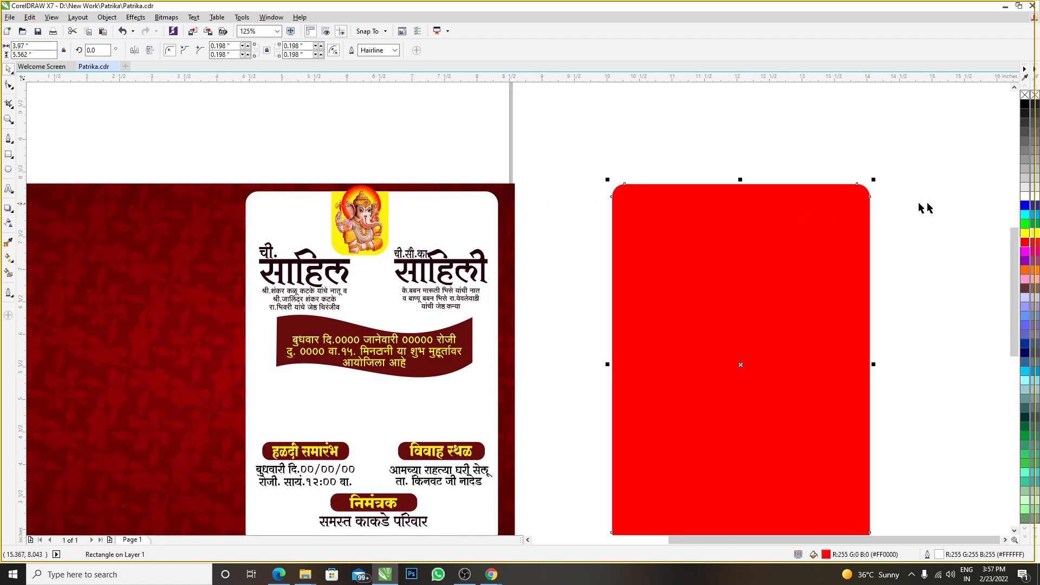
# - Try the copy with no fill and a red outline, and undo back to the white version on the card
pyautogui.click(1025, 97)
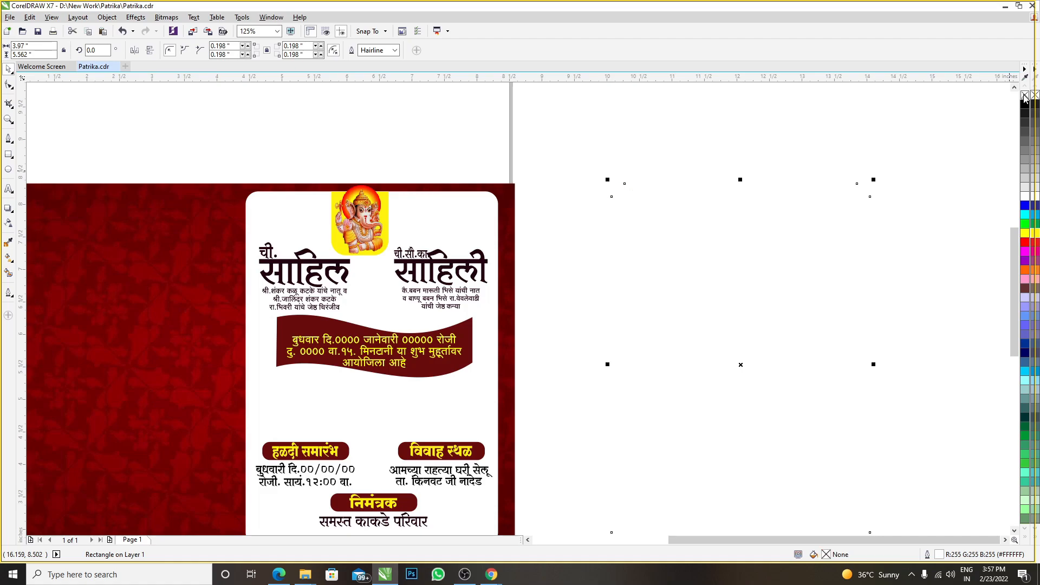
pyautogui.rightClick(1026, 242)
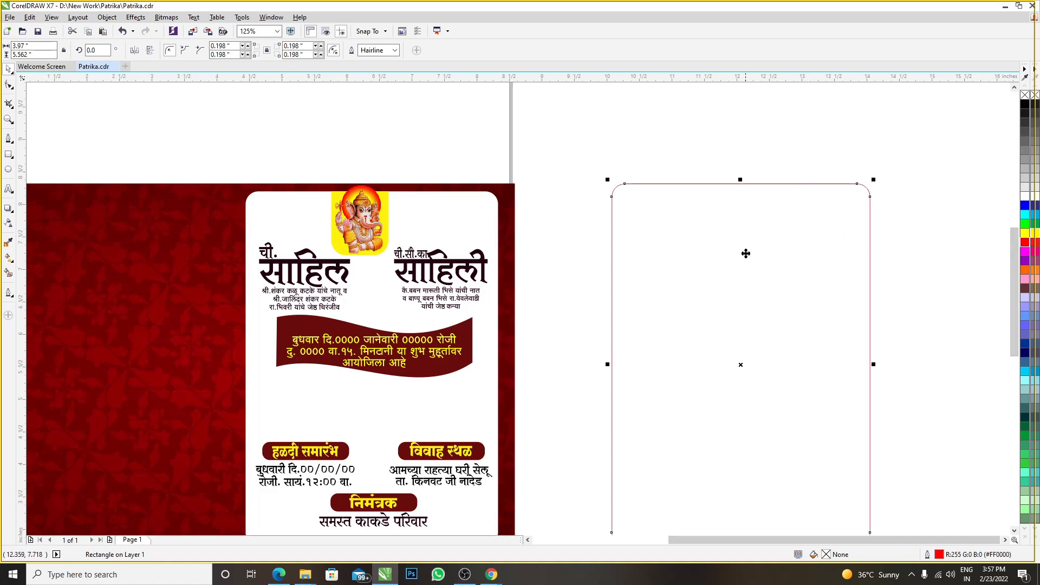
pyautogui.hotkey('ctrl', 'z')
pyautogui.hotkey('ctrl', 'z')
pyautogui.hotkey('ctrl', 'z')
pyautogui.hotkey('ctrl', 'z')
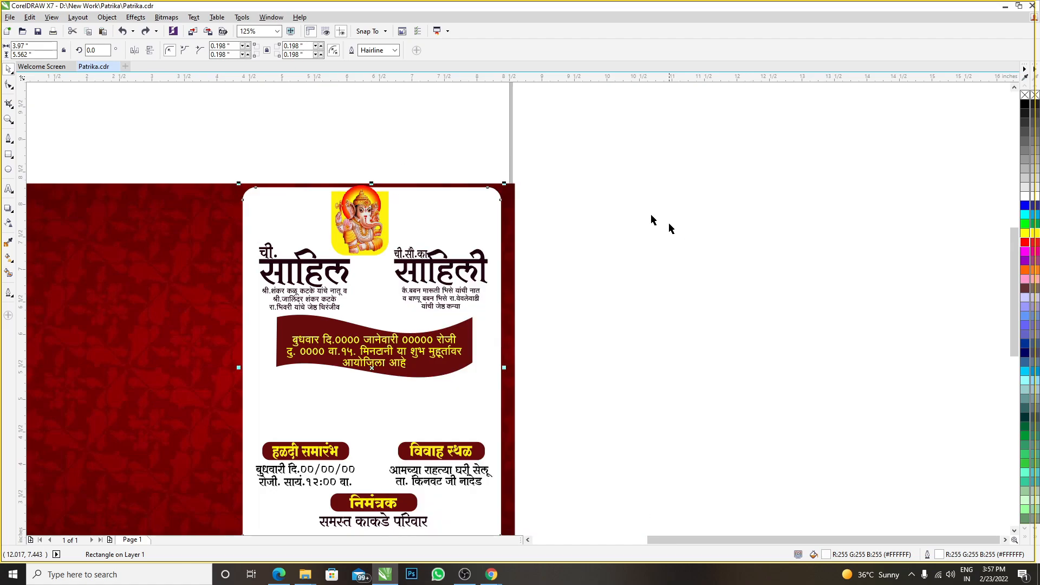
pyautogui.scroll(2, 446, 198)
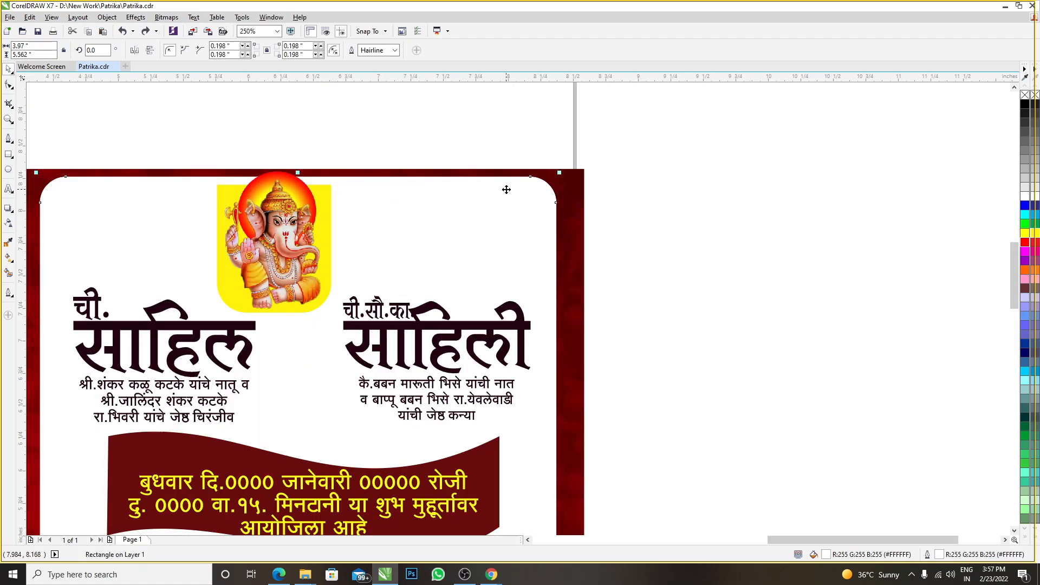
# - Remove the fill from the enlarged panel copy, leaving only its white hairline outline around the white panel
pyautogui.scroll(2, 508, 190)
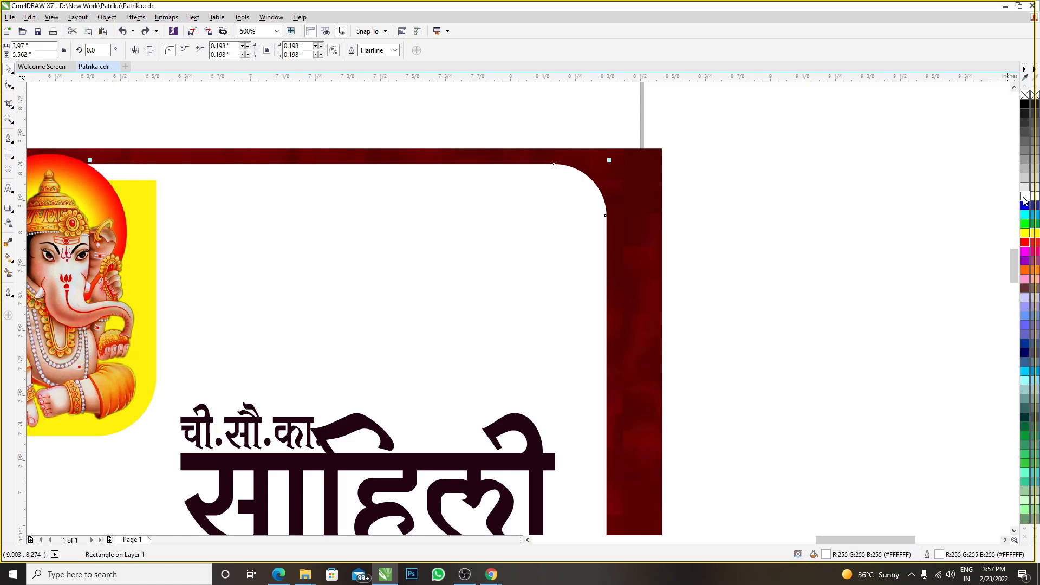
pyautogui.doubleClick(1024, 197)
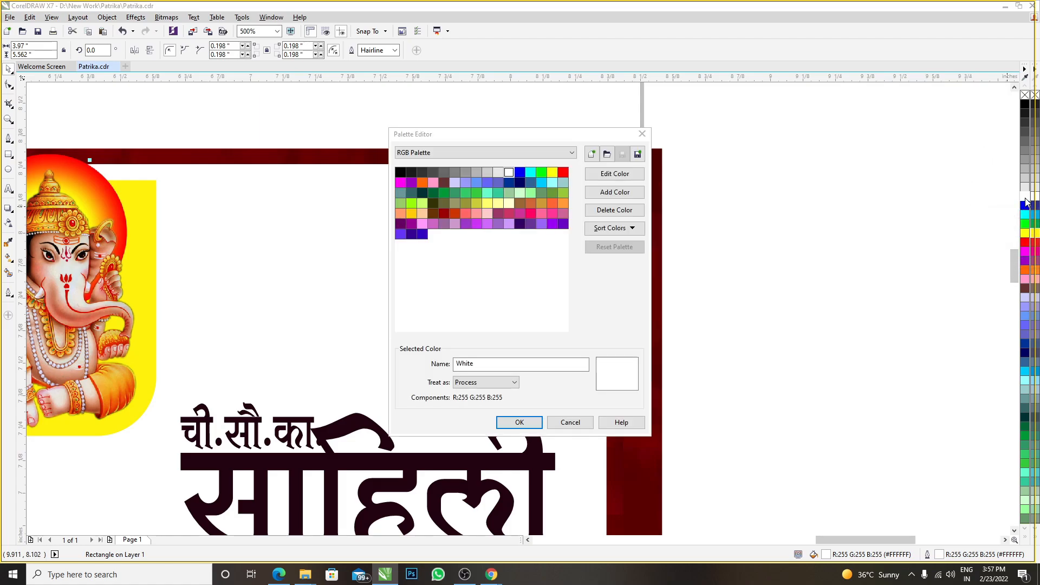
pyautogui.click(642, 134)
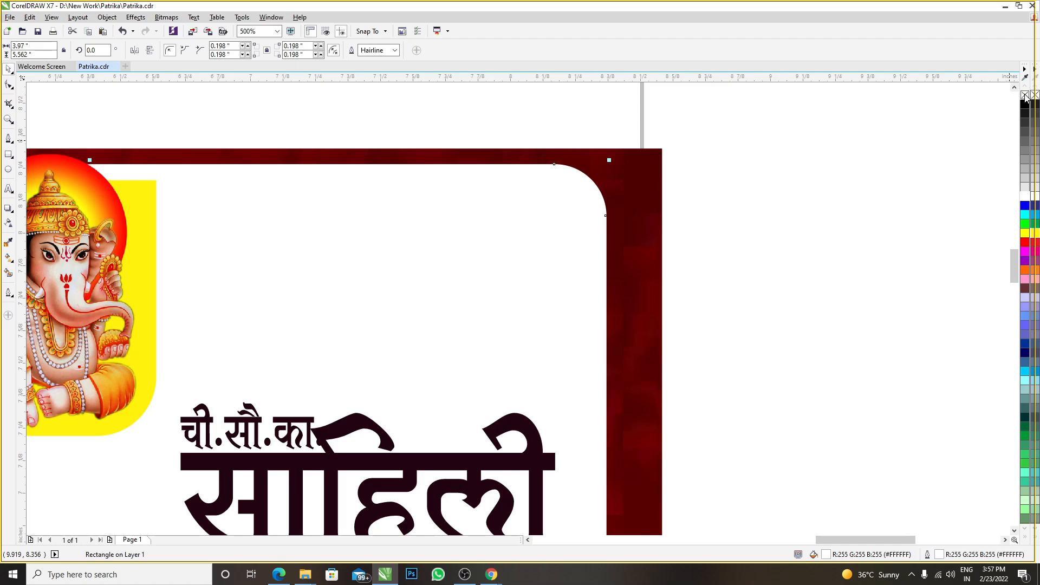
pyautogui.scroll(-2, 808, 163)
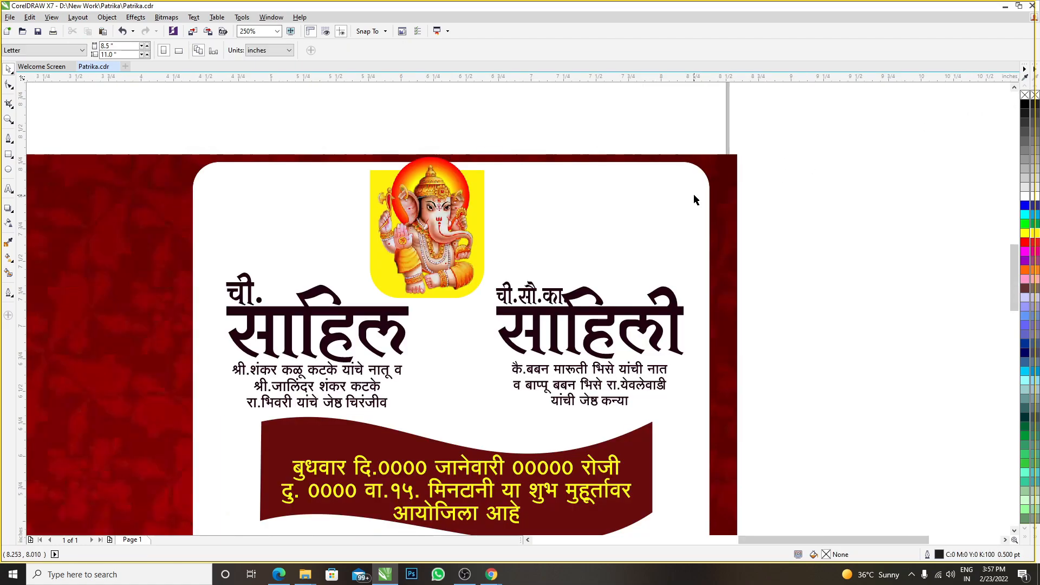
pyautogui.click(1025, 96)
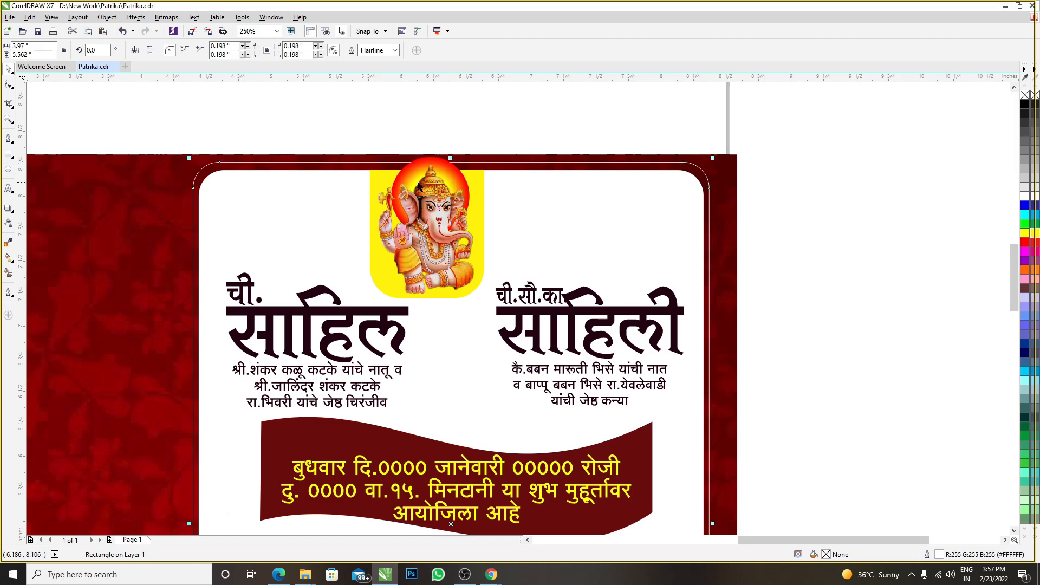
# - Shorten the unfilled outline to a height of 5.541 in by pulling in its lower edge
pyautogui.scroll(-4, 571, 238)
pyautogui.scroll(8, 509, 379)
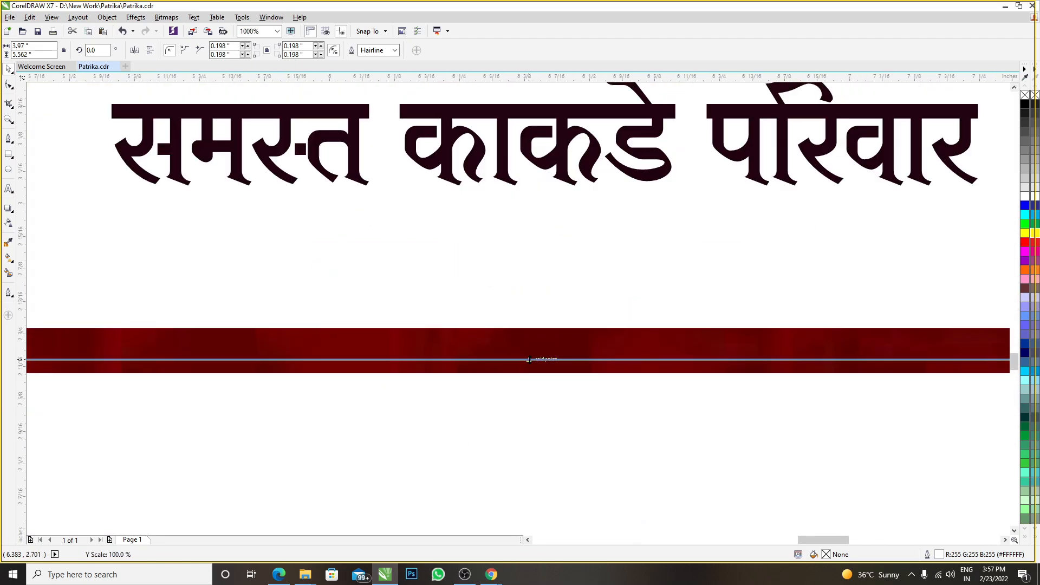
pyautogui.scroll(-6, 530, 363)
pyautogui.click(481, 394)
pyautogui.scroll(-2, 457, 359)
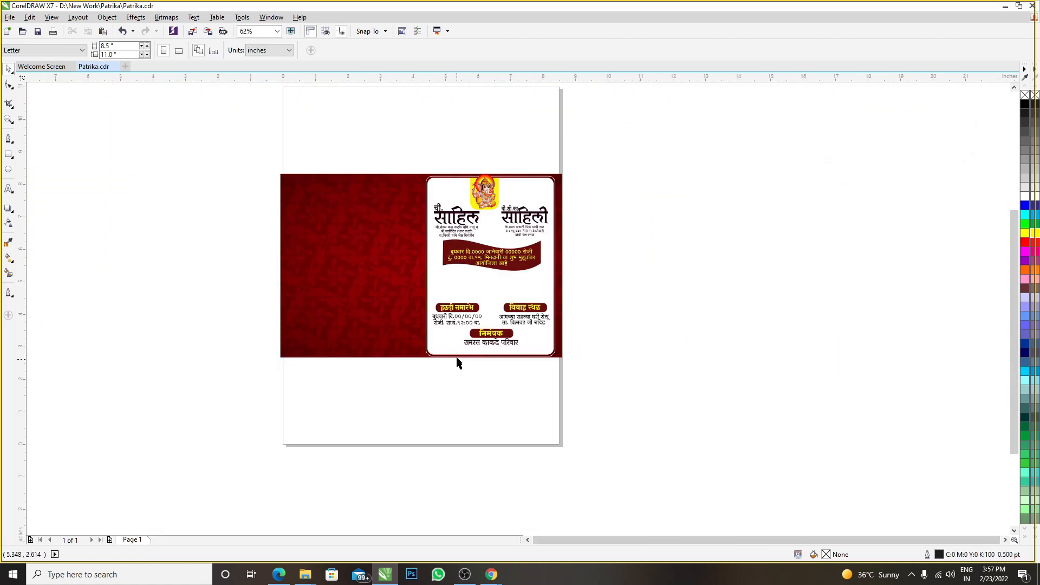
# - Set the outline width of the white border around the panel to 0.75 pt
pyautogui.scroll(8, 576, 190)
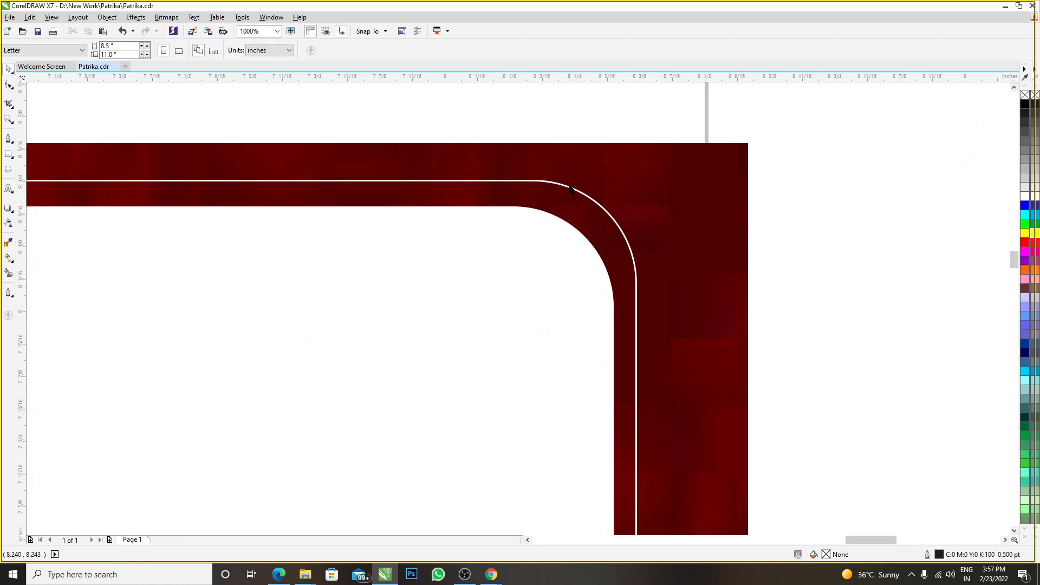
pyautogui.click(570, 190)
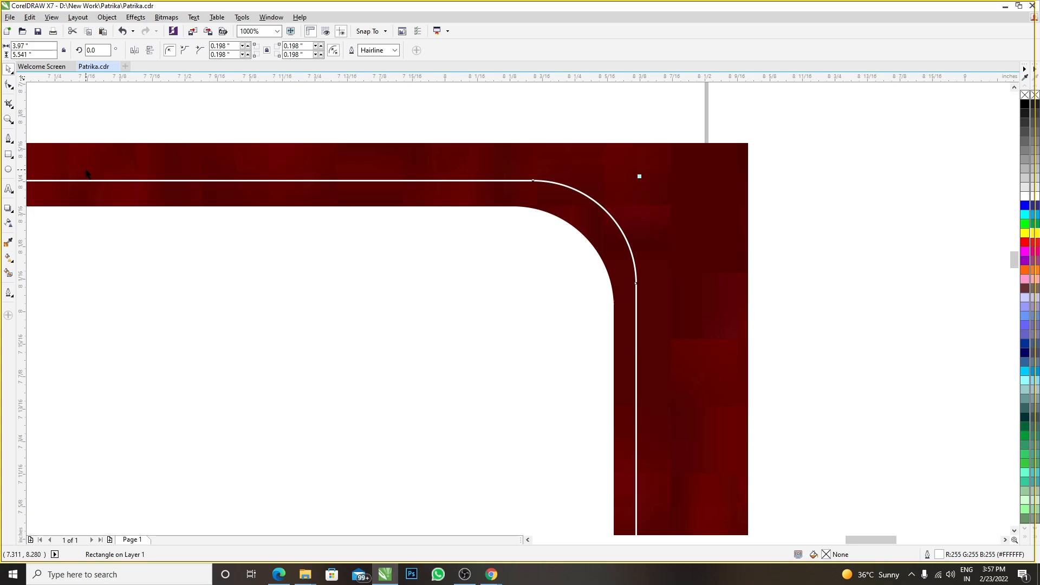
pyautogui.click(9, 292)
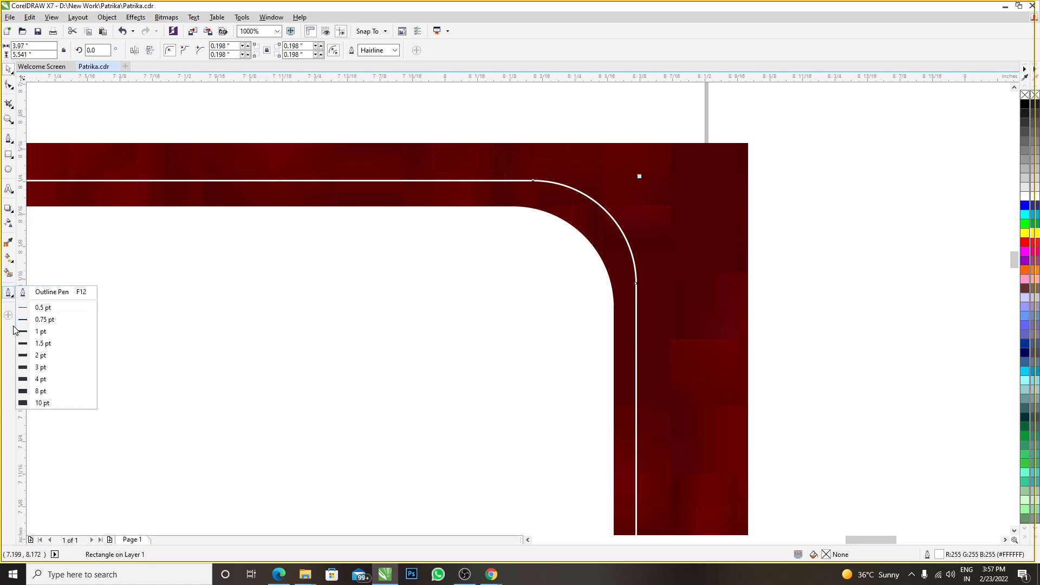
pyautogui.click(42, 321)
pyautogui.scroll(-2, 413, 260)
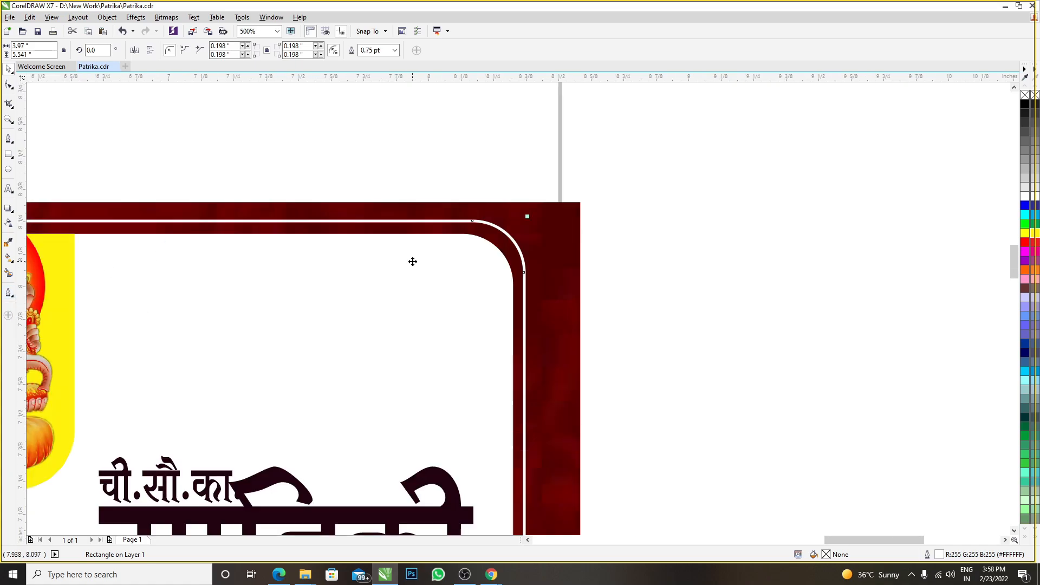
# - Give the border a dotted outline style with rounded corners and rounded line caps in the Outline Pen settings
pyautogui.scroll(2, 388, 143)
pyautogui.scroll(-2, 388, 144)
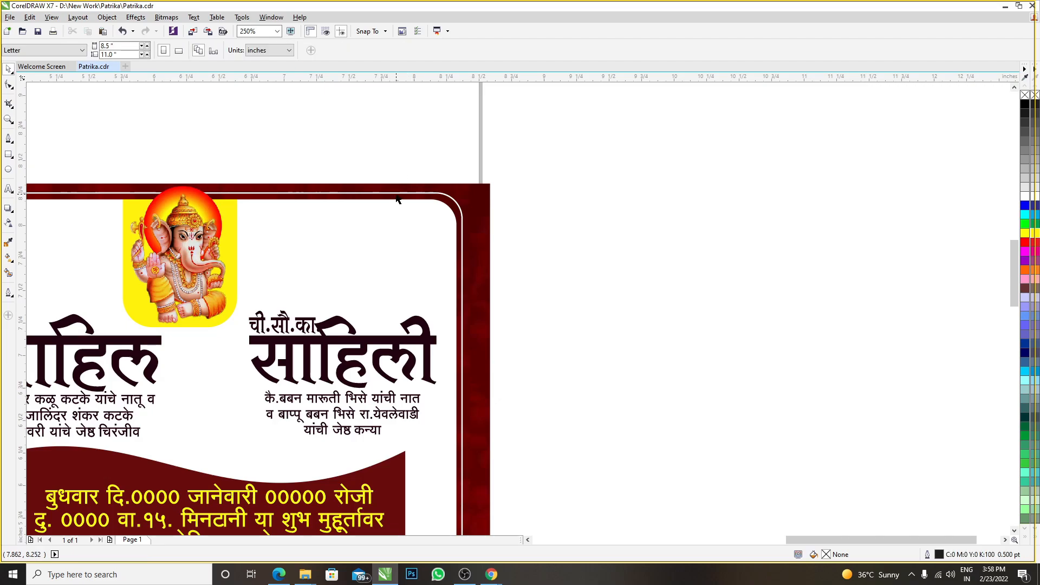
pyautogui.scroll(2, 395, 187)
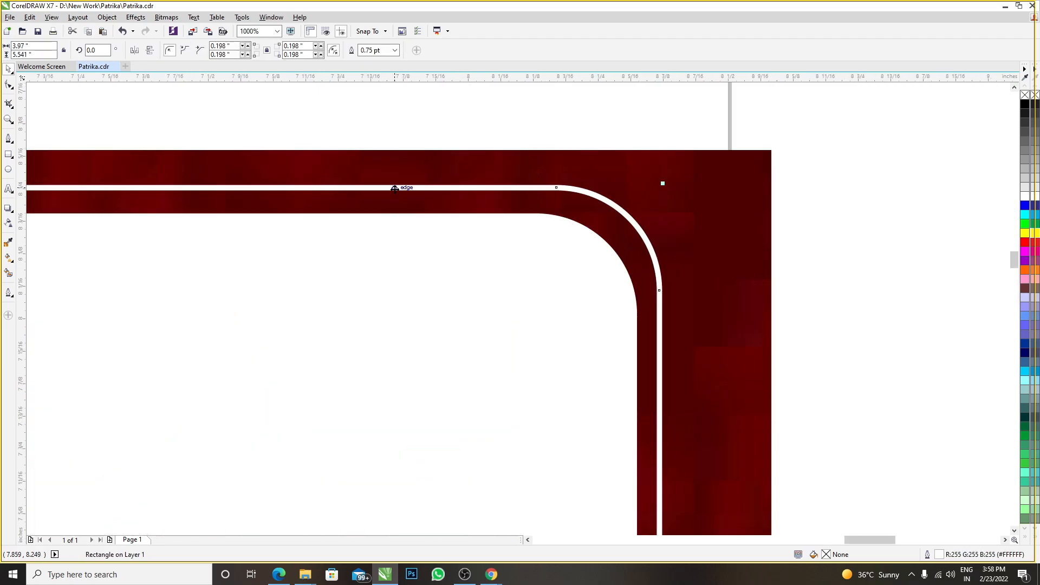
pyautogui.press('F12')
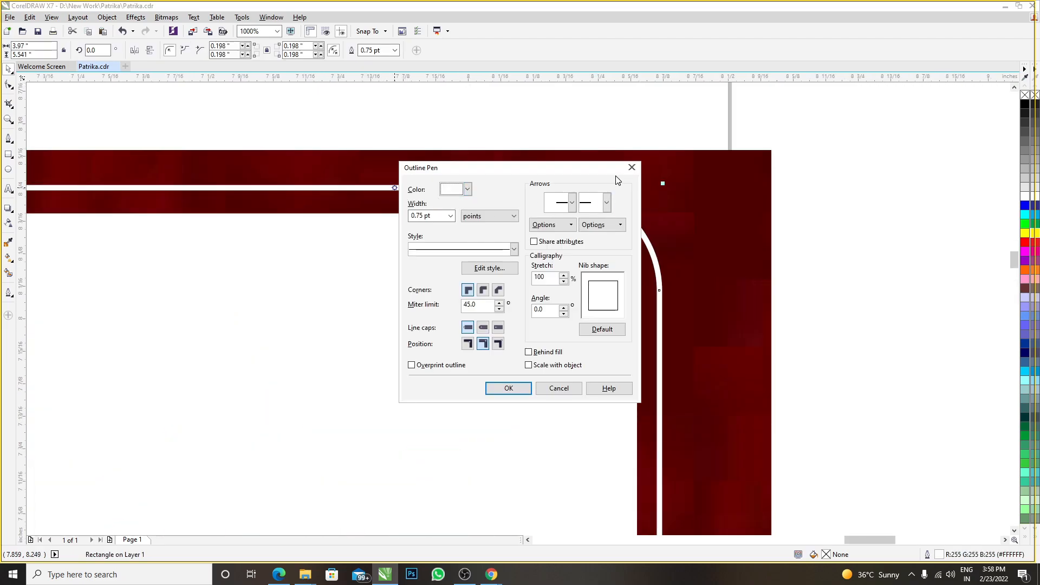
pyautogui.click(631, 169)
pyautogui.press('F12')
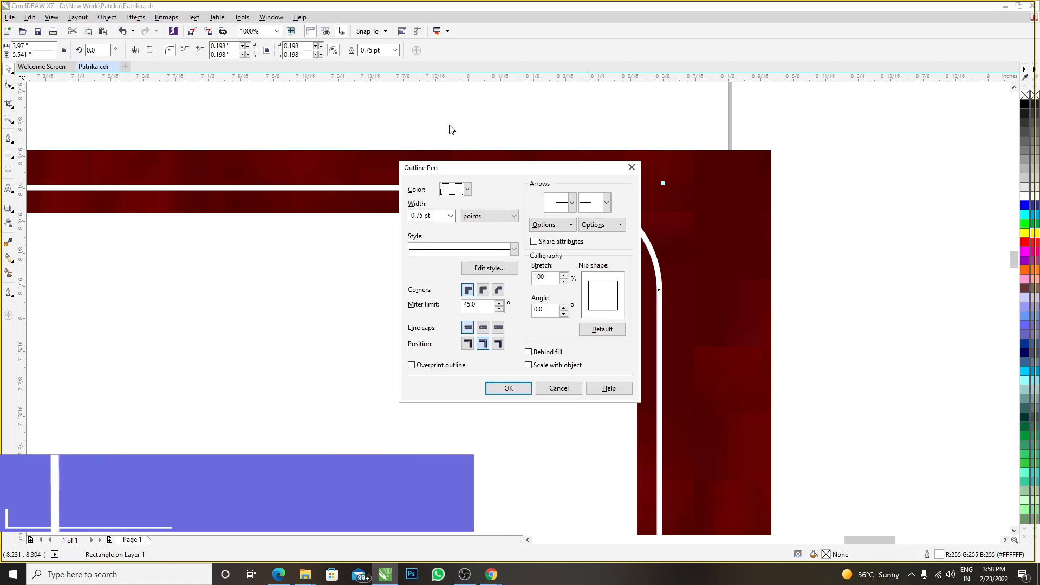
pyautogui.click(514, 250)
pyautogui.click(478, 304)
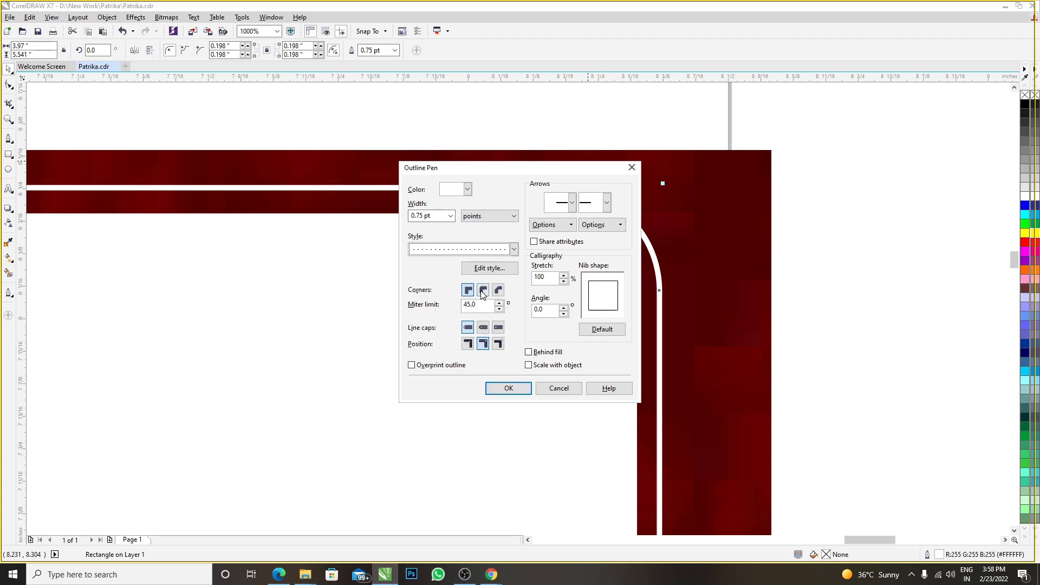
pyautogui.click(483, 290)
pyautogui.click(483, 327)
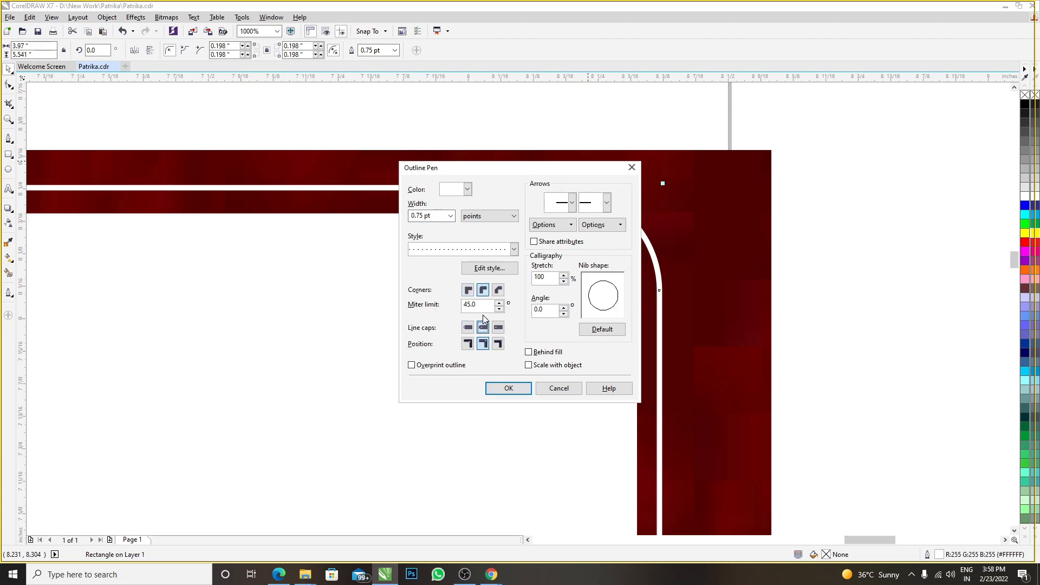
# - Set the border outline to scale with the object and sit behind the fill, keeping rounded caps and corners
pyautogui.click(529, 366)
pyautogui.click(529, 352)
pyautogui.click(497, 328)
pyautogui.click(484, 327)
pyautogui.click(484, 292)
# - Choose yellow as the outline color and apply the Outline Pen settings to the border
pyautogui.click(467, 190)
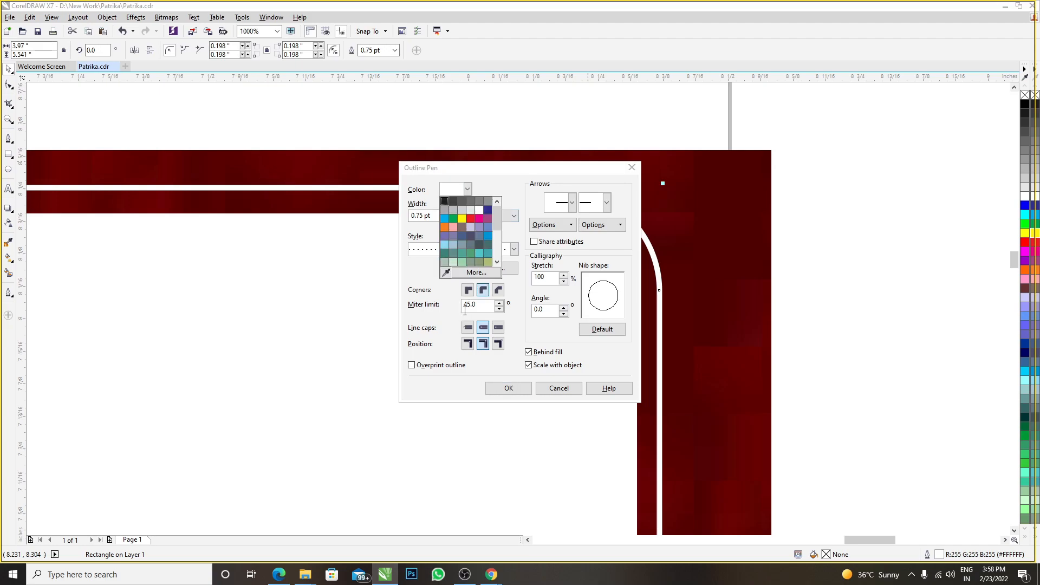
pyautogui.click(462, 219)
pyautogui.click(467, 189)
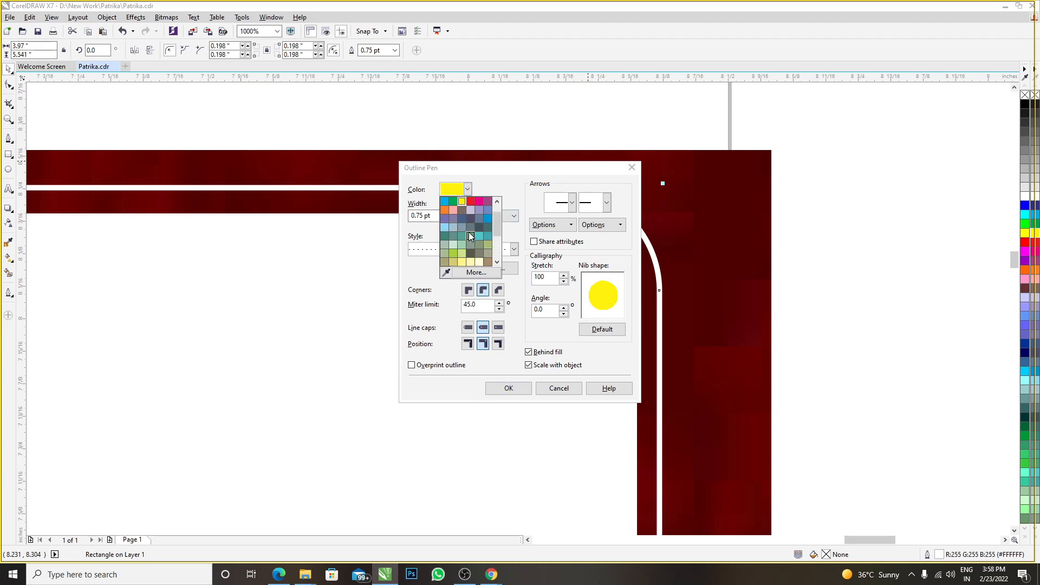
pyautogui.click(510, 178)
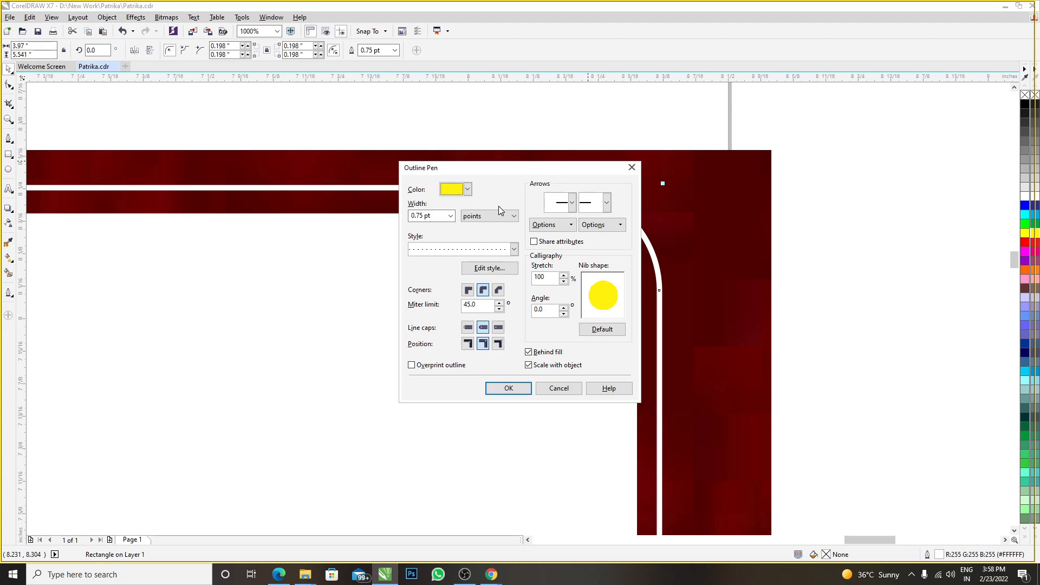
pyautogui.click(467, 190)
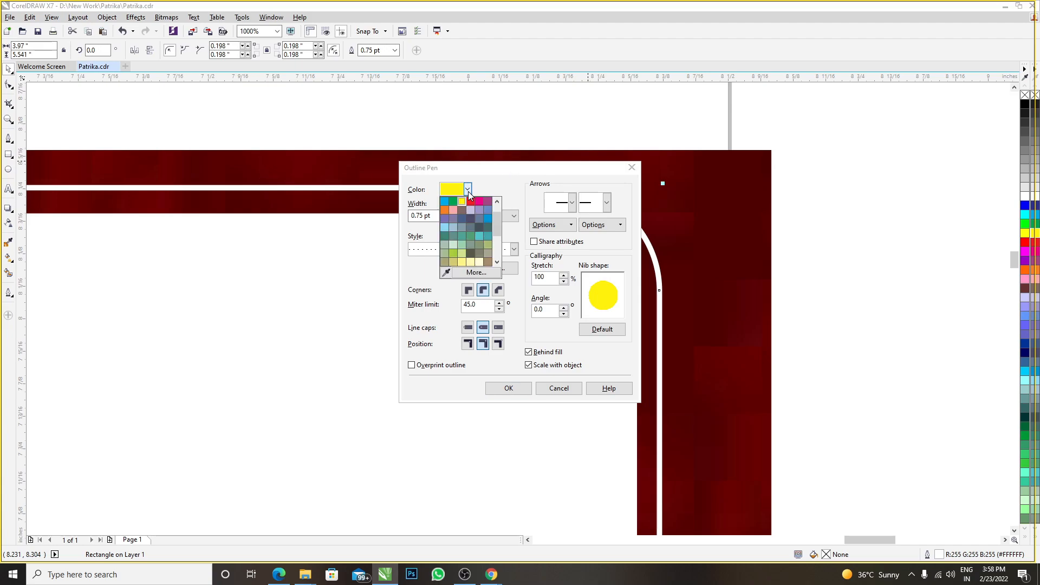
pyautogui.click(467, 182)
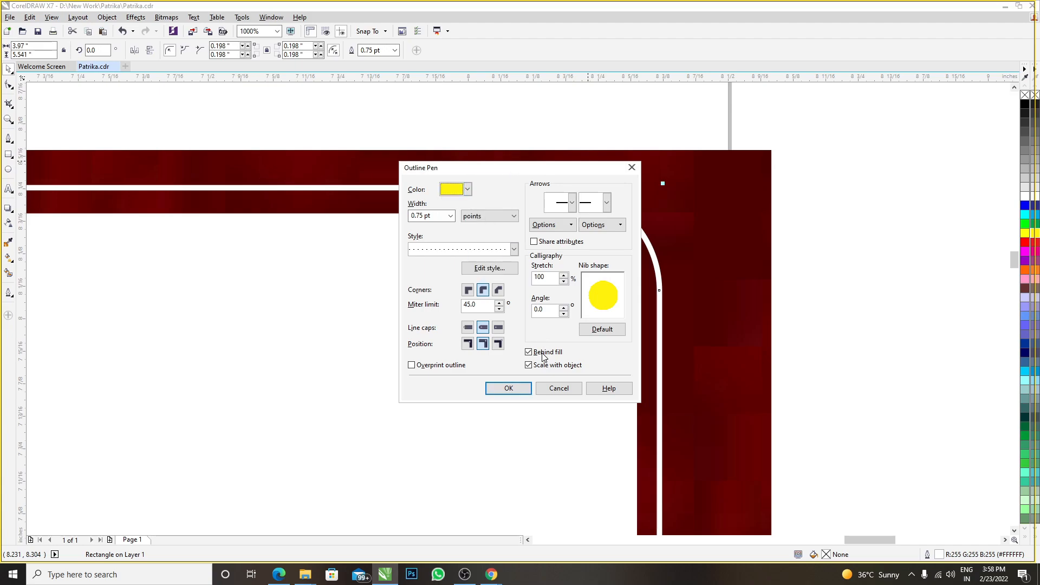
pyautogui.click(508, 389)
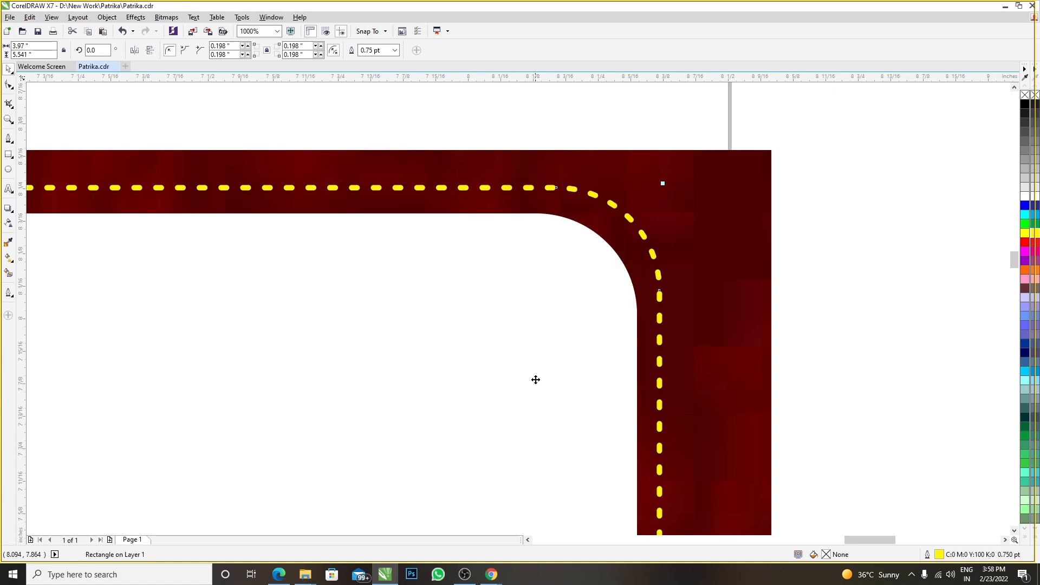
# - Change the dotted border's outline color to white
pyautogui.scroll(-6, 536, 379)
pyautogui.press('Escape')
pyautogui.scroll(12, 698, 402)
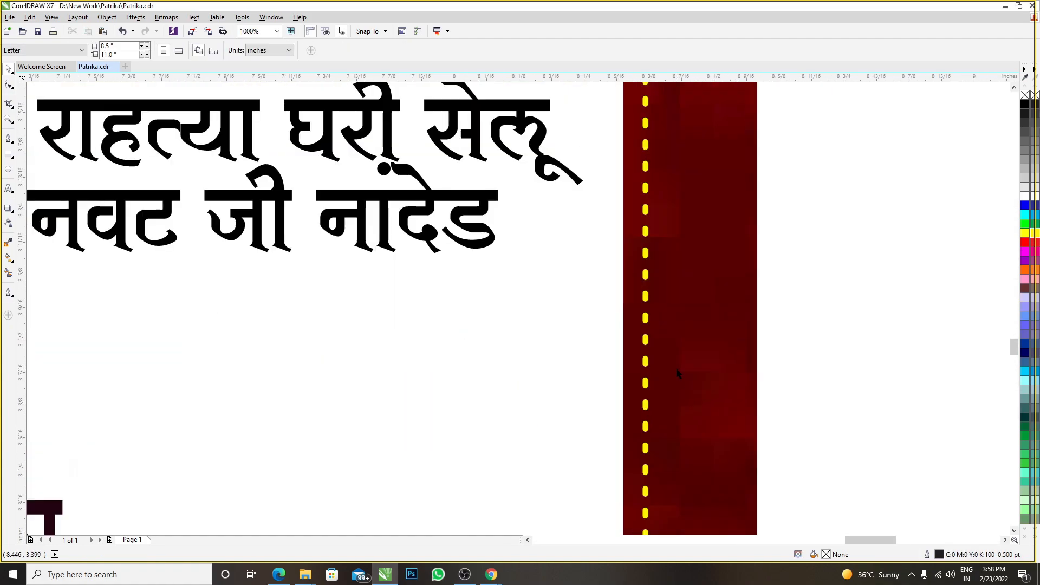
pyautogui.click(645, 293)
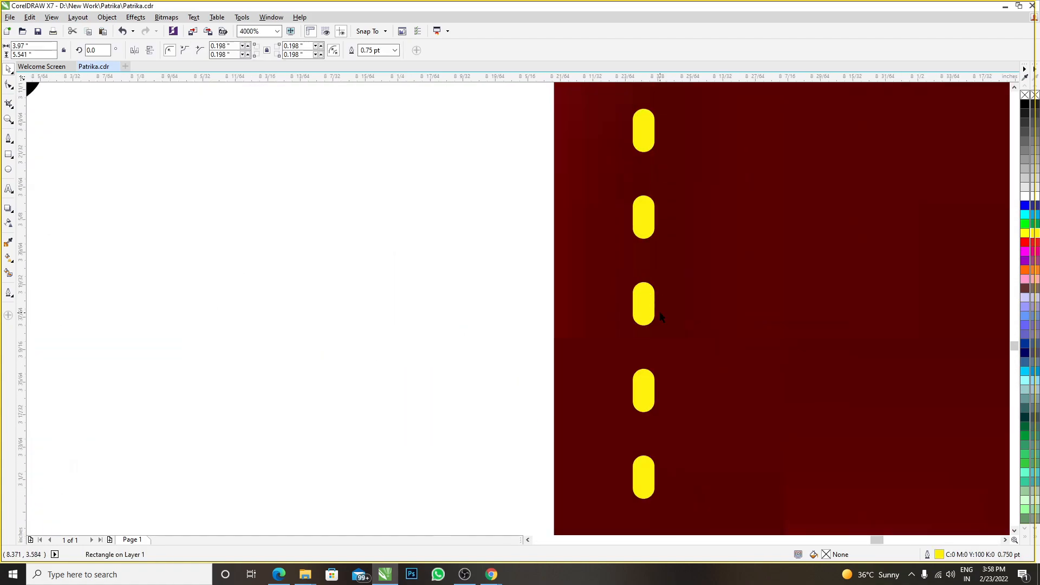
pyautogui.rightClick(1026, 197)
pyautogui.scroll(-6, 596, 294)
pyautogui.scroll(4, 596, 294)
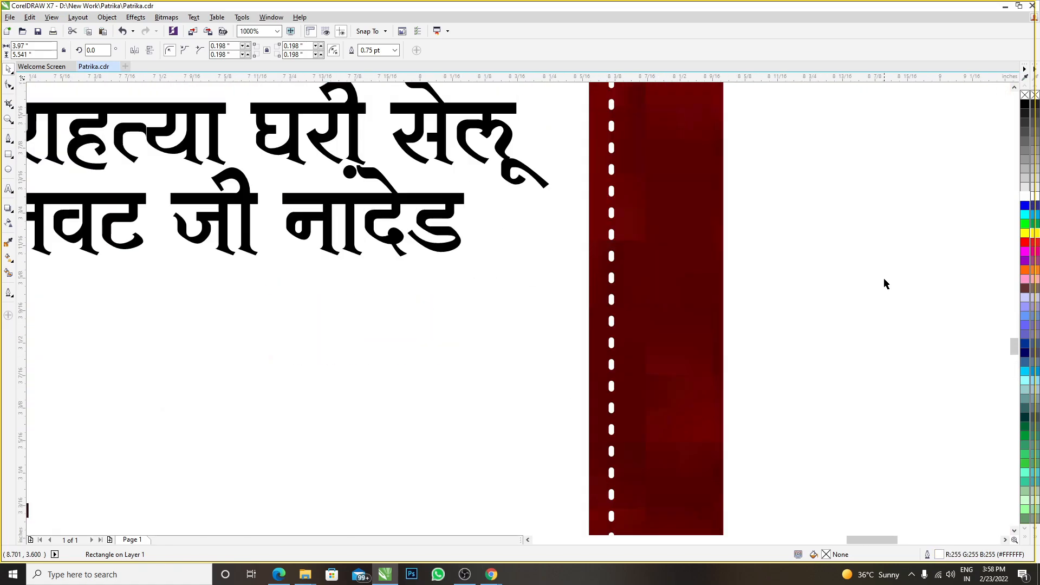
pyautogui.scroll(-3, 720, 285)
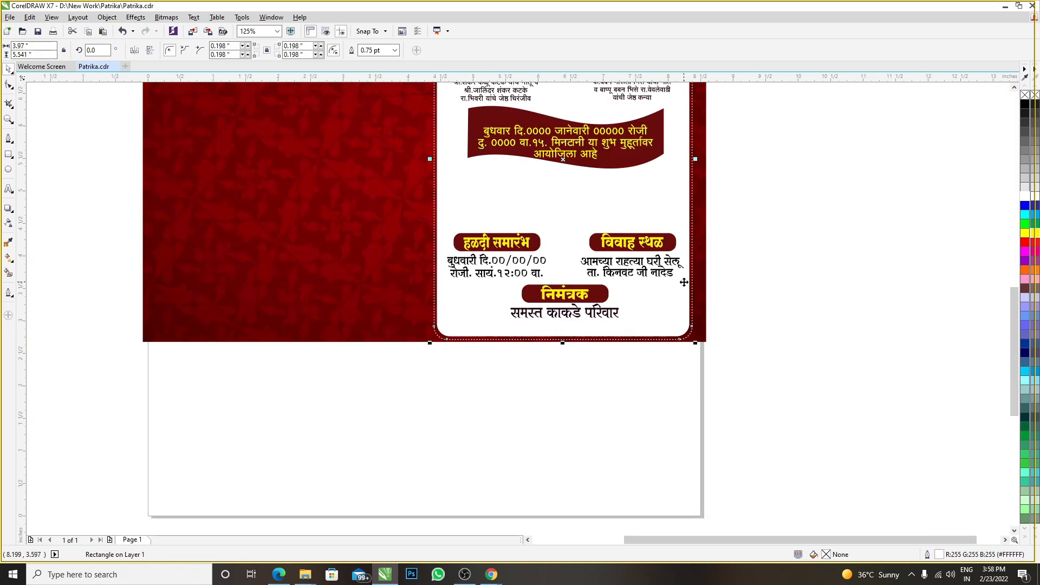
# - Choose a thinner preset outline width for the dotted white border around the panel
pyautogui.scroll(-5, 753, 321)
pyautogui.click(753, 322)
pyautogui.scroll(8, 706, 233)
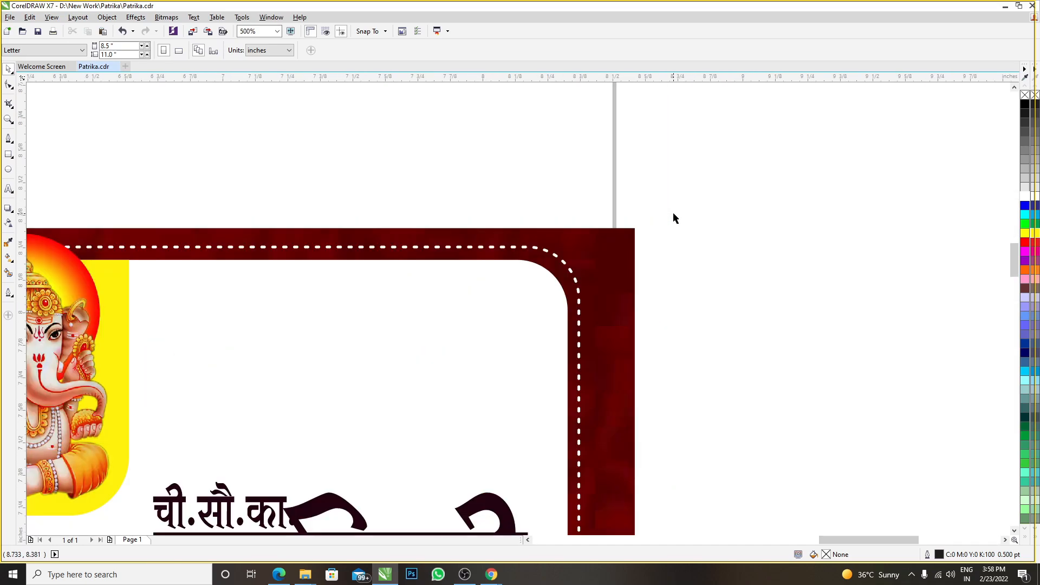
pyautogui.click(543, 254)
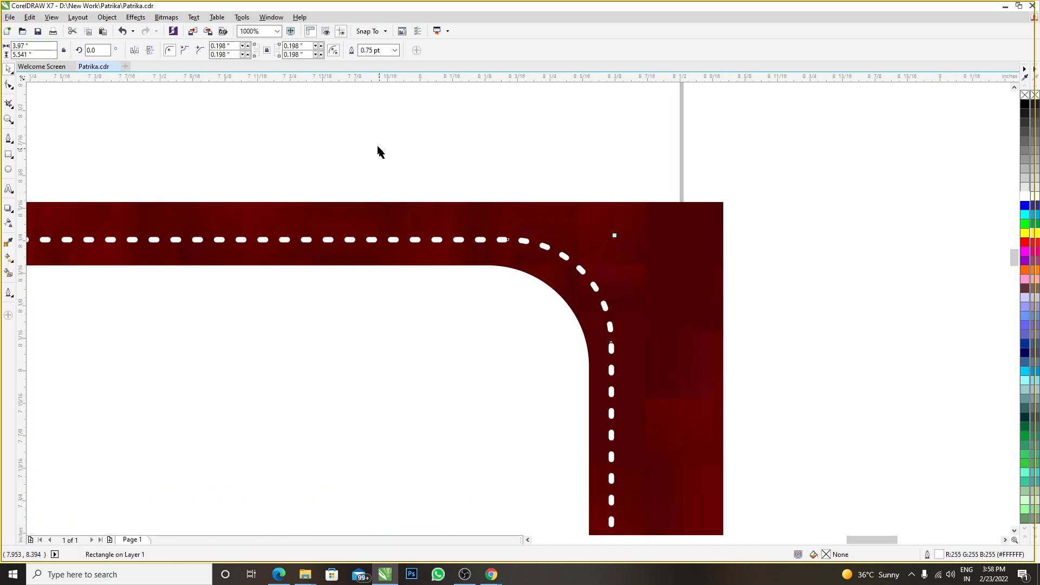
pyautogui.click(395, 50)
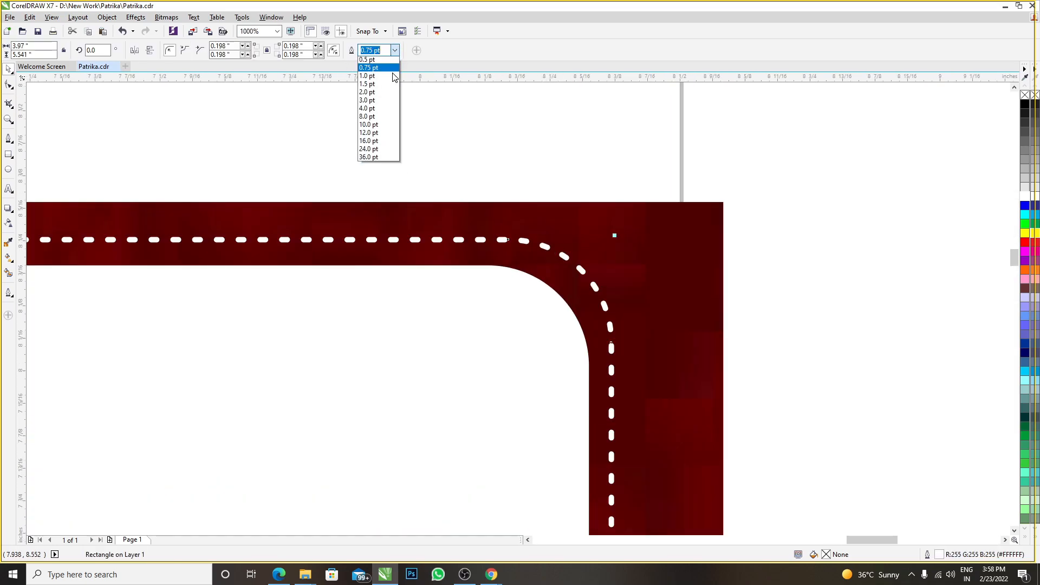
pyautogui.click(382, 85)
pyautogui.click(545, 168)
pyautogui.scroll(-4, 548, 152)
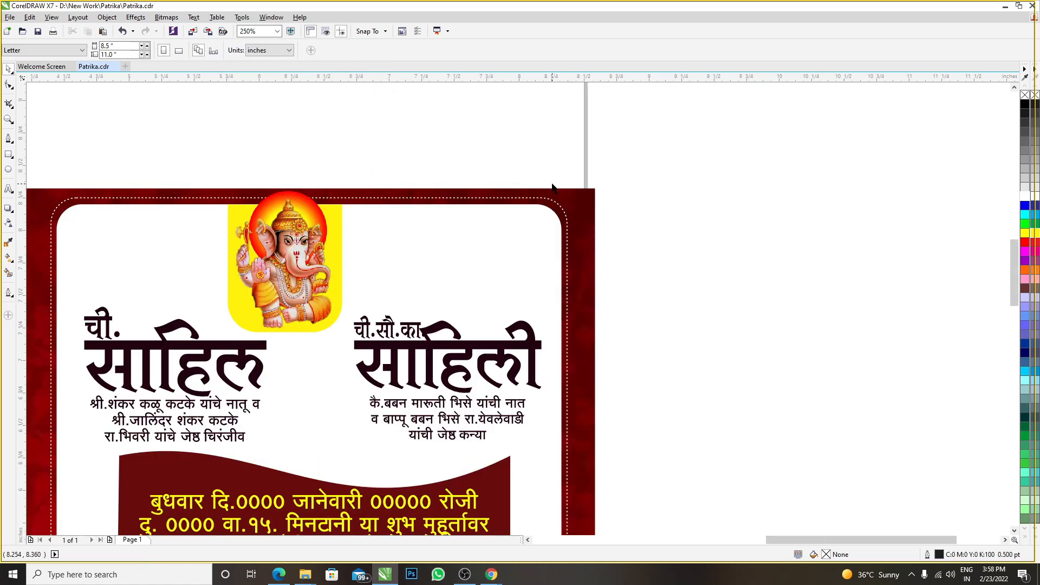
# - Review the finished card with its dotted border and save the document
pyautogui.scroll(-3, 549, 152)
pyautogui.scroll(3, 480, 173)
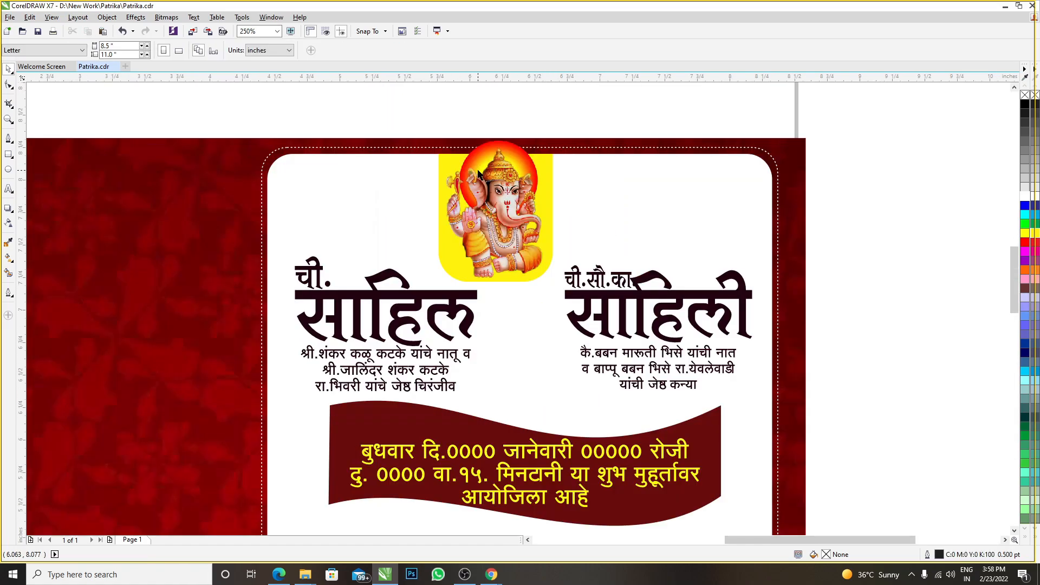
pyautogui.scroll(-3, 534, 208)
pyautogui.scroll(2, 567, 325)
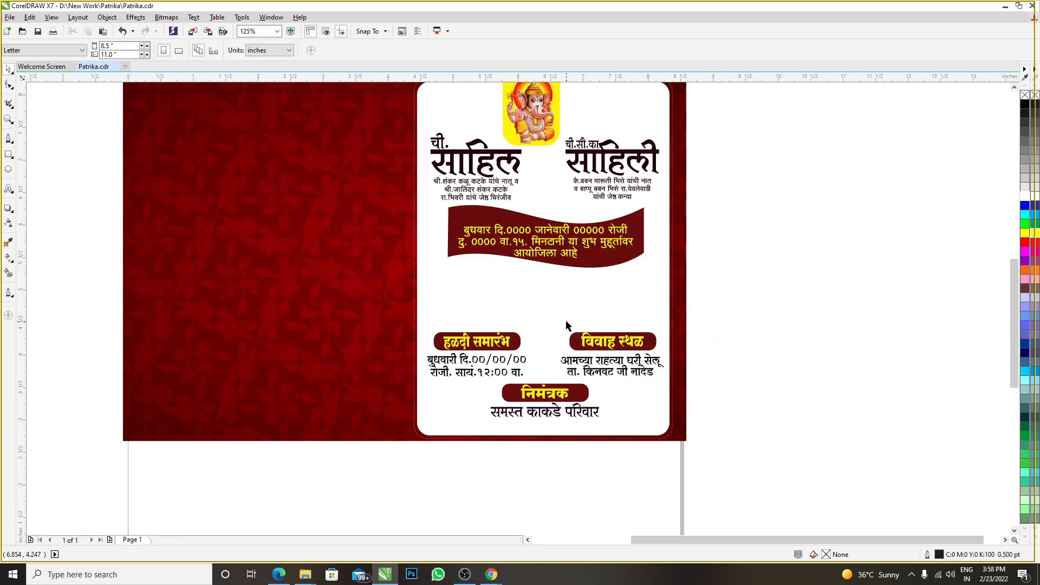
pyautogui.scroll(-1, 650, 238)
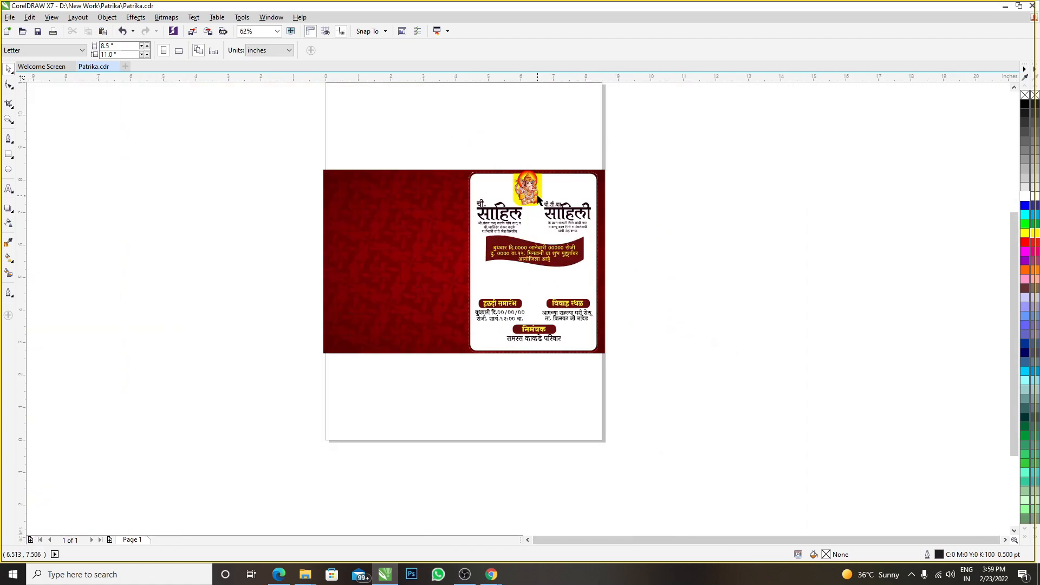
pyautogui.scroll(1, 698, 220)
pyautogui.hotkey('ctrl', 's')
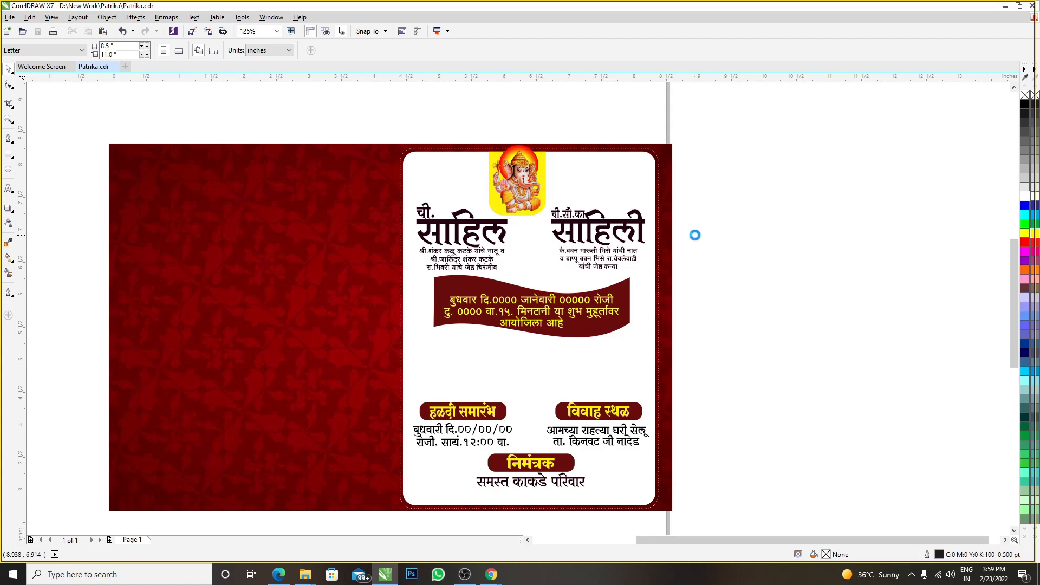
# - Import the image files 1, 2, 3, 4 and 5 from the Patrika folder into the document
pyautogui.hotkey('ctrl', 'i')
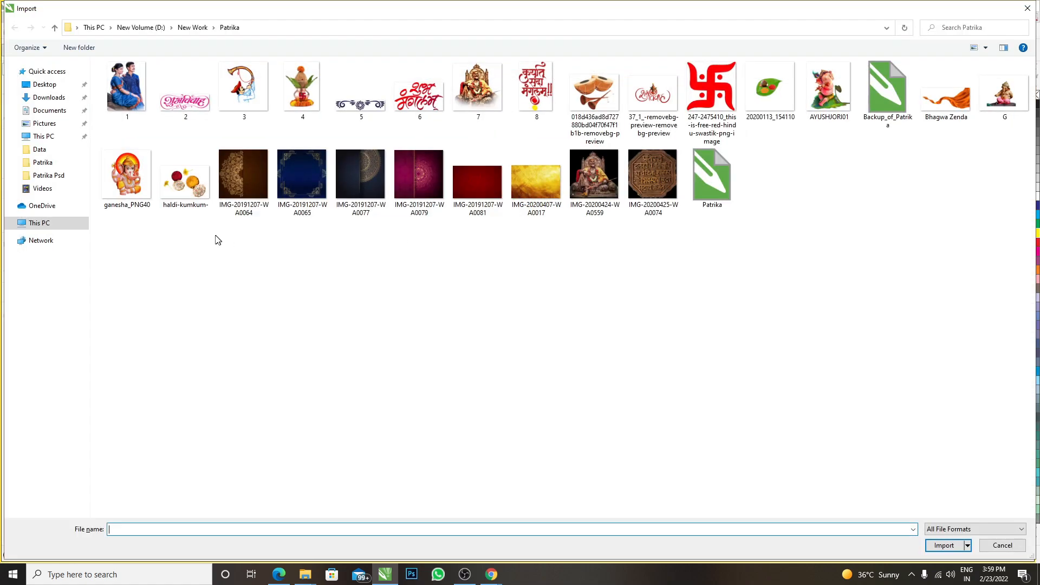
pyautogui.click(197, 94)
pyautogui.keyDown('ctrl'); pyautogui.click(139, 95); pyautogui.keyUp('ctrl')
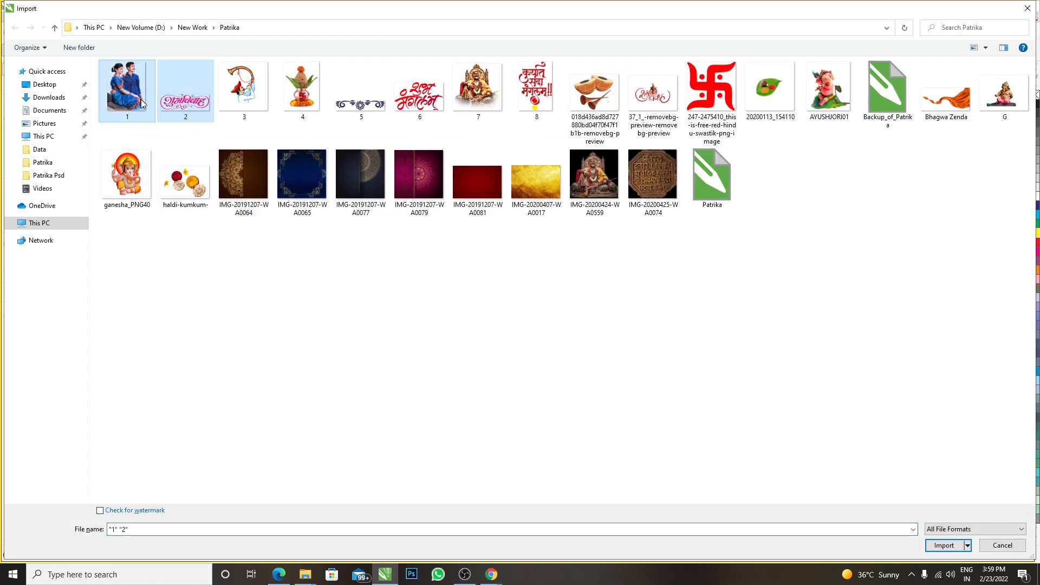
pyautogui.keyDown('ctrl'); pyautogui.click(243, 94); pyautogui.keyUp('ctrl')
pyautogui.keyDown('ctrl'); pyautogui.click(308, 92); pyautogui.keyUp('ctrl')
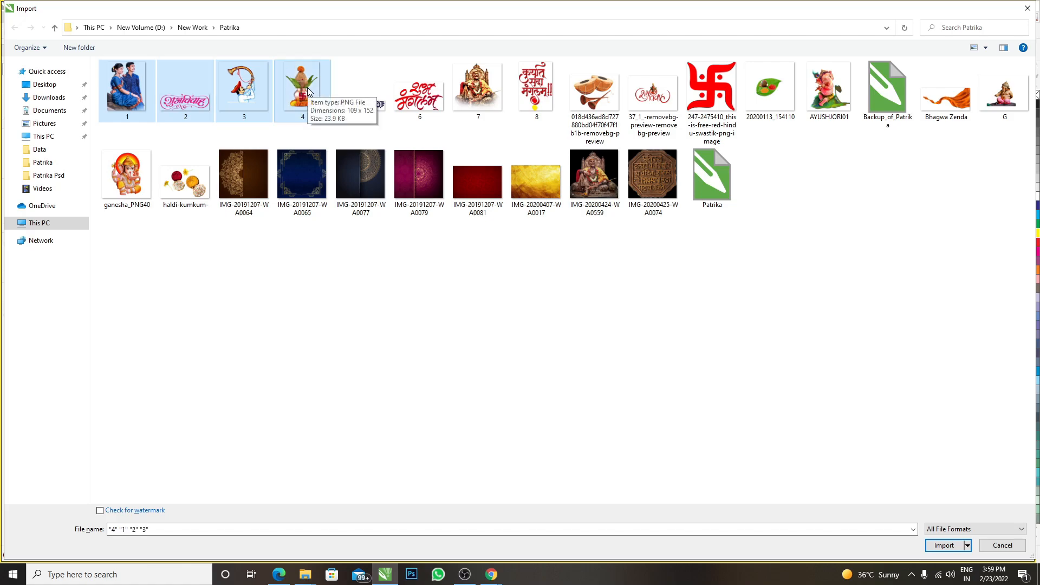
pyautogui.click(151, 226)
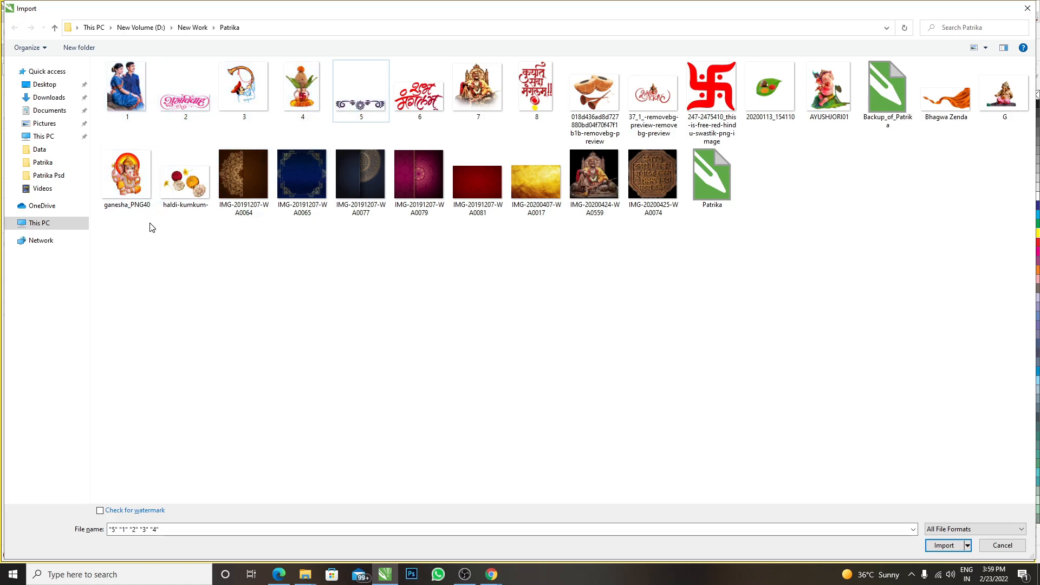
pyautogui.click(134, 109)
pyautogui.moveTo(133, 109); pyautogui.dragTo(339, 88)
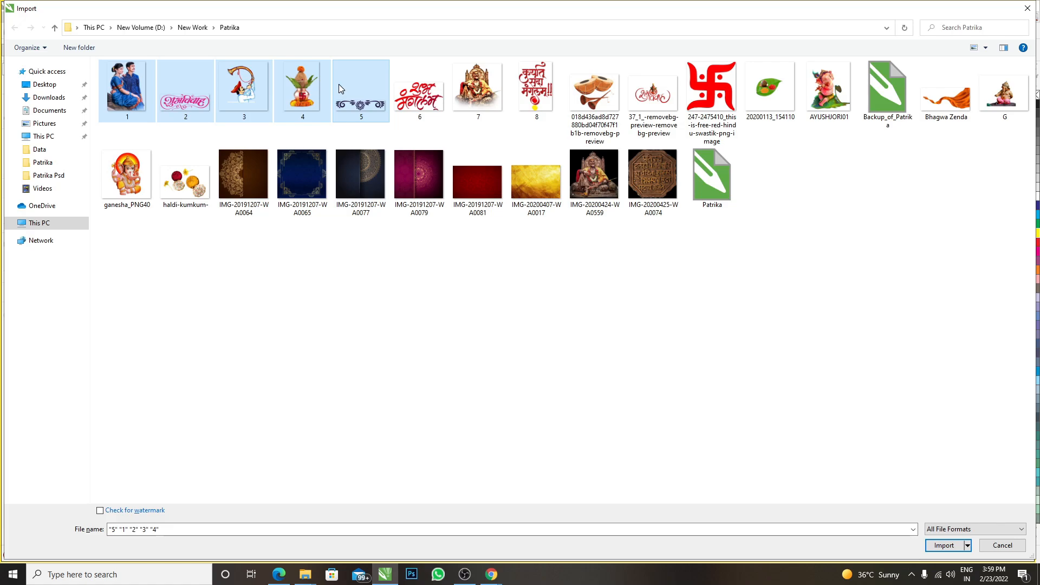
pyautogui.click(942, 546)
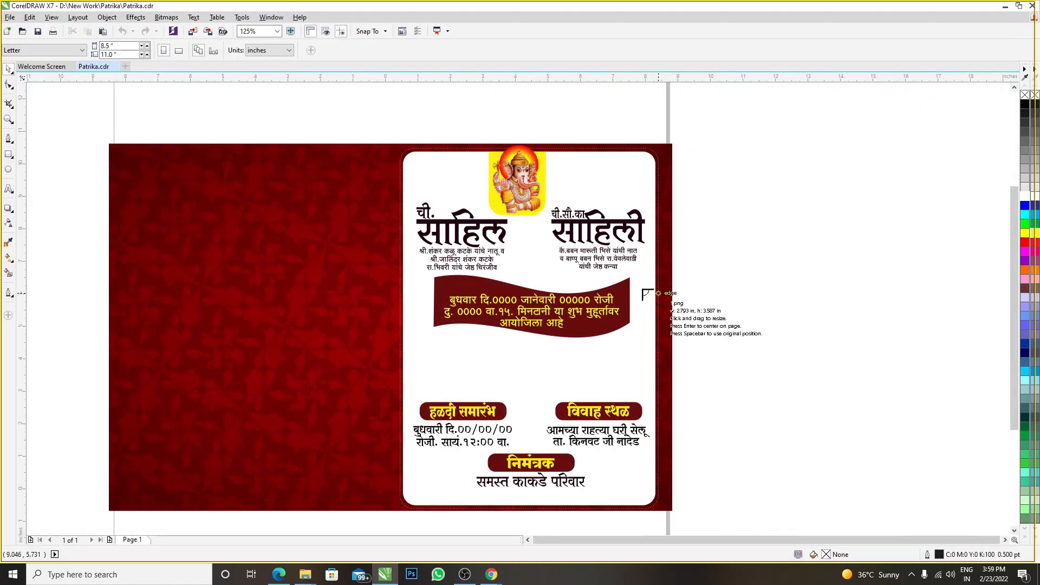
# - Place the five imported images one after another on the empty area beside the page
pyautogui.moveTo(666, 207); pyautogui.dragTo(779, 348)
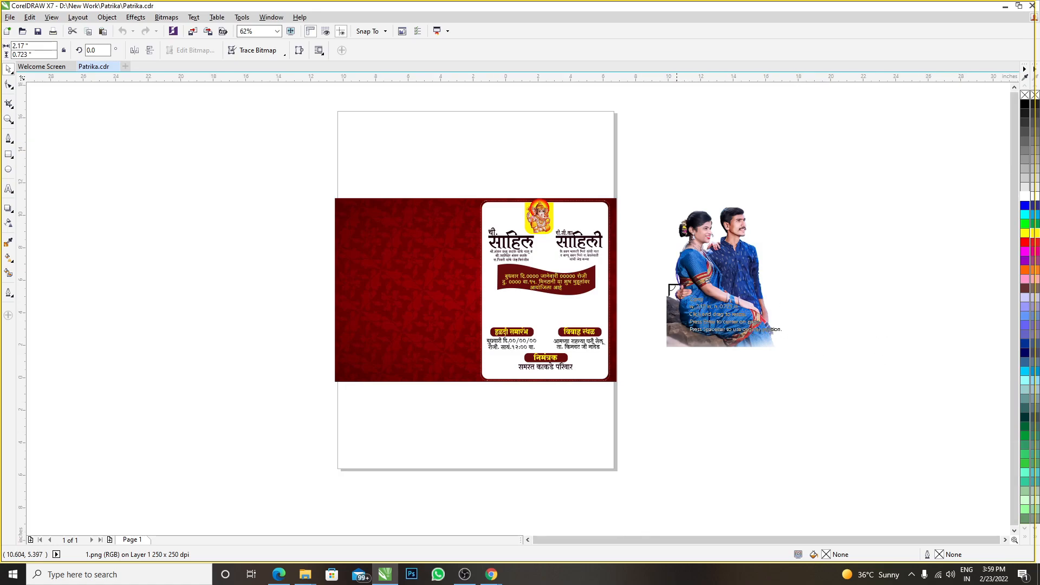
pyautogui.scroll(-1, 674, 287)
pyautogui.moveTo(747, 232); pyautogui.dragTo(811, 322)
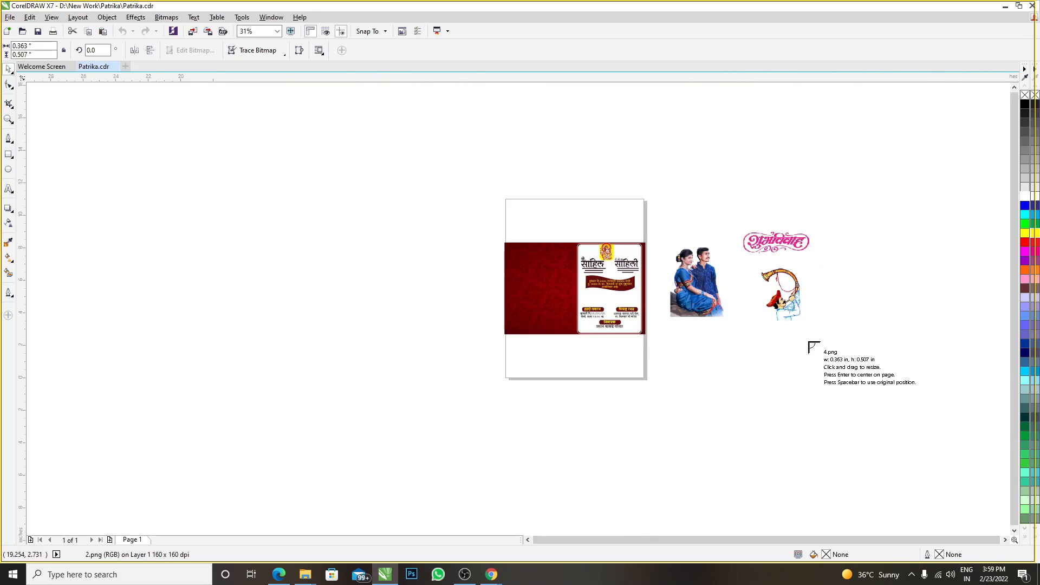
pyautogui.moveTo(731, 330); pyautogui.dragTo(767, 379)
pyautogui.click(676, 387)
# - Scale the horn player image to about 1.07 inches and place it in the white panel's lower-right corner
pyautogui.moveTo(785, 315); pyautogui.dragTo(809, 317)
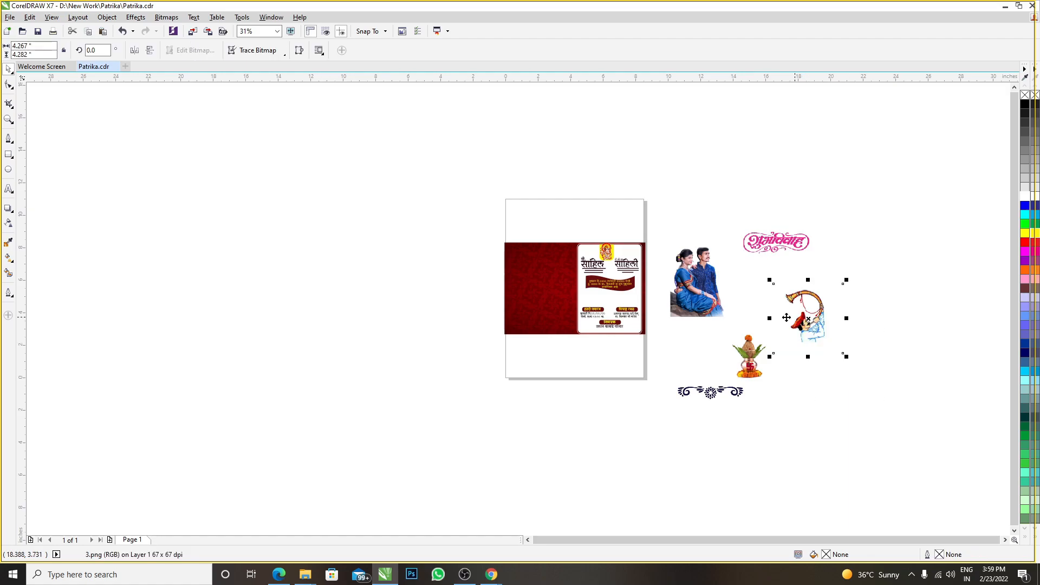
pyautogui.scroll(1, 806, 331)
pyautogui.moveTo(952, 313); pyautogui.dragTo(656, 351)
pyautogui.scroll(1, 656, 351)
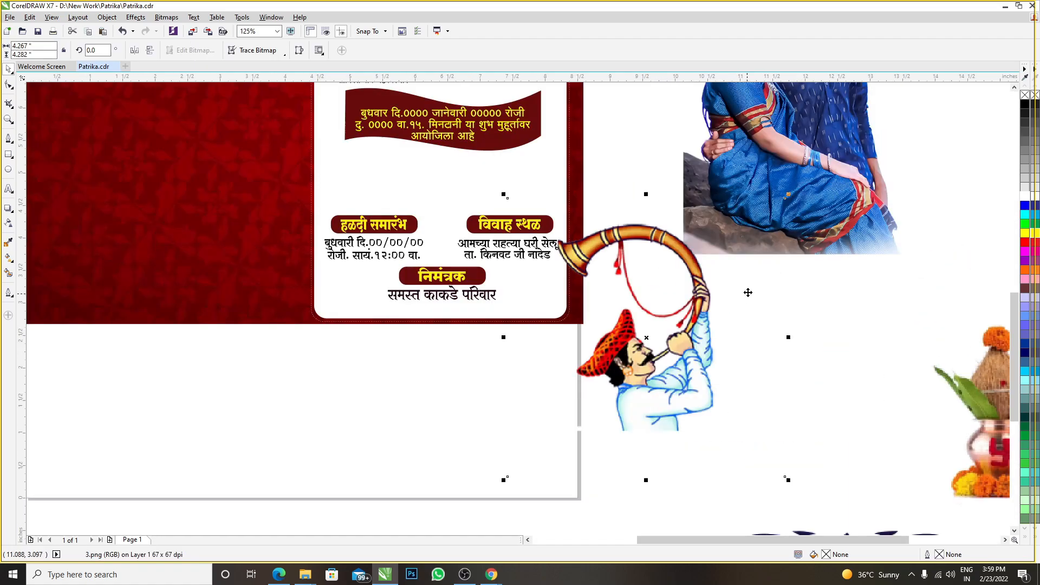
pyautogui.scroll(-1, 675, 347)
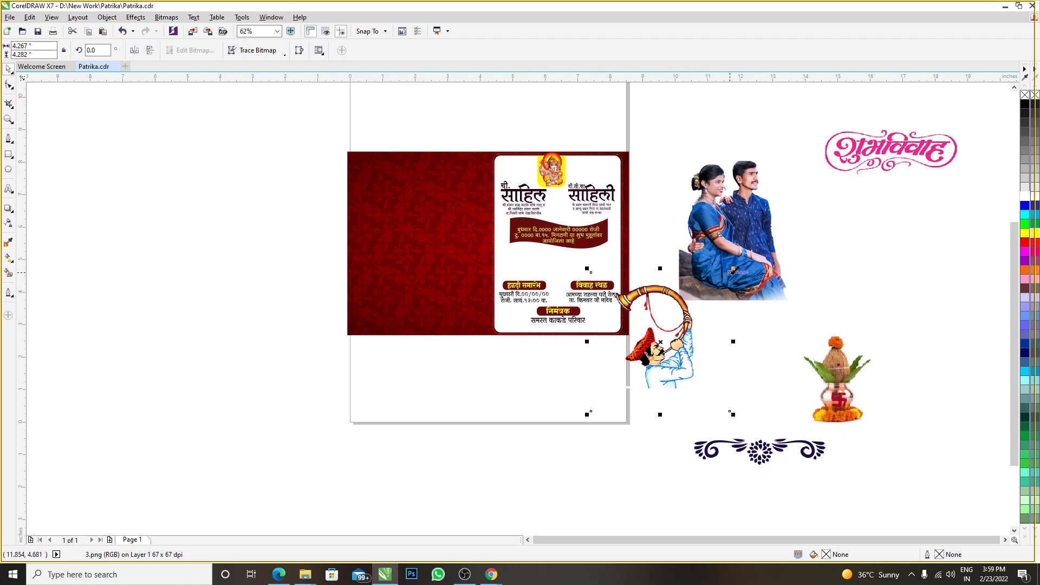
pyautogui.moveTo(733, 269); pyautogui.dragTo(612, 334)
pyautogui.scroll(2, 603, 334)
pyautogui.scroll(1, 612, 334)
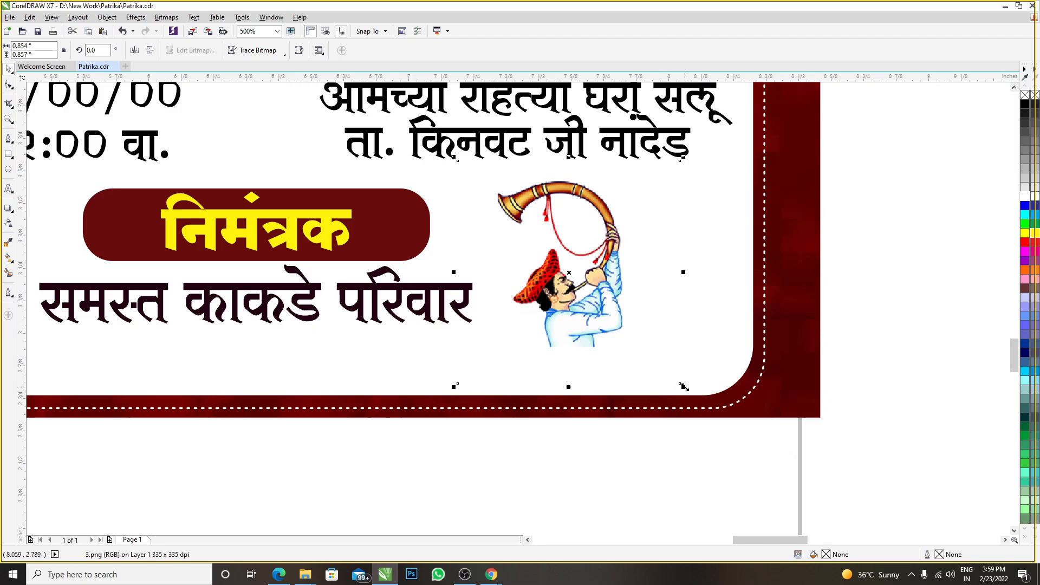
pyautogui.moveTo(685, 387); pyautogui.dragTo(743, 444)
pyautogui.scroll(-2, 645, 359)
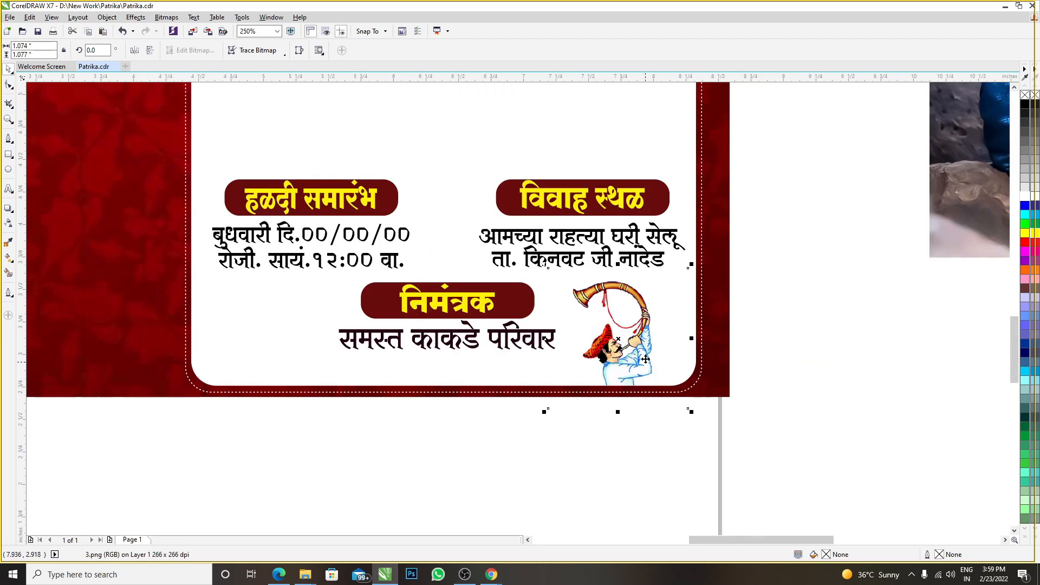
pyautogui.scroll(-2, 646, 359)
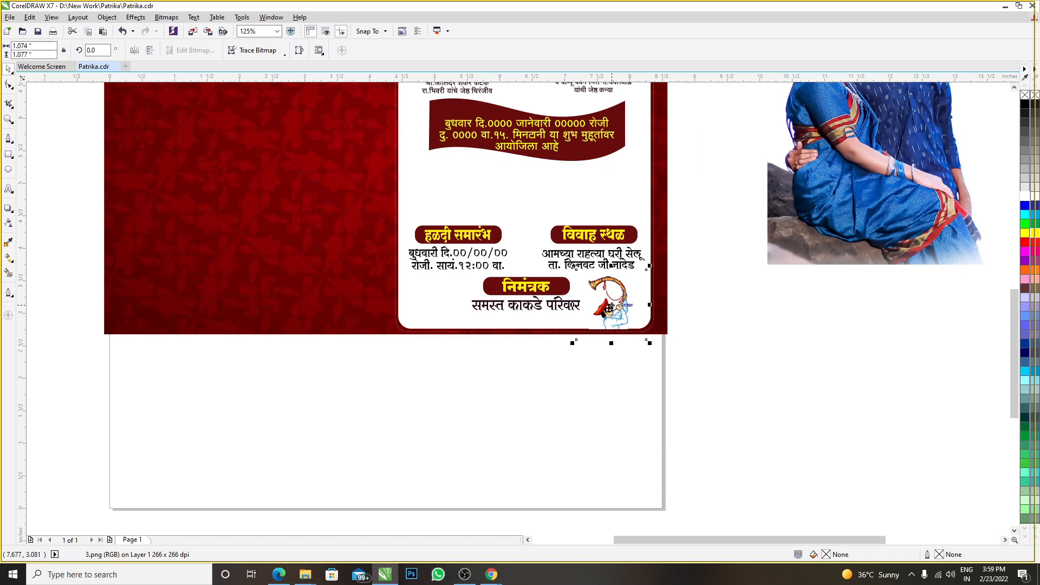
# - Duplicate the horn player, mirror the copy horizontally and move it to the white panel's lower-left corner
pyautogui.rightClick(609, 308)
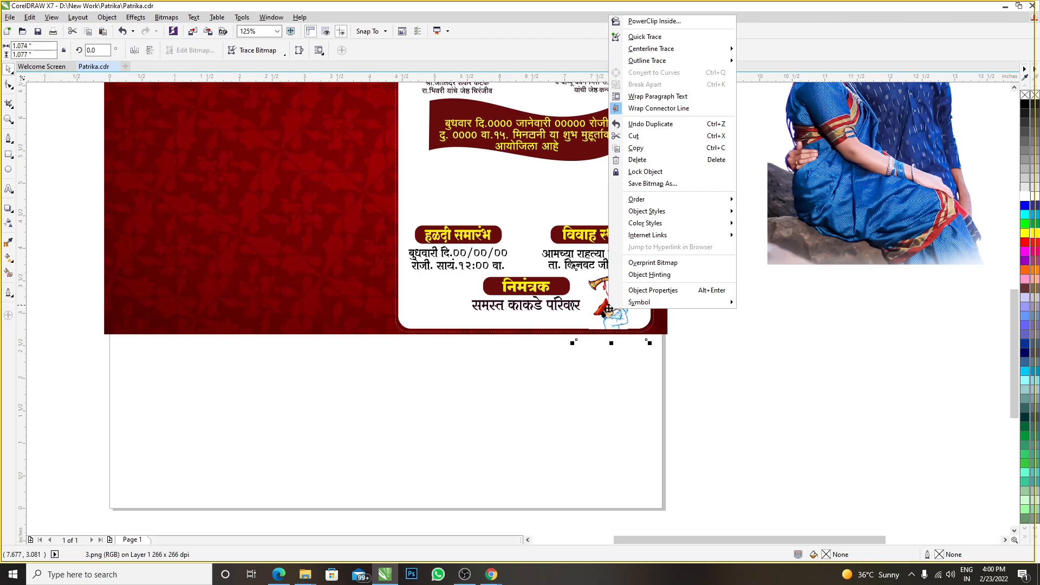
pyautogui.press('Escape')
pyautogui.scroll(1, 622, 299)
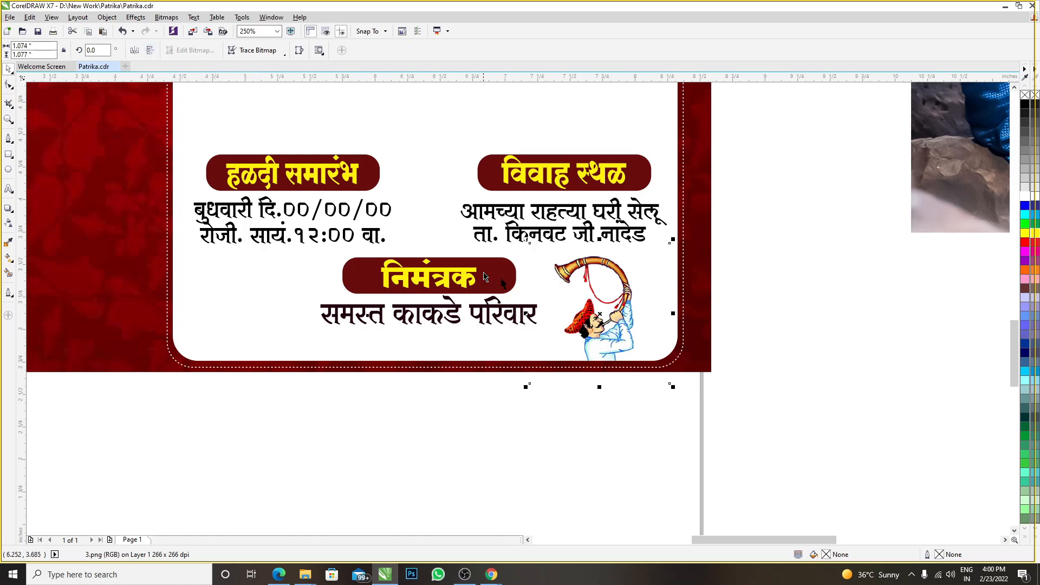
pyautogui.click(135, 50)
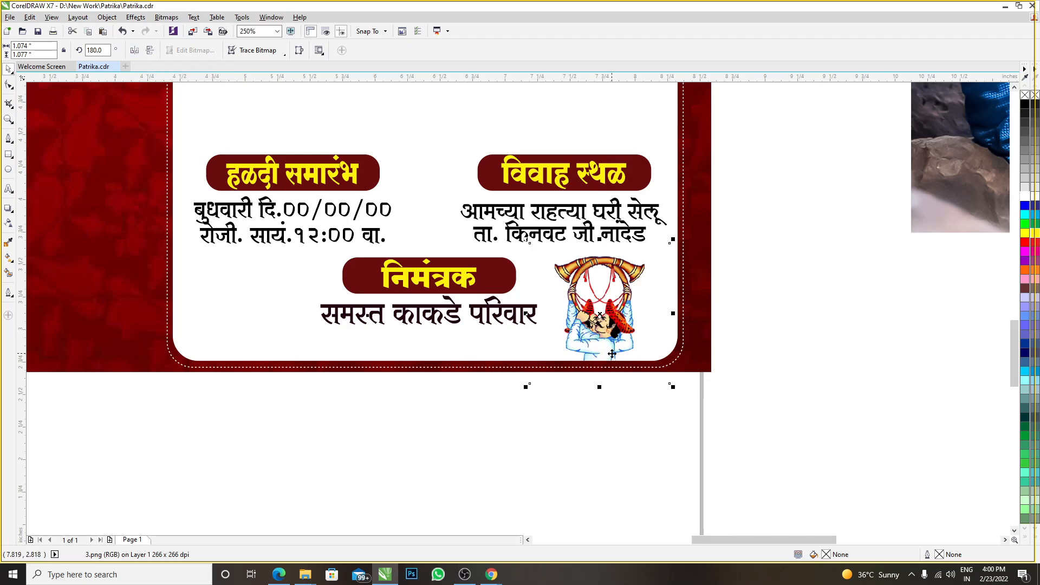
pyautogui.moveTo(599, 343); pyautogui.dragTo(259, 342)
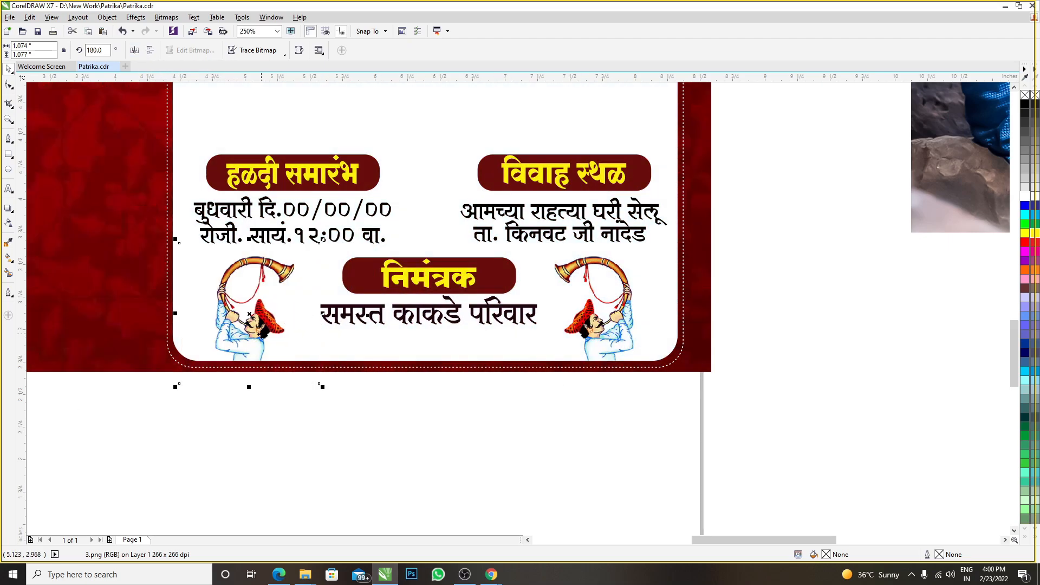
pyautogui.scroll(-2, 367, 417)
pyautogui.click(366, 416)
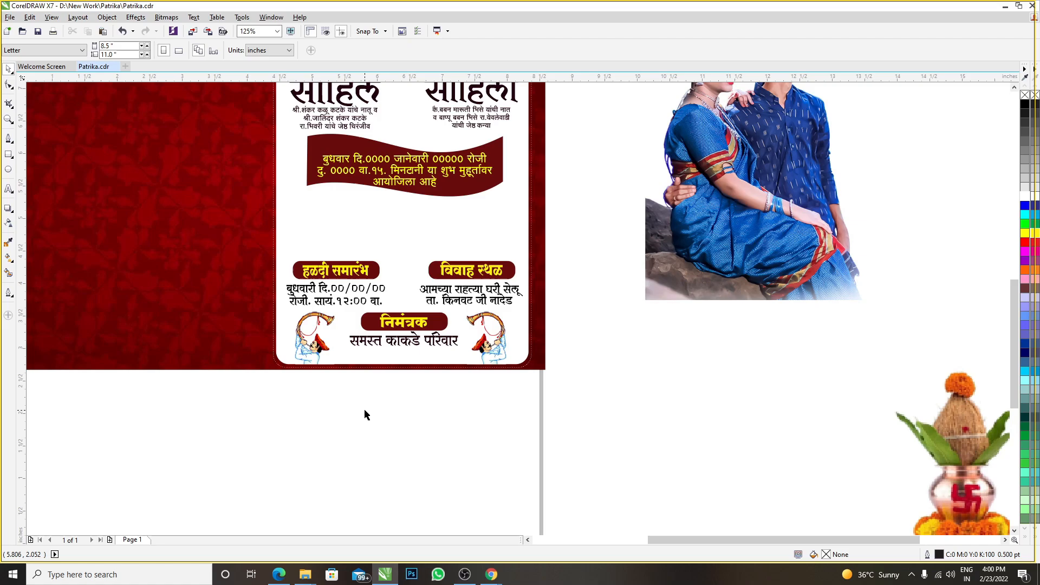
# - Move the couple photo onto the empty red left half of the card
pyautogui.scroll(-2, 479, 385)
pyautogui.scroll(-2, 482, 355)
pyautogui.scroll(2, 482, 354)
pyautogui.click(574, 315)
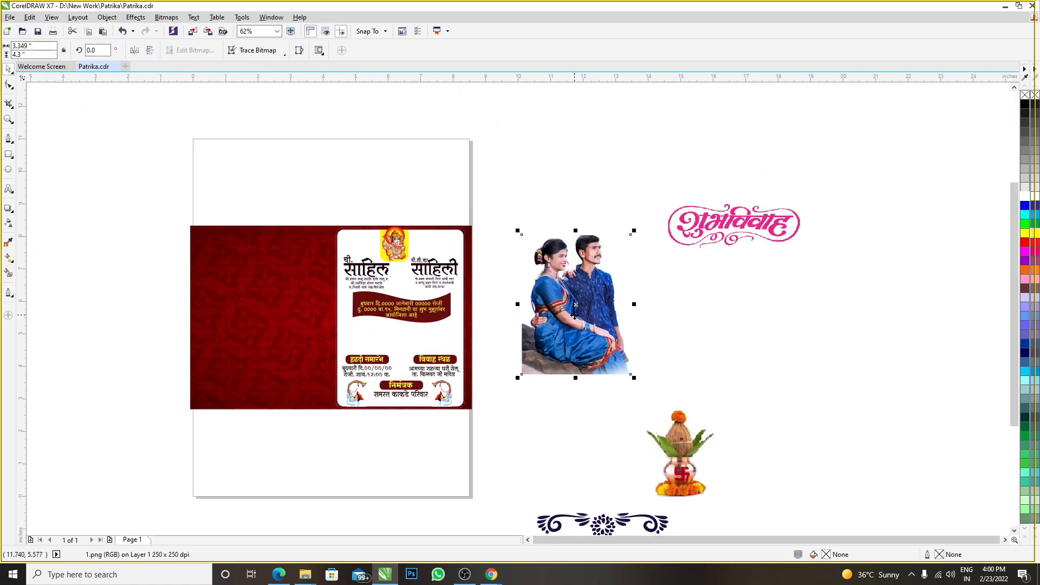
pyautogui.moveTo(567, 312); pyautogui.dragTo(245, 341)
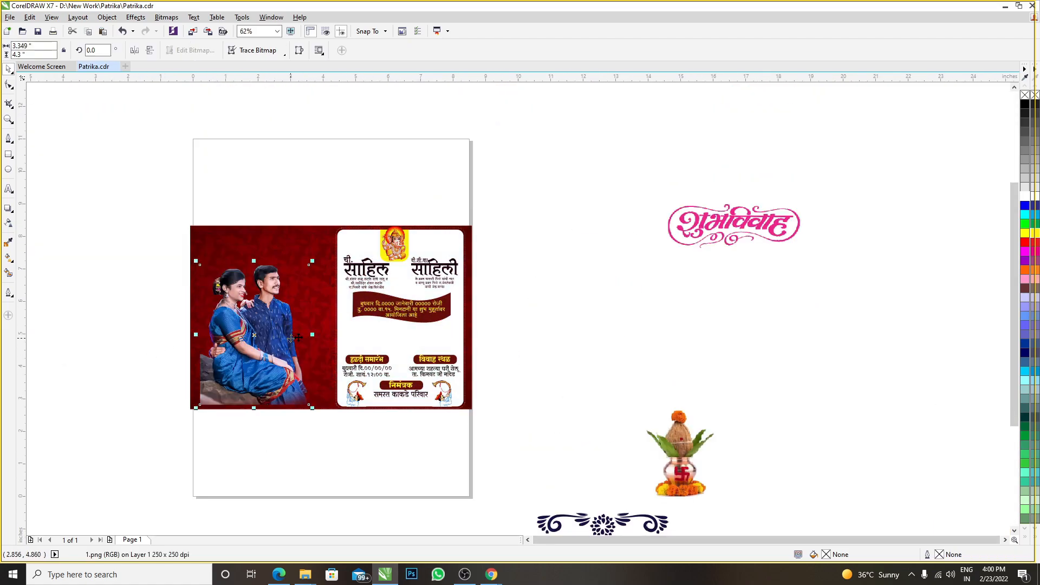
pyautogui.scroll(-1, 481, 308)
pyautogui.scroll(3, 328, 347)
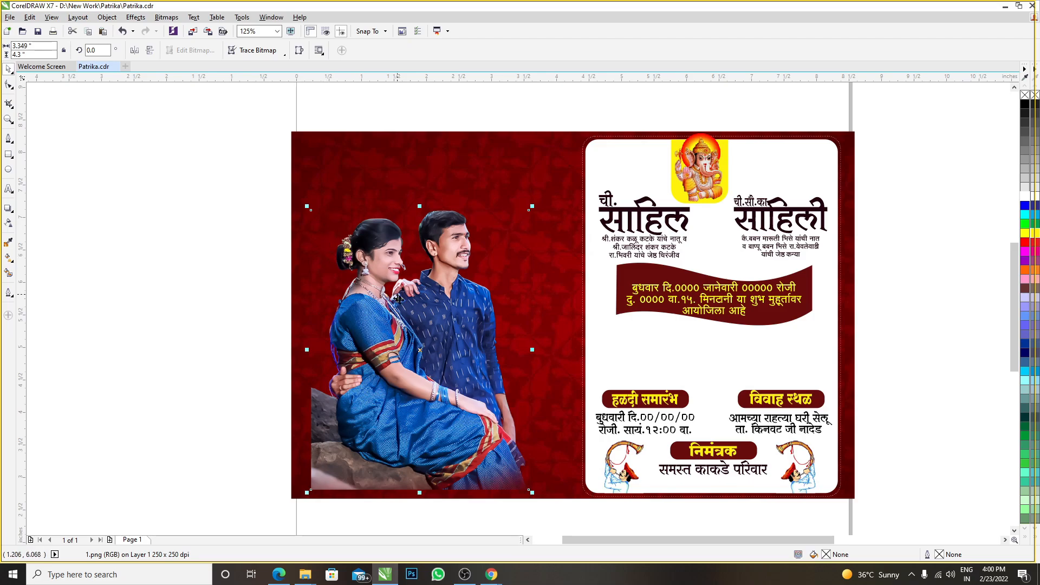
pyautogui.scroll(-2, 398, 298)
pyautogui.scroll(3, 389, 349)
pyautogui.scroll(-3, 389, 349)
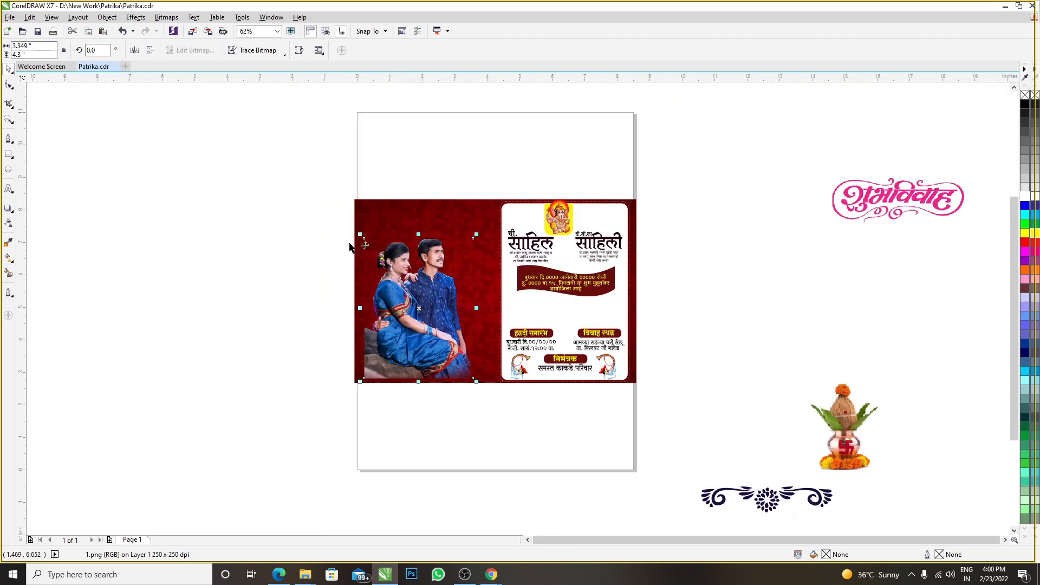
# - Move the couple photo off the card and align it with the red background's bottom and left edges
pyautogui.click(349, 244)
pyautogui.moveTo(400, 306); pyautogui.dragTo(216, 286)
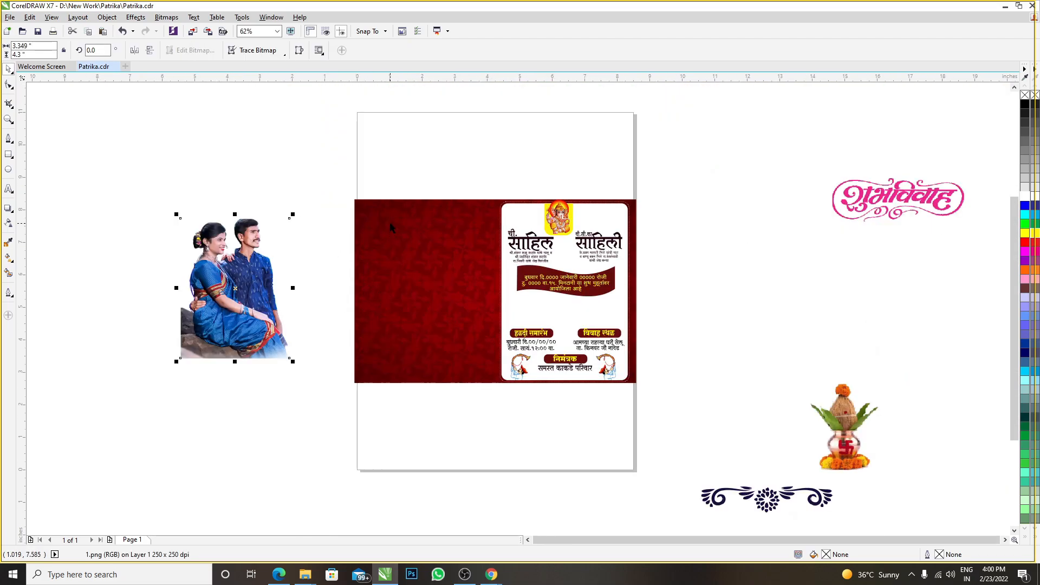
pyautogui.keyDown('shift'); pyautogui.click(403, 245); pyautogui.keyUp('shift')
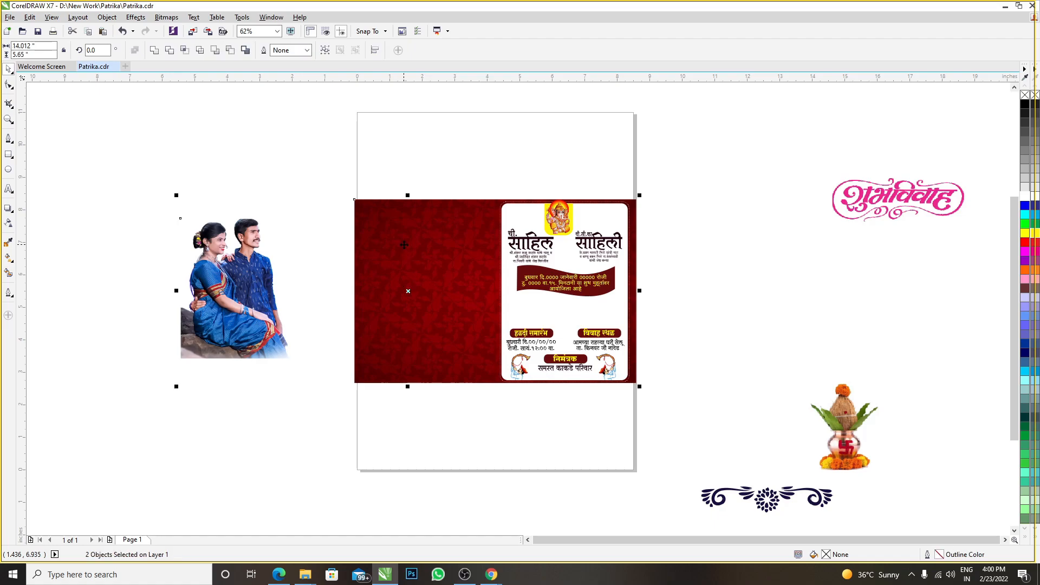
pyautogui.press('b')
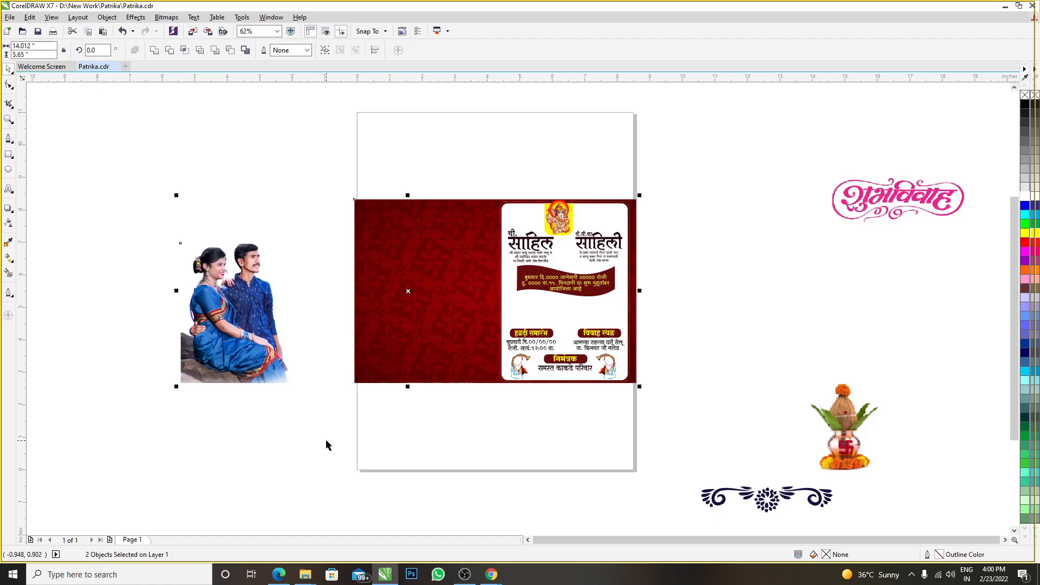
pyautogui.press('l')
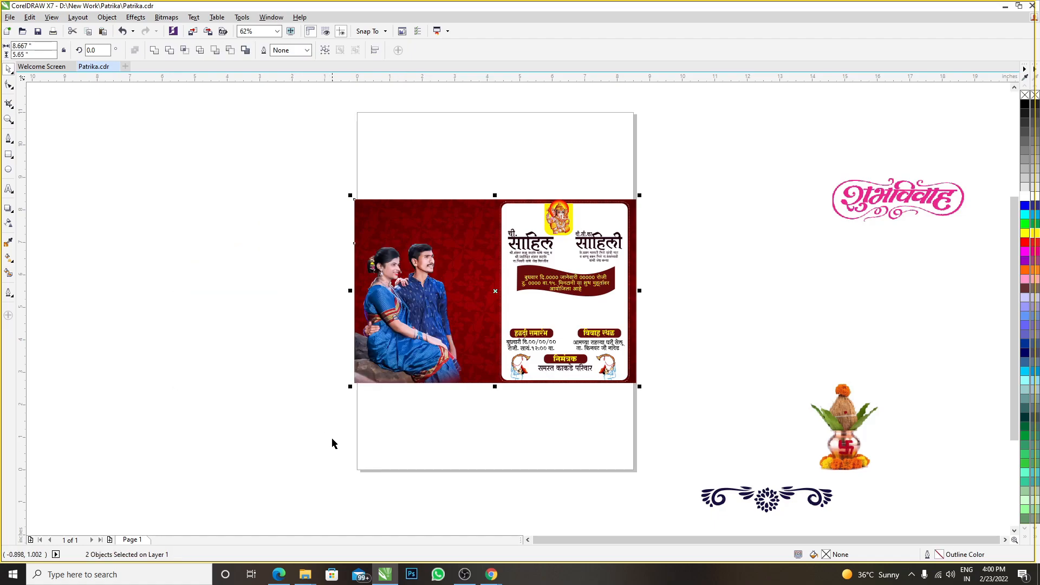
# - Pull the couple photo clear of the card again and realign its bottom and left edges with the red background
pyautogui.click(269, 397)
pyautogui.click(401, 322)
pyautogui.moveTo(401, 322); pyautogui.dragTo(236, 275)
pyautogui.keyDown('shift'); pyautogui.click(372, 338); pyautogui.keyUp('shift')
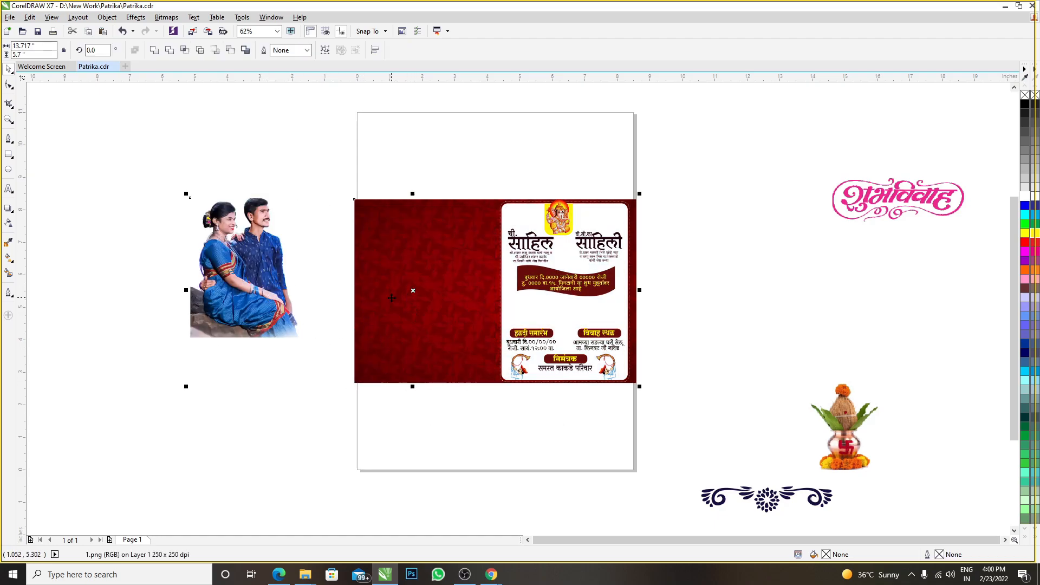
pyautogui.press('b')
pyautogui.press('l')
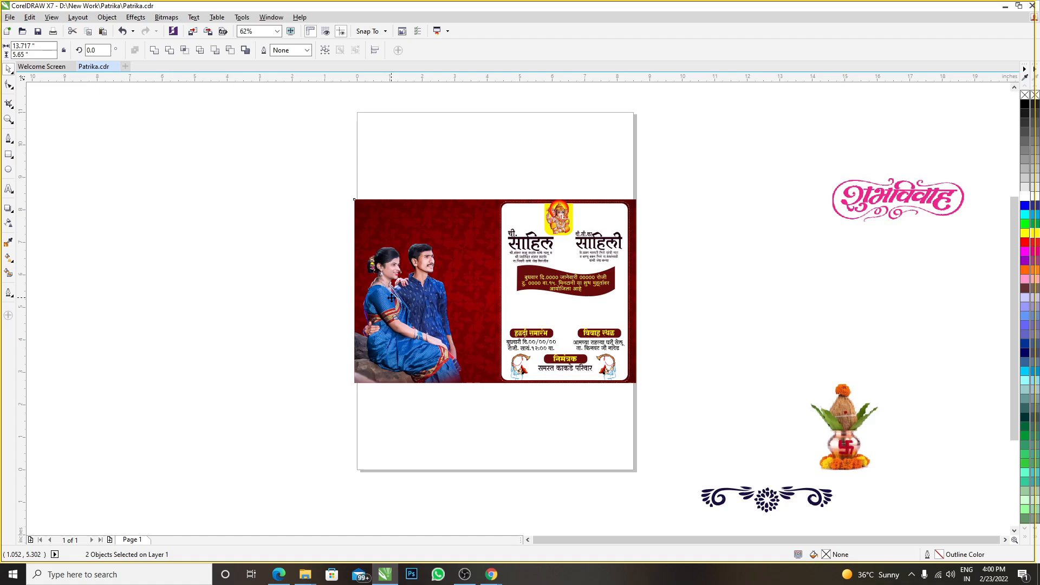
# - Enlarge the couple photo to about 3.95 by 5.08 inches, keeping its lower-left corner fixed on the card
pyautogui.click(376, 311)
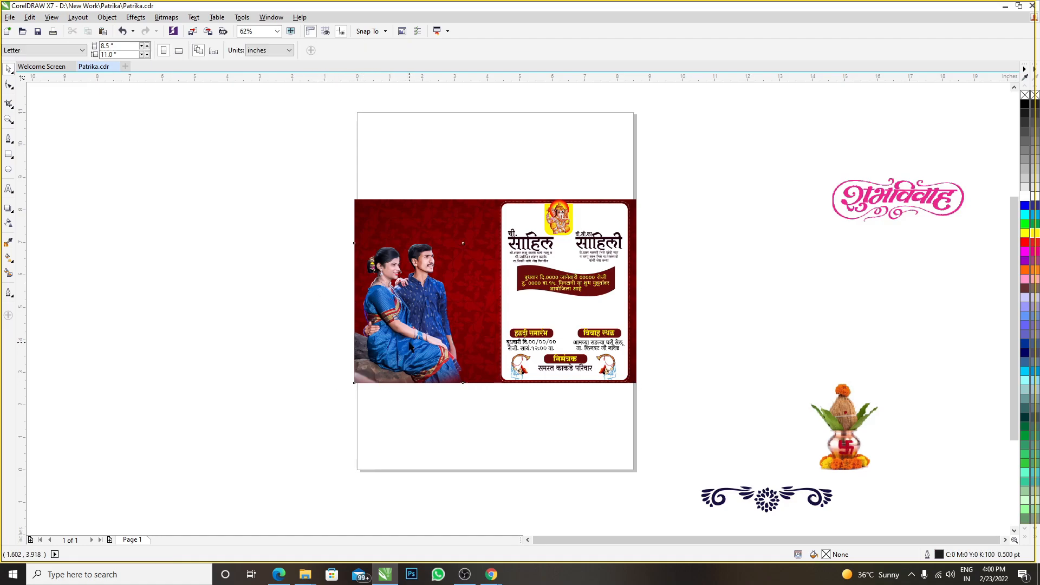
pyautogui.scroll(3, 458, 233)
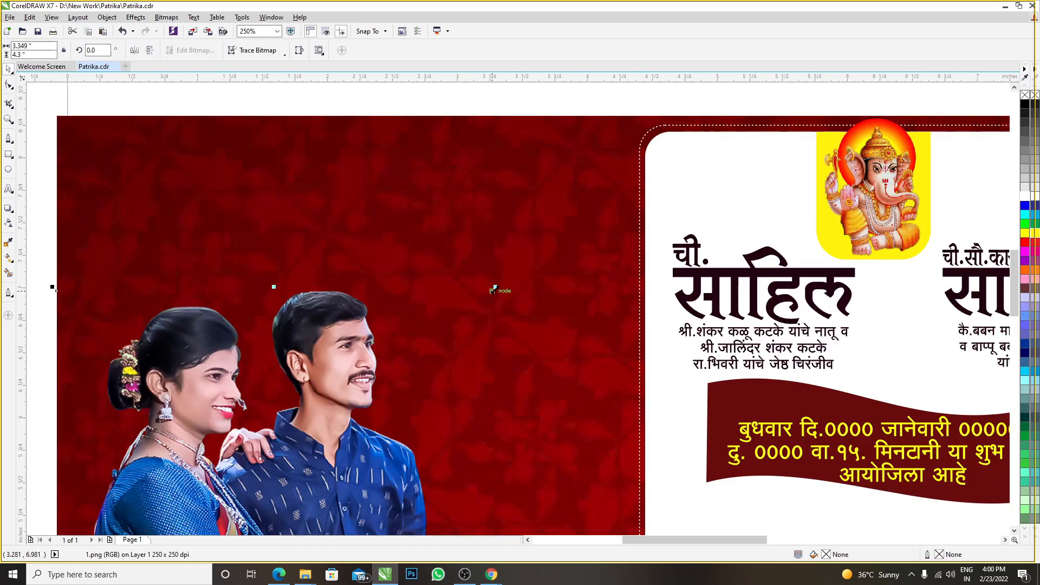
pyautogui.moveTo(494, 288); pyautogui.dragTo(574, 187)
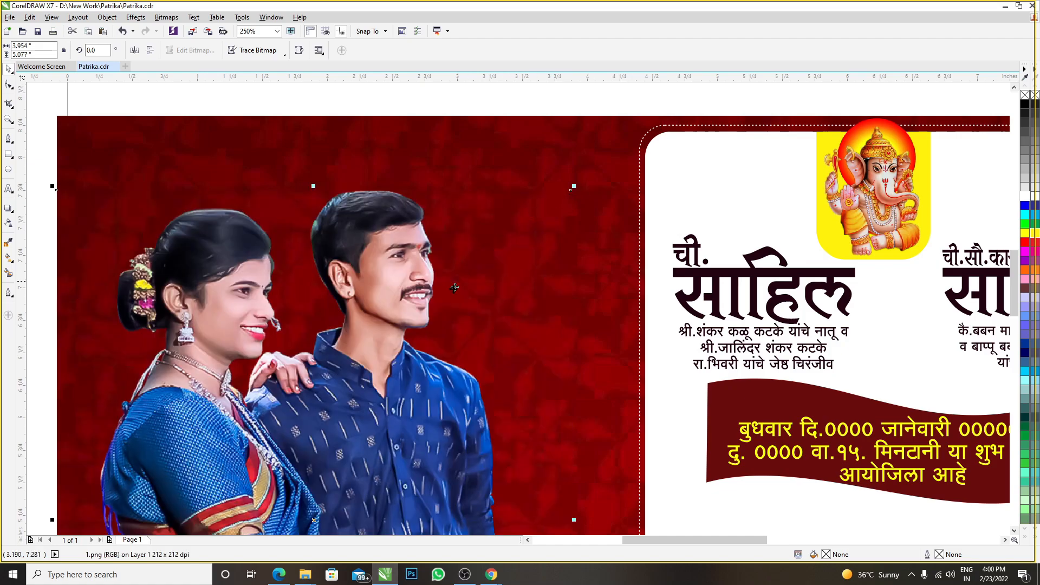
pyautogui.scroll(-3, 454, 288)
pyautogui.click(318, 333)
pyautogui.scroll(1, 494, 330)
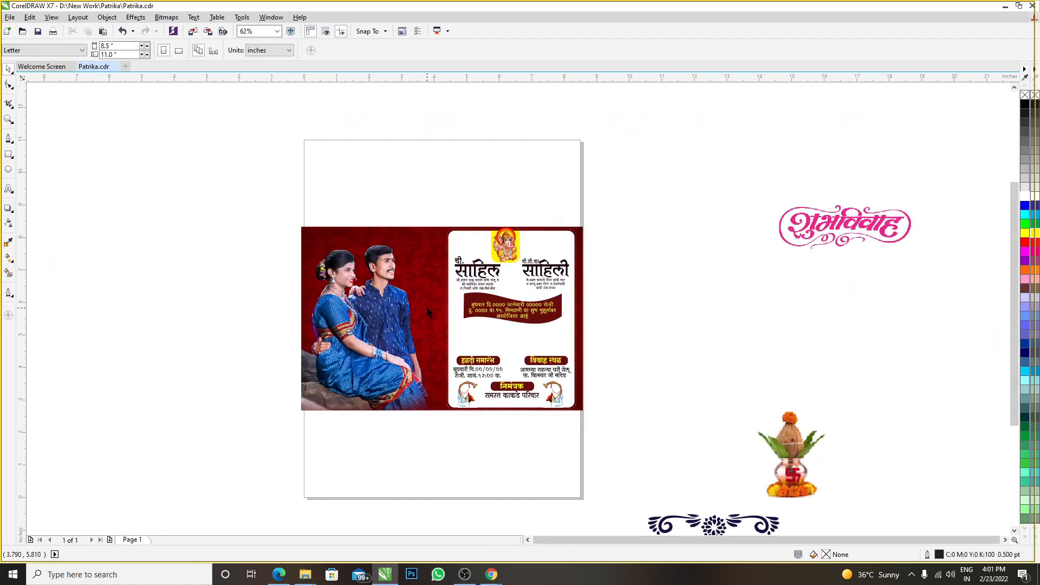
# - Shrink the kalash image to about 0.55 by 0.77 inches and center it above the निमंत्रक label in the white panel
pyautogui.moveTo(816, 450); pyautogui.dragTo(680, 339)
pyautogui.scroll(1, 678, 388)
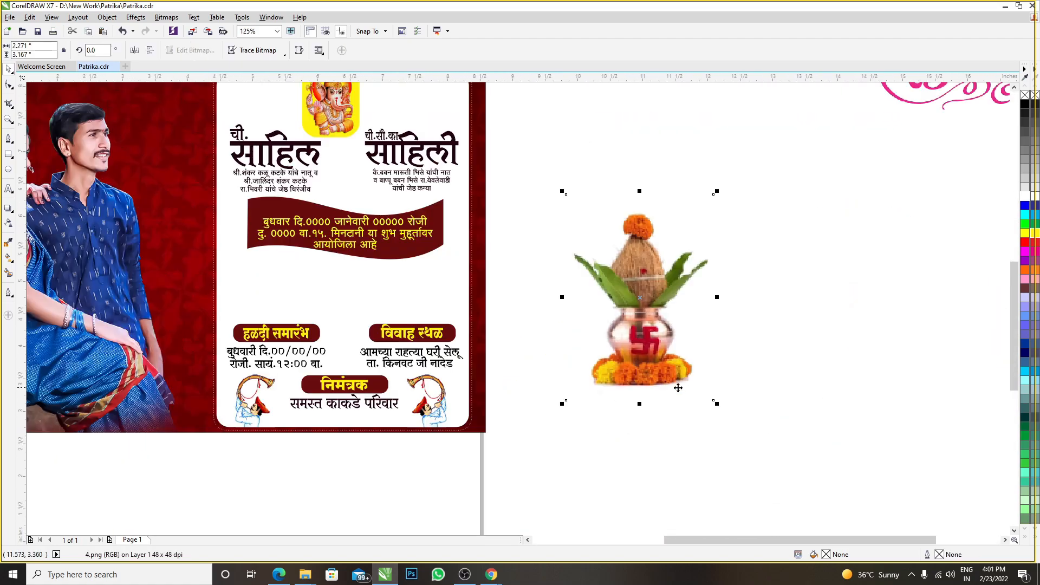
pyautogui.moveTo(718, 191); pyautogui.dragTo(605, 347)
pyautogui.moveTo(580, 388); pyautogui.dragTo(350, 345)
pyautogui.scroll(4, 345, 368)
pyautogui.scroll(-3, 430, 332)
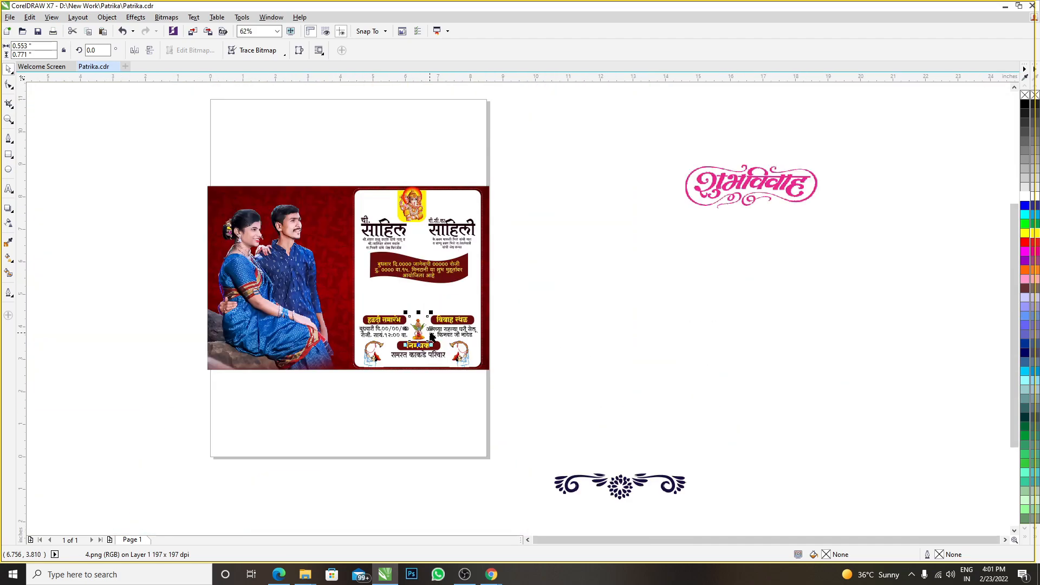
# - Bring the navy floral ornament and the pink शुभविवाह image closer to the card, with the ornament below the शुभविवाह image
pyautogui.press('Escape')
pyautogui.scroll(1, 420, 238)
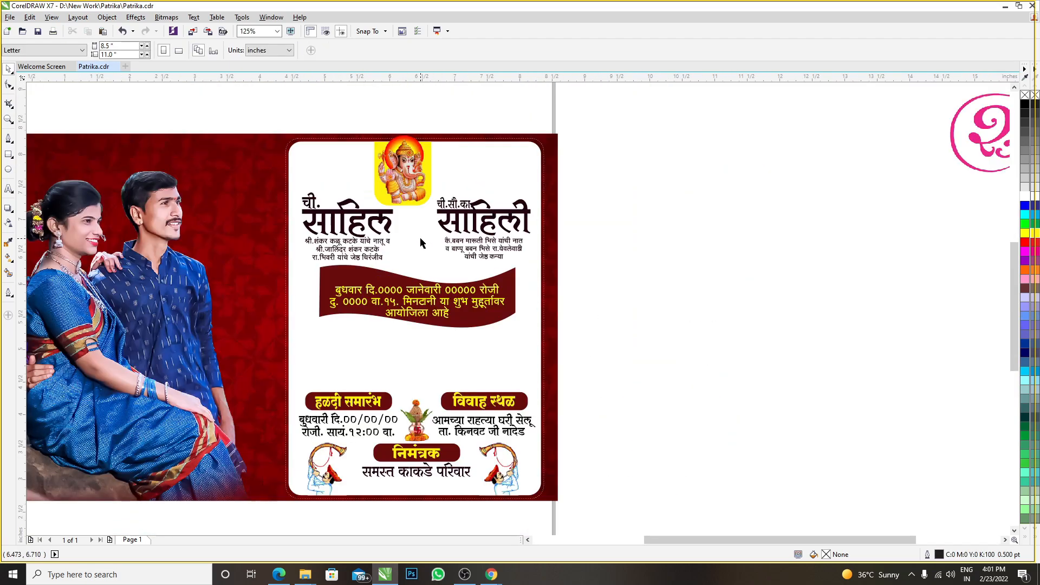
pyautogui.scroll(-1, 420, 243)
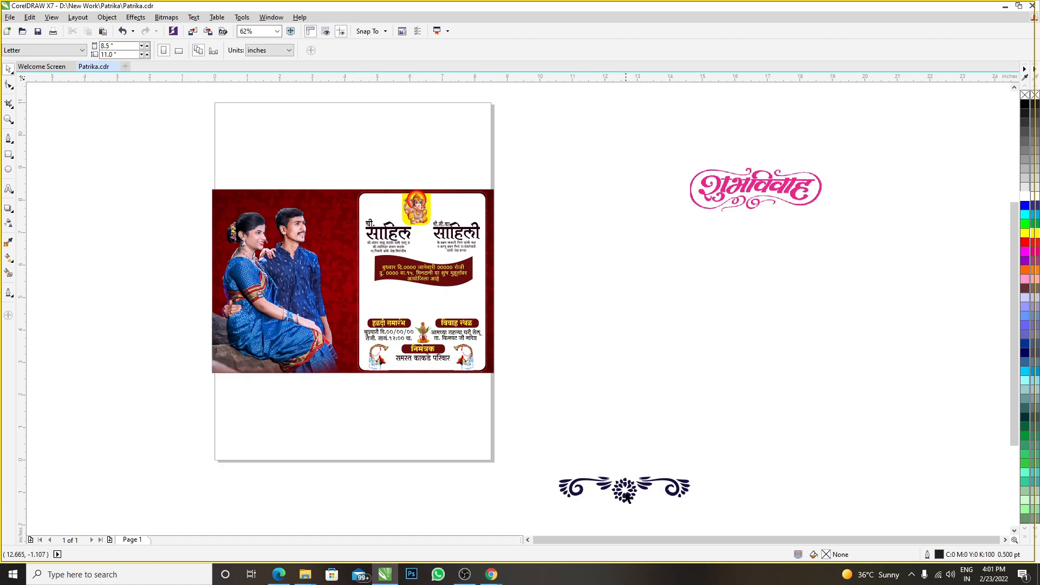
pyautogui.moveTo(627, 497); pyautogui.dragTo(608, 321)
pyautogui.moveTo(710, 194); pyautogui.dragTo(528, 269)
pyautogui.scroll(2, 569, 240)
pyautogui.scroll(-2, 552, 244)
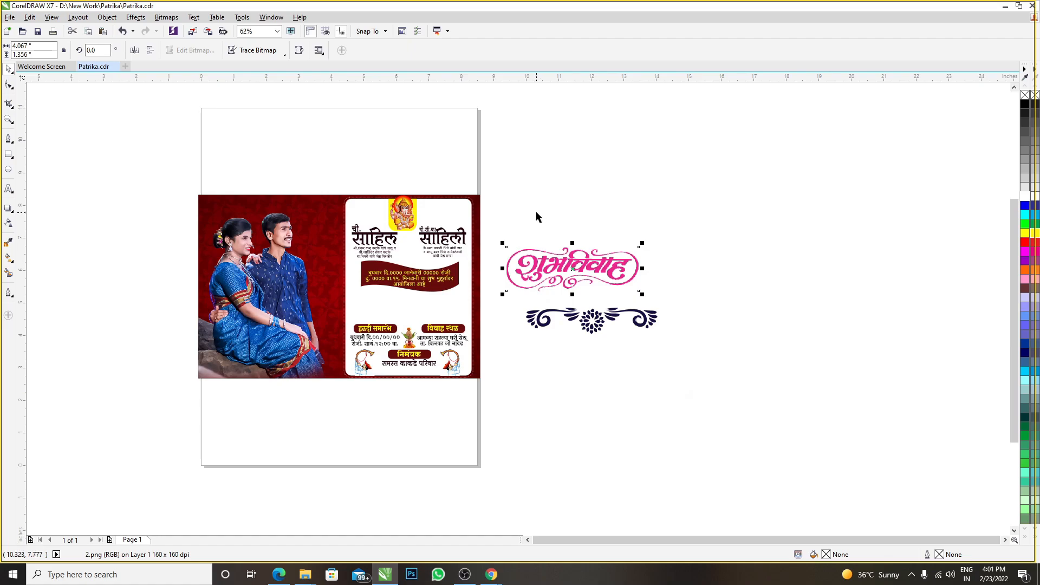
# - Shrink the शुभविवाह image to about 2.88 by 0.96 inches while fitting it on the card, and set it back beside the card
pyautogui.moveTo(642, 251); pyautogui.dragTo(617, 256)
pyautogui.moveTo(530, 275); pyautogui.dragTo(390, 315)
pyautogui.scroll(2, 391, 315)
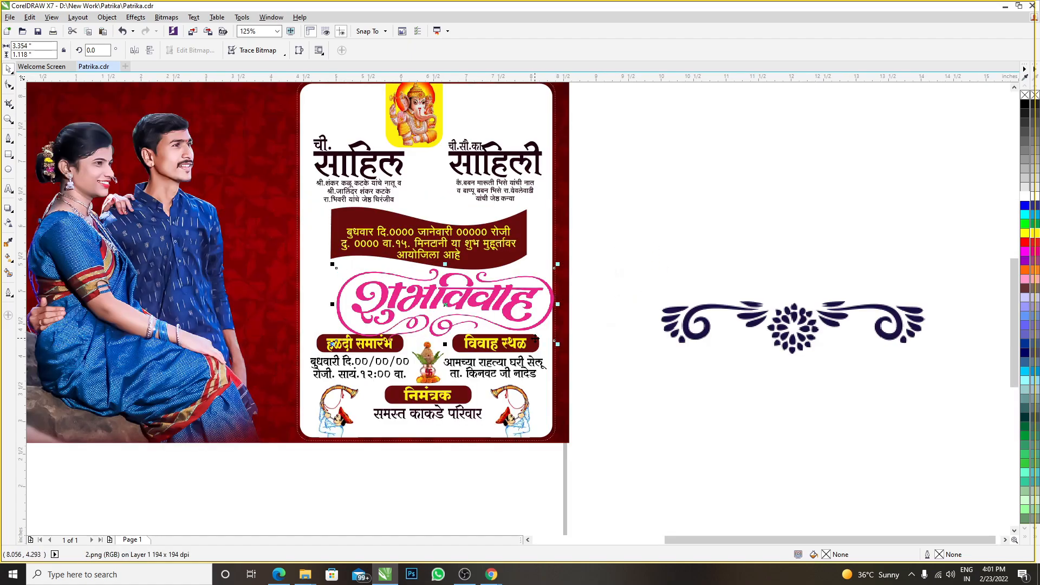
pyautogui.moveTo(557, 351); pyautogui.dragTo(536, 343)
pyautogui.scroll(-2, 454, 302)
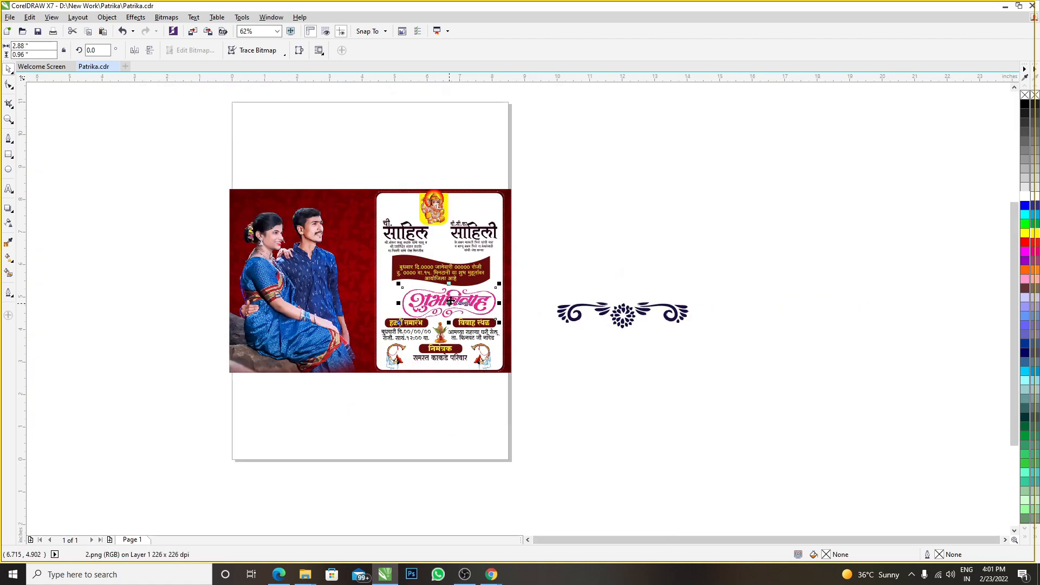
pyautogui.moveTo(450, 304); pyautogui.dragTo(570, 247)
# - Trace the शुभविवाह bitmap into vector curves using Outline Trace with the Logo image type
pyautogui.scroll(2, 547, 236)
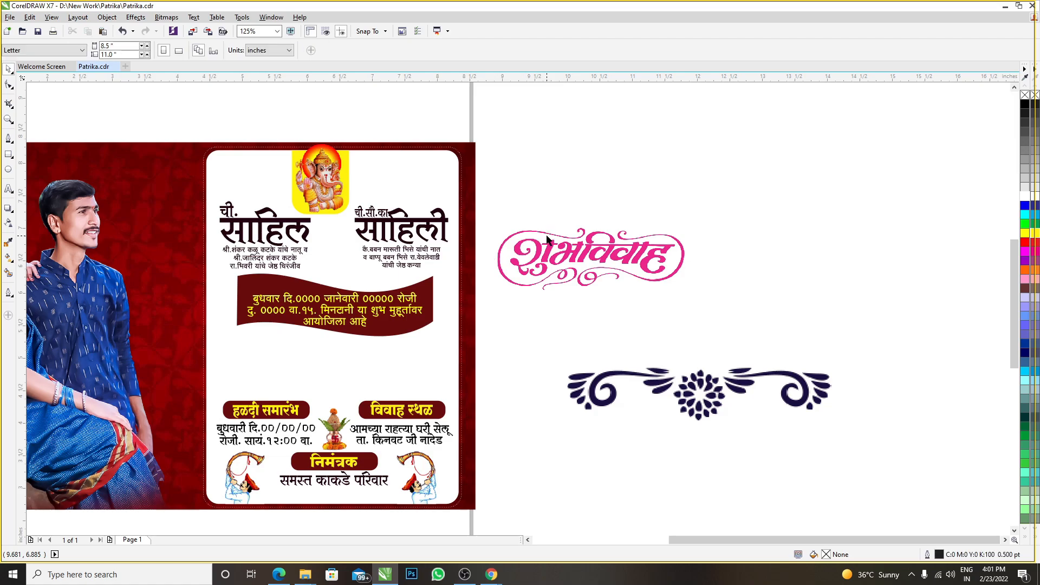
pyautogui.scroll(-1, 710, 280)
pyautogui.scroll(3, 597, 269)
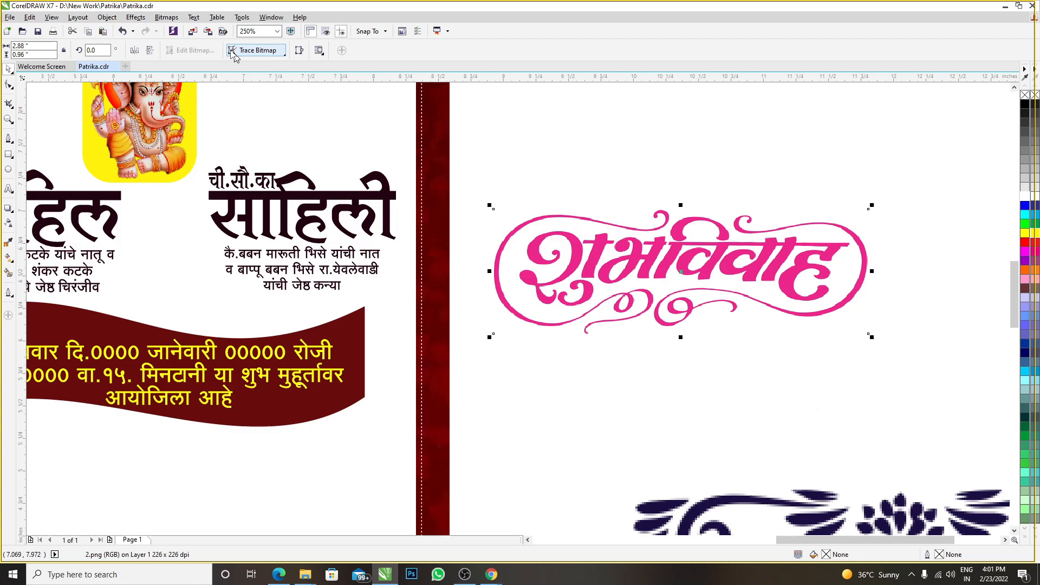
pyautogui.click(251, 52)
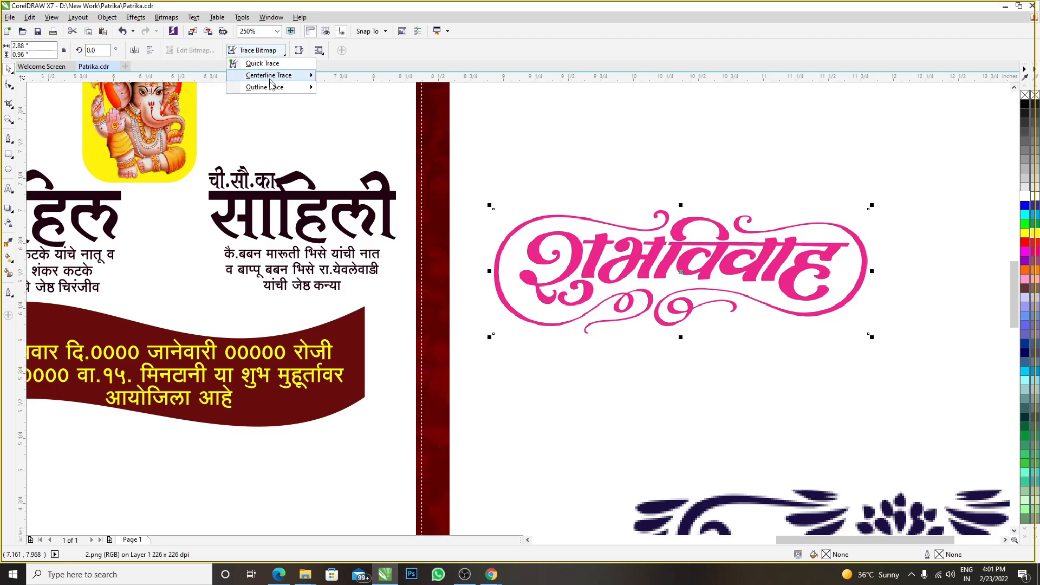
pyautogui.moveTo(268, 91)
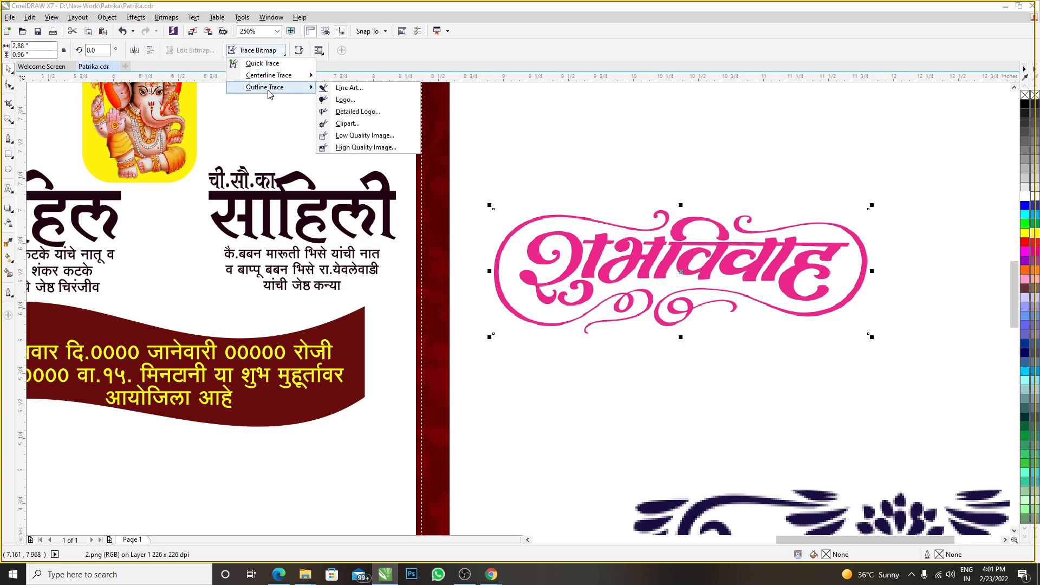
pyautogui.click(364, 101)
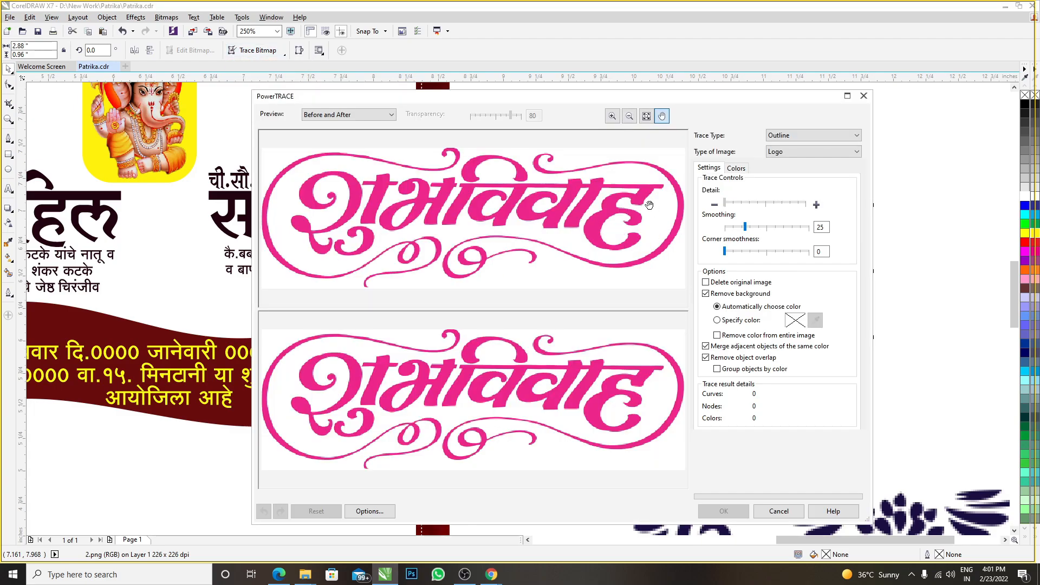
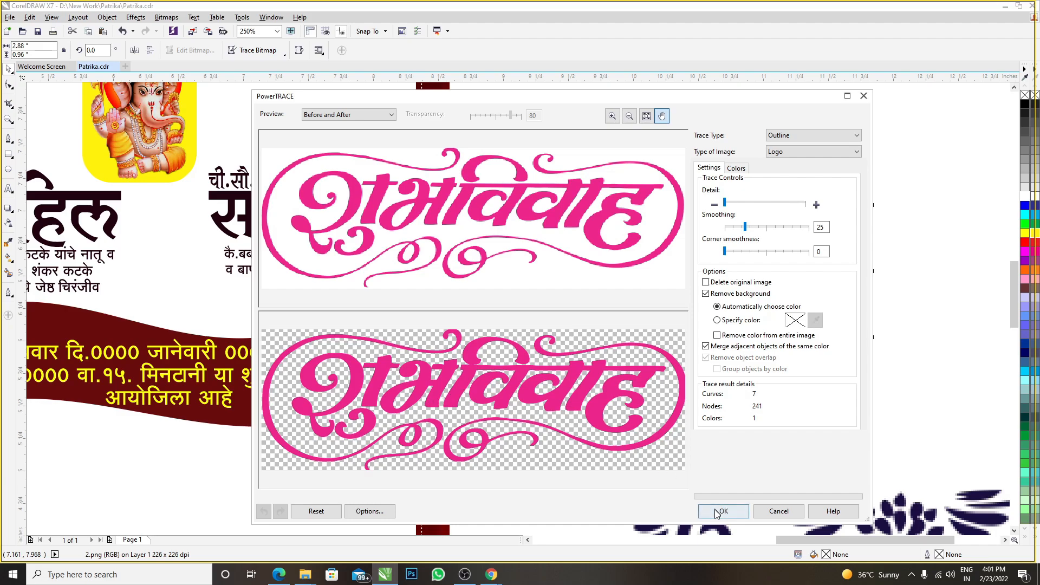
pyautogui.click(724, 511)
# - Move the traced शुभविवाह artwork off the original bitmap and delete the bitmap
pyautogui.scroll(-2, 585, 283)
pyautogui.moveTo(588, 269); pyautogui.dragTo(617, 218)
pyautogui.click(622, 268)
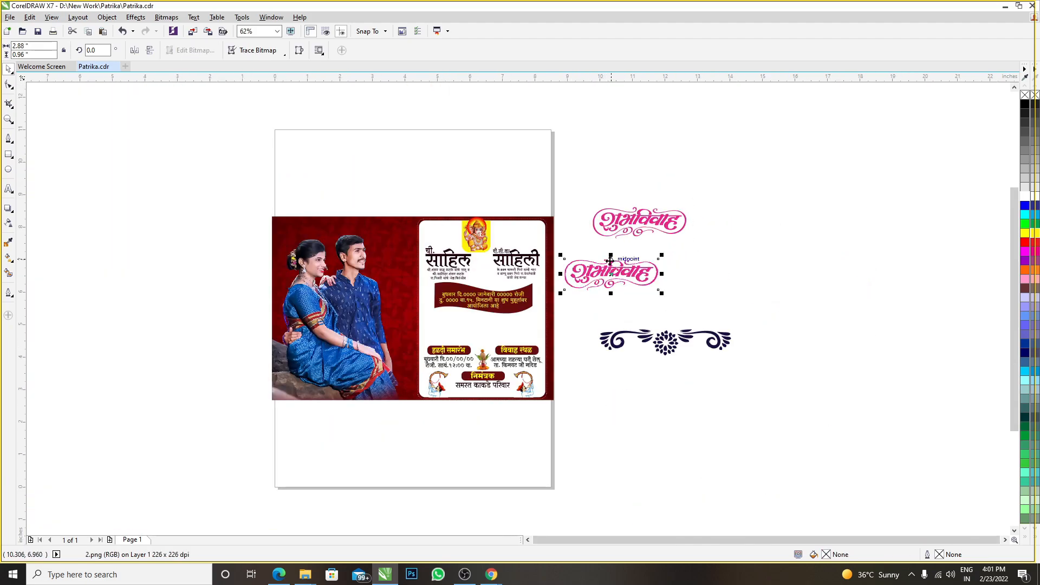
pyautogui.press('Delete')
# - Place the traced शुभविवाह artwork beside the card, fill it with red and ungroup it into separate curves
pyautogui.moveTo(613, 221)
pyautogui.mouseDown()
pyautogui.moveTo(596, 291)
pyautogui.moveTo(606, 281)
pyautogui.moveTo(528, 241)
pyautogui.mouseUp()
pyautogui.scroll(2, 606, 280)
pyautogui.click(1026, 244)
pyautogui.click(622, 253)
pyautogui.click(230, 50)
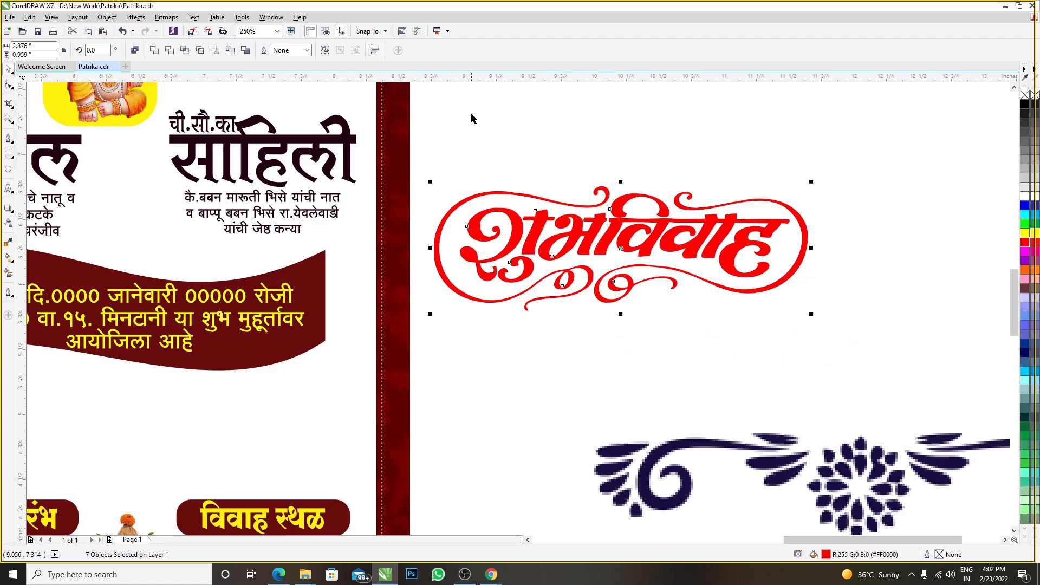
# - Pull the two decorative flourish curves away from the शुभविवाह lettering and delete them
pyautogui.click(476, 197)
pyautogui.moveTo(455, 214); pyautogui.dragTo(443, 142)
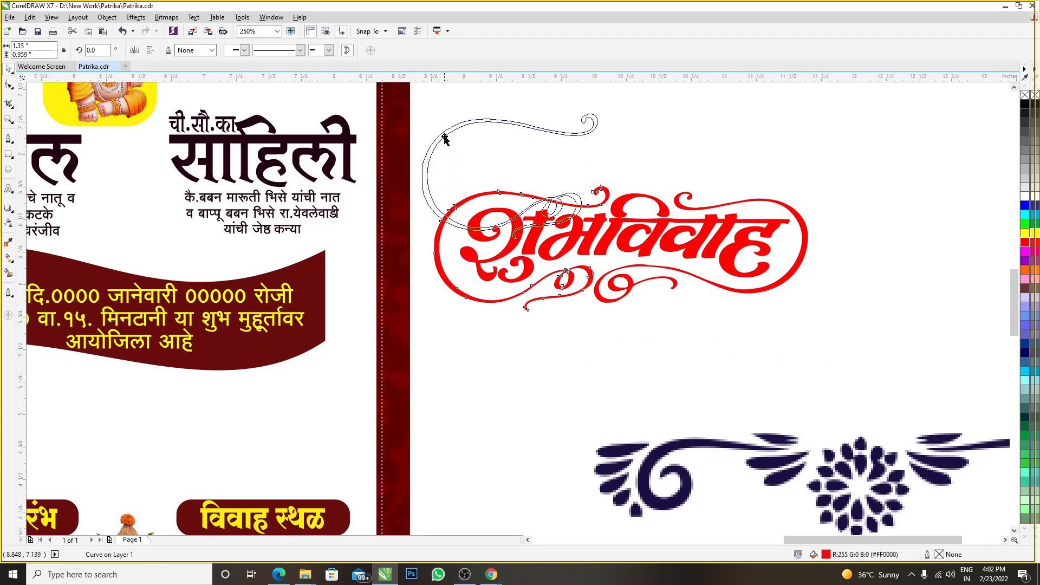
pyautogui.moveTo(648, 269); pyautogui.dragTo(848, 312)
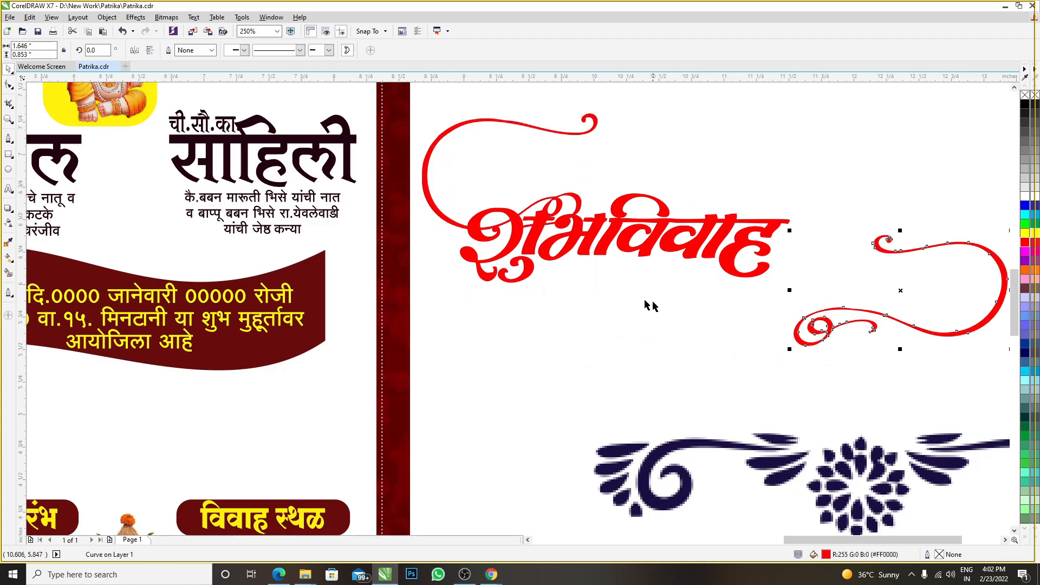
pyautogui.press('Delete')
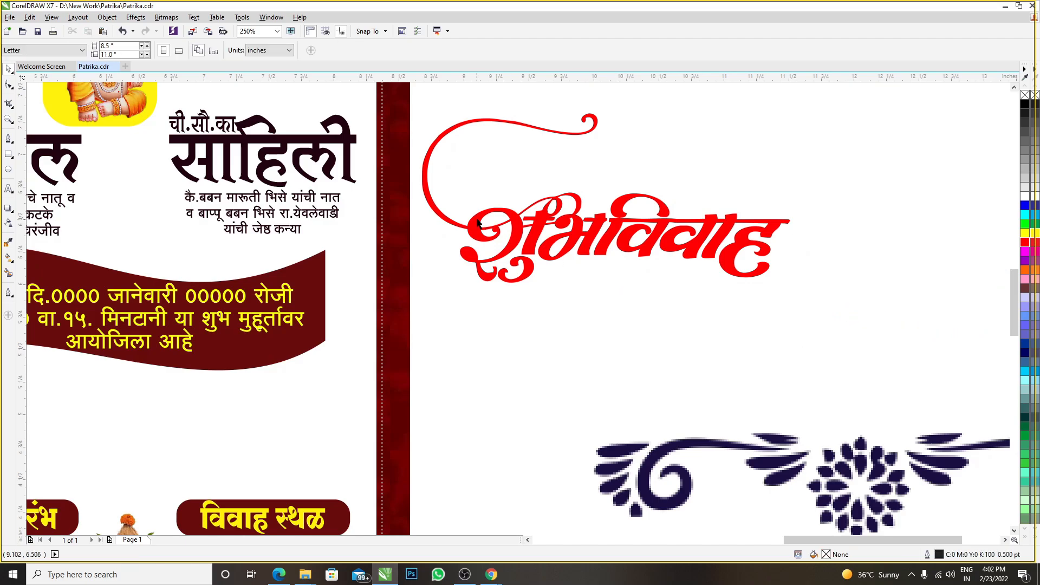
pyautogui.click(460, 223)
pyautogui.press('Delete')
pyautogui.scroll(-3, 610, 261)
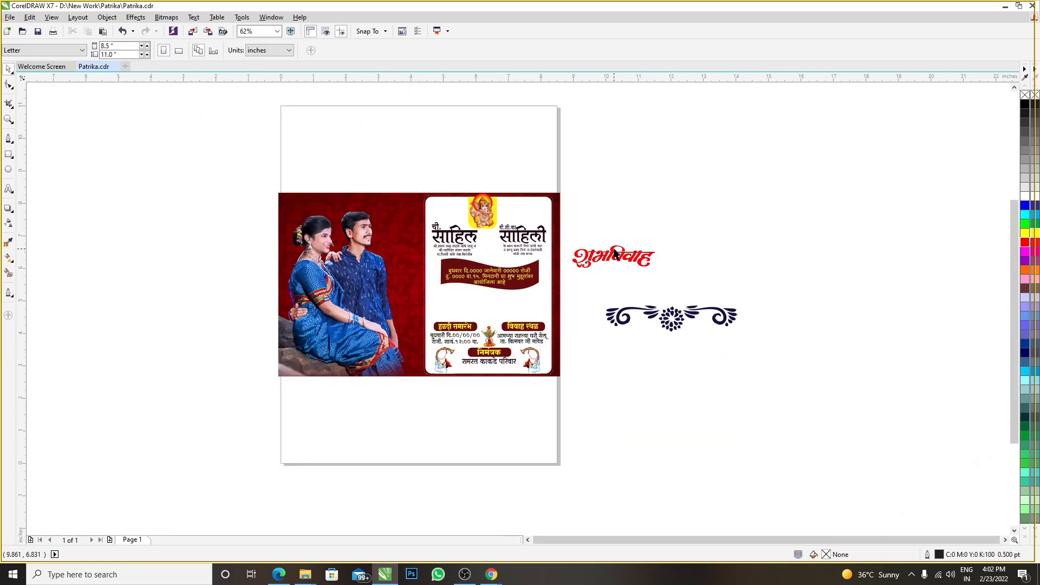
# - Select all the remaining शुभविवाह letter shapes and group them
pyautogui.scroll(3, 806, 223)
pyautogui.moveTo(866, 193); pyautogui.dragTo(405, 346)
pyautogui.scroll(-2, 577, 276)
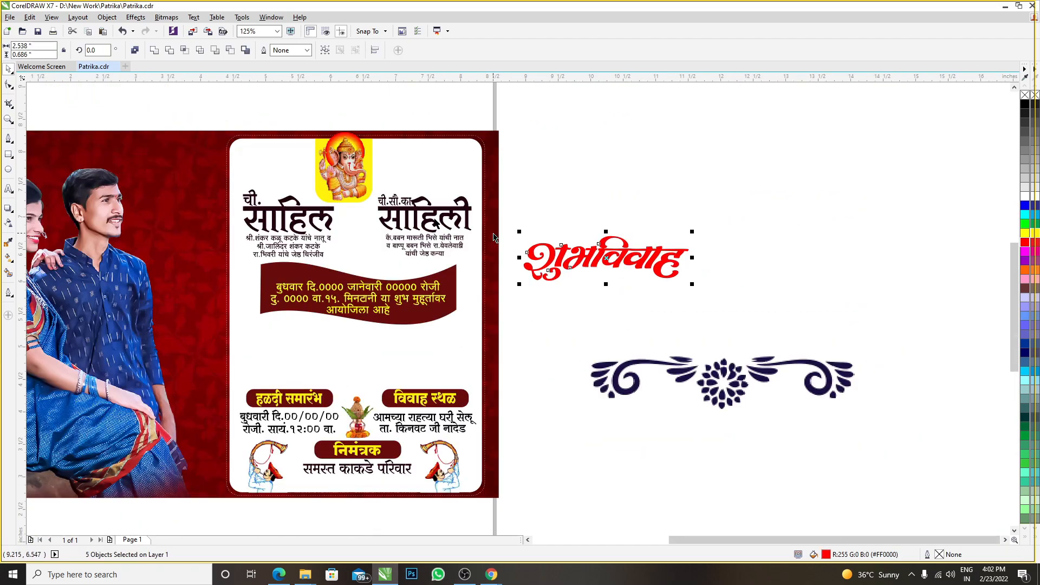
pyautogui.hotkey('ctrl', 'g')
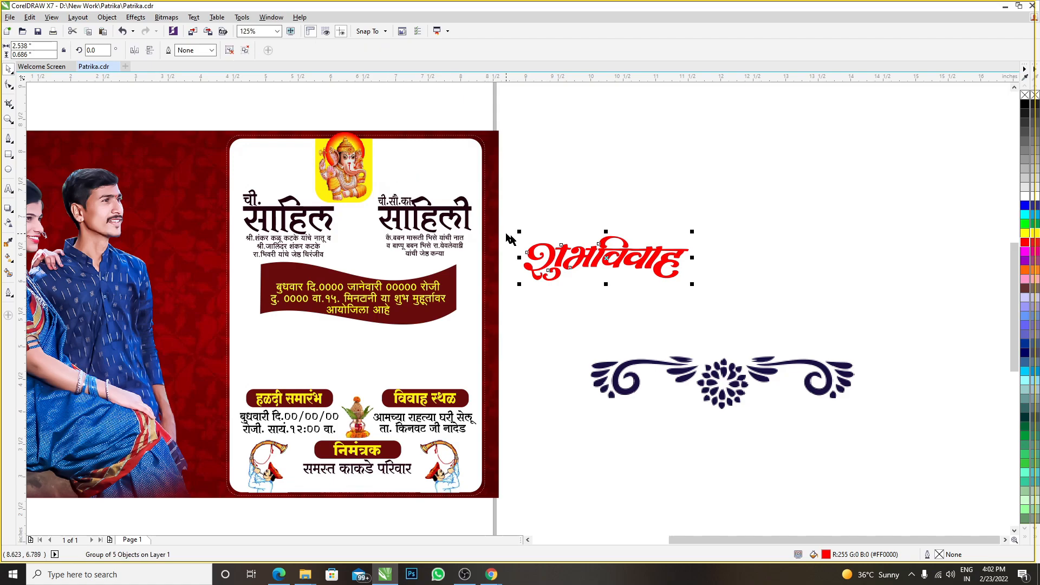
# - Place the शुभविवाह group below the date banner on the card and enlarge it to about 3.25 by 0.88 inches
pyautogui.moveTo(543, 245); pyautogui.dragTo(293, 345)
pyautogui.scroll(2, 324, 385)
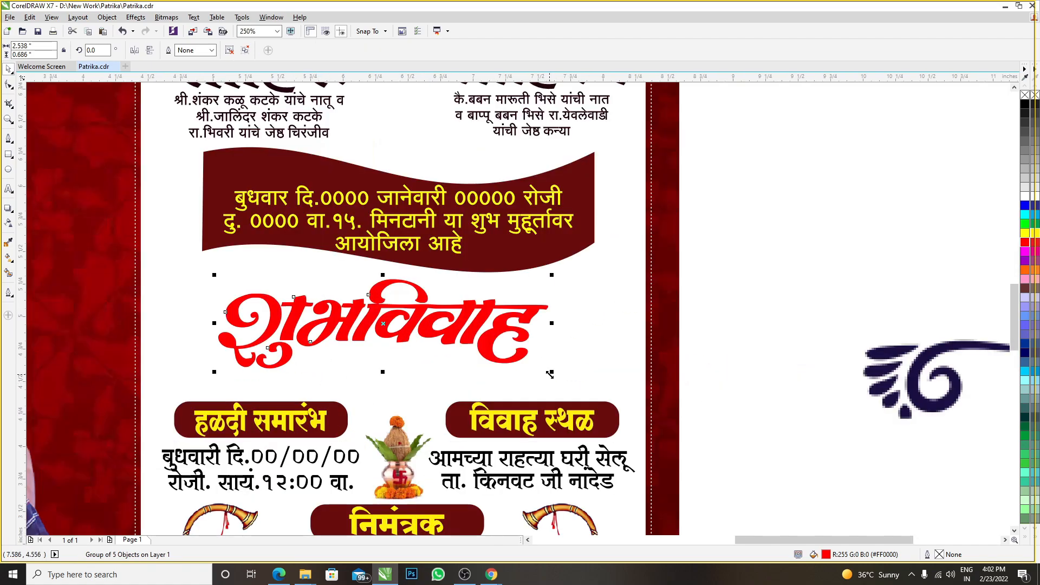
pyautogui.moveTo(550, 373); pyautogui.dragTo(596, 391)
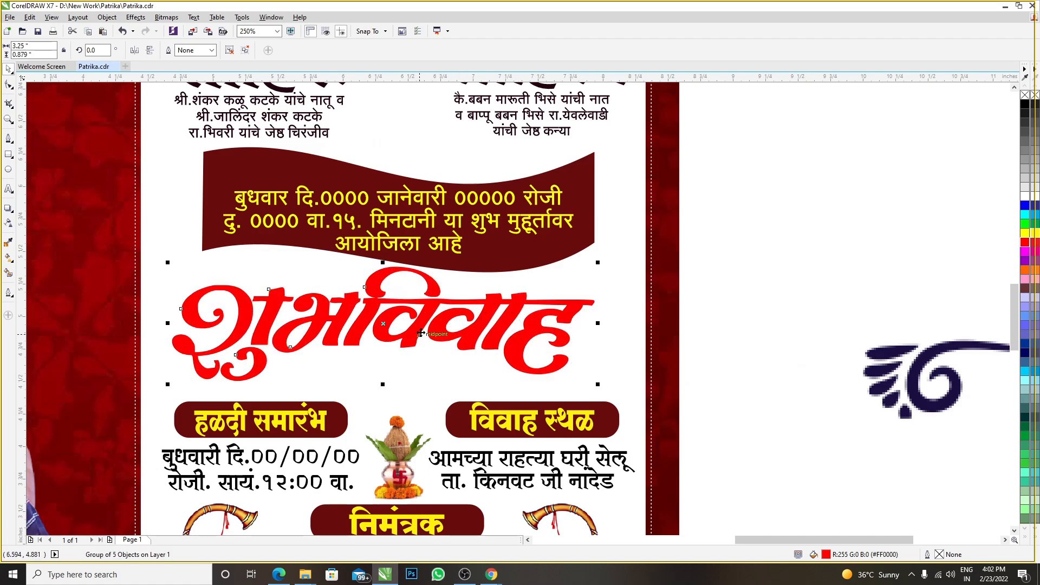
pyautogui.moveTo(422, 333); pyautogui.dragTo(476, 344)
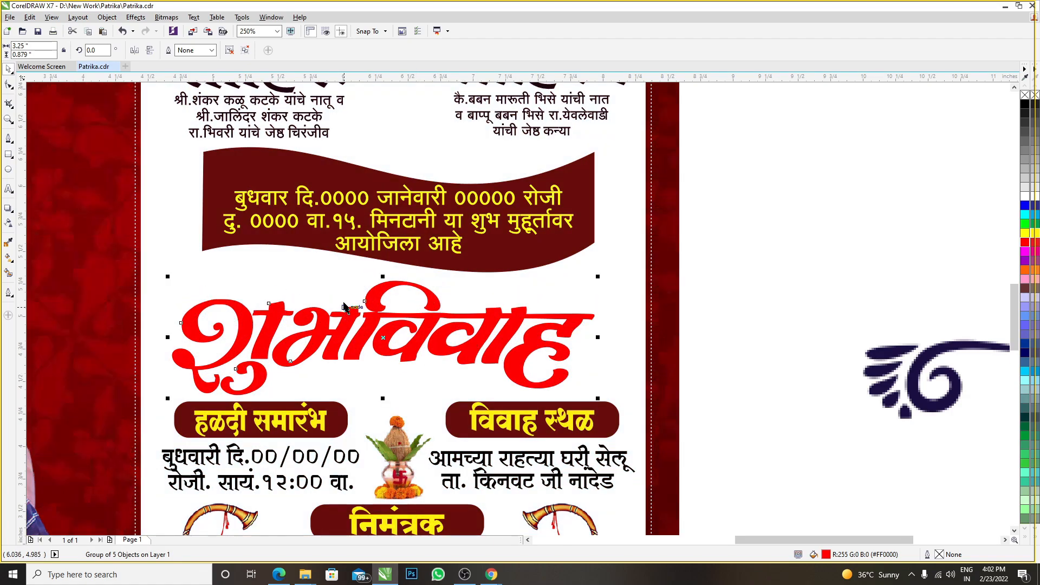
# - Center the शुभविवाह lettering horizontally on the white panel and shift it up slightly
pyautogui.keyDown('shift'); pyautogui.click(314, 268); pyautogui.keyUp('shift')
pyautogui.press('c')
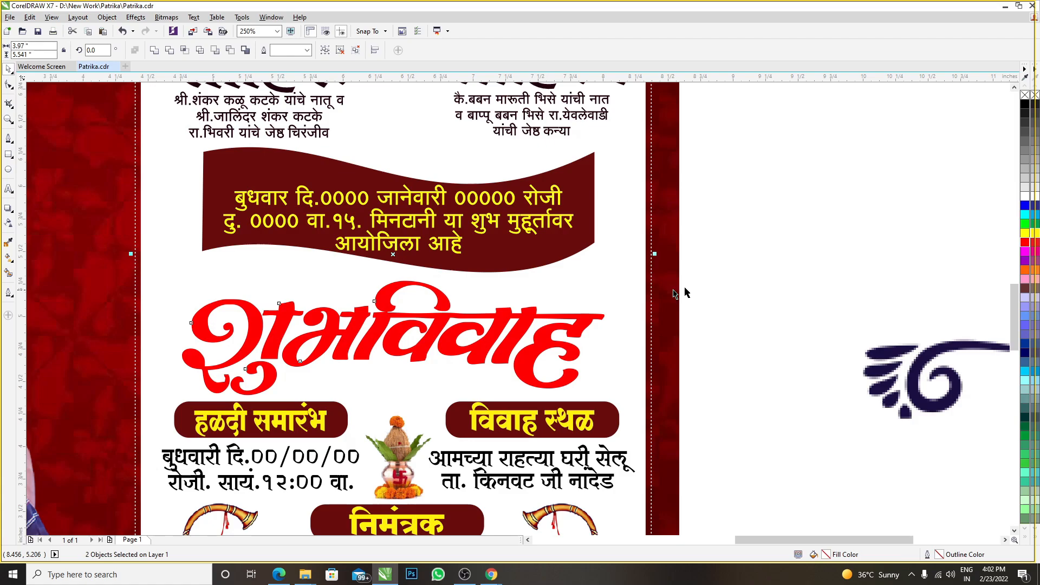
pyautogui.press('Escape')
pyautogui.click(373, 318)
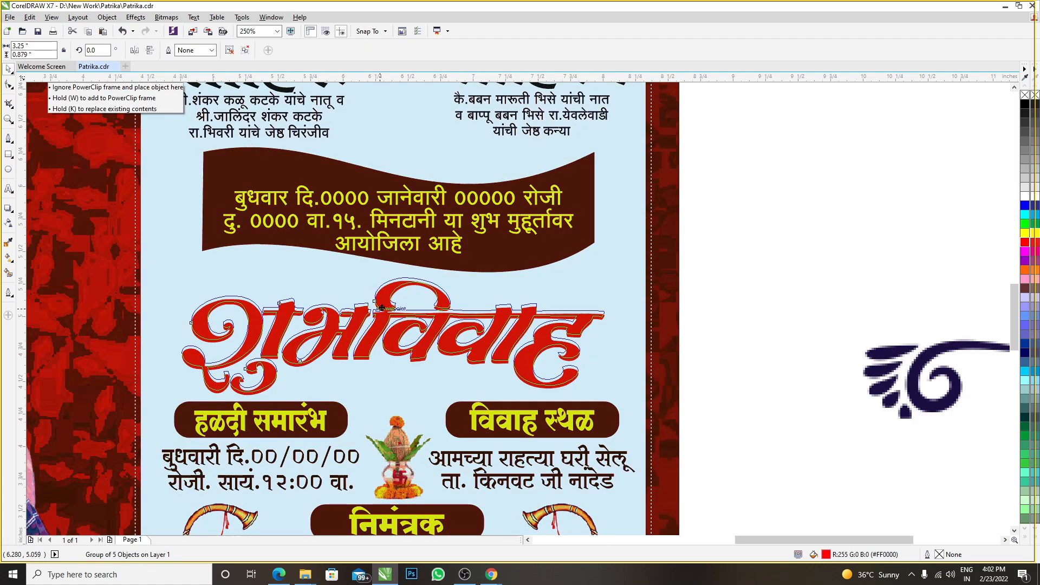
pyautogui.scroll(-2, 380, 318)
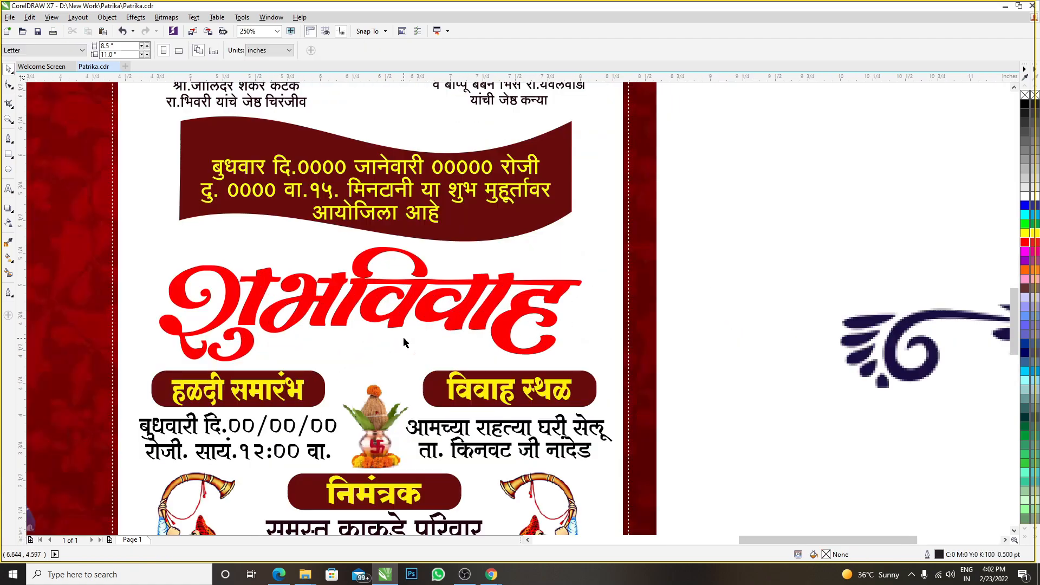
pyautogui.scroll(2, 405, 347)
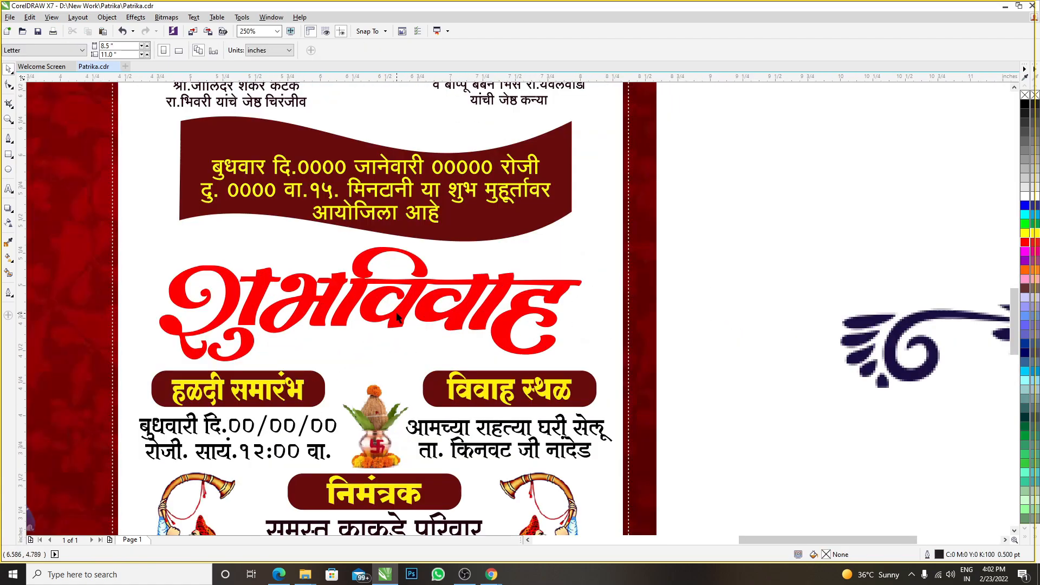
# - Apply a vertical gradient to the शुभविवाह lettering, running from red at the top to dark red at the bottom
pyautogui.click(9, 260)
pyautogui.scroll(2, 360, 310)
pyautogui.moveTo(375, 197); pyautogui.dragTo(374, 328)
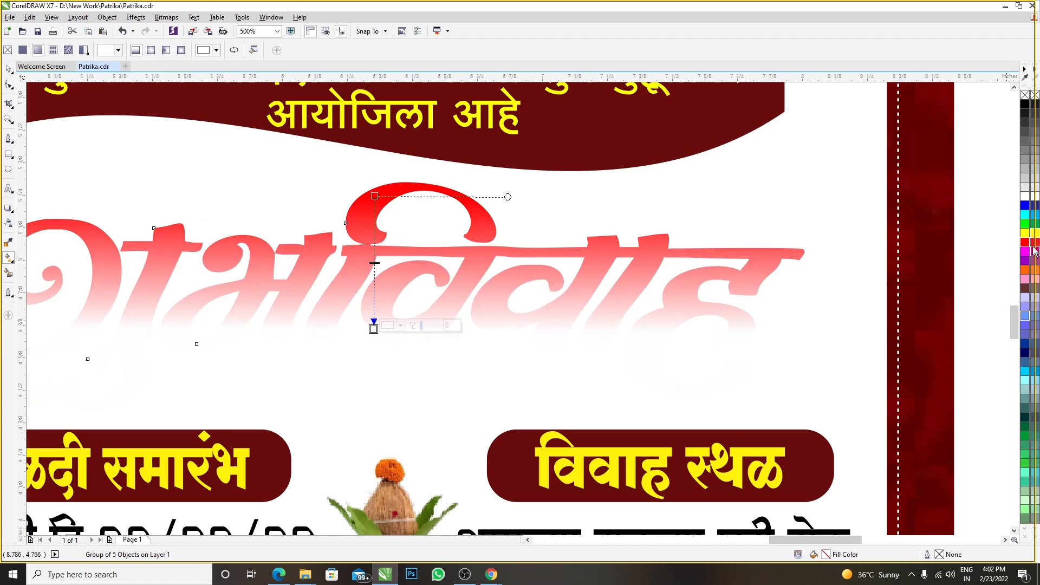
pyautogui.click(1025, 245)
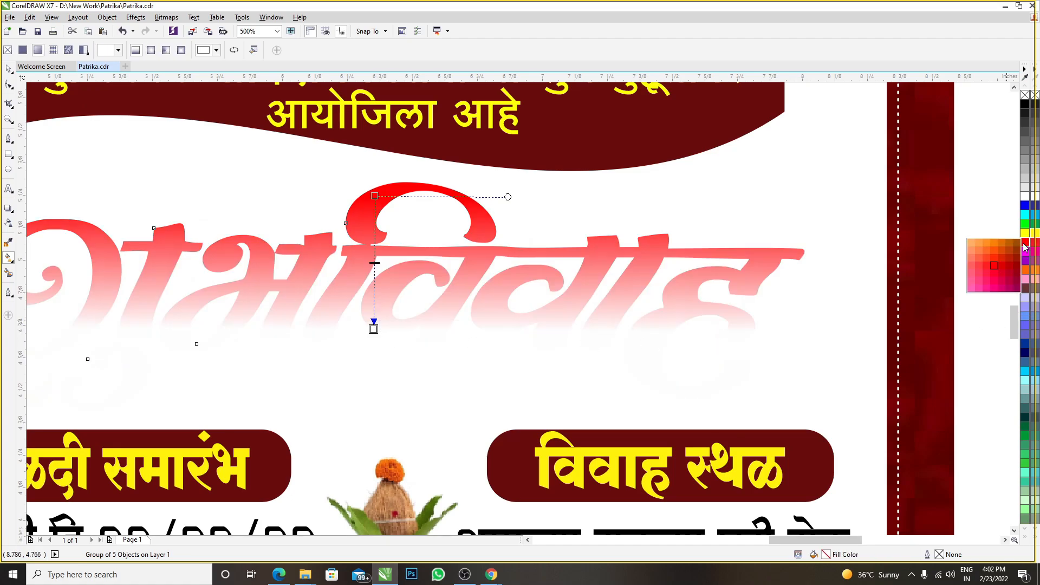
pyautogui.click(1012, 273)
pyautogui.moveTo(374, 329); pyautogui.dragTo(374, 357)
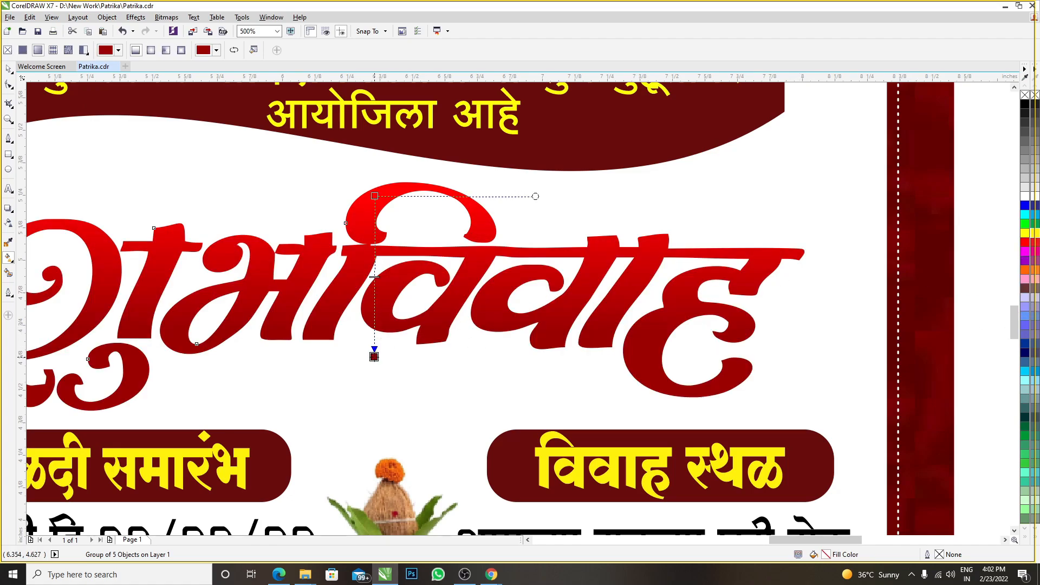
pyautogui.scroll(-2, 458, 255)
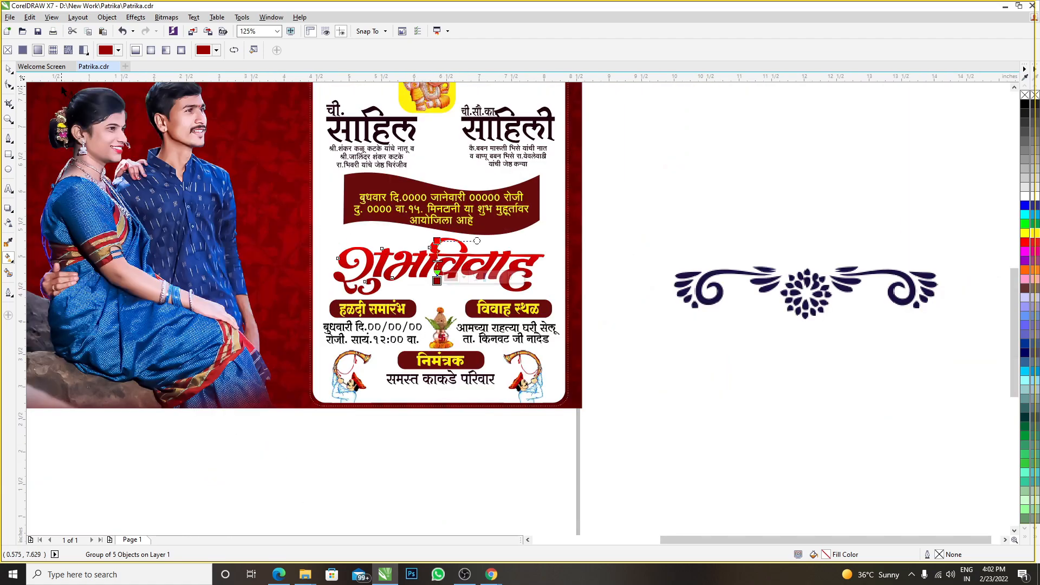
pyautogui.click(8, 69)
pyautogui.click(651, 181)
# - Delete the navy floral ornament beside the card
pyautogui.scroll(2, 436, 251)
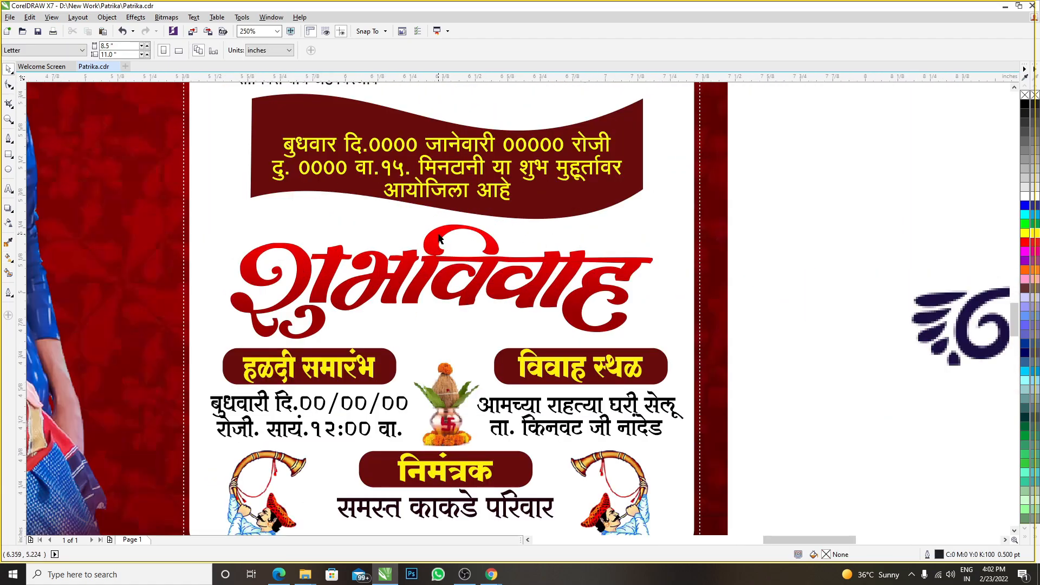
pyautogui.scroll(1, 439, 239)
pyautogui.scroll(-3, 480, 177)
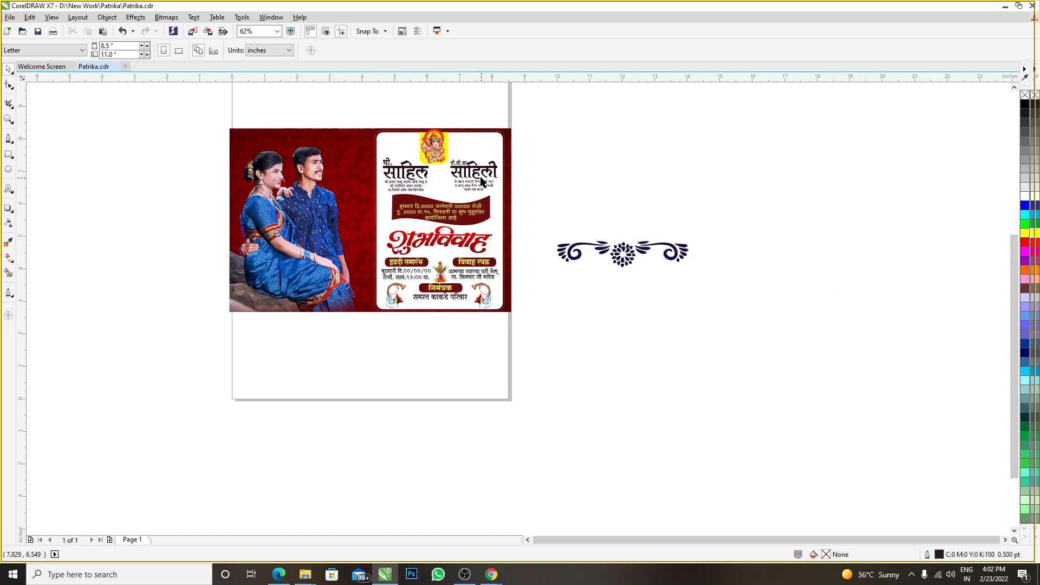
pyautogui.scroll(1, 480, 177)
pyautogui.click(694, 312)
pyautogui.moveTo(901, 300); pyautogui.dragTo(873, 307)
pyautogui.press('Delete')
pyautogui.scroll(-1, 682, 287)
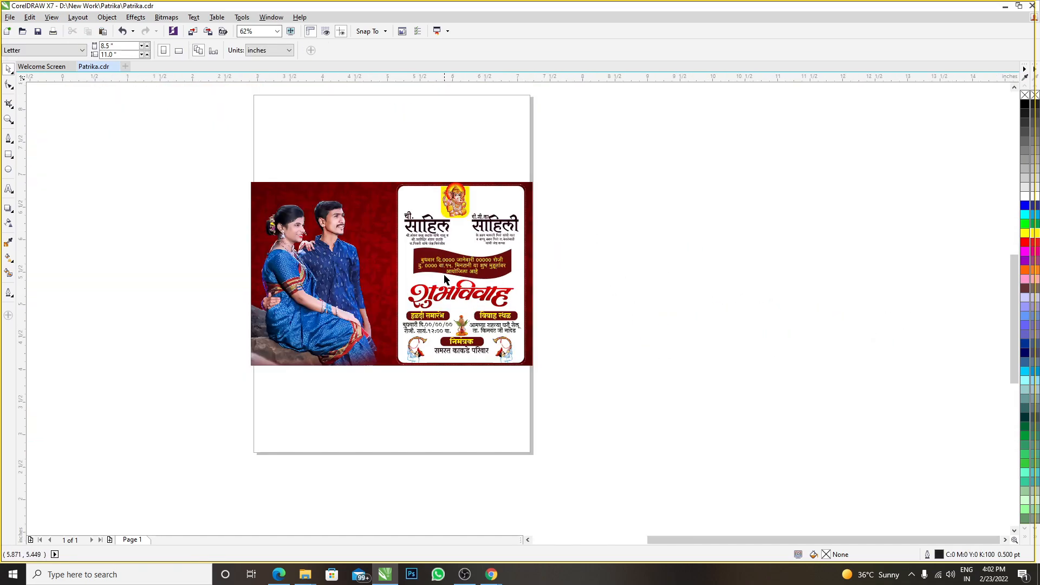
pyautogui.scroll(1, 444, 276)
pyautogui.scroll(-1, 461, 289)
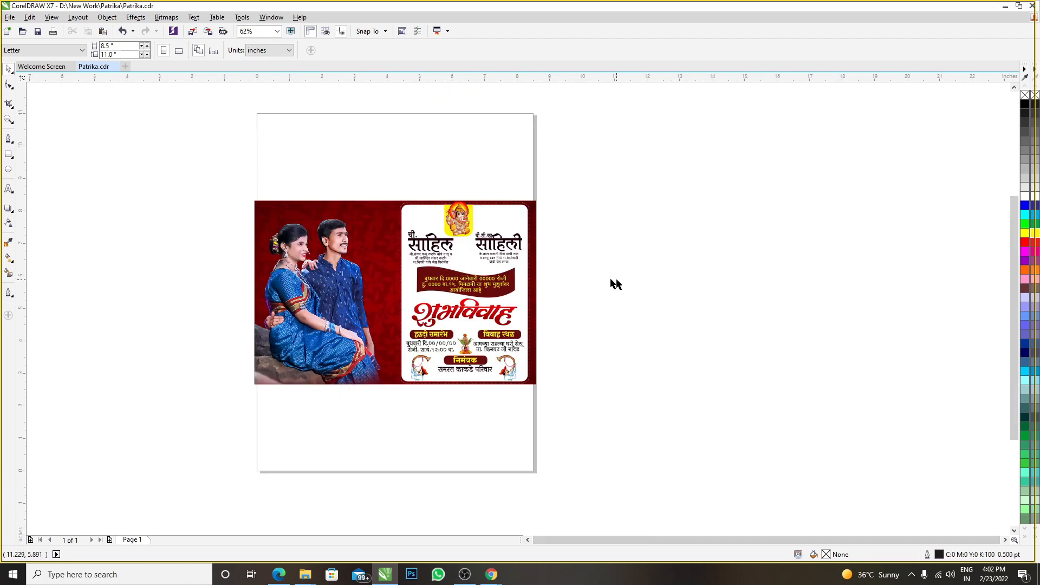
pyautogui.hotkey('ctrl', 'o')
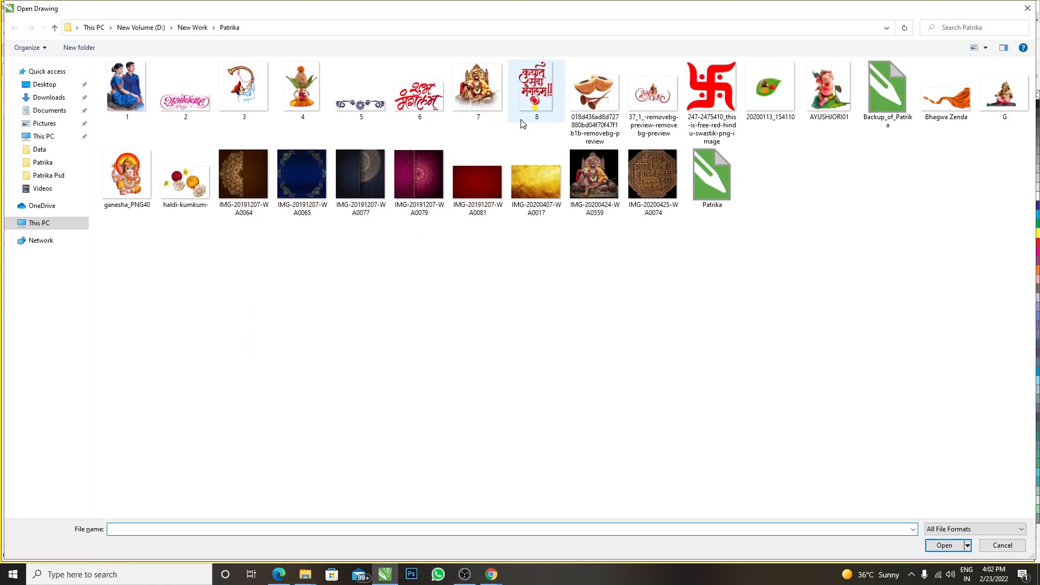
pyautogui.click(595, 92)
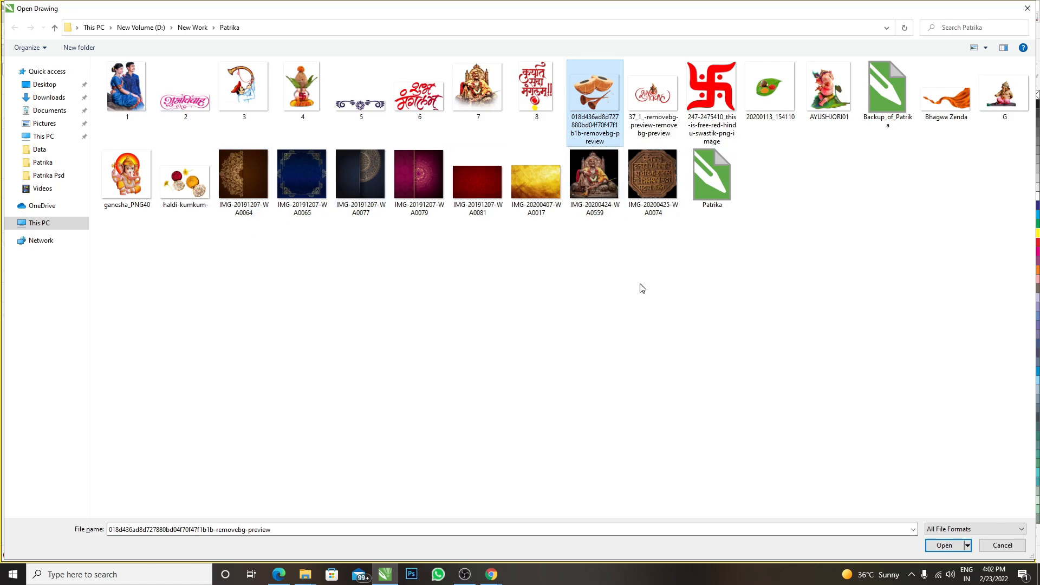
pyautogui.click(929, 543)
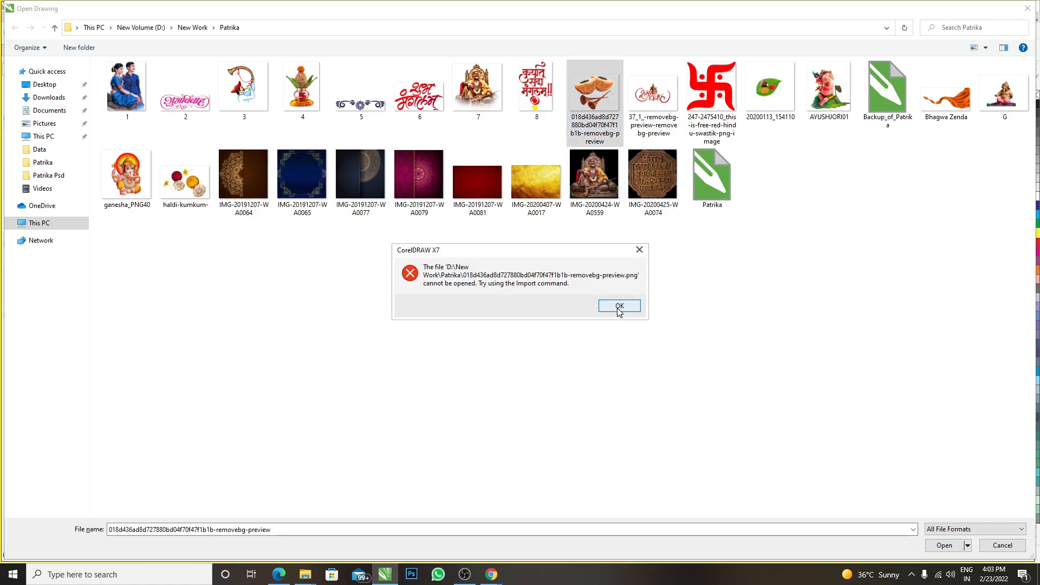
pyautogui.click(632, 306)
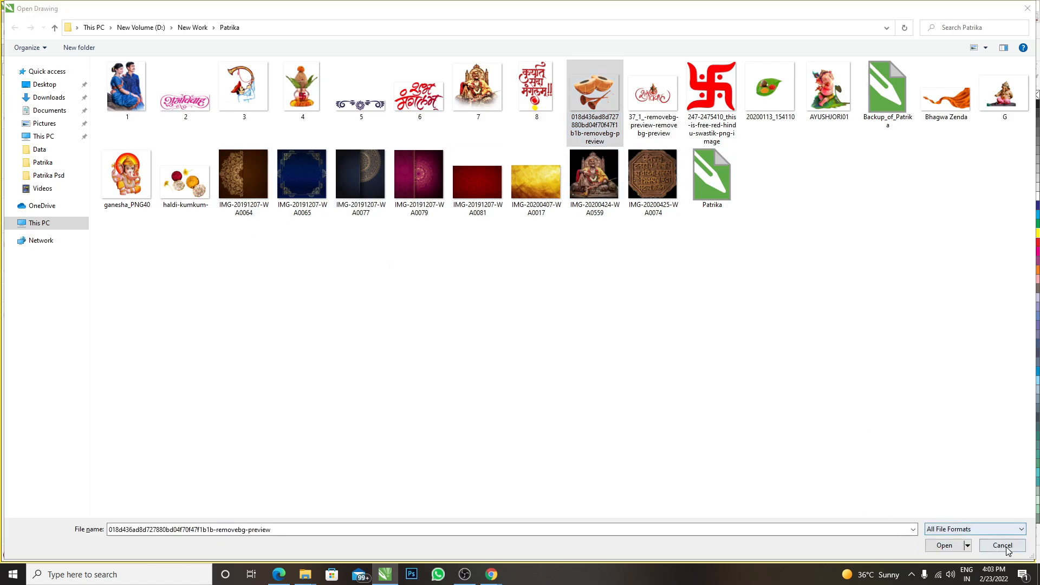
pyautogui.click(1003, 547)
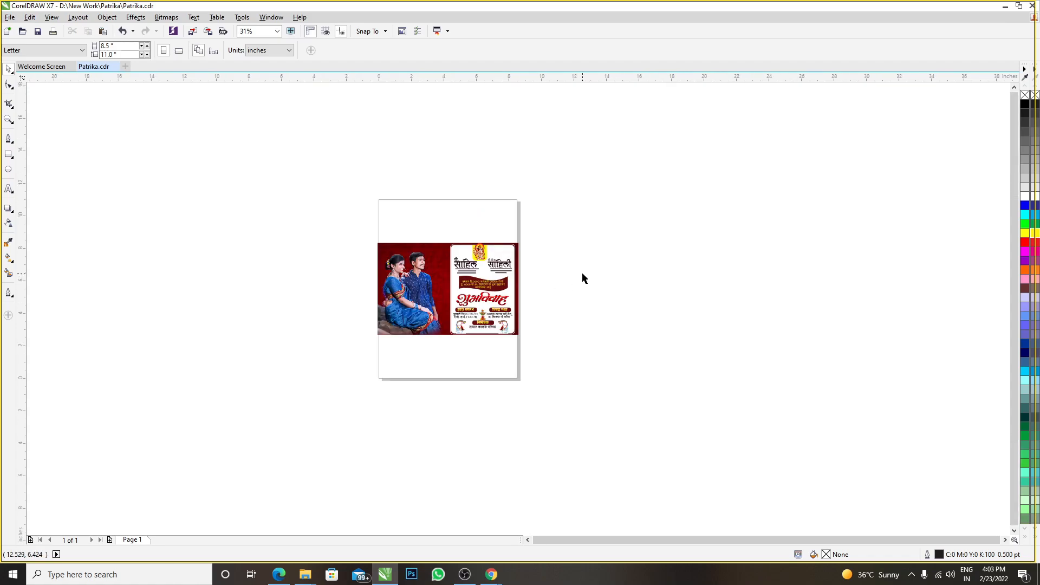
# - Import the drums-and-horns PNG from the Patrika folder and place it beside the card at about 5.1 by 3.83 inches
pyautogui.hotkey('ctrl', 'i')
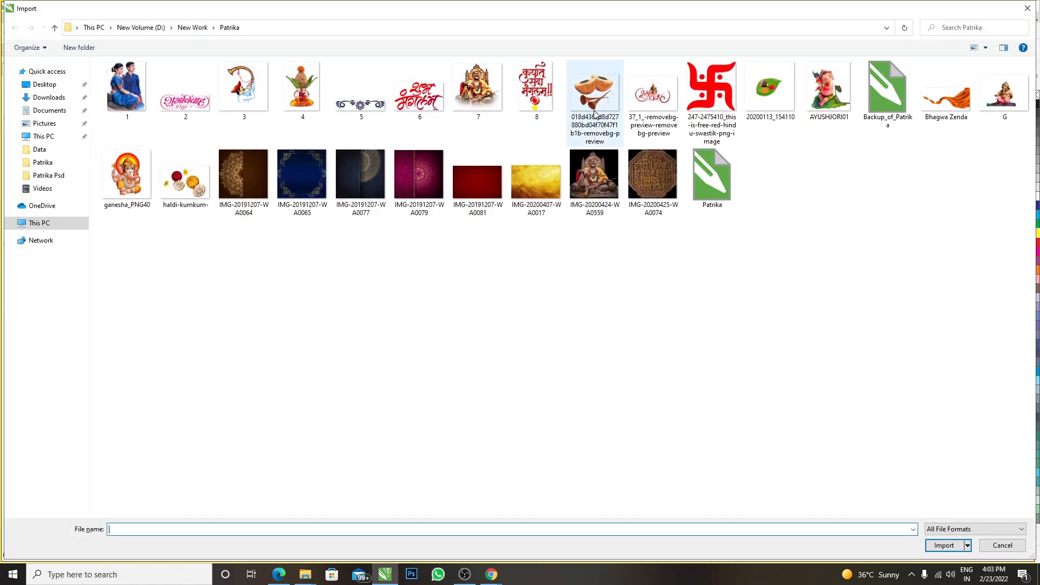
pyautogui.click(596, 106)
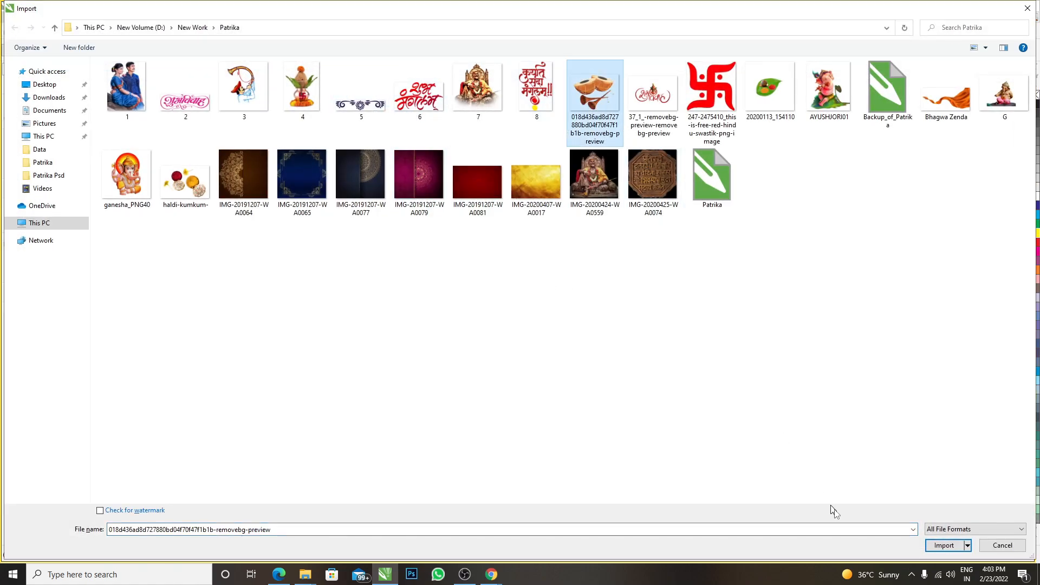
pyautogui.click(933, 546)
pyautogui.moveTo(564, 255); pyautogui.dragTo(654, 324)
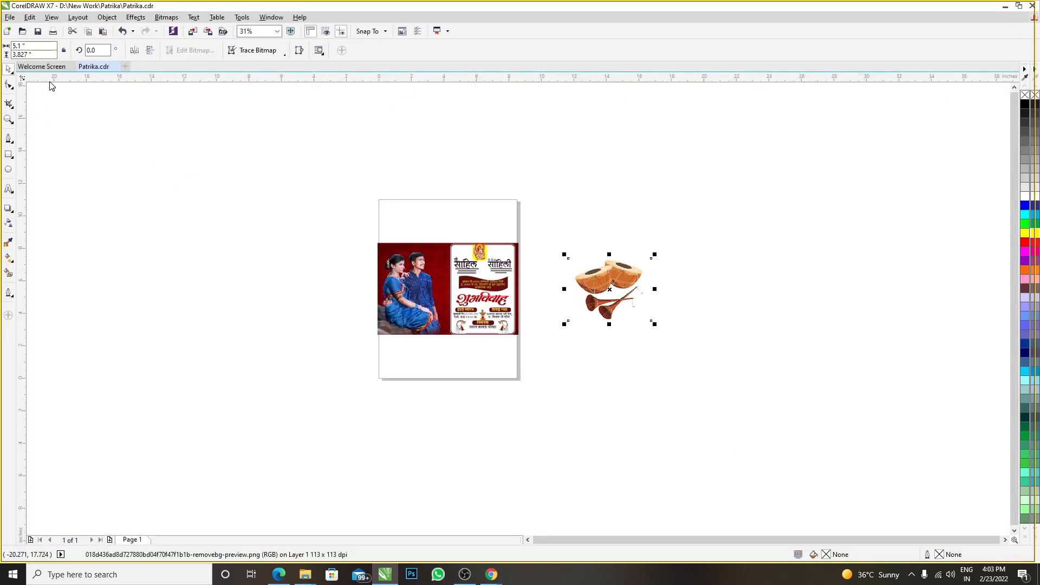
# - Shrink the drums-and-horns image to about 0.91 by 0.68 inches and place it between the two family text blocks, above the date banner
pyautogui.scroll(2, 577, 302)
pyautogui.moveTo(688, 233); pyautogui.dragTo(599, 230)
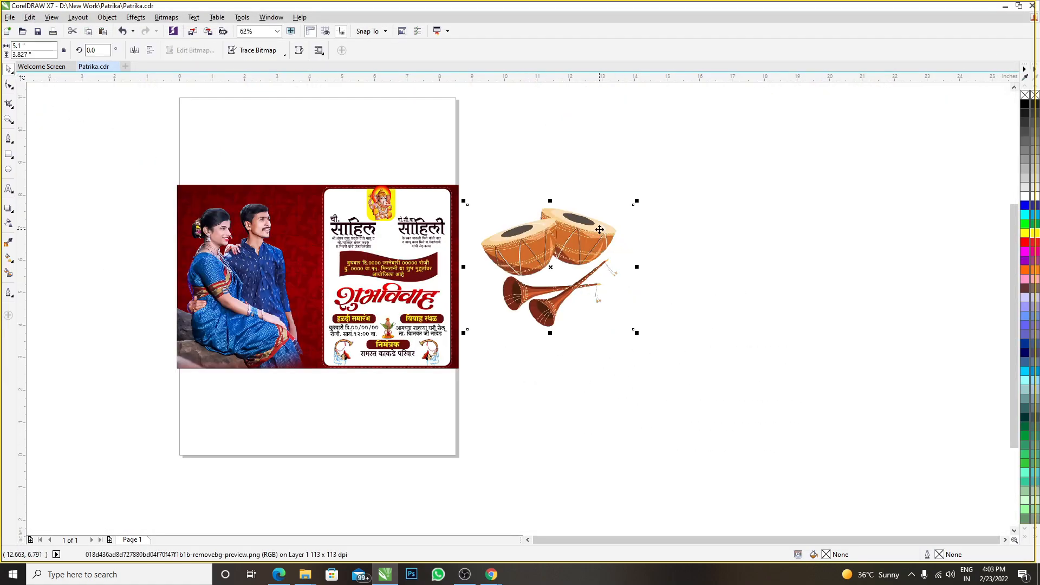
pyautogui.moveTo(637, 201); pyautogui.dragTo(364, 237)
pyautogui.scroll(4, 377, 246)
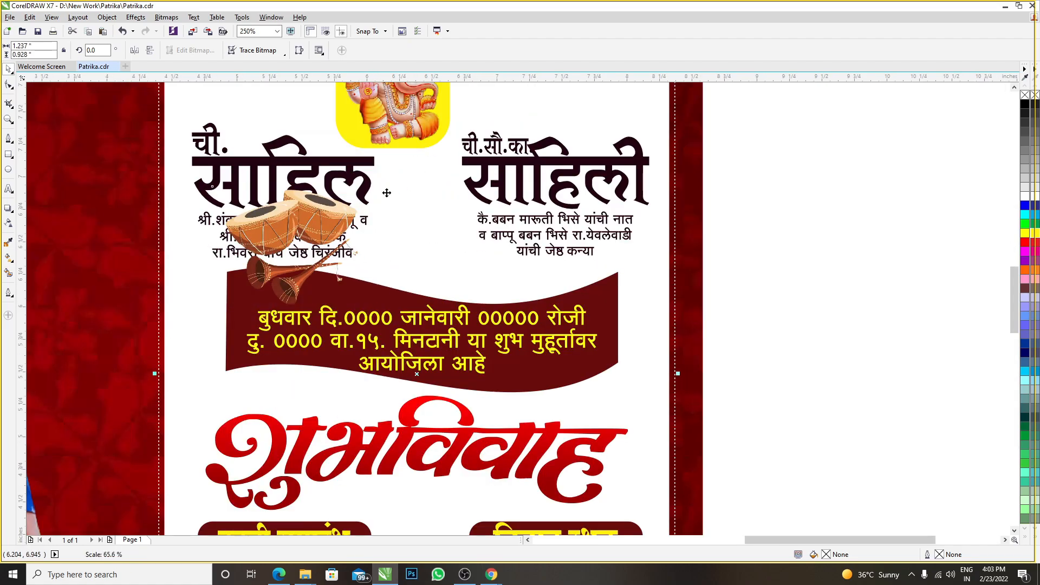
pyautogui.click(369, 222)
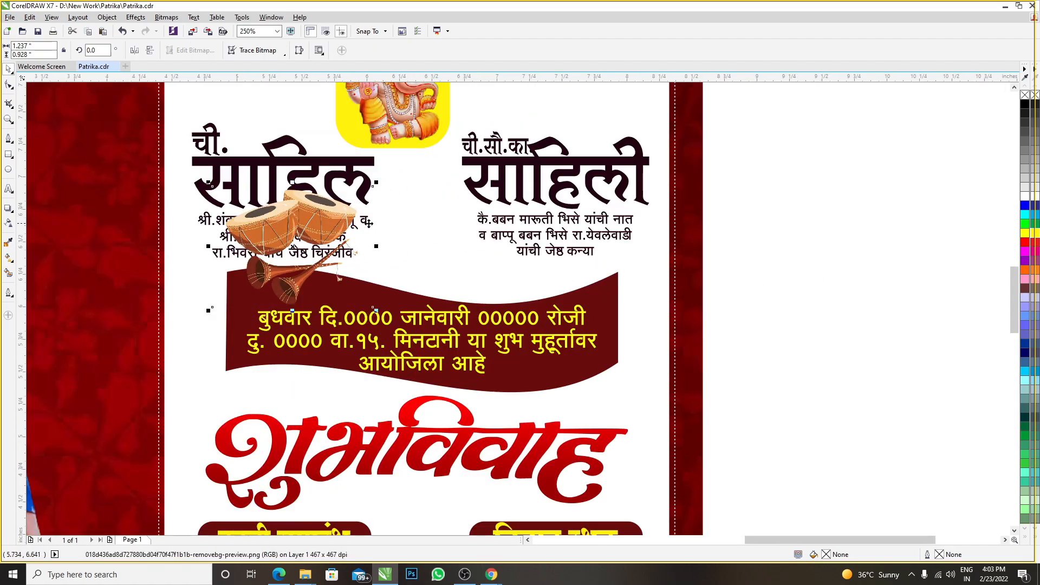
pyautogui.moveTo(374, 186); pyautogui.dragTo(339, 210)
pyautogui.moveTo(254, 254); pyautogui.dragTo(401, 257)
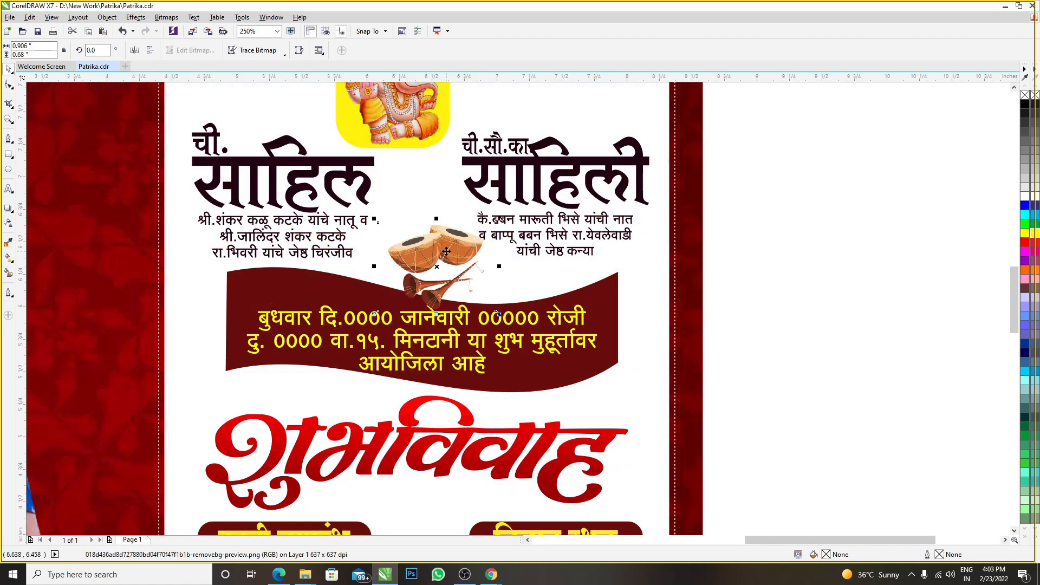
# - Enlarge the drums-and-horns image to about 1.09 by 0.82 inches in the gap between the family text blocks
pyautogui.scroll(1, 401, 256)
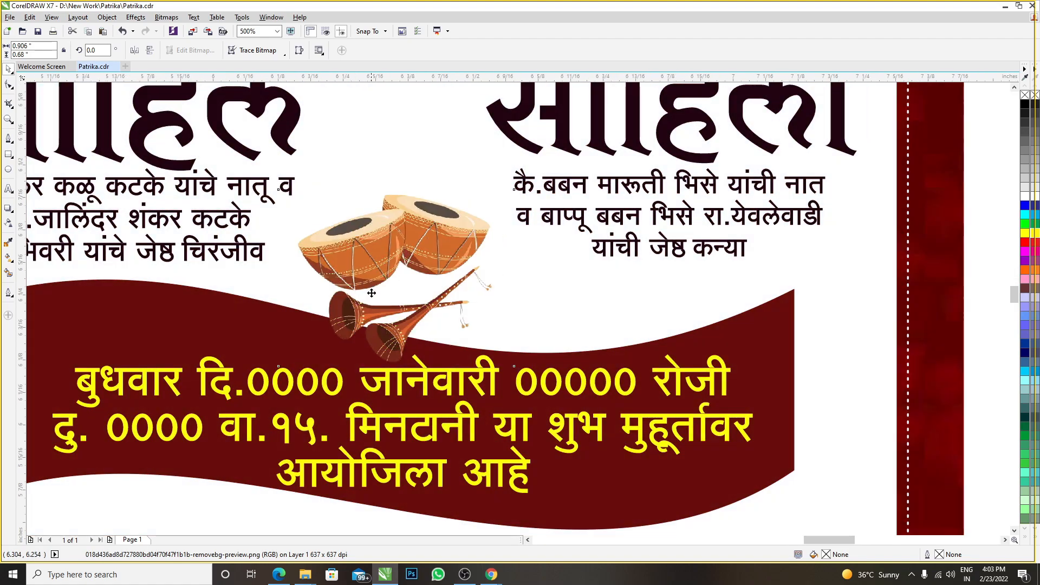
pyautogui.scroll(1, 357, 266)
pyautogui.scroll(-1, 354, 264)
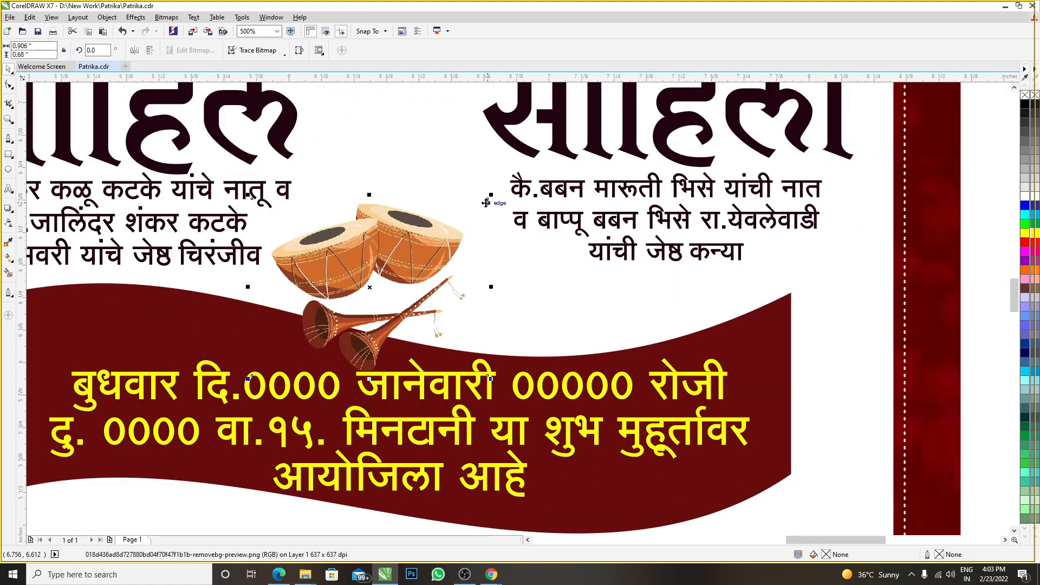
pyautogui.moveTo(491, 197); pyautogui.dragTo(528, 166)
pyautogui.scroll(-2, 428, 268)
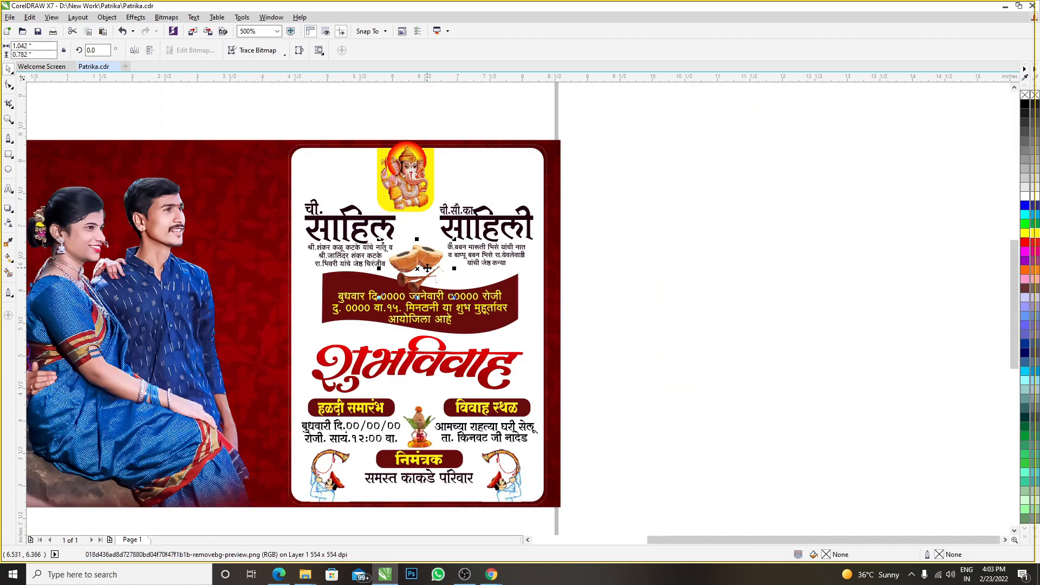
pyautogui.click(427, 265)
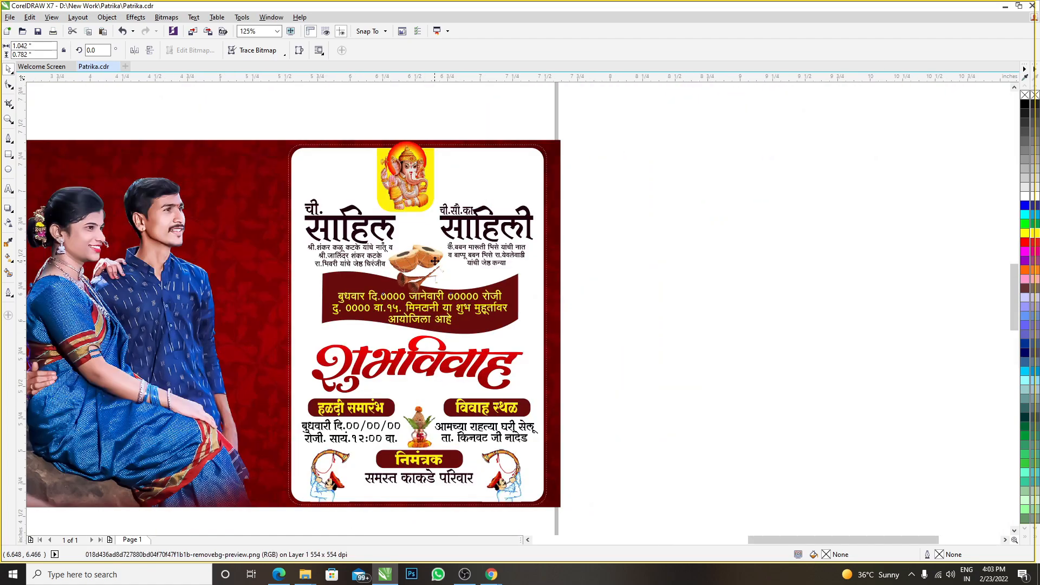
pyautogui.scroll(1, 427, 264)
pyautogui.click(438, 240)
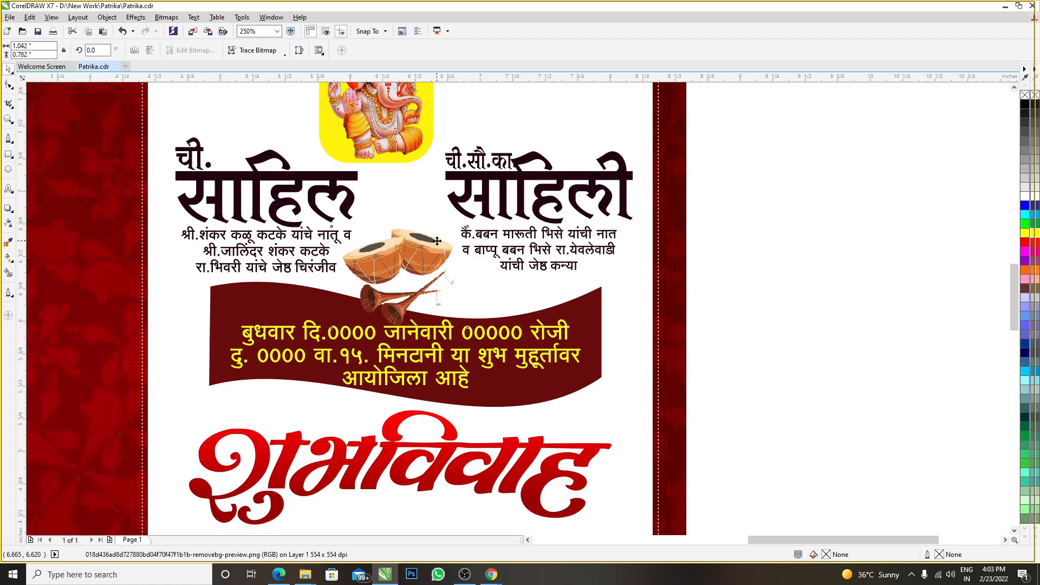
pyautogui.moveTo(474, 224); pyautogui.dragTo(479, 219)
pyautogui.scroll(-1, 426, 261)
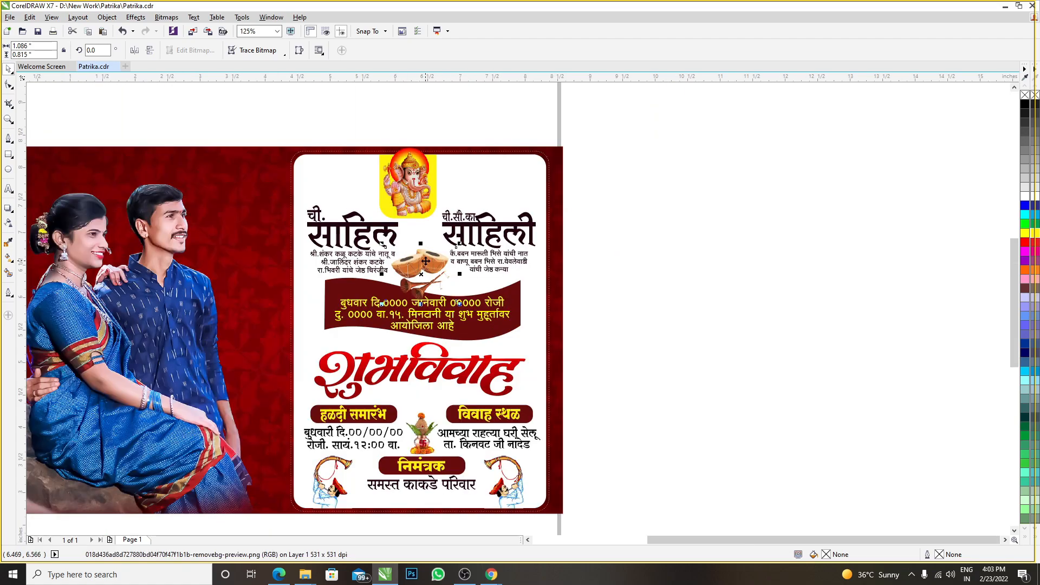
pyautogui.moveTo(426, 261); pyautogui.dragTo(546, 336)
pyautogui.press('Delete')
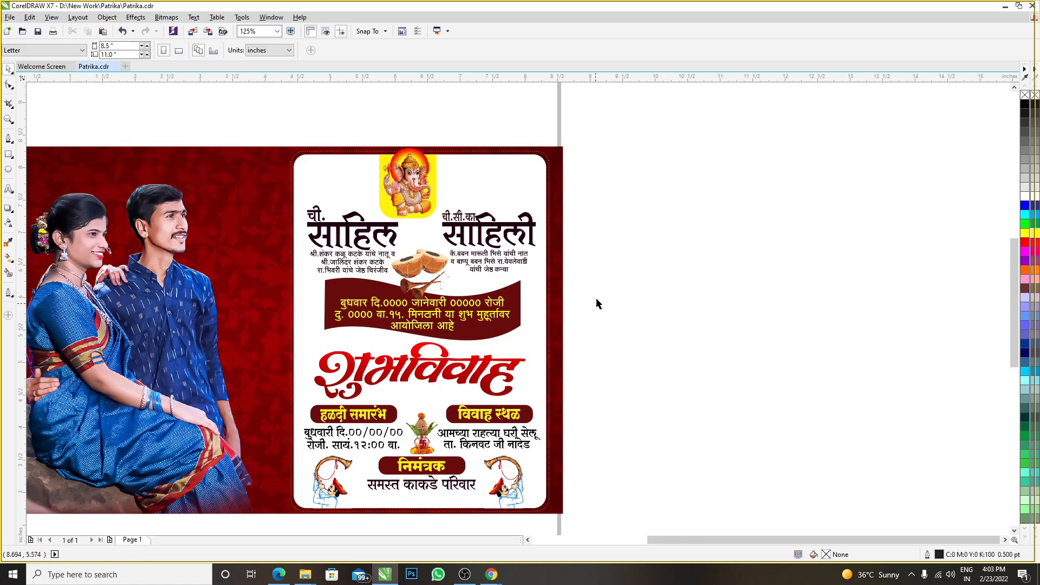
# - Draw a red, outline-free vertical bar about 0.03 by 0.33 inches hanging from the white panel's upper edge, left of the Ganesha image
pyautogui.scroll(-1, 593, 258)
pyautogui.scroll(2, 499, 222)
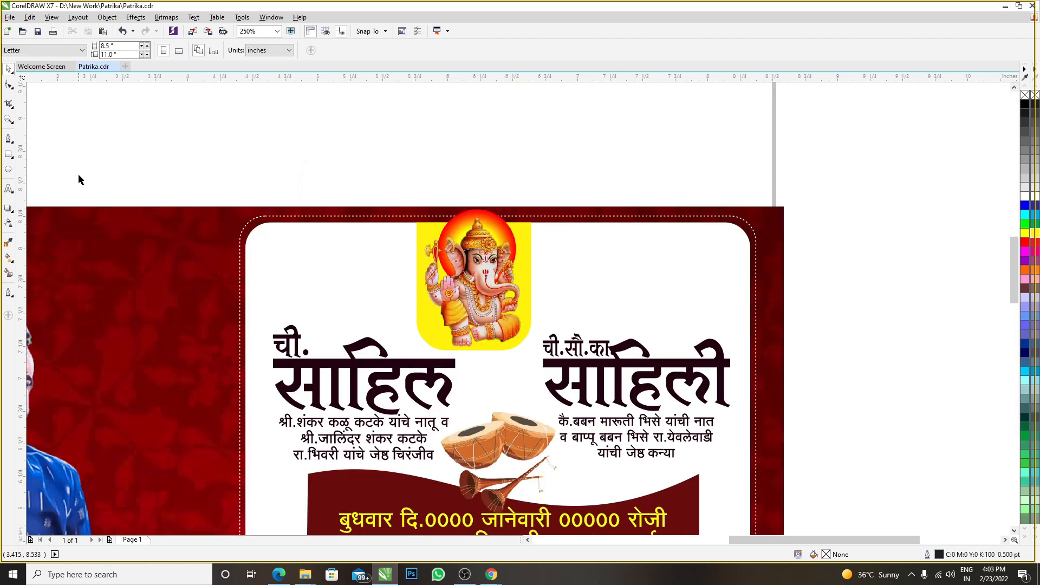
pyautogui.click(8, 154)
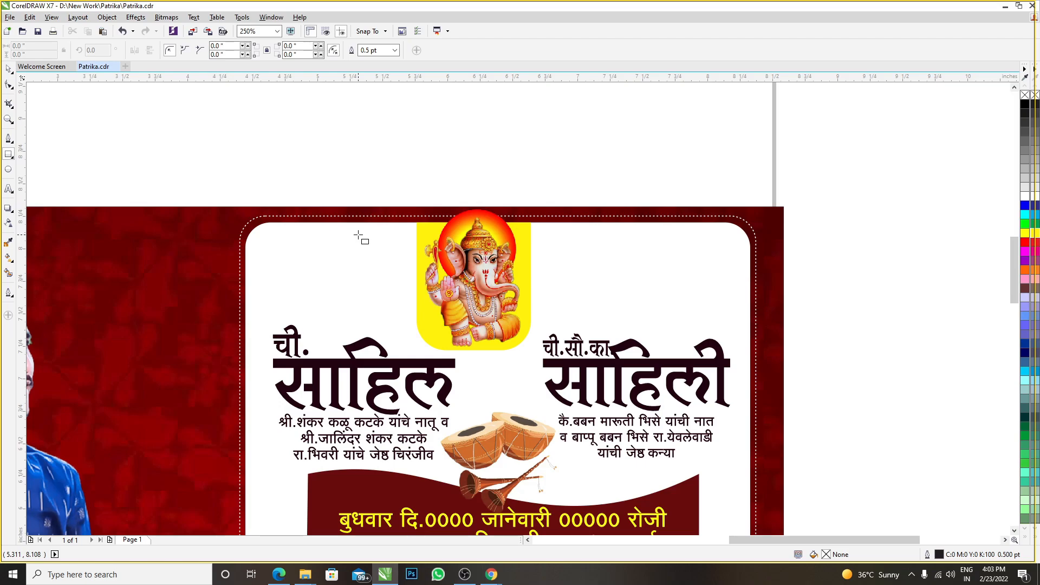
pyautogui.scroll(1, 324, 222)
pyautogui.moveTo(311, 227); pyautogui.dragTo(319, 313)
pyautogui.scroll(1, 313, 239)
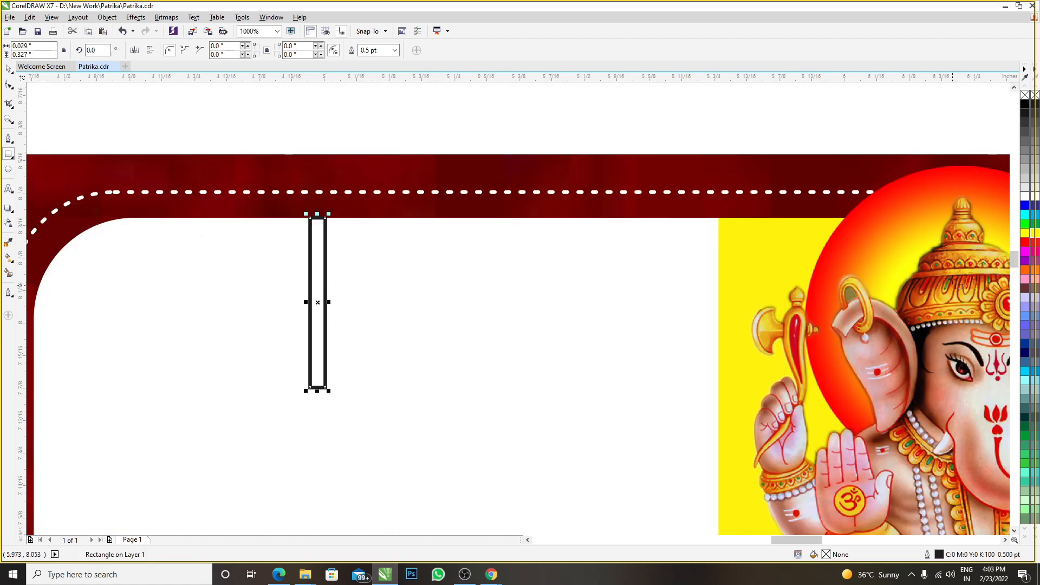
pyautogui.click(1025, 242)
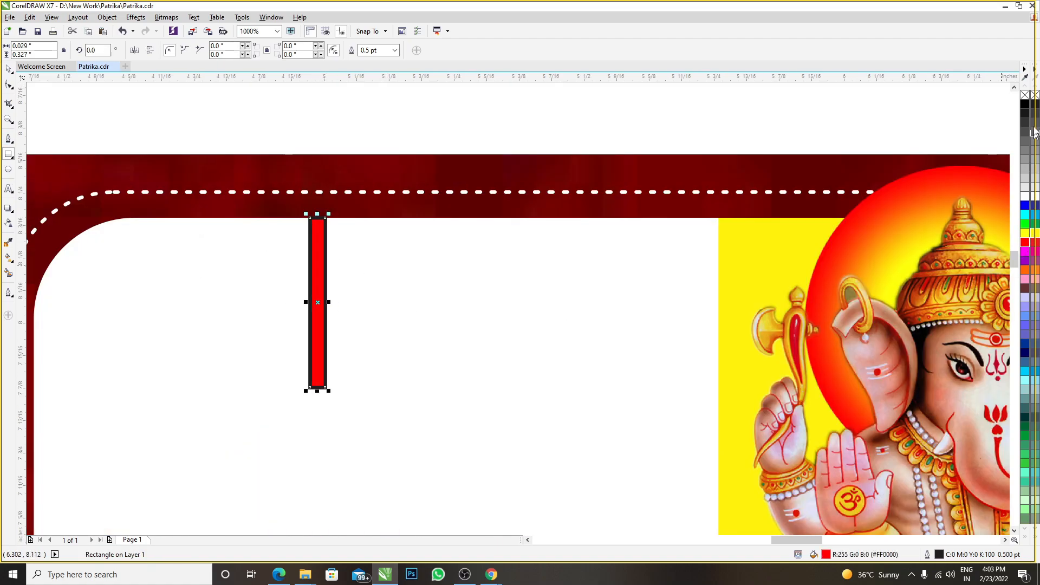
pyautogui.click(385, 50)
pyautogui.click(376, 62)
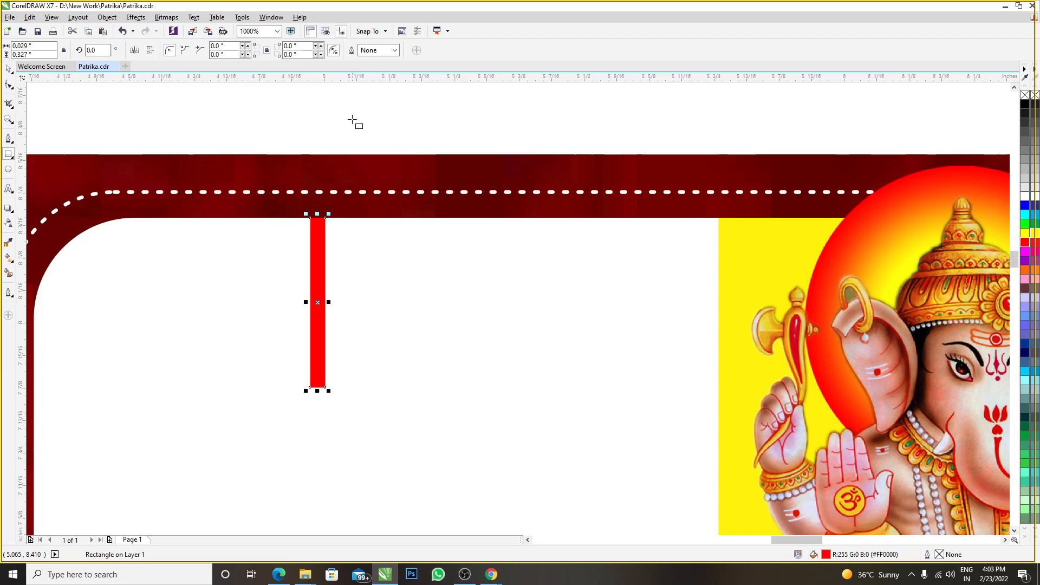
pyautogui.press('Escape')
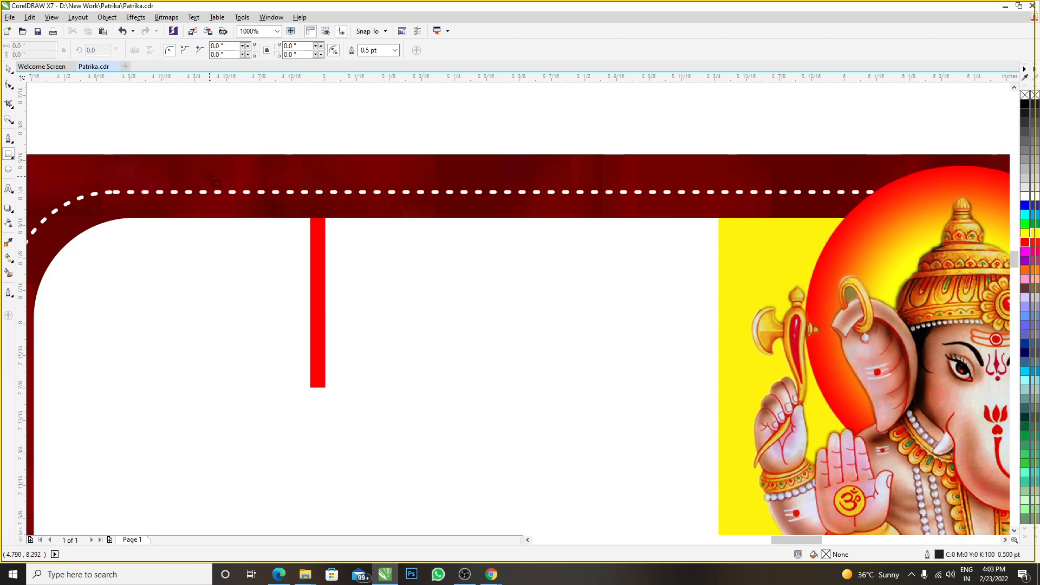
# - Draw a circle about 0.1 inches across over the lower end of the red bar
pyautogui.click(8, 172)
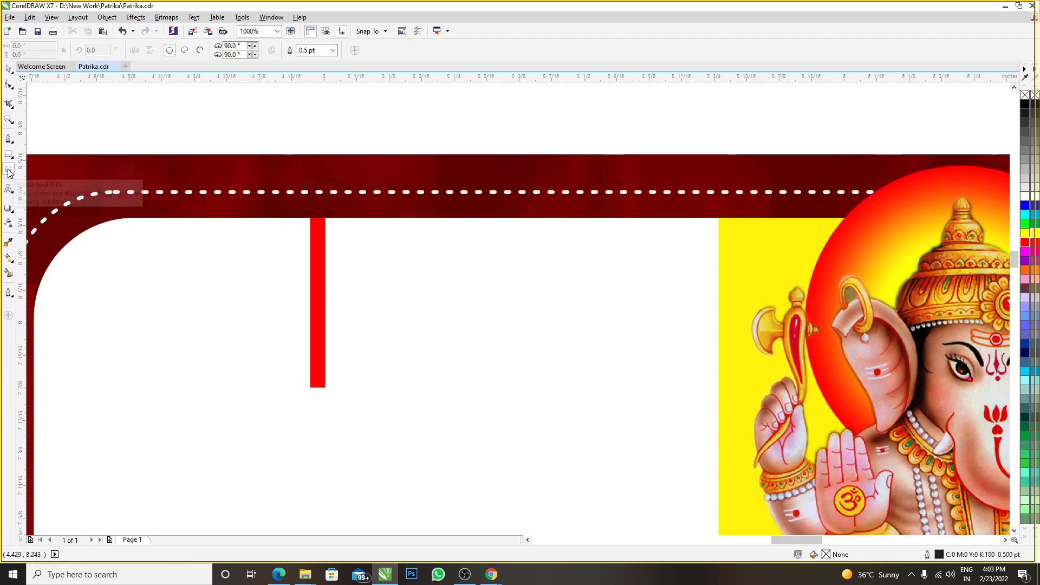
pyautogui.scroll(2, 303, 403)
pyautogui.moveTo(285, 342); pyautogui.dragTo(388, 450)
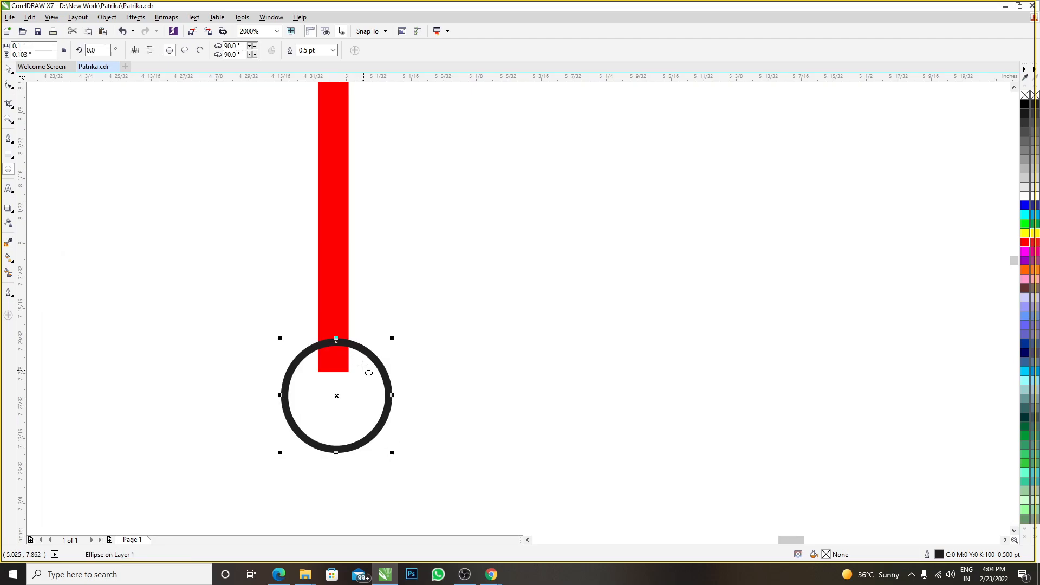
pyautogui.scroll(-2, 358, 362)
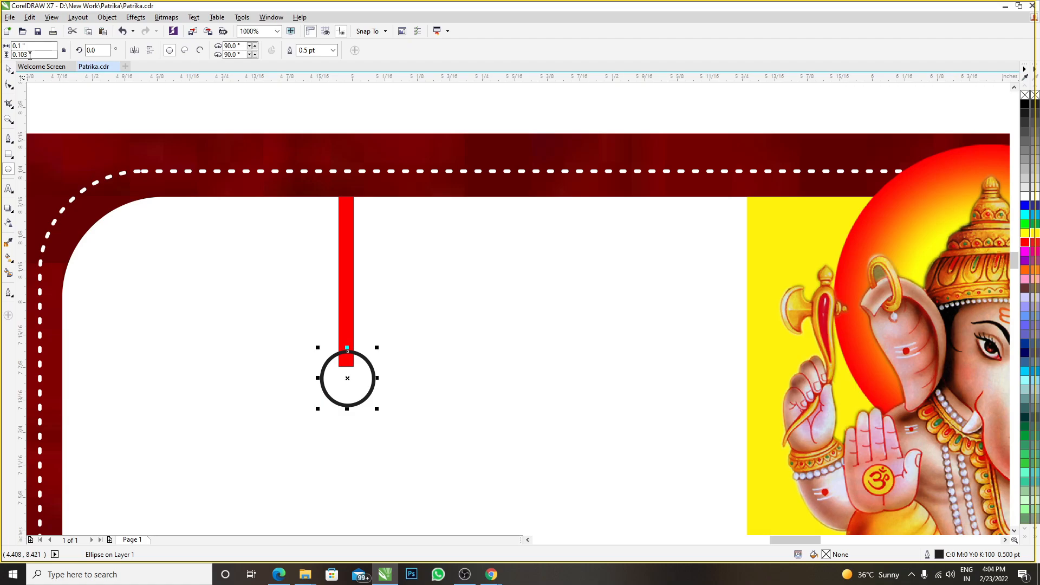
pyautogui.scroll(2, 325, 382)
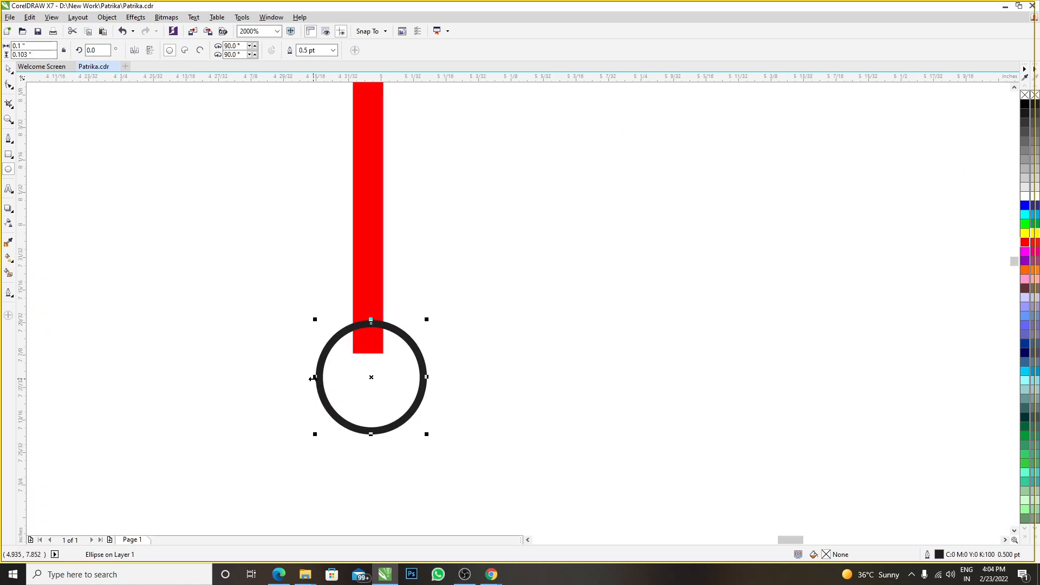
pyautogui.moveTo(313, 377); pyautogui.dragTo(308, 378)
# - Fill the circle with red, remove its outline and enlarge it to about 0.22 by 0.23 inches
pyautogui.scroll(-2, 372, 343)
pyautogui.click(1033, 244)
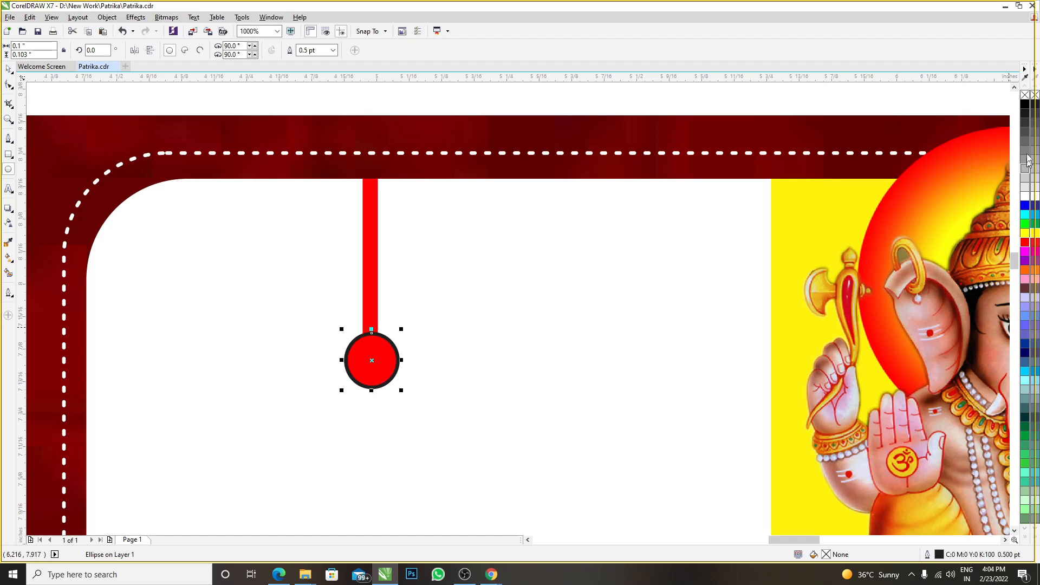
pyautogui.rightClick(1025, 95)
pyautogui.scroll(2, 390, 340)
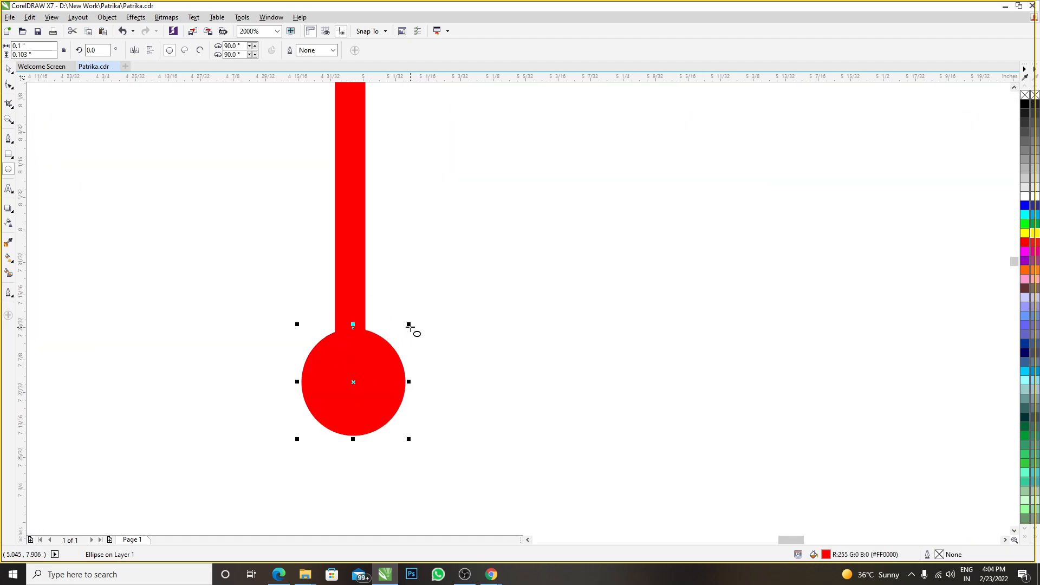
pyautogui.moveTo(410, 325); pyautogui.dragTo(534, 266)
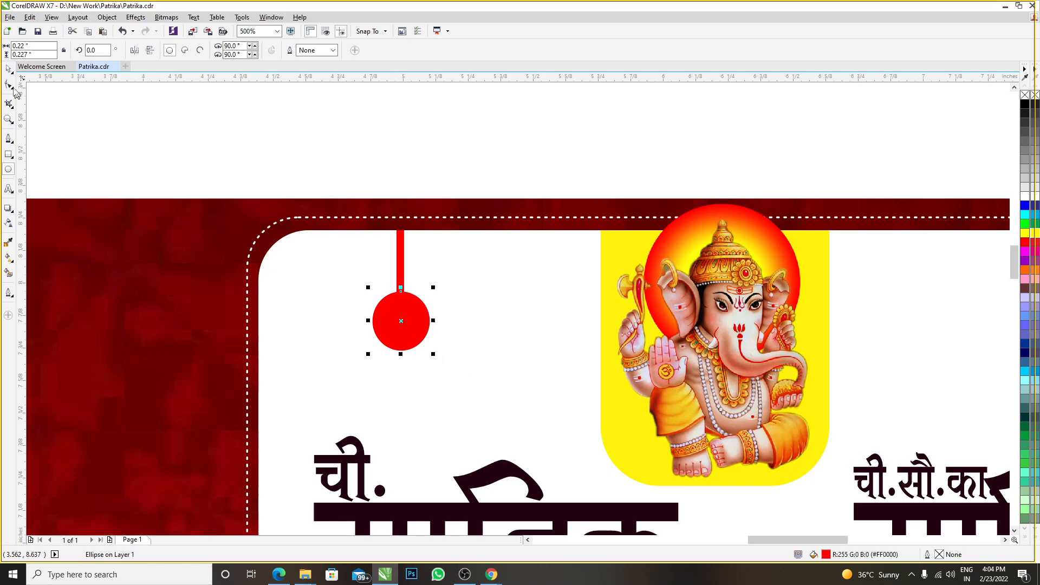
# - Align the red bar and the red circle on a common vertical center line
pyautogui.click(8, 68)
pyautogui.click(378, 250)
pyautogui.click(400, 245)
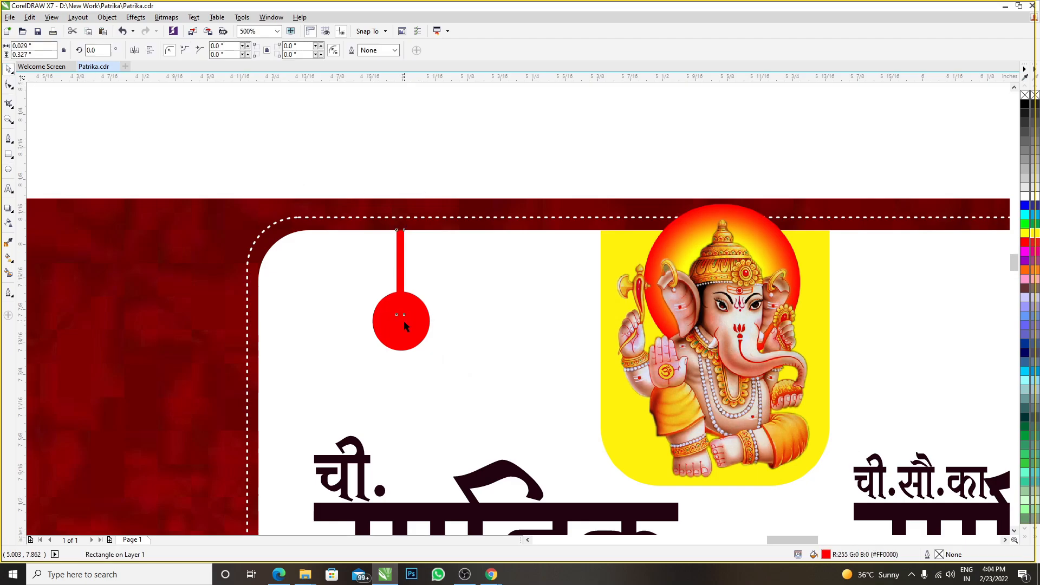
pyautogui.scroll(2, 402, 320)
pyautogui.keyDown('shift'); pyautogui.click(403, 343); pyautogui.keyUp('shift')
pyautogui.press('c')
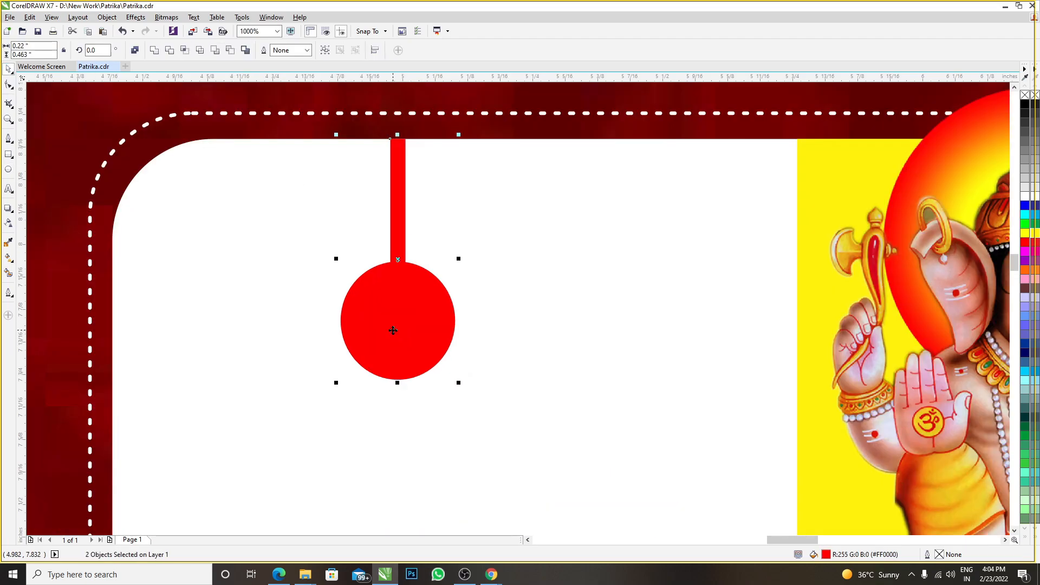
pyautogui.scroll(-1, 393, 330)
pyautogui.click(400, 161)
pyautogui.click(403, 324)
pyautogui.scroll(1, 414, 317)
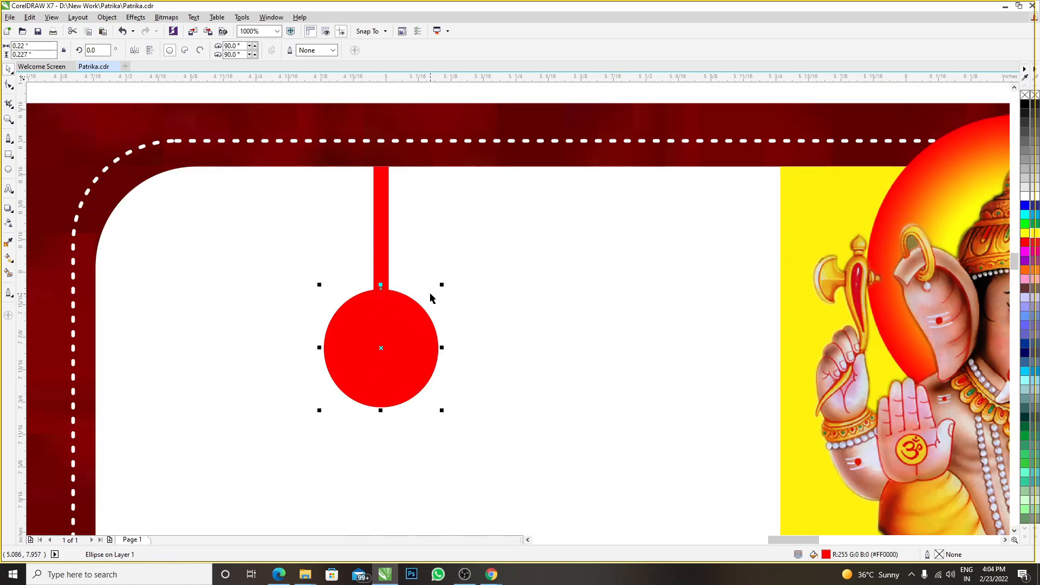
# - Undo the circle's last change and shrink the circle to about 0.11 inches across at the bar's lower end
pyautogui.hotkey('ctrl', 'z')
pyautogui.moveTo(444, 285); pyautogui.dragTo(441, 314)
pyautogui.scroll(-2, 409, 298)
pyautogui.click(418, 229)
pyautogui.scroll(2, 401, 319)
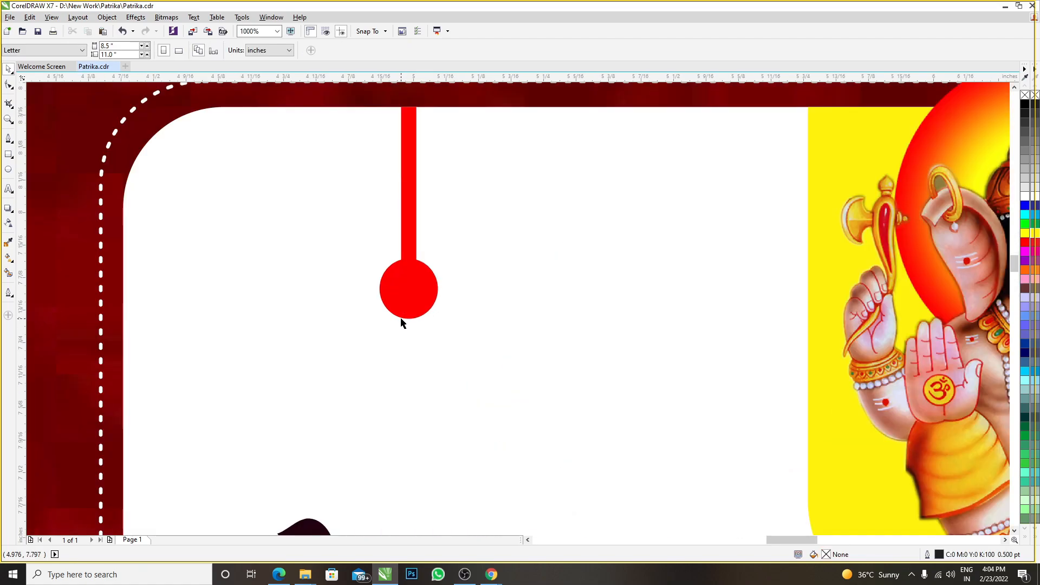
# - Narrow the red vertical bar to about 0.015 inches wide, keeping it centered above the circle
pyautogui.click(404, 231)
pyautogui.scroll(3, 413, 230)
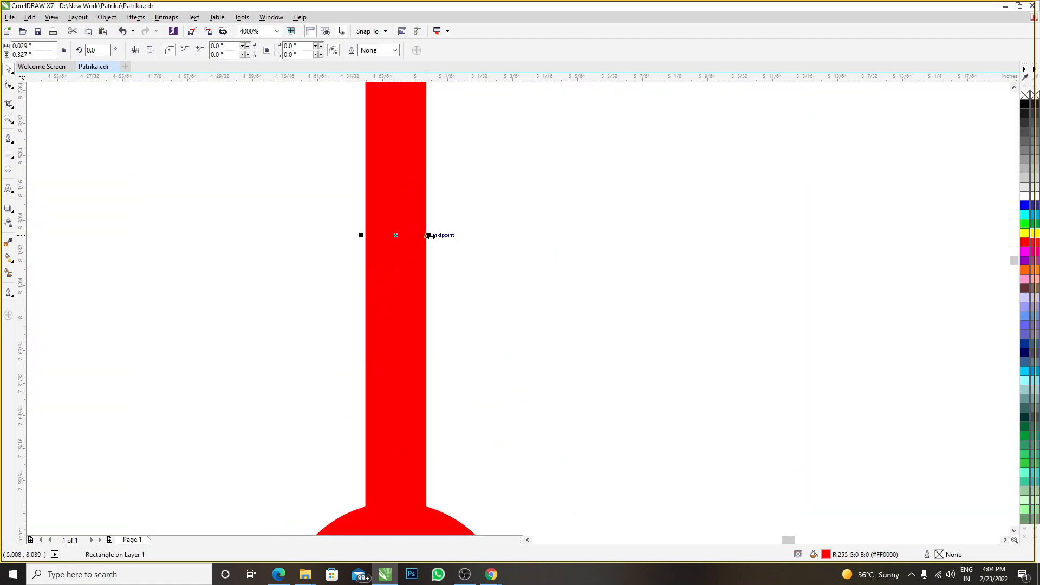
pyautogui.moveTo(426, 233); pyautogui.dragTo(424, 241)
pyautogui.scroll(-3, 414, 244)
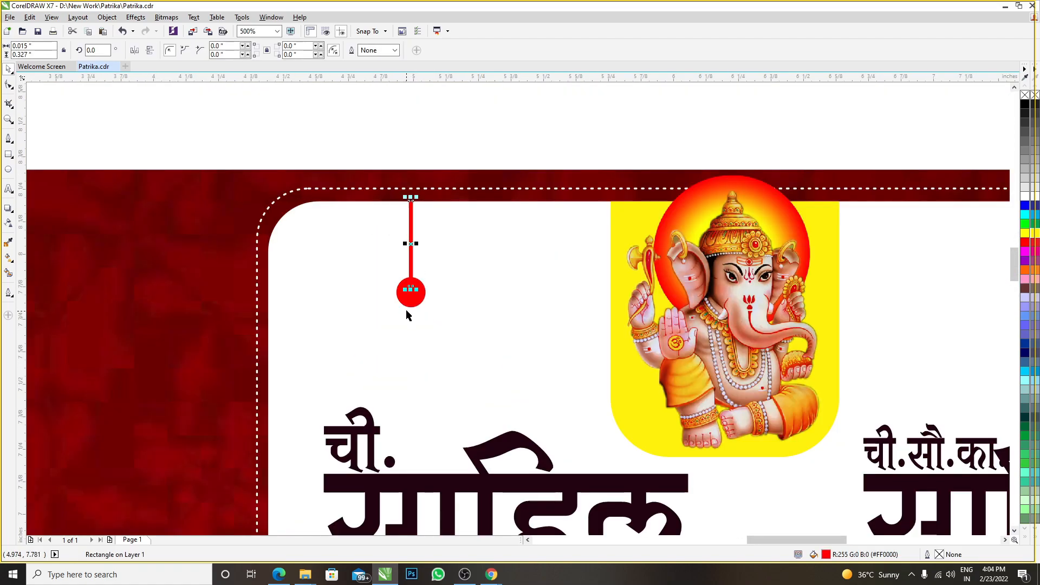
# - Group the red bar and the red circle into one hanging ornament
pyautogui.moveTo(350, 126); pyautogui.dragTo(459, 337)
pyautogui.scroll(1, 412, 294)
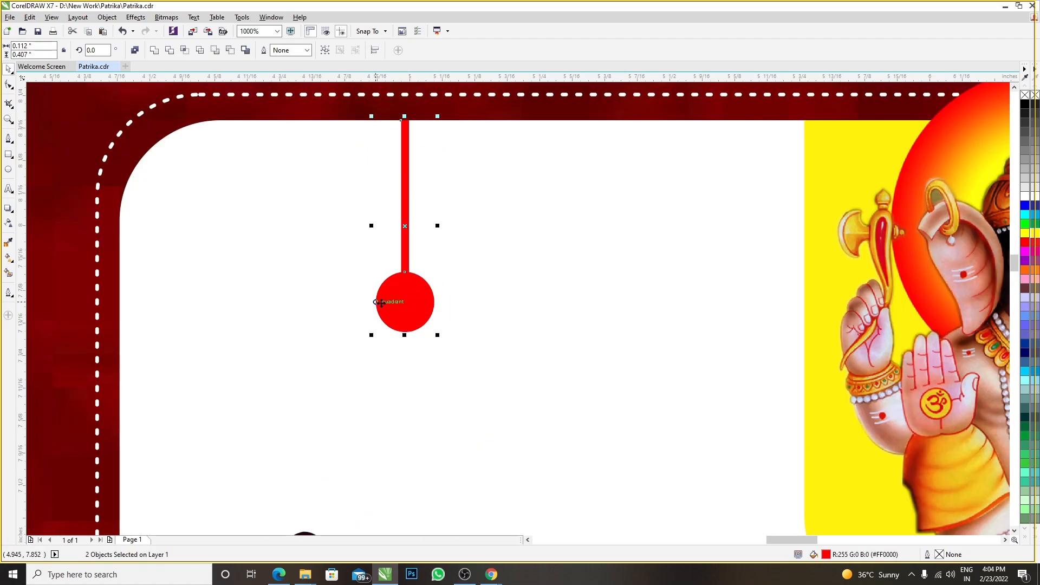
pyautogui.scroll(-2, 360, 311)
pyautogui.moveTo(351, 223); pyautogui.dragTo(399, 325)
pyautogui.click(107, 16)
pyautogui.moveTo(130, 155)
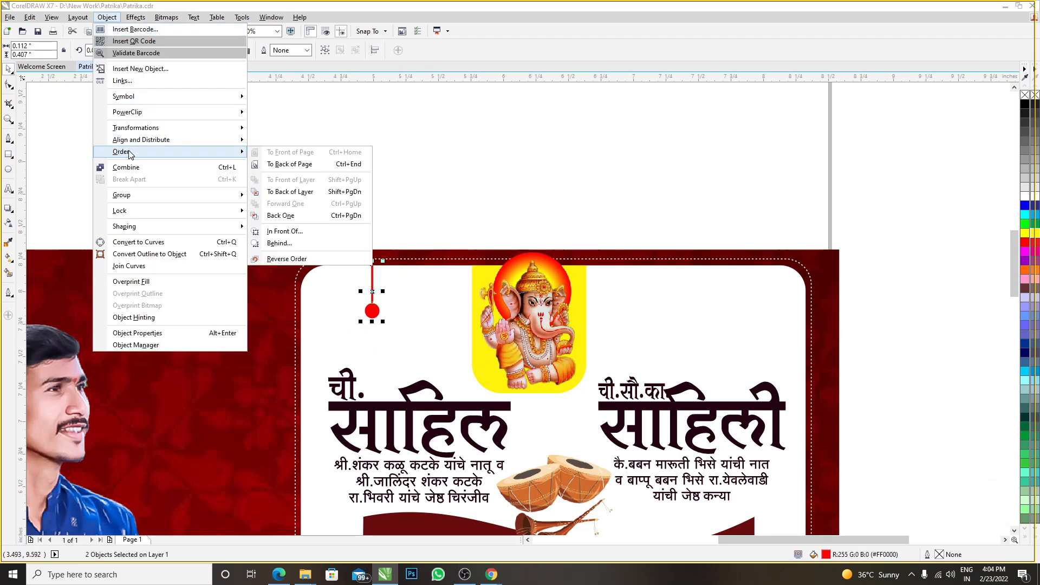
pyautogui.moveTo(121, 196)
pyautogui.click(284, 195)
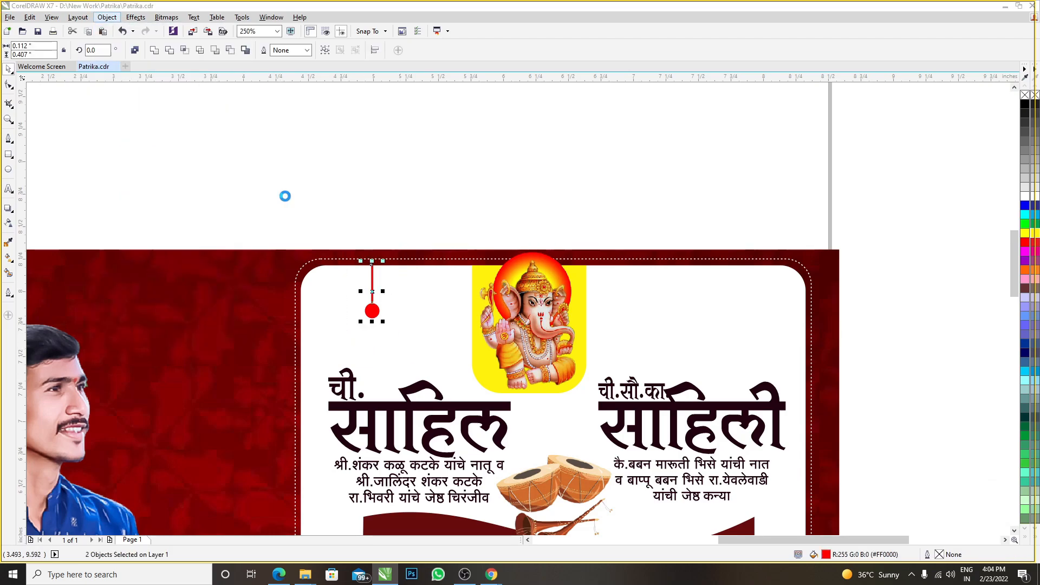
pyautogui.press('Escape')
pyautogui.scroll(1, 377, 311)
pyautogui.moveTo(378, 312); pyautogui.dragTo(250, 279)
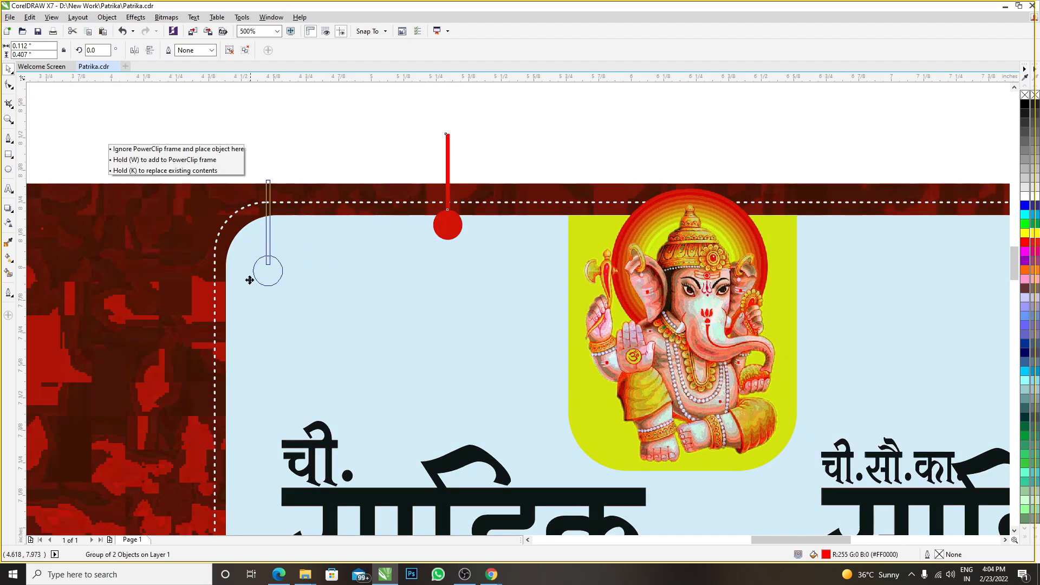
pyautogui.press('Escape')
pyautogui.hotkey('ctrl', 'z')
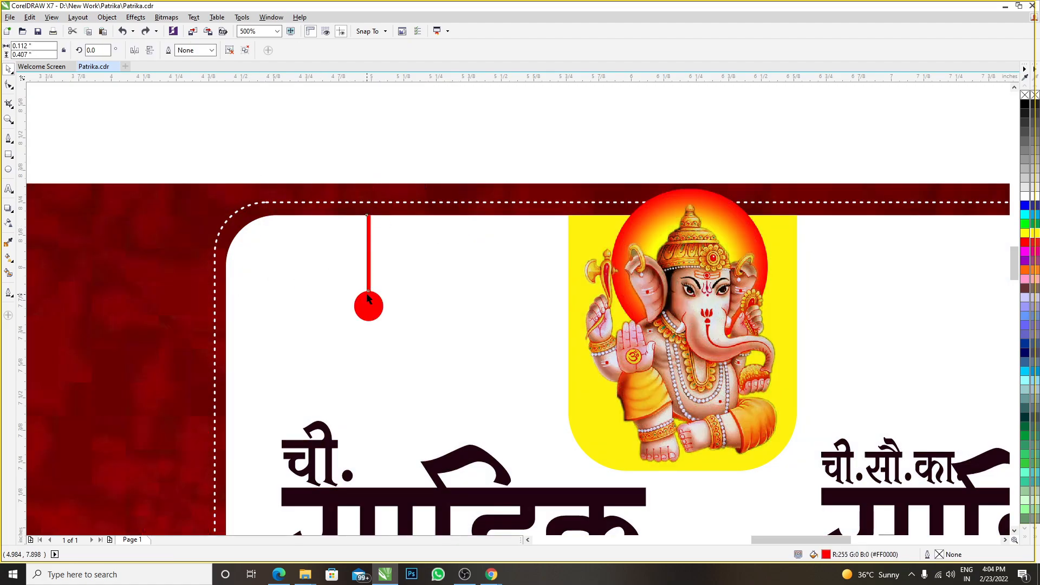
# - Place two copies of the hanging ornament slightly higher, one on either side of the original
pyautogui.scroll(-1, 368, 294)
pyautogui.scroll(3, 369, 306)
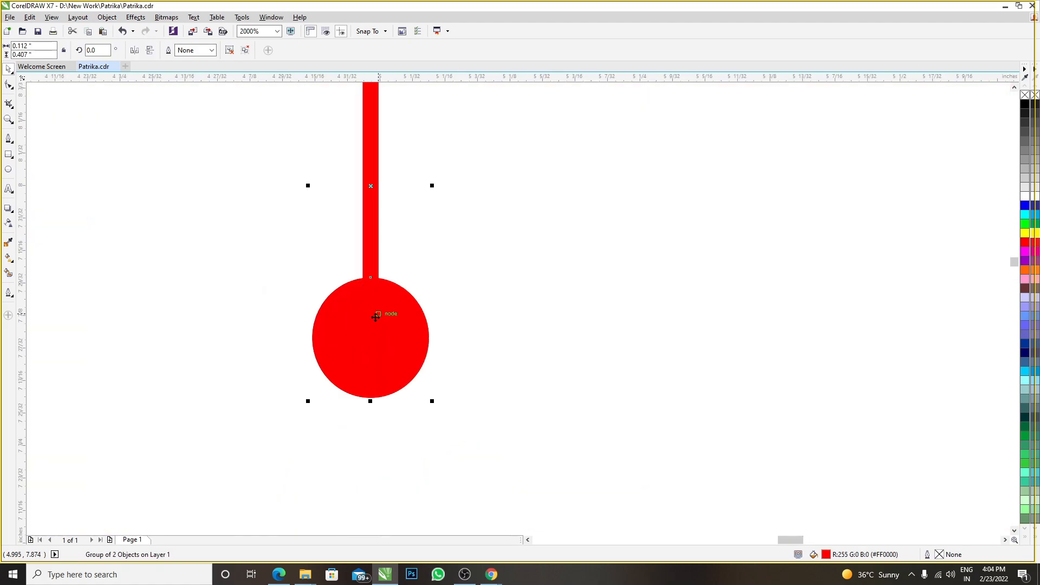
pyautogui.scroll(-1, 373, 323)
pyautogui.moveTo(377, 329); pyautogui.dragTo(323, 269)
pyautogui.rightClick(322, 269)
pyautogui.scroll(-1, 423, 284)
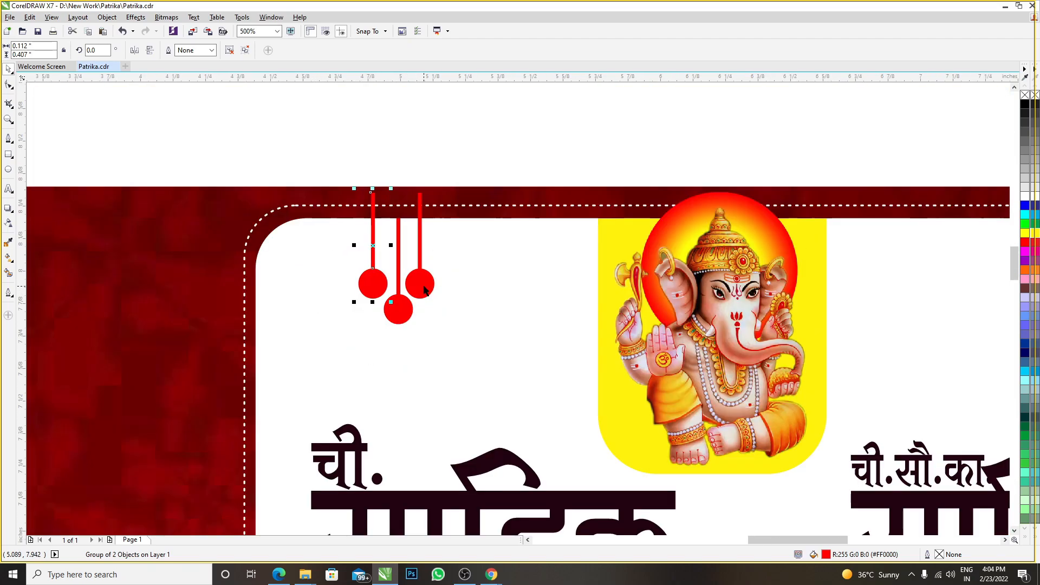
# - Ungroup the two outer hanging ornaments so their bars can be edited separately
pyautogui.scroll(1, 387, 195)
pyautogui.click(355, 156)
pyautogui.click(358, 202)
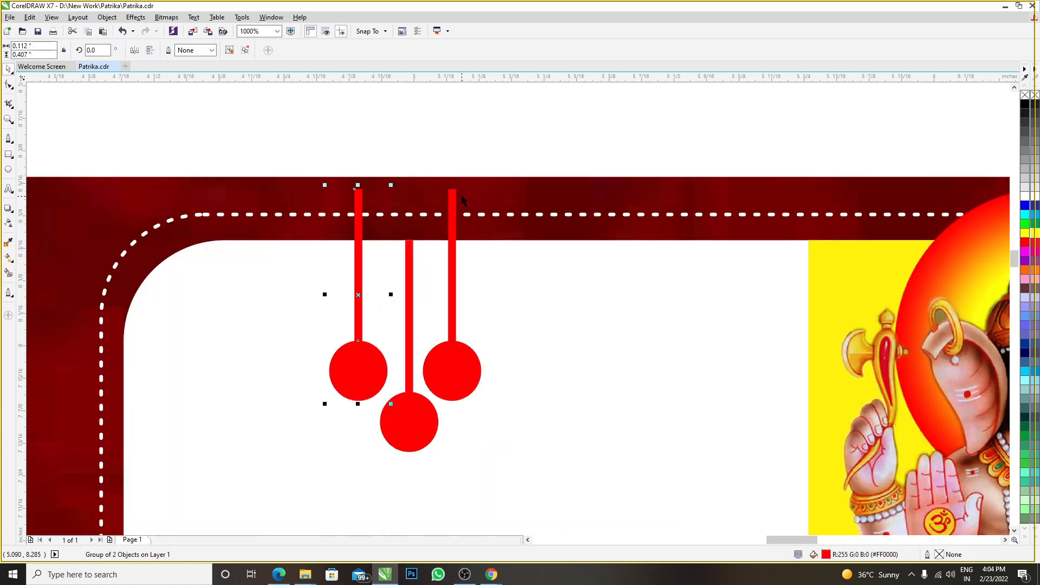
pyautogui.keyDown('shift'); pyautogui.click(453, 196); pyautogui.keyUp('shift')
pyautogui.scroll(1, 433, 188)
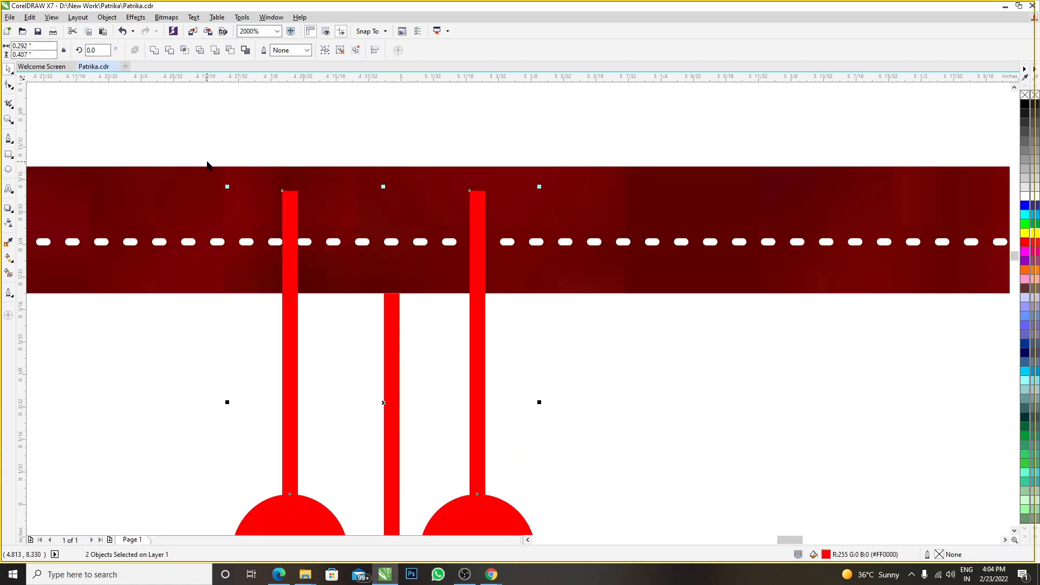
pyautogui.click(309, 120)
pyautogui.click(292, 198)
pyautogui.keyDown('shift'); pyautogui.click(477, 205); pyautogui.keyUp('shift')
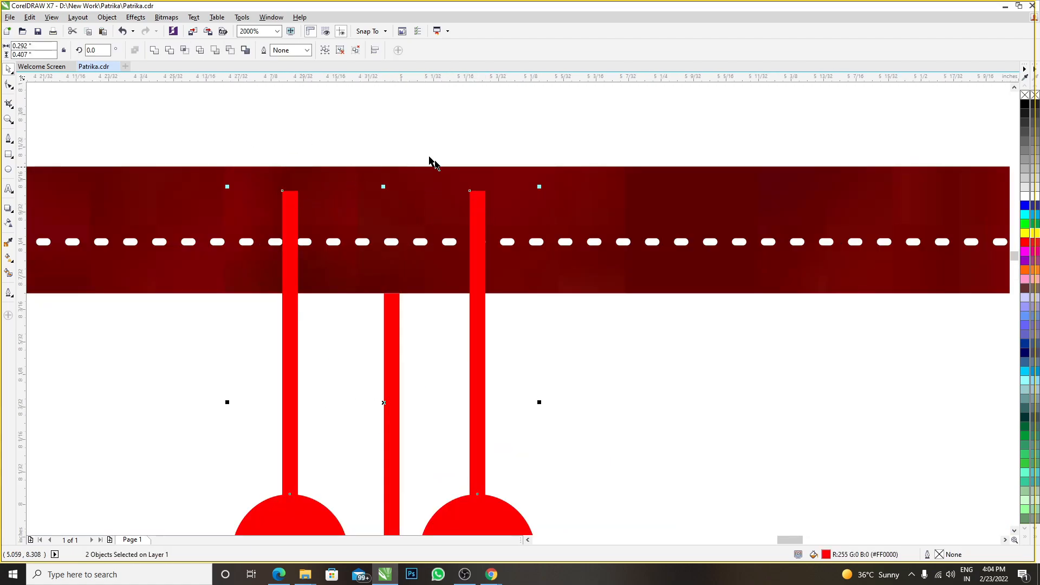
pyautogui.click(341, 52)
pyautogui.click(340, 123)
# - Shorten both outer bars from above to about 0.23 inches so they start at the white panel's upper edge
pyautogui.click(285, 209)
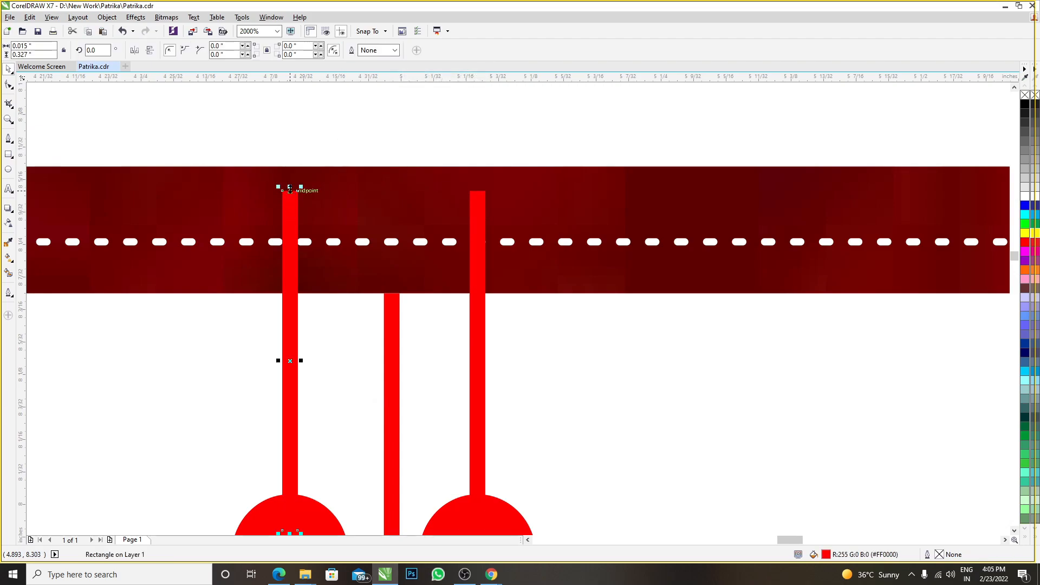
pyautogui.moveTo(289, 187); pyautogui.dragTo(288, 293)
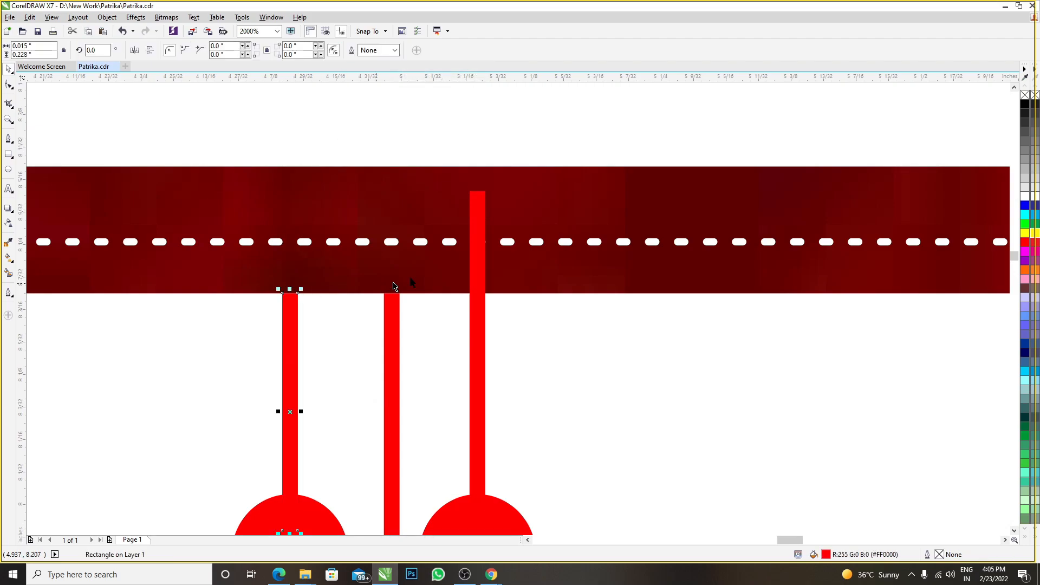
pyautogui.click(477, 216)
pyautogui.moveTo(476, 186); pyautogui.dragTo(477, 293)
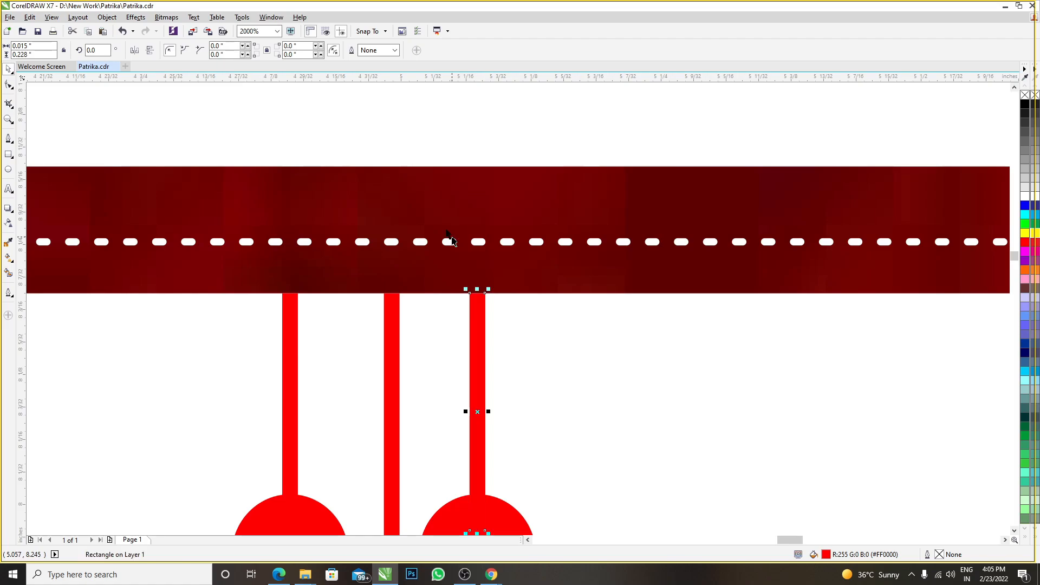
# - Group the three hanging ornaments and place a copy of the group at the panel's upper edge, right of the Ganesha
pyautogui.scroll(-3, 449, 239)
pyautogui.click(320, 161)
pyautogui.moveTo(319, 162); pyautogui.dragTo(494, 360)
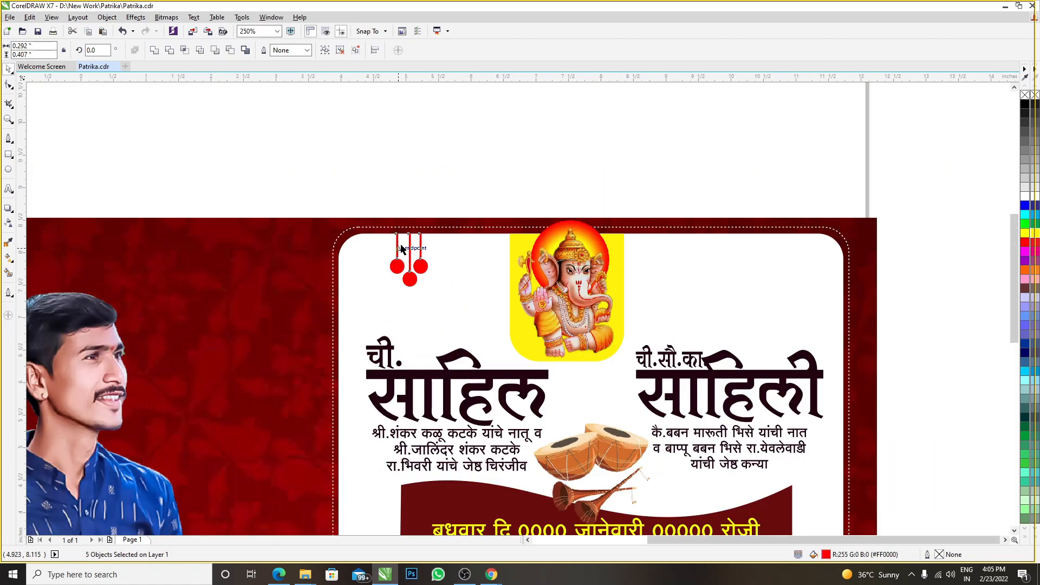
pyautogui.hotkey('ctrl', 'g')
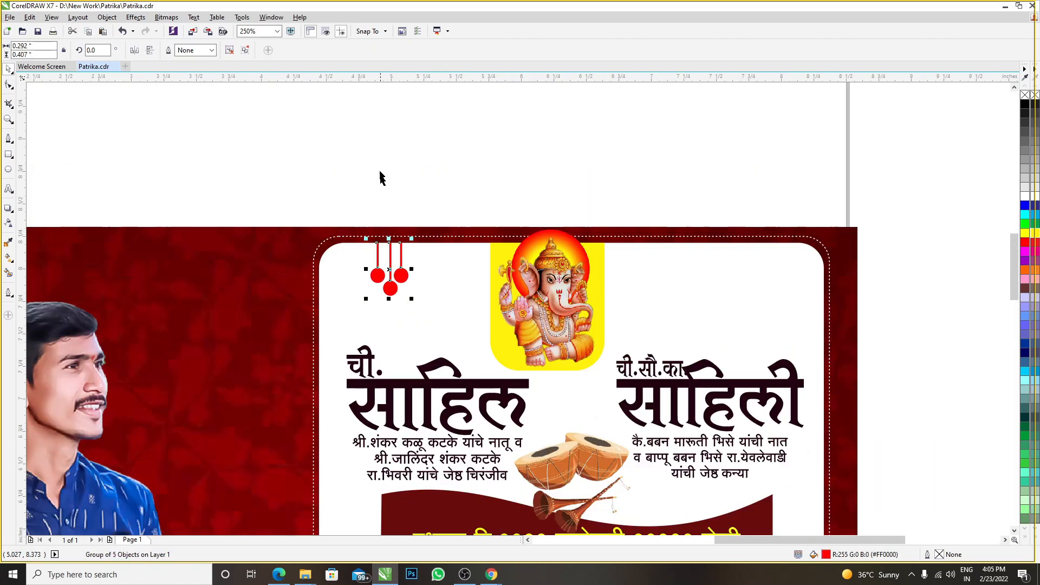
pyautogui.moveTo(396, 290); pyautogui.dragTo(732, 305)
pyautogui.scroll(-4, 511, 204)
pyautogui.click(457, 179)
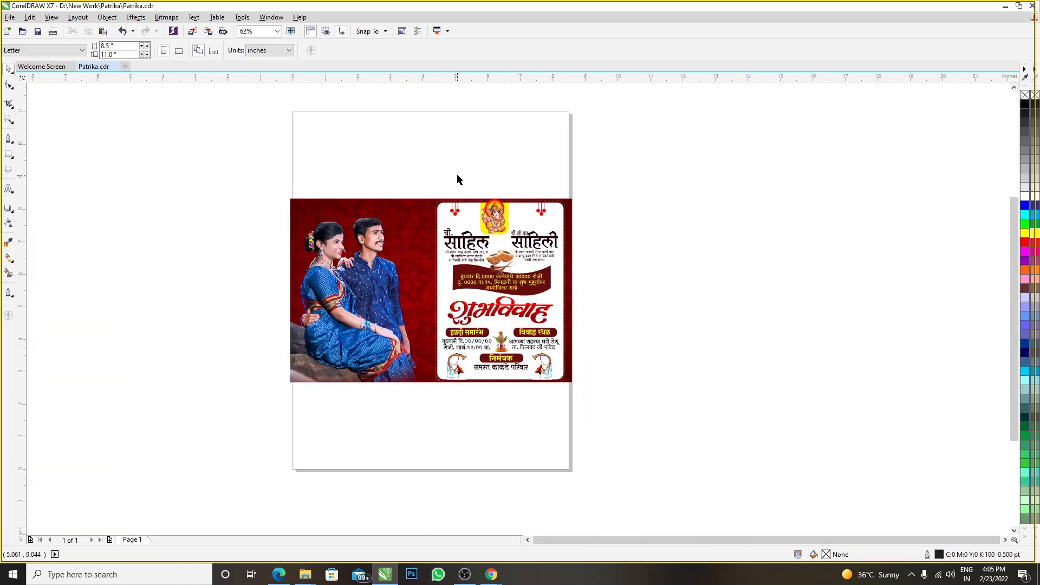
# - Group all objects of the invitation card and show the card enlarged in a full-screen preview
pyautogui.scroll(4, 364, 266)
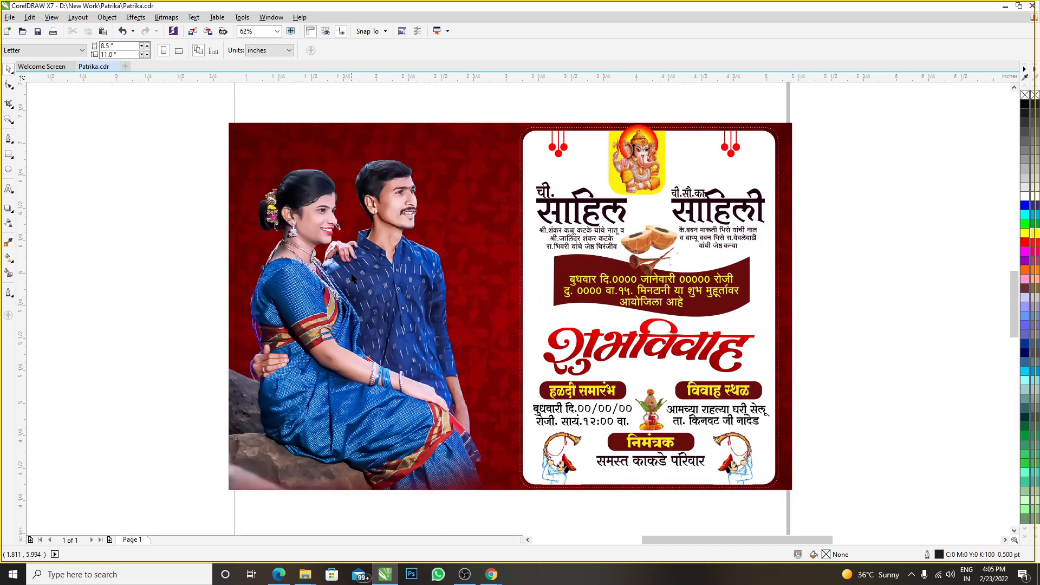
pyautogui.scroll(-4, 408, 234)
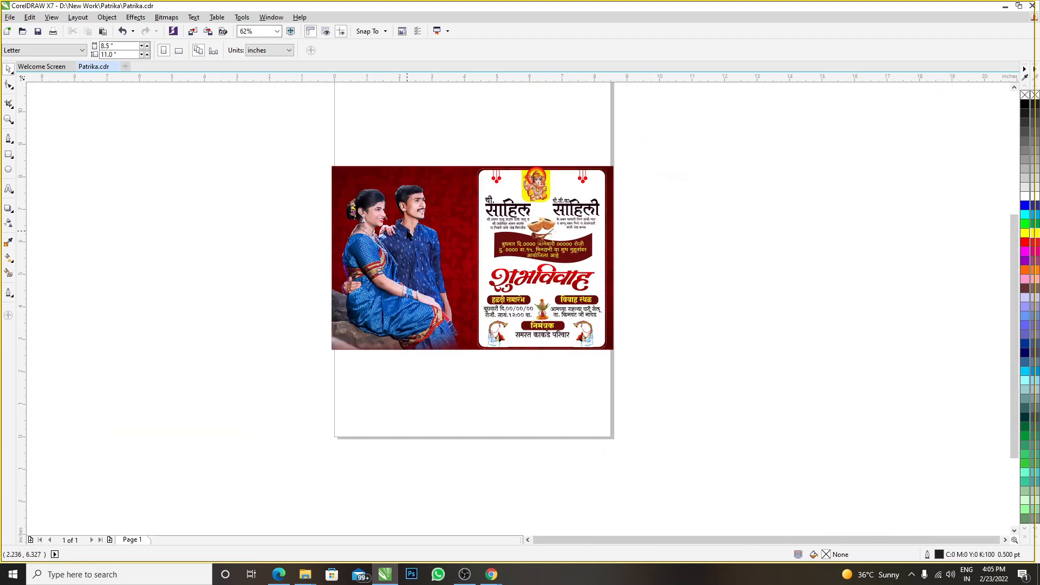
pyautogui.scroll(2, 408, 234)
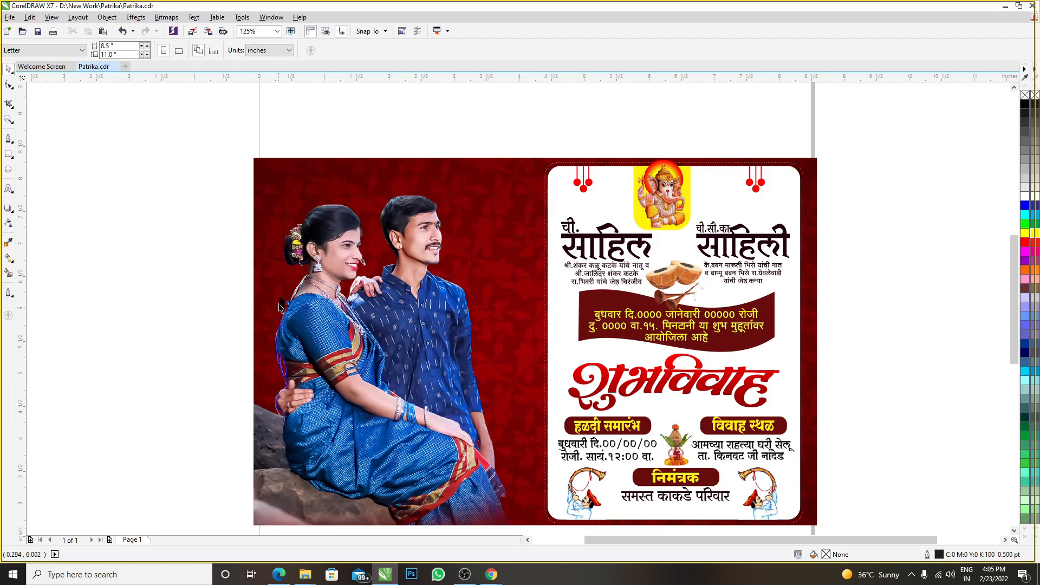
pyautogui.scroll(-2, 509, 307)
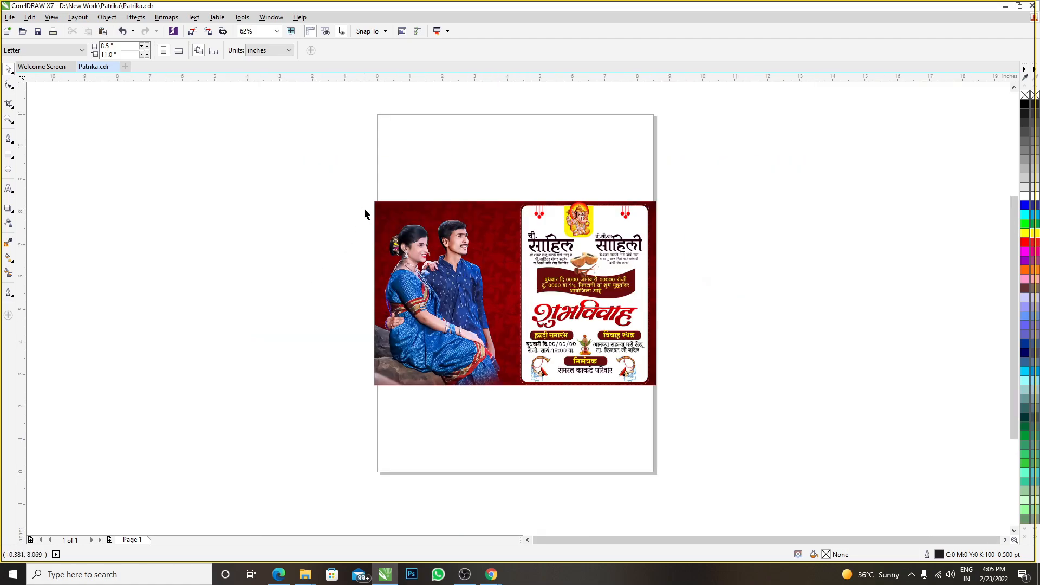
pyautogui.moveTo(333, 152); pyautogui.dragTo(792, 513)
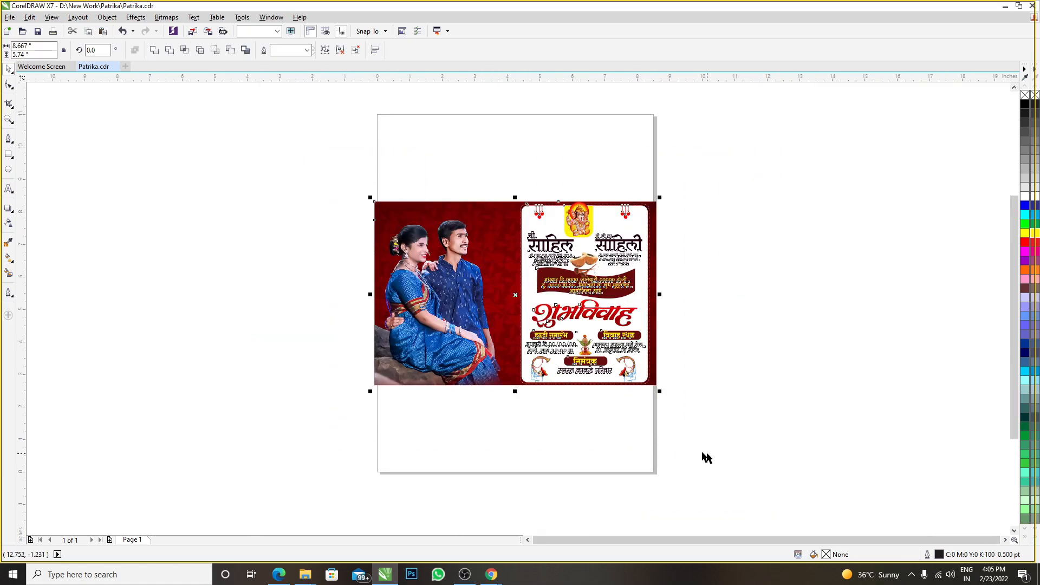
pyautogui.hotkey('ctrl', 'g')
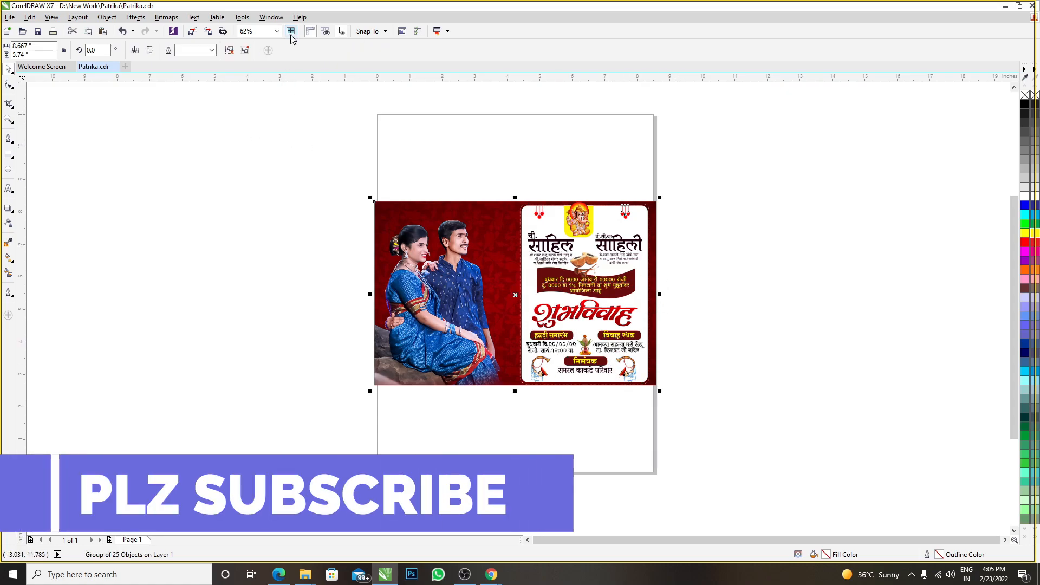
pyautogui.hotkey('shift', 'F2')
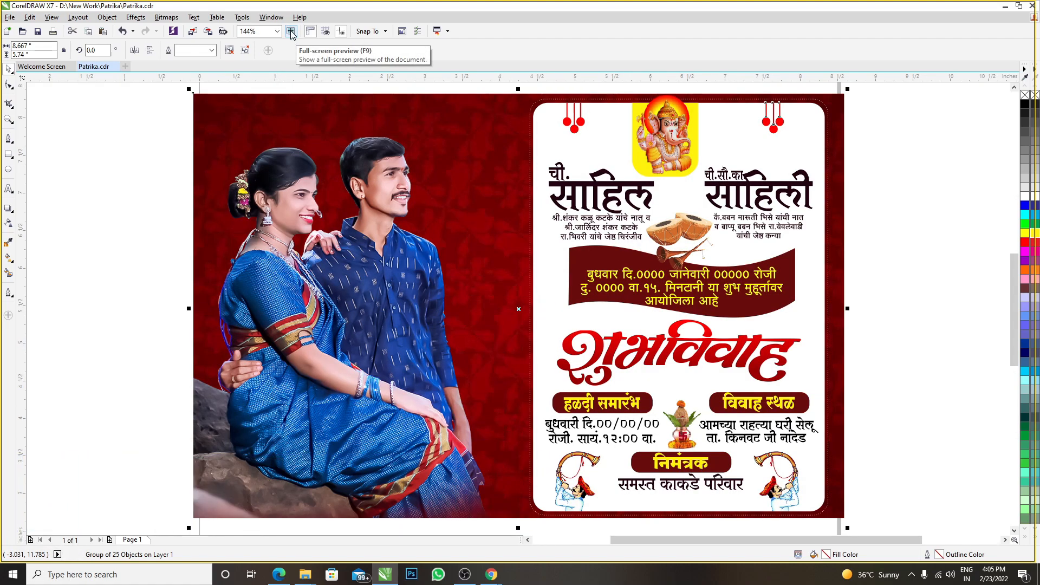
pyautogui.click(291, 32)
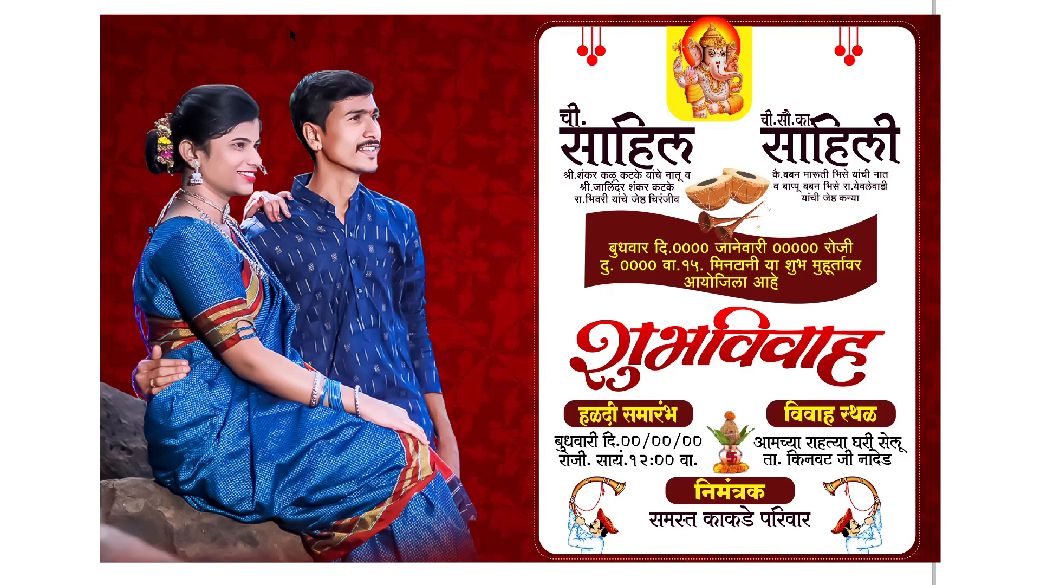